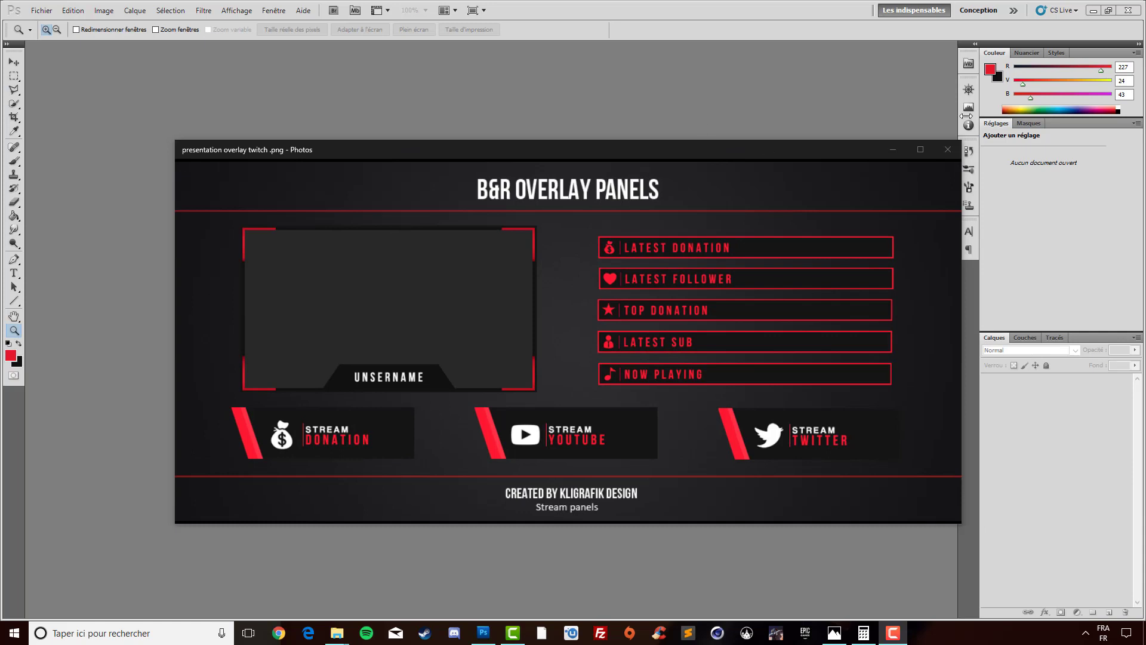
- Hide the reference viewer and create a new 670 × 377 px transparent document
{"action": "left_click", "coordinate": [893, 150]}
{"action": "left_click", "coordinate": [42, 10]}
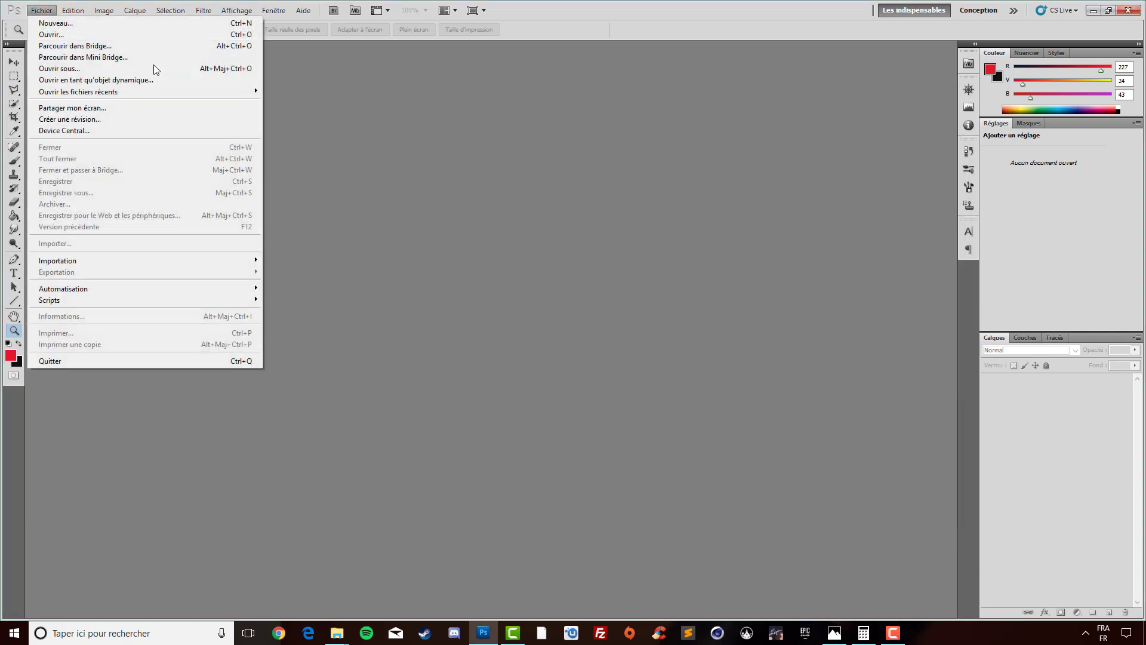
{"action": "left_click", "coordinate": [93, 29]}
{"action": "double_click", "coordinate": [481, 218]}
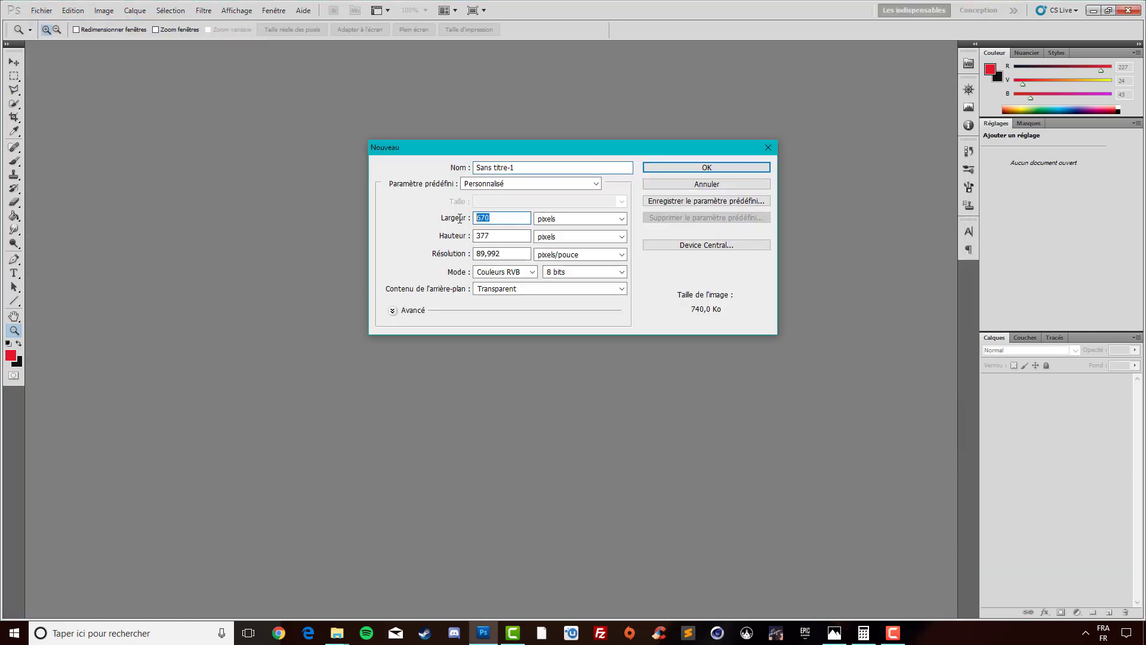
{"action": "key", "text": "Tab"}
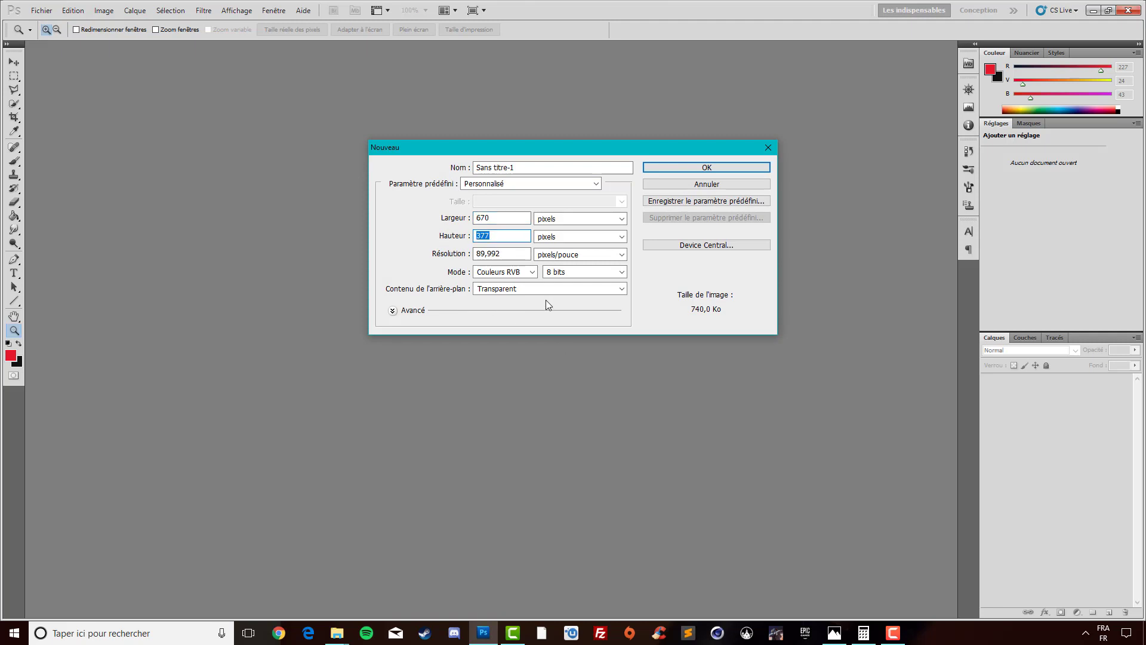
{"action": "left_click", "coordinate": [685, 169]}
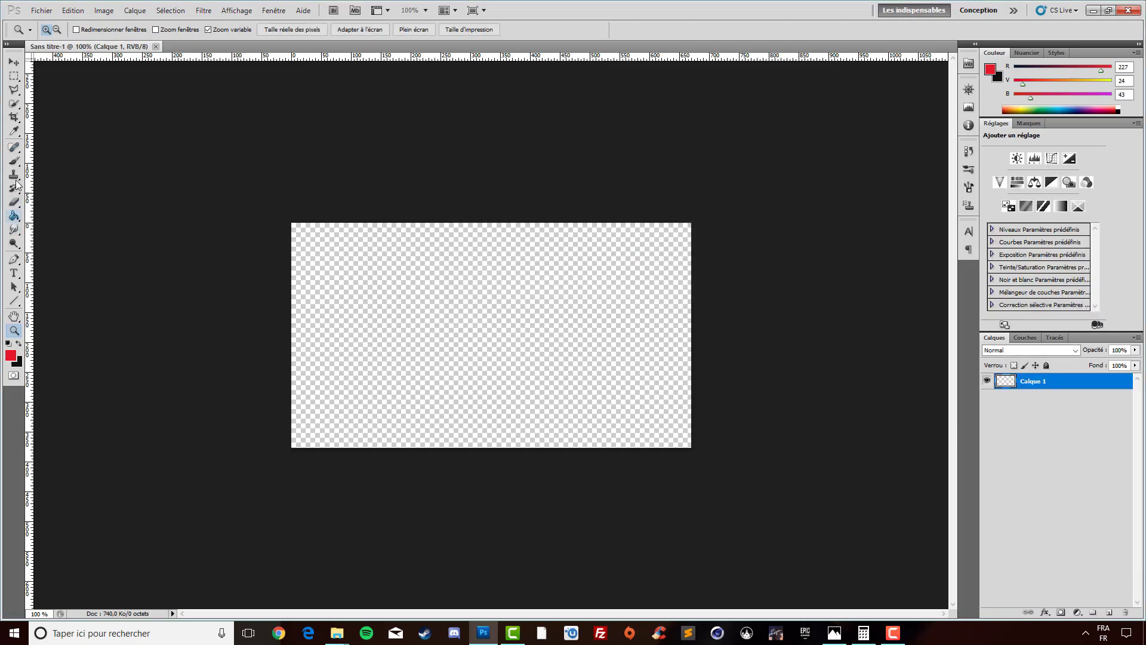
- Zoom into the canvas and switch the ruler units to inches and back to pixels
{"action": "left_click", "coordinate": [319, 325]}
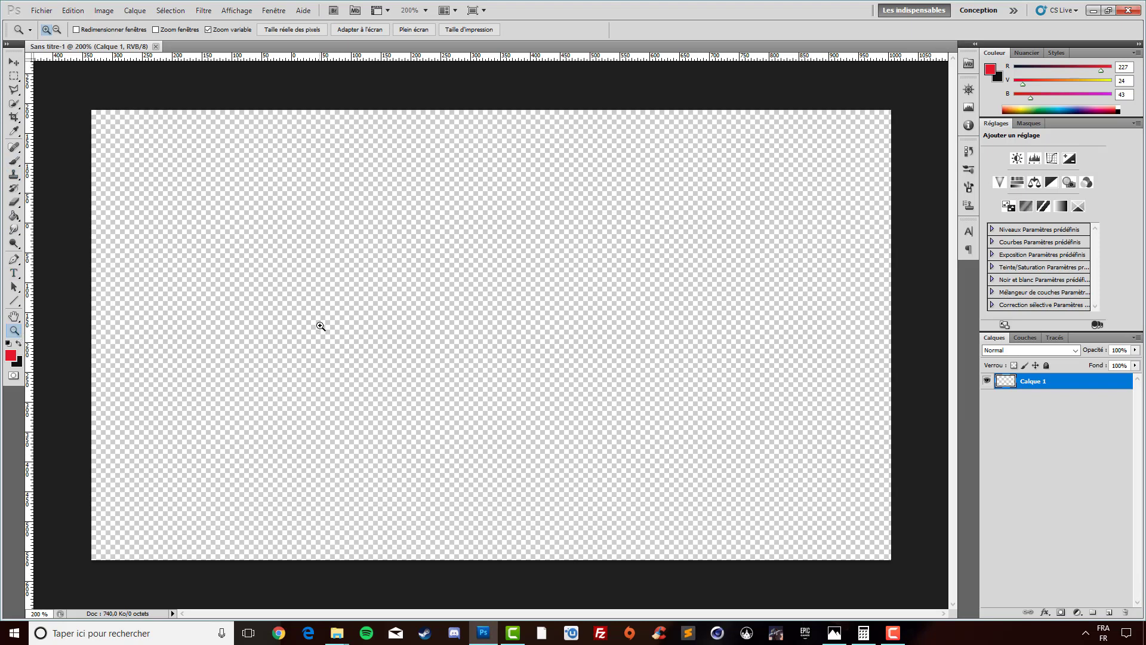
{"action": "right_click", "coordinate": [217, 56]}
{"action": "left_click", "coordinate": [260, 77]}
{"action": "right_click", "coordinate": [262, 58]}
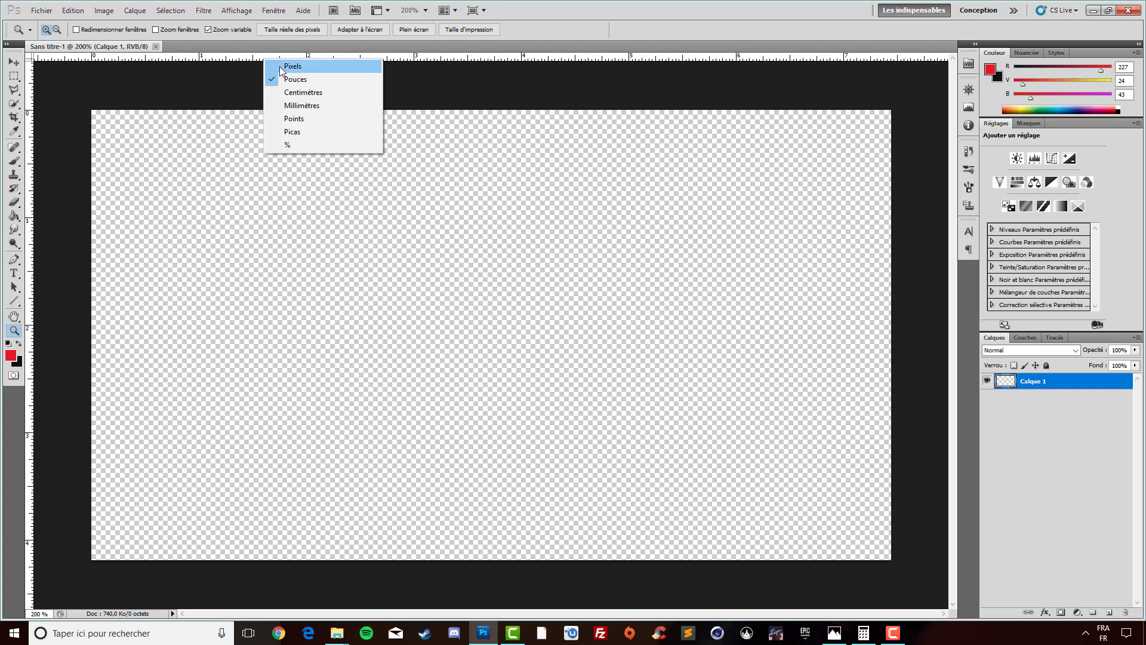
{"action": "left_click", "coordinate": [280, 63]}
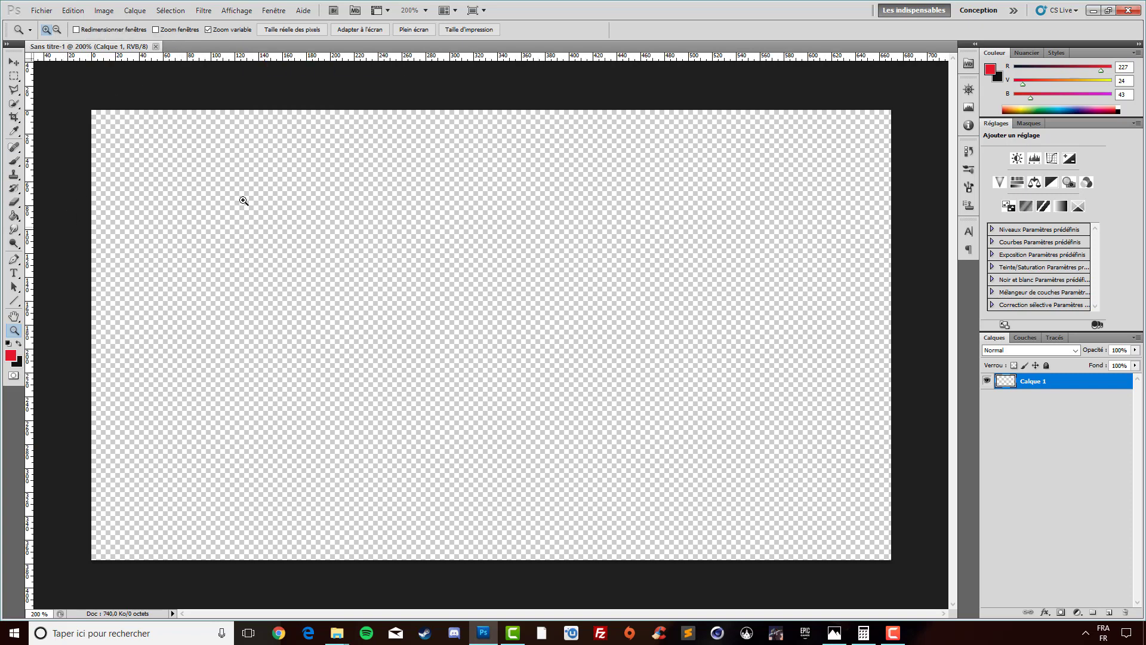
- Fill the canvas layer with dark grey #292929 using the Paint Bucket
{"action": "left_click", "coordinate": [13, 216]}
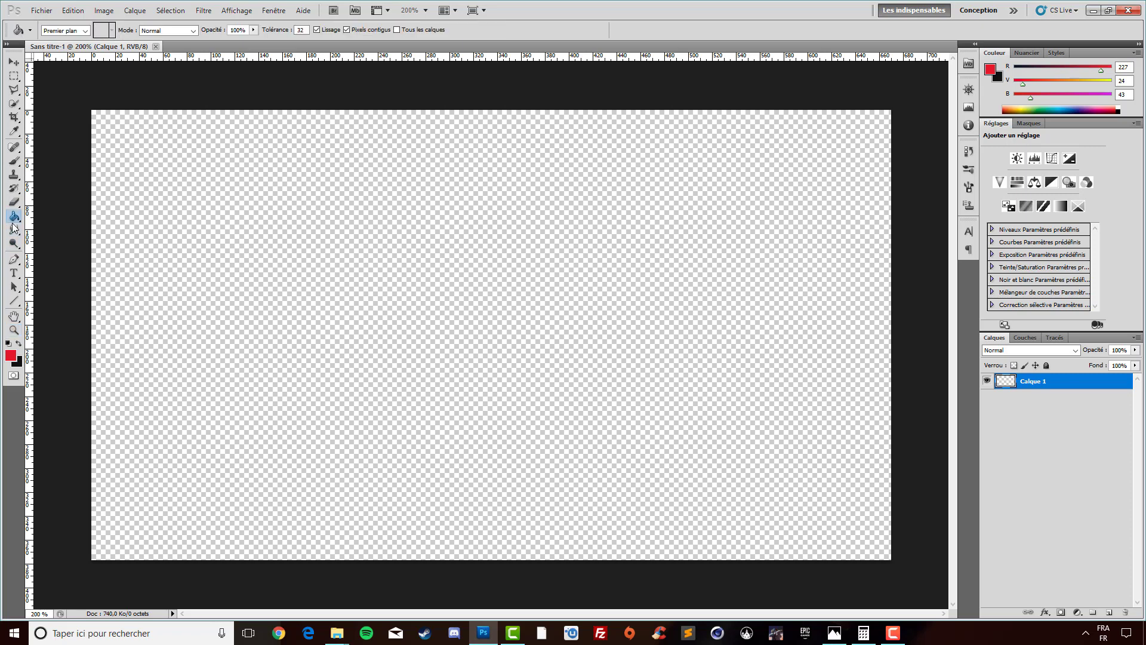
{"action": "left_click", "coordinate": [19, 343]}
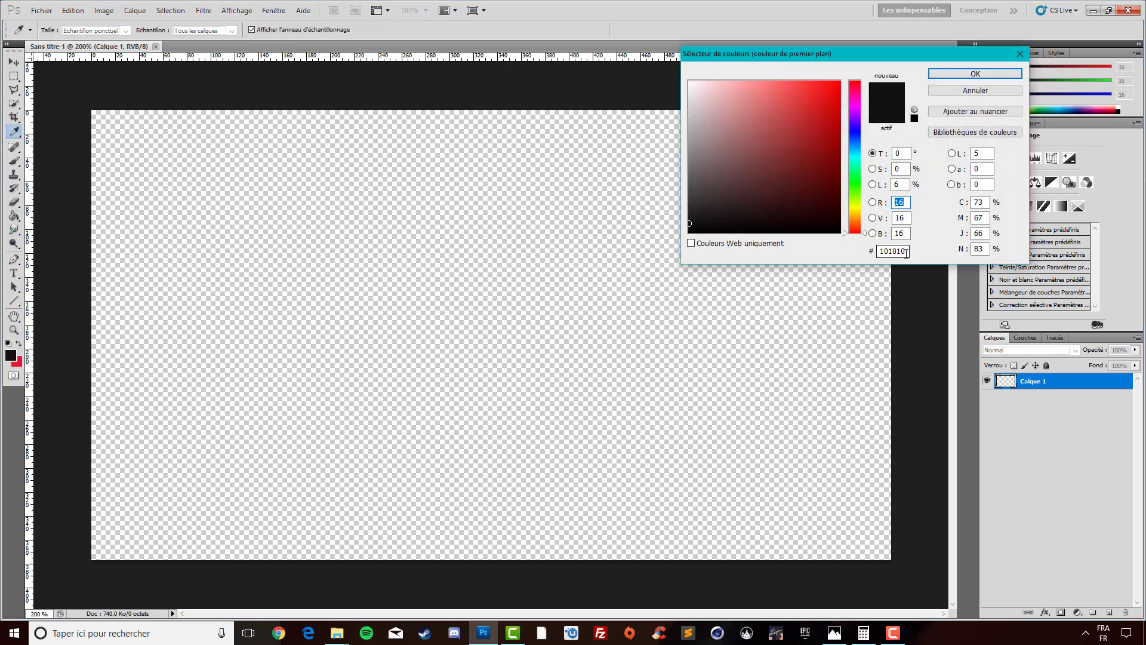
{"action": "double_click", "coordinate": [906, 251]}
{"action": "type", "text": "292"}
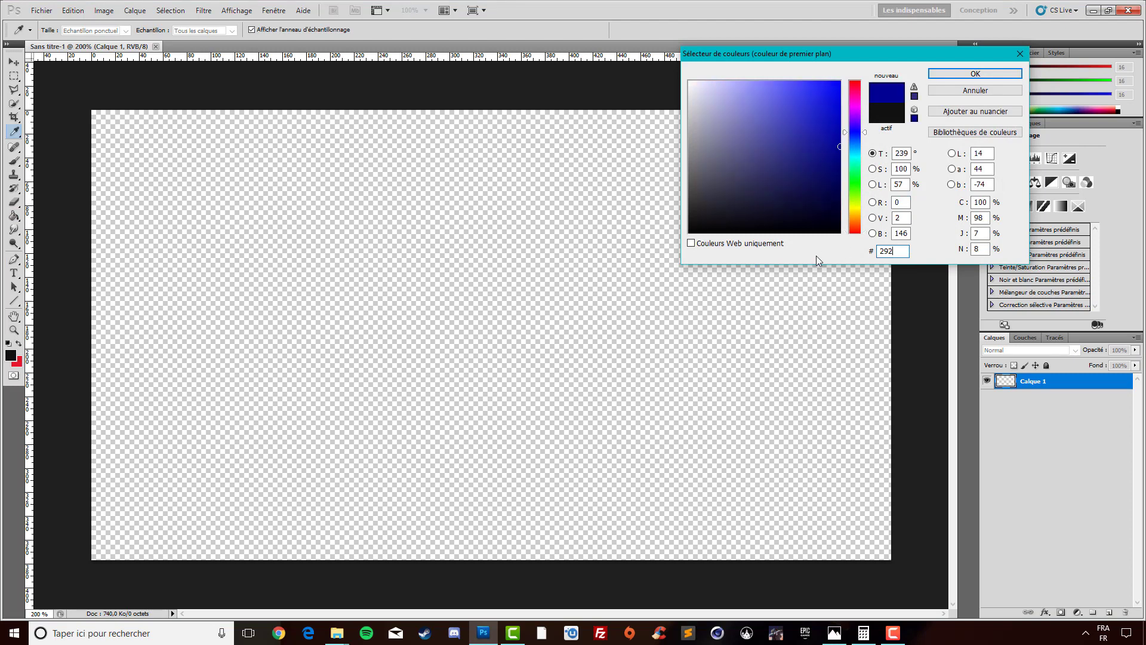
{"action": "type", "text": "929"}
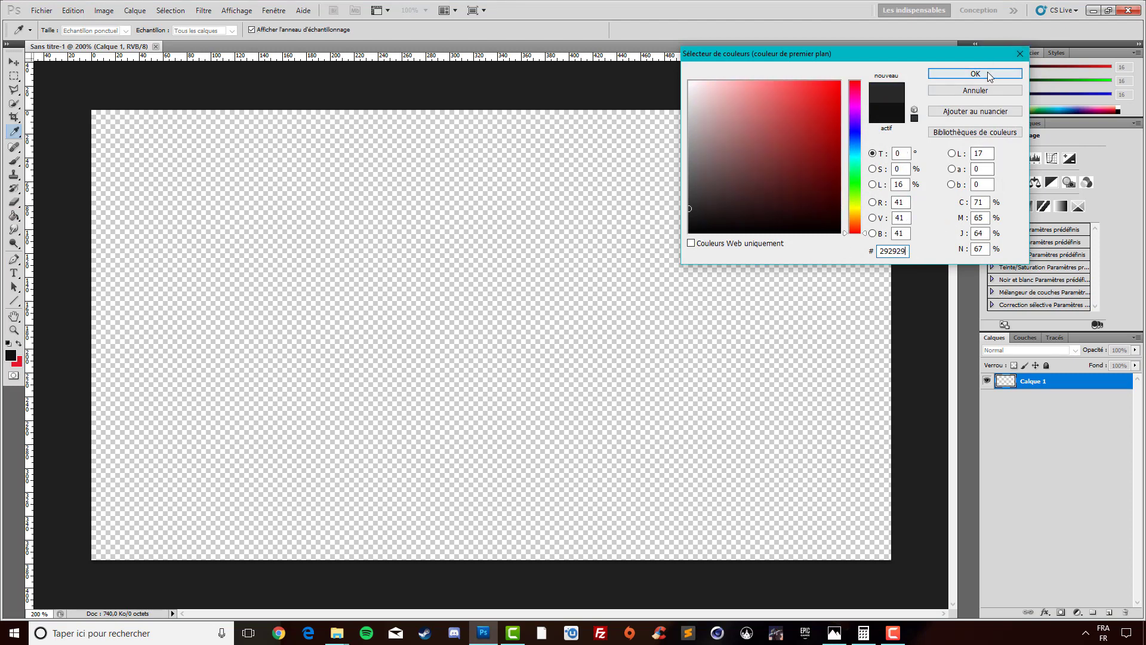
{"action": "left_click", "coordinate": [987, 72]}
{"action": "key", "text": "g"}
{"action": "left_click", "coordinate": [466, 289]}
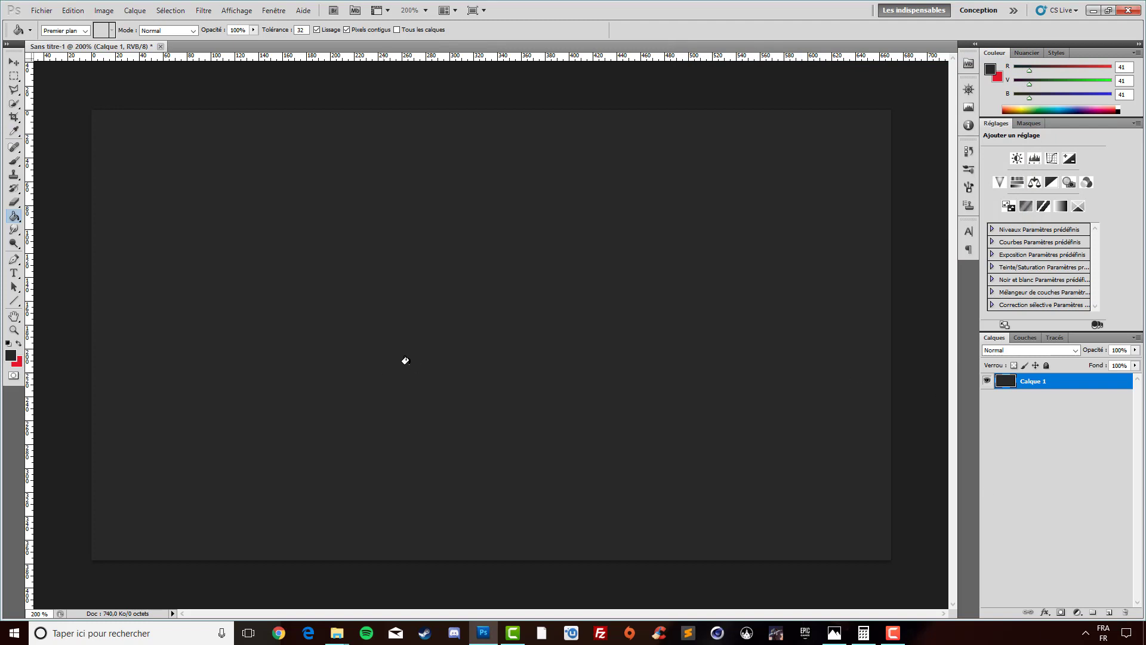
- Rename Calque 1 to 'fond', add a new layer, and briefly check the reference image
{"action": "double_click", "coordinate": [1031, 384]}
{"action": "type", "text": "fond"}
{"action": "left_click", "coordinate": [1108, 612]}
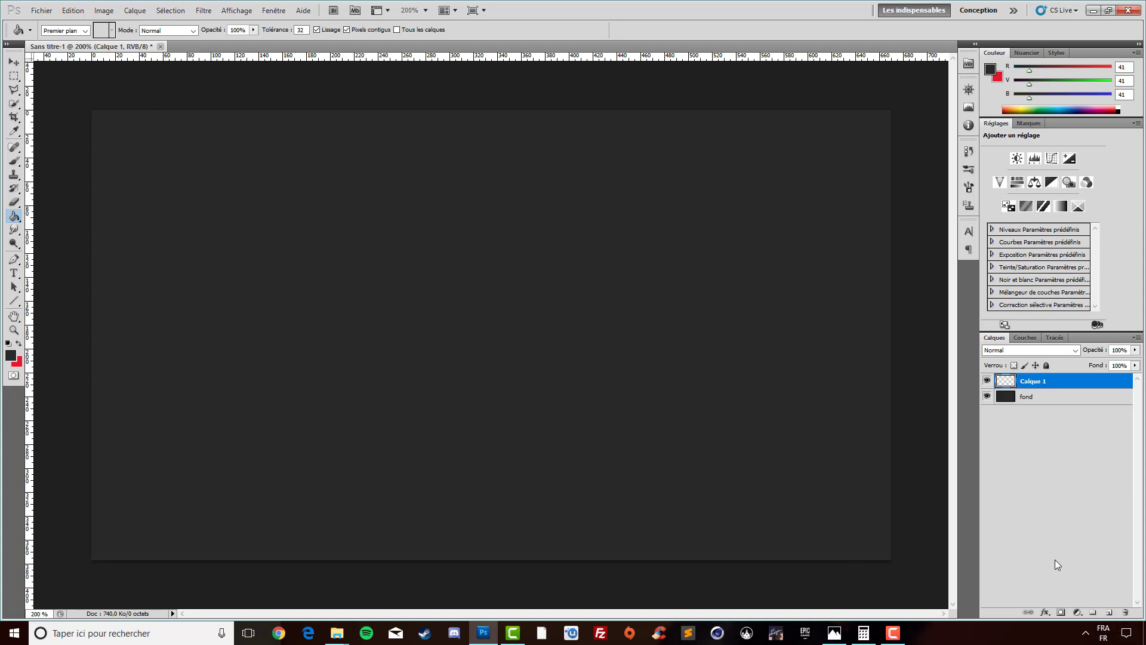
{"action": "left_click", "coordinate": [834, 633]}
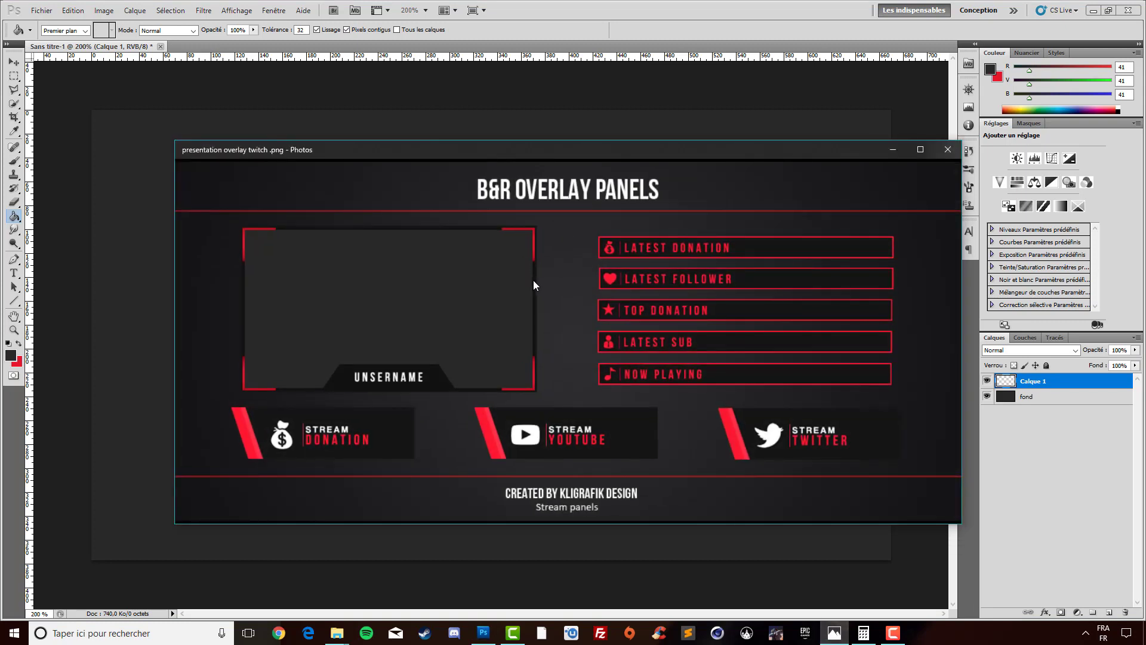
{"action": "left_click", "coordinate": [905, 152]}
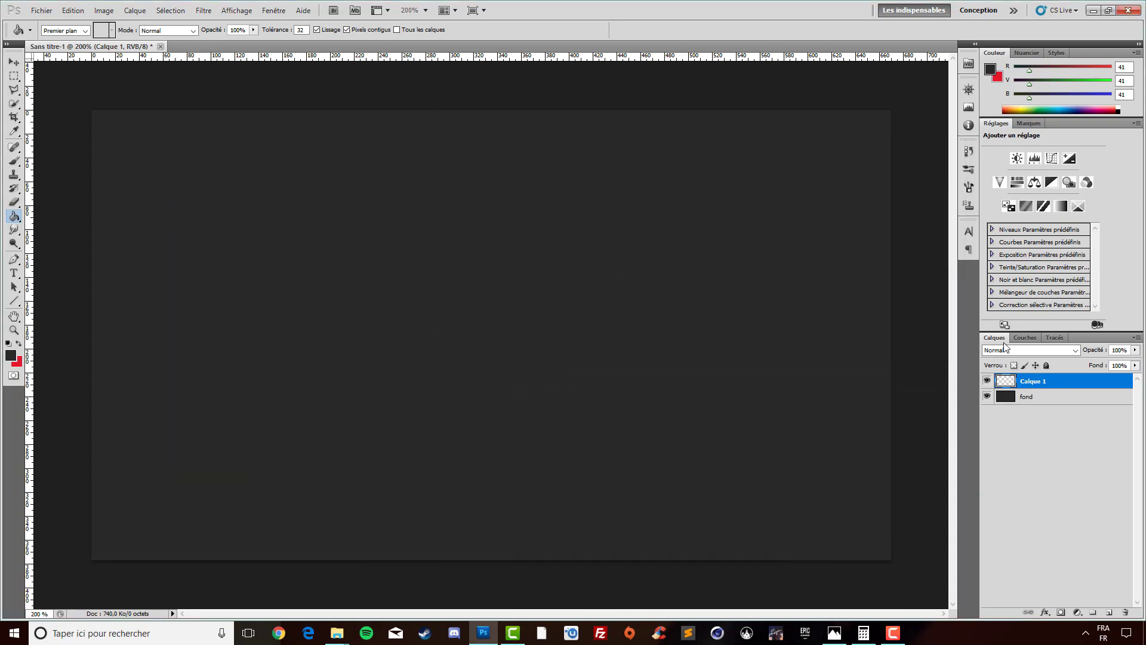
- Rename the new layer 'cadre 01' and make it the active layer
{"action": "double_click", "coordinate": [1038, 385]}
{"action": "type", "text": "cadr"}
{"action": "left_click", "coordinate": [1040, 433]}
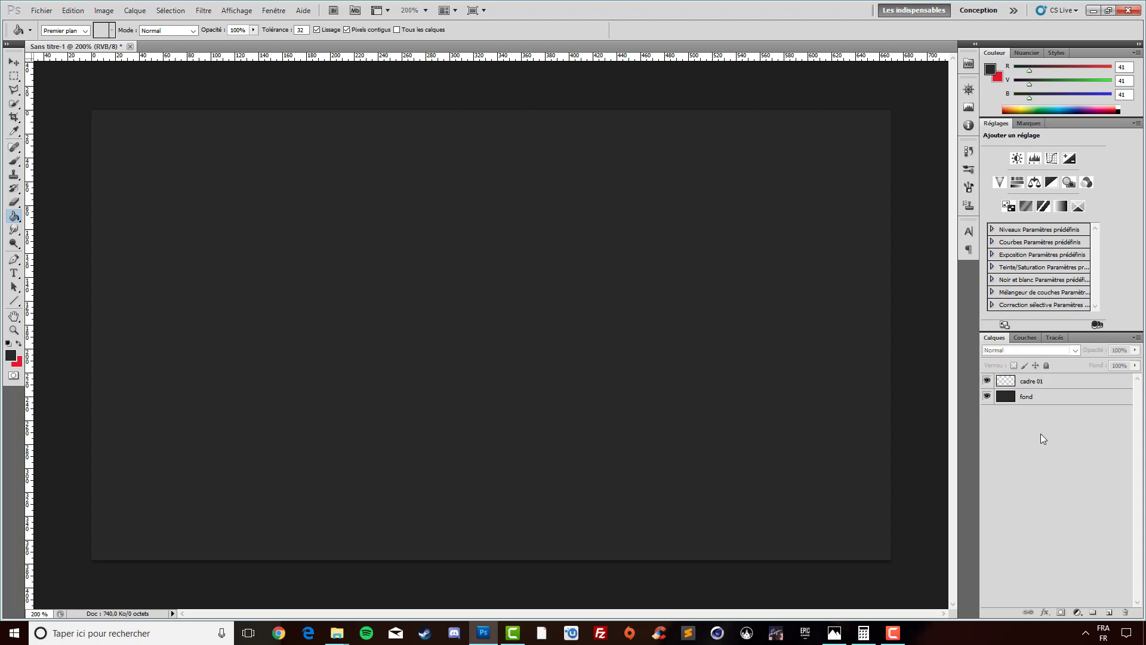
{"action": "left_click", "coordinate": [1039, 386]}
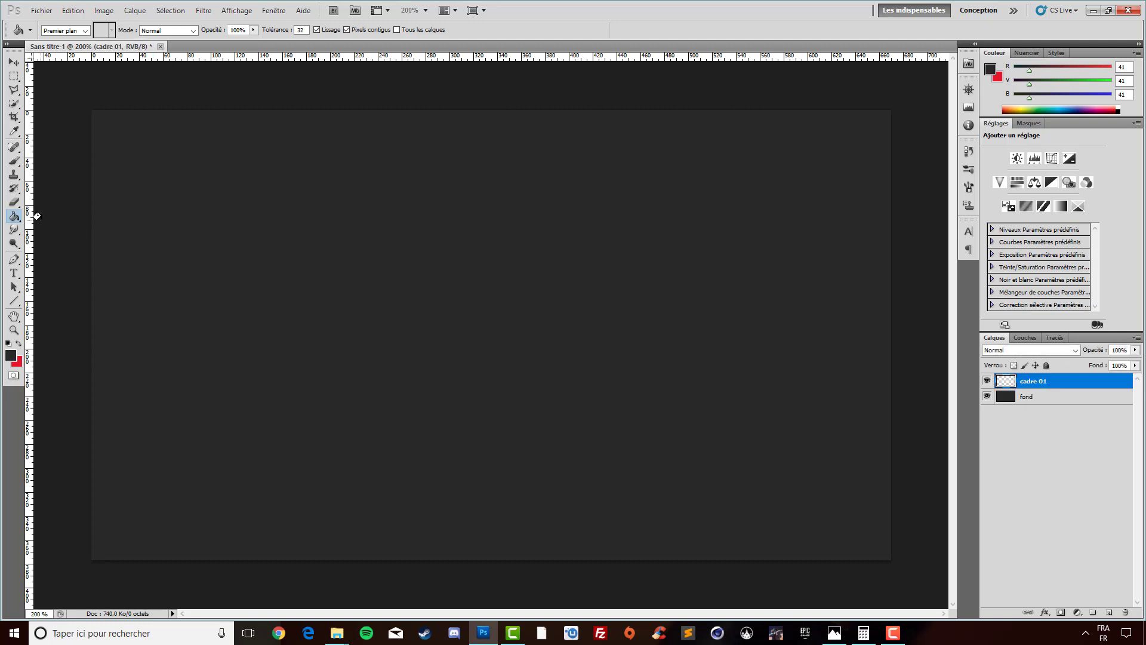
- Select fixed-size 10 × 377 px marquee strips along the left and right canvas edges
{"action": "left_click", "coordinate": [16, 80]}
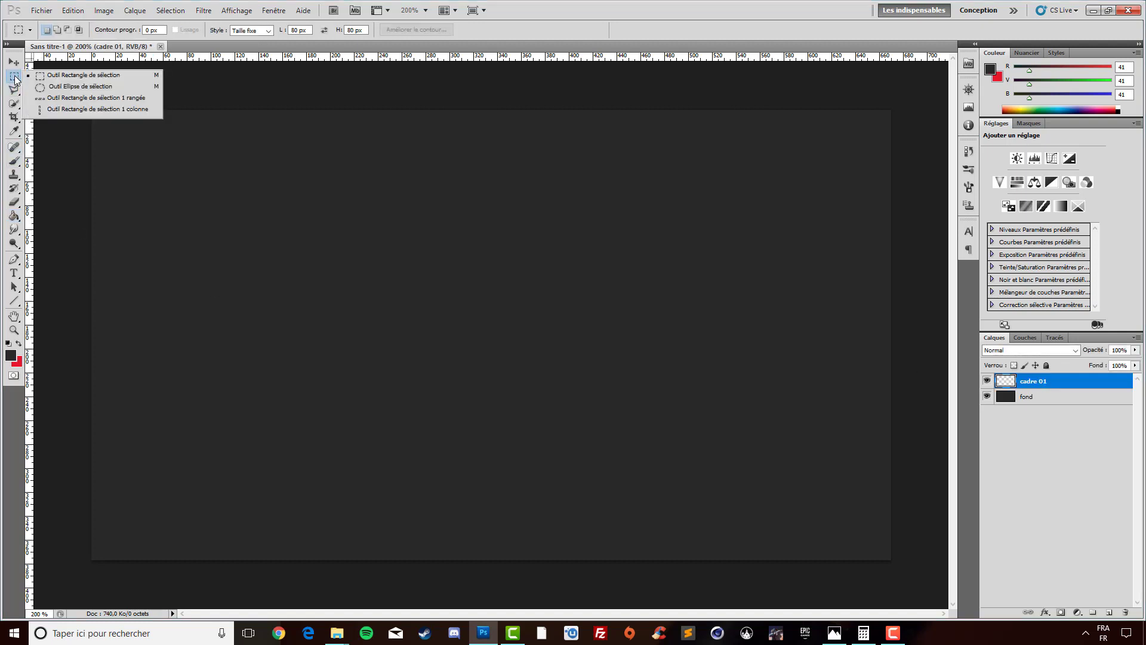
{"action": "left_click", "coordinate": [54, 74]}
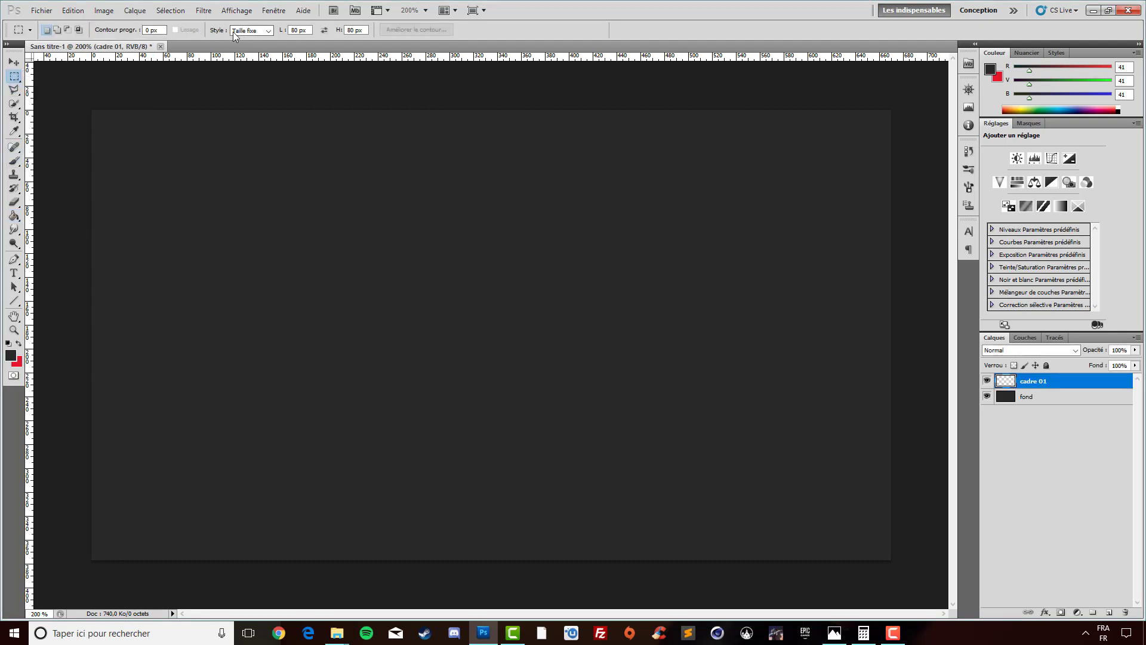
{"action": "key", "text": "Tab"}
{"action": "type", "text": "1"}
{"action": "left_click", "coordinate": [357, 30]}
{"action": "double_click", "coordinate": [354, 31]}
{"action": "type", "text": "377"}
{"action": "left_click", "coordinate": [91, 274]}
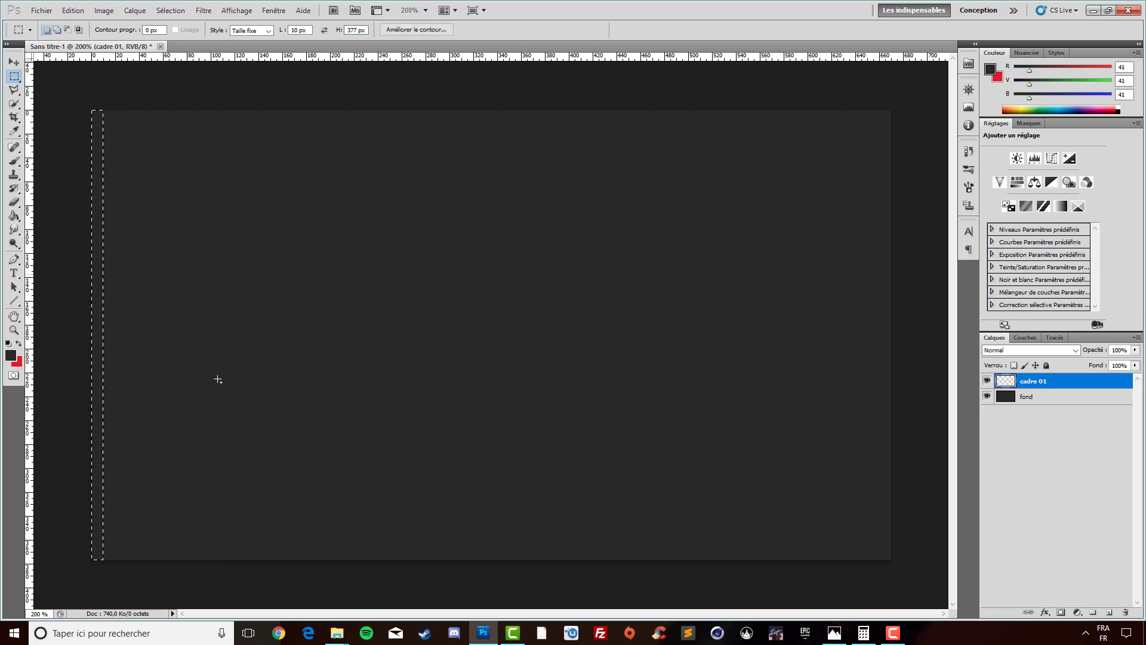
{"action": "key", "text": "shift"}
{"action": "left_click", "coordinate": [892, 346], "text": "shift"}
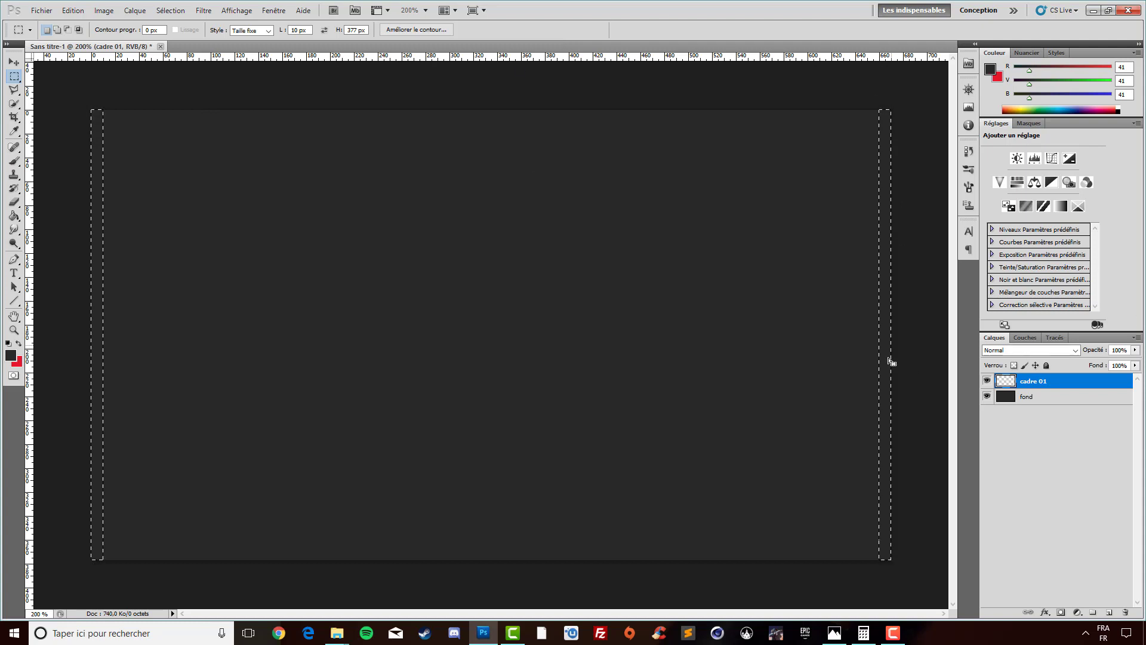
- Add 670 × 10 px strips along the top and bottom edges to the selection
{"action": "left_click", "coordinate": [296, 29]}
{"action": "double_click", "coordinate": [297, 30]}
{"action": "type", "text": "67"}
{"action": "left_click", "coordinate": [358, 29]}
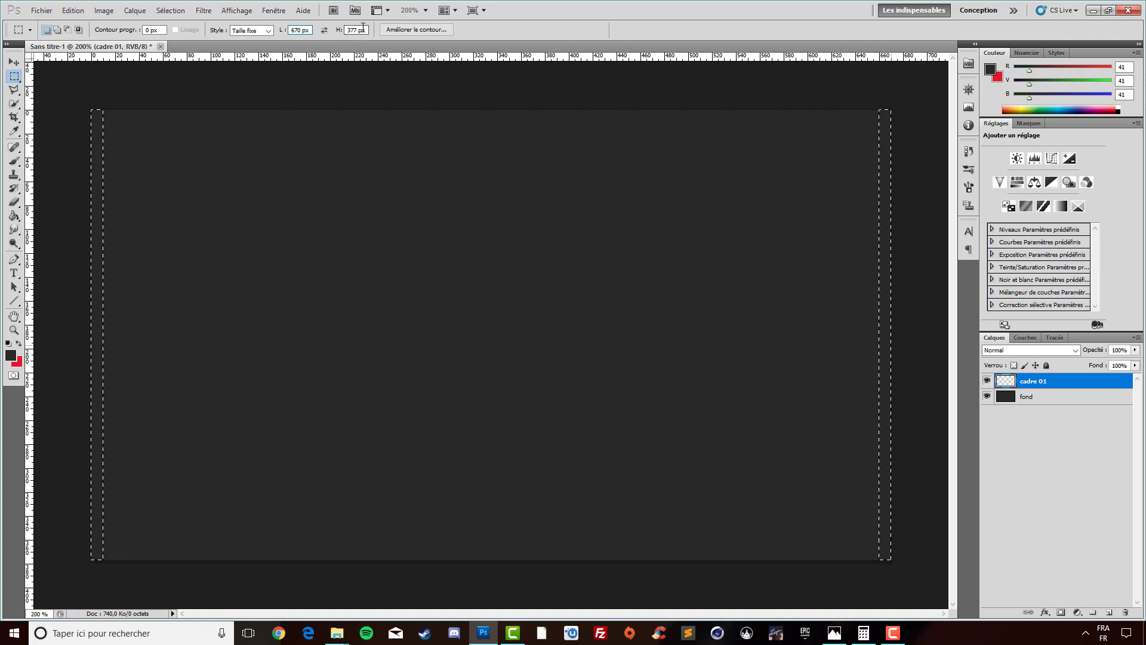
{"action": "double_click", "coordinate": [357, 30]}
{"action": "type", "text": "10"}
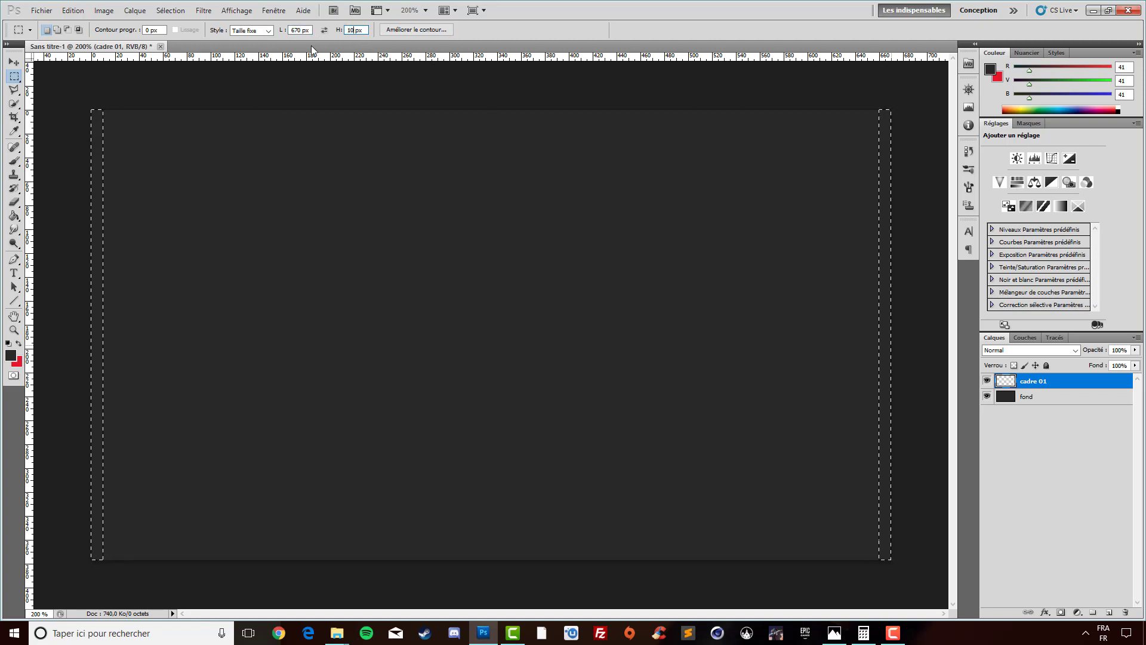
{"action": "key", "text": "shift"}
{"action": "left_click", "coordinate": [475, 109], "text": "shift"}
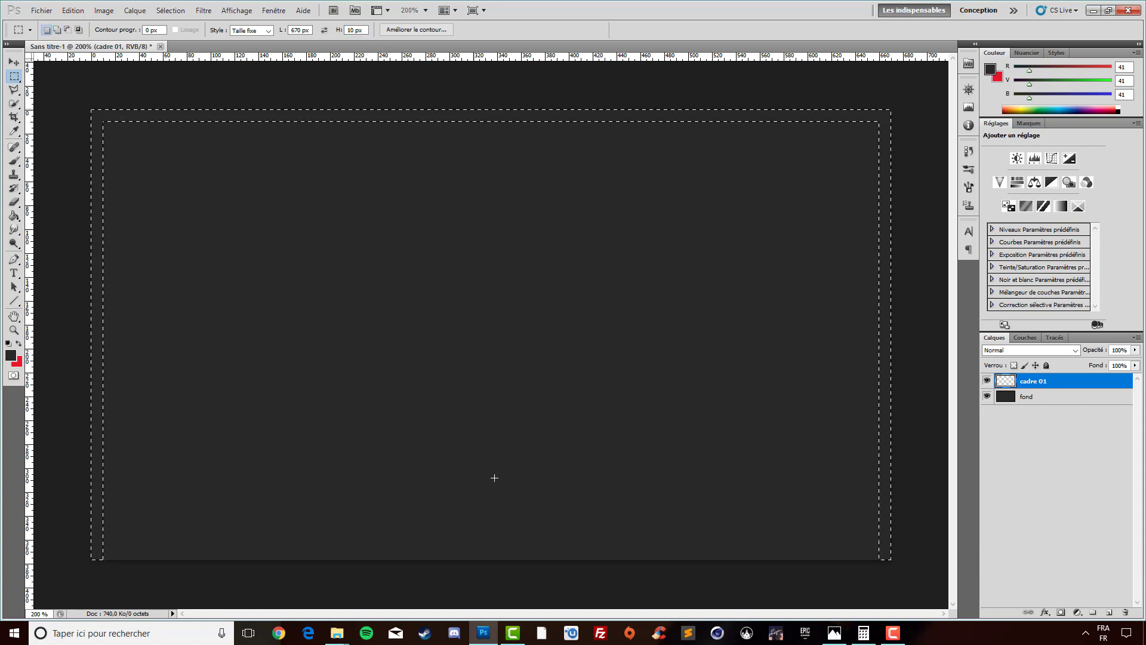
{"action": "left_click", "coordinate": [510, 561], "text": "shift"}
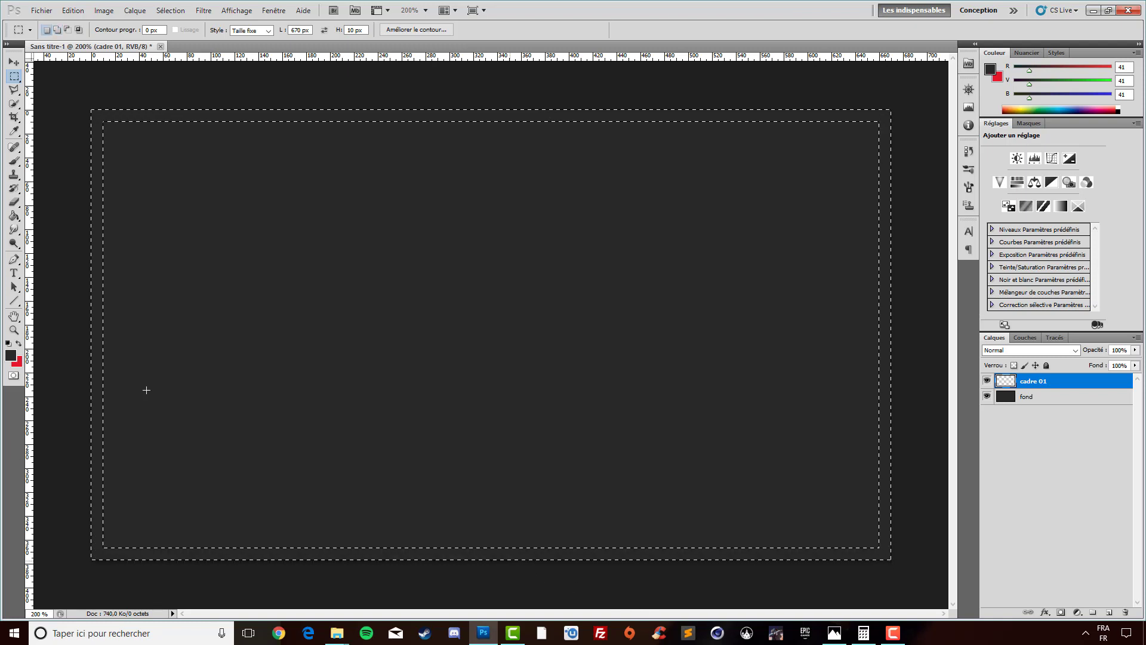
- Fill the edge-frame selection with near-black #101010 and deselect
{"action": "left_click", "coordinate": [10, 355]}
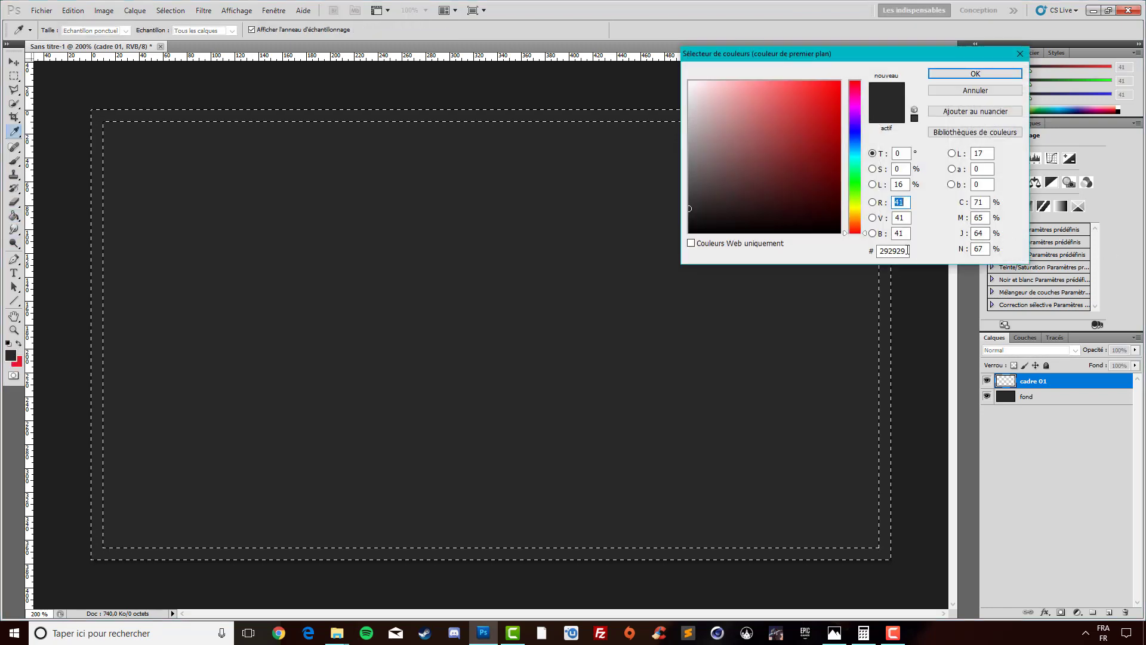
{"action": "left_click", "coordinate": [892, 250]}
{"action": "type", "text": "101010"}
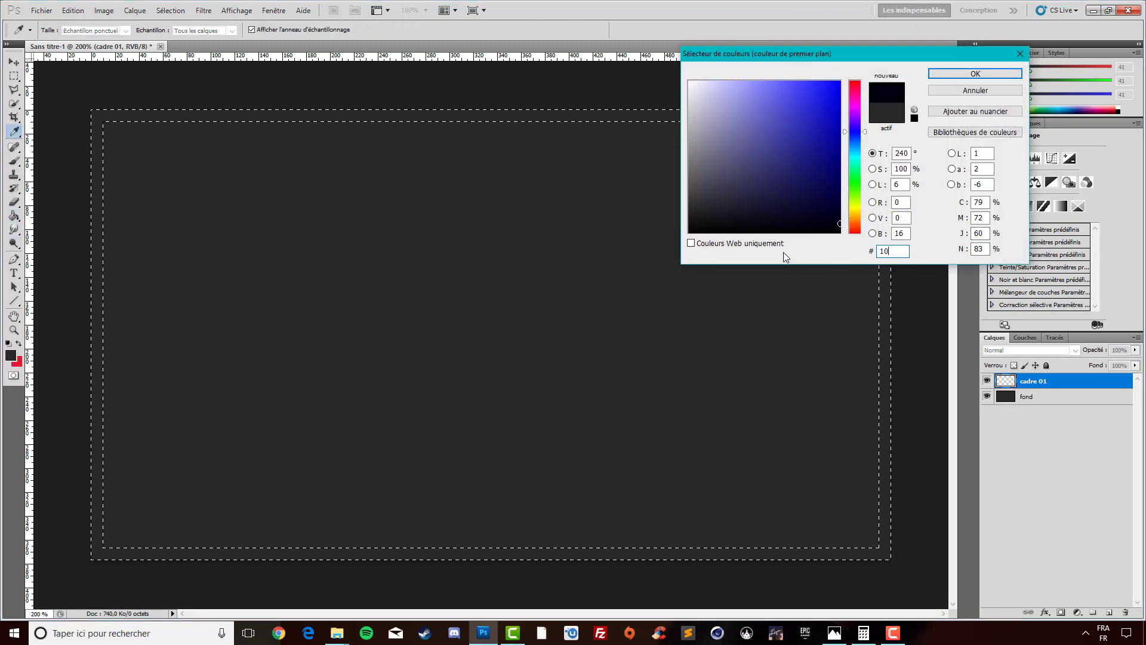
{"action": "left_click", "coordinate": [1000, 73]}
{"action": "key", "text": "g"}
{"action": "left_click", "coordinate": [881, 125]}
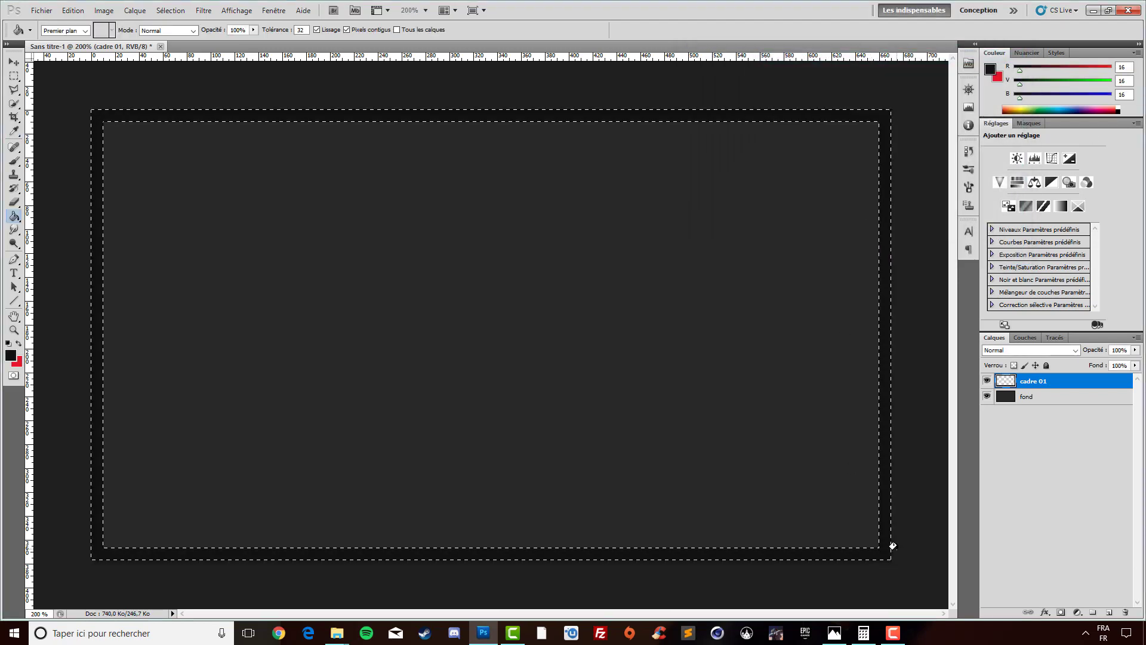
{"action": "key", "text": "ctrl+d"}
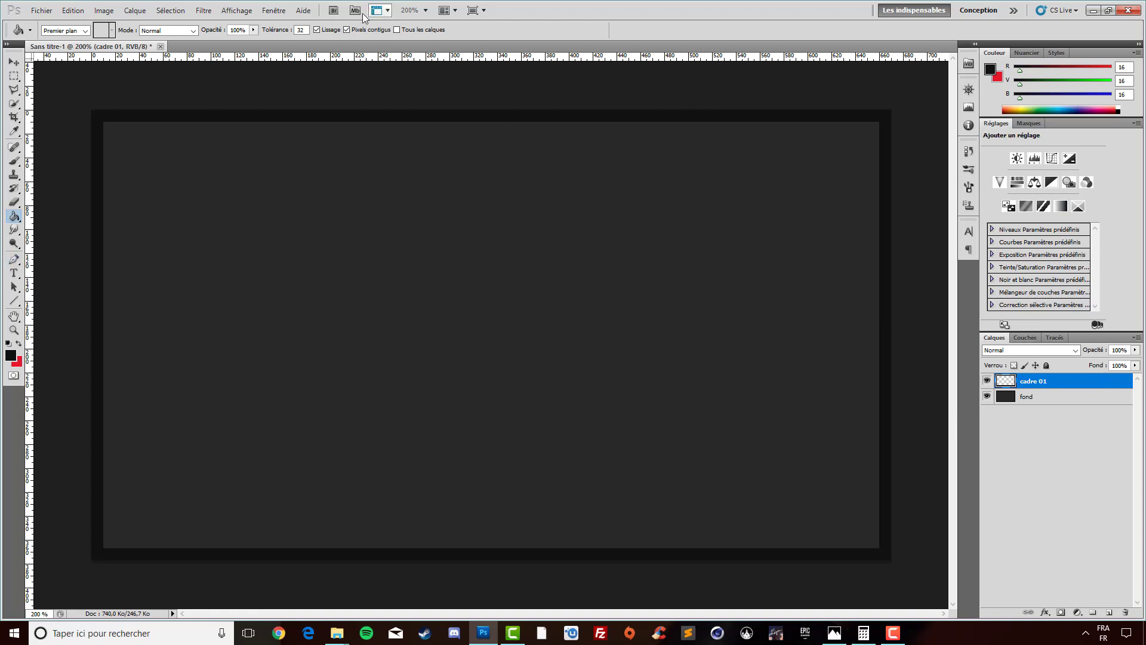
- Place a fixed 80 × 80 px square selection in the upper middle of the frame
{"action": "left_click", "coordinate": [13, 76]}
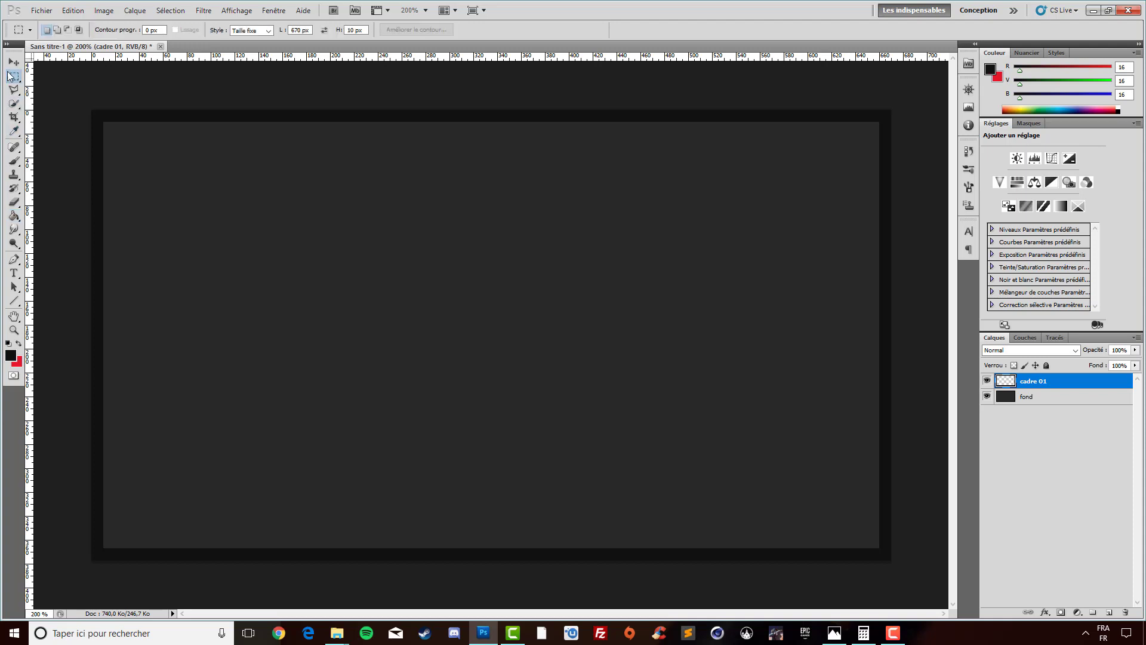
{"action": "left_click", "coordinate": [48, 76]}
{"action": "left_click", "coordinate": [295, 30]}
{"action": "double_click", "coordinate": [294, 30]}
{"action": "type", "text": "80"}
{"action": "double_click", "coordinate": [351, 30]}
{"action": "left_click", "coordinate": [371, 224]}
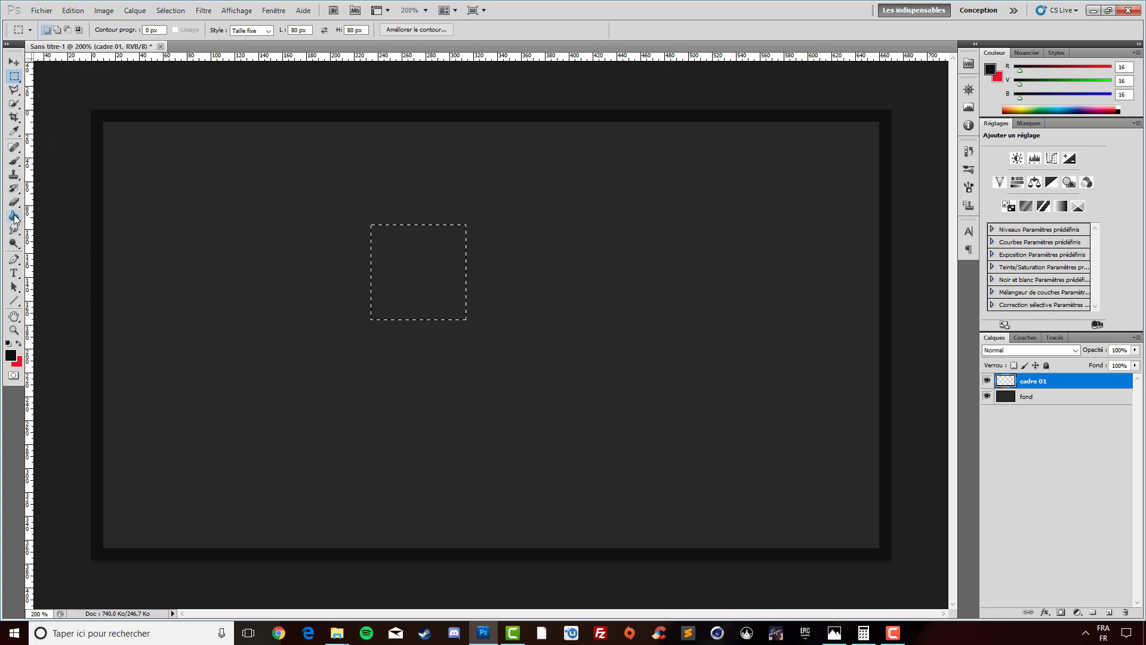
- Fill the square with red (227, 24, 43) on cadre 01 and deselect
{"action": "left_click", "coordinate": [18, 343]}
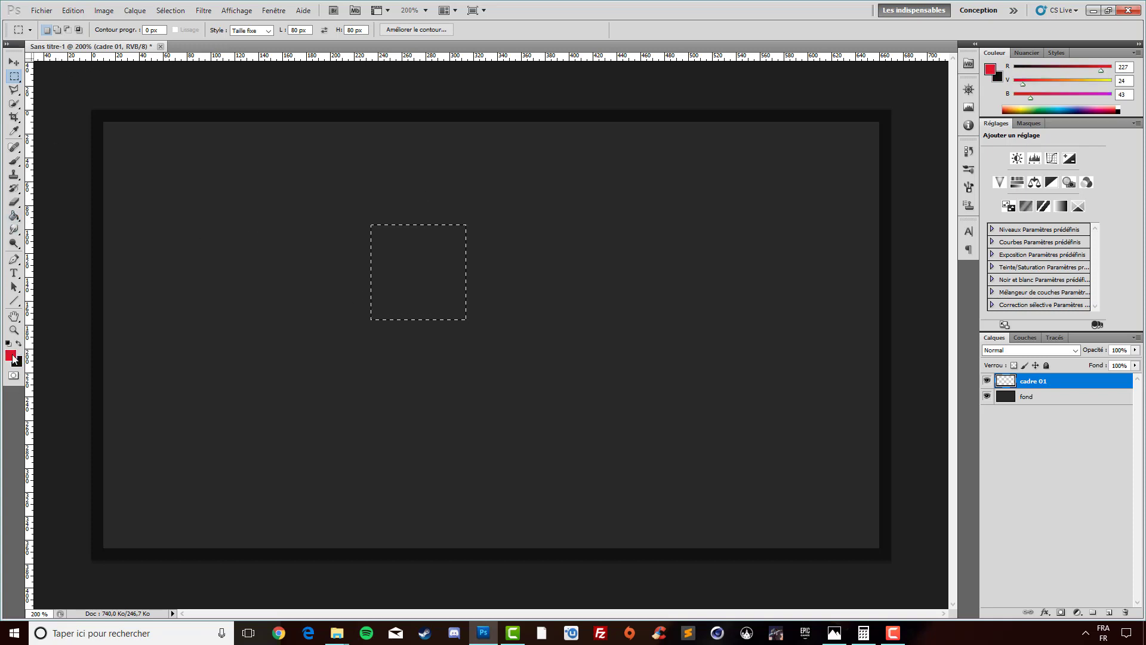
{"action": "key", "text": "i"}
{"action": "left_click", "coordinate": [12, 357]}
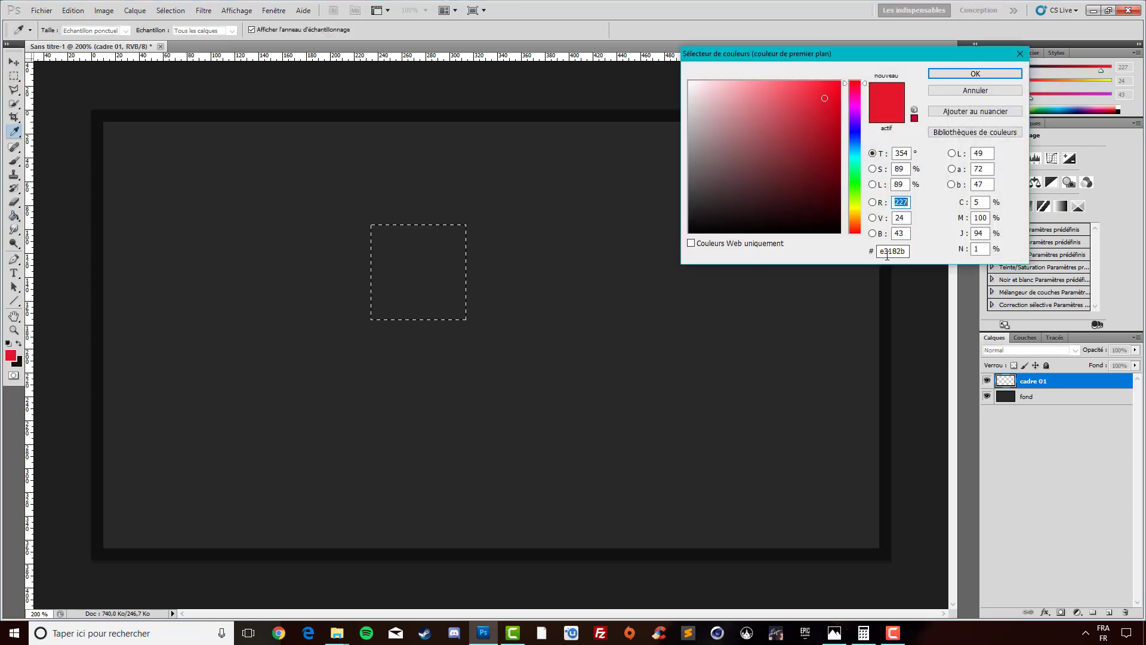
{"action": "left_click", "coordinate": [974, 73]}
{"action": "key", "text": "m"}
{"action": "left_click", "coordinate": [14, 215]}
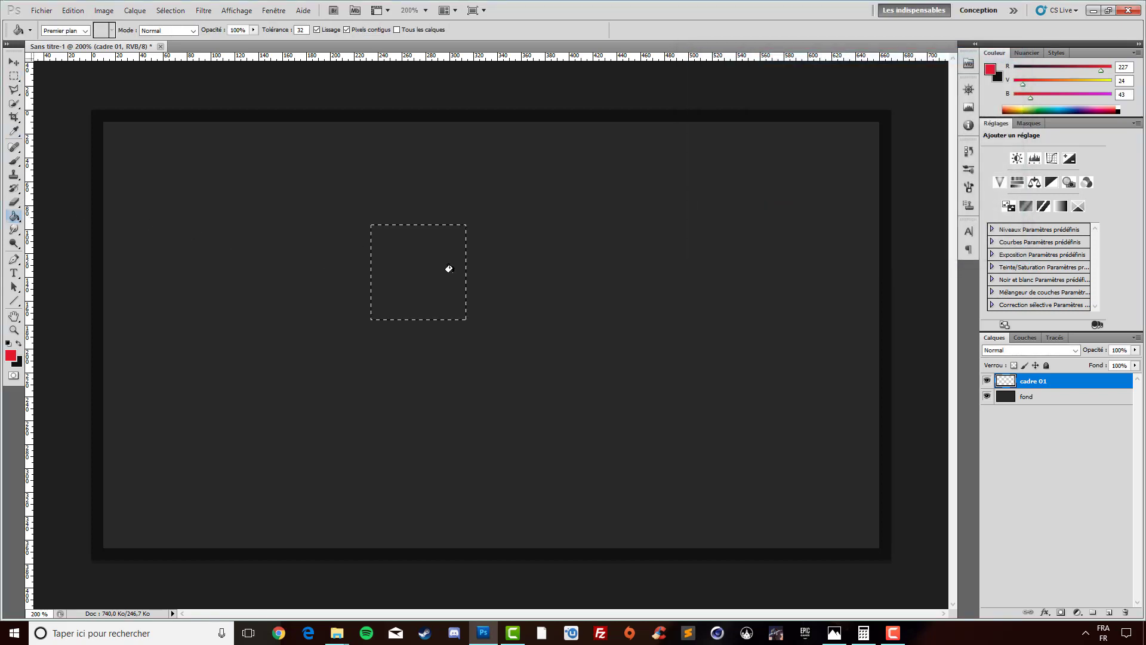
{"action": "left_click", "coordinate": [430, 275]}
{"action": "left_click", "coordinate": [13, 62]}
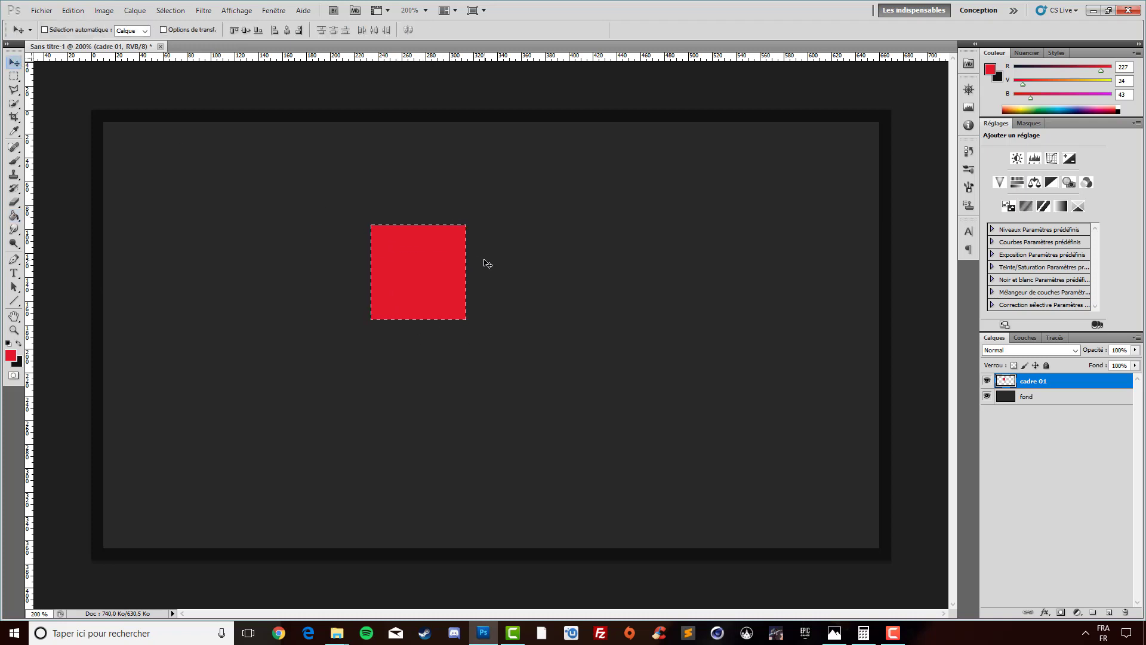
{"action": "key", "text": "ctrl+d"}
{"action": "left_click", "coordinate": [968, 151]}
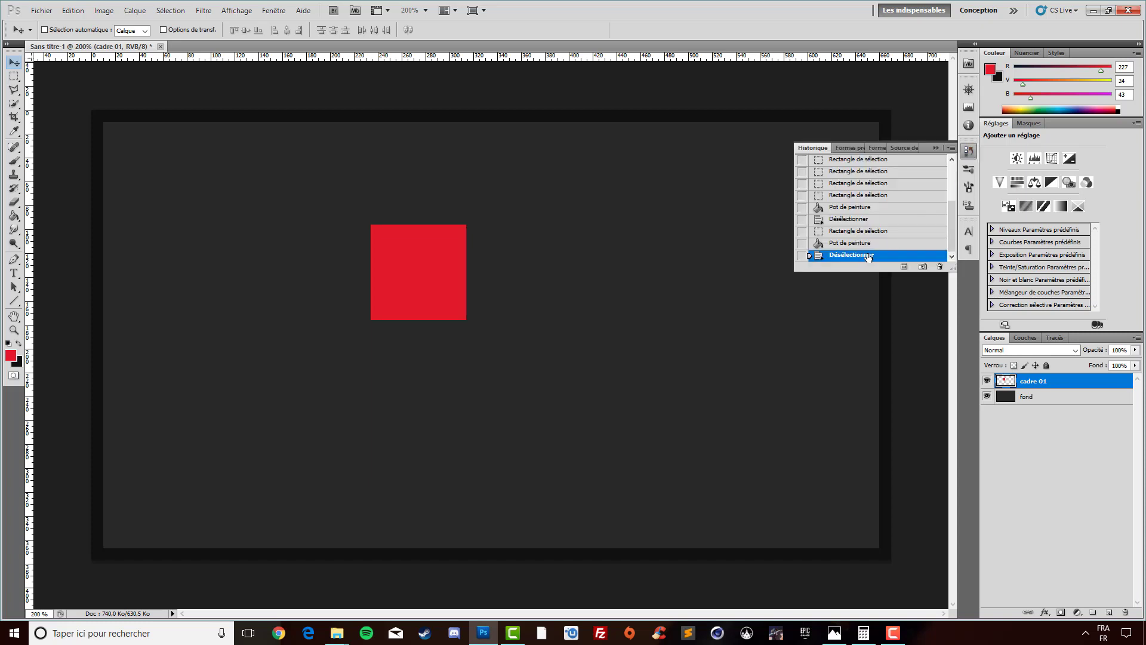
- Undo the red fill and add a new layer named 'cadre rouge'
{"action": "key", "text": "ctrl+alt+z"}
{"action": "key", "text": "ctrl+alt+z"}
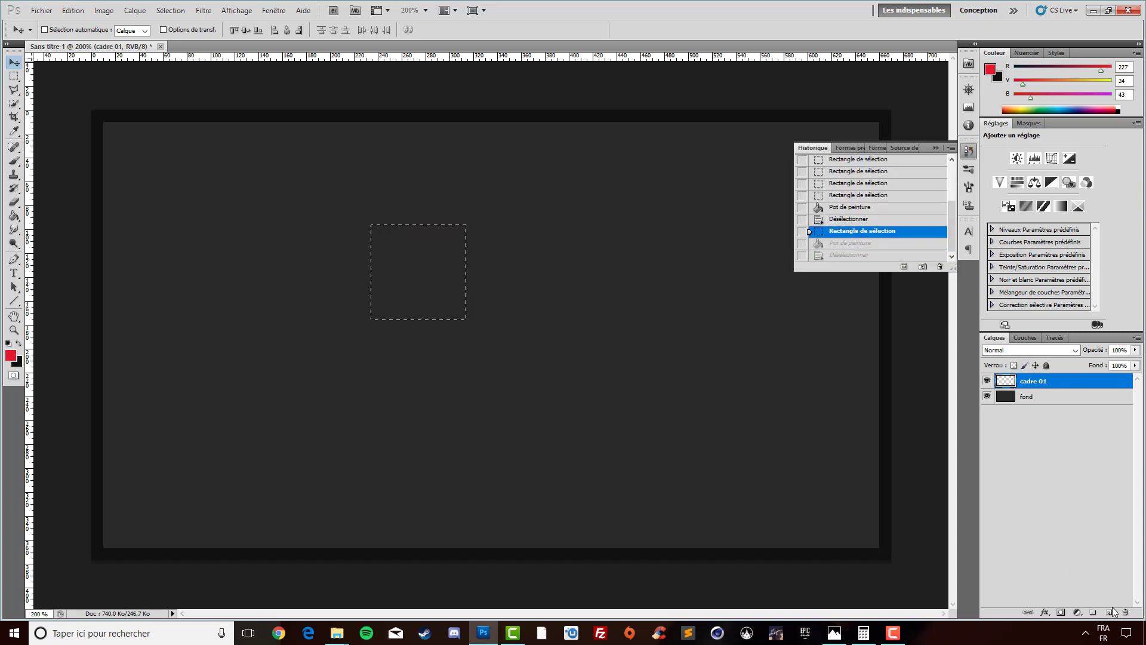
{"action": "left_click", "coordinate": [1109, 611]}
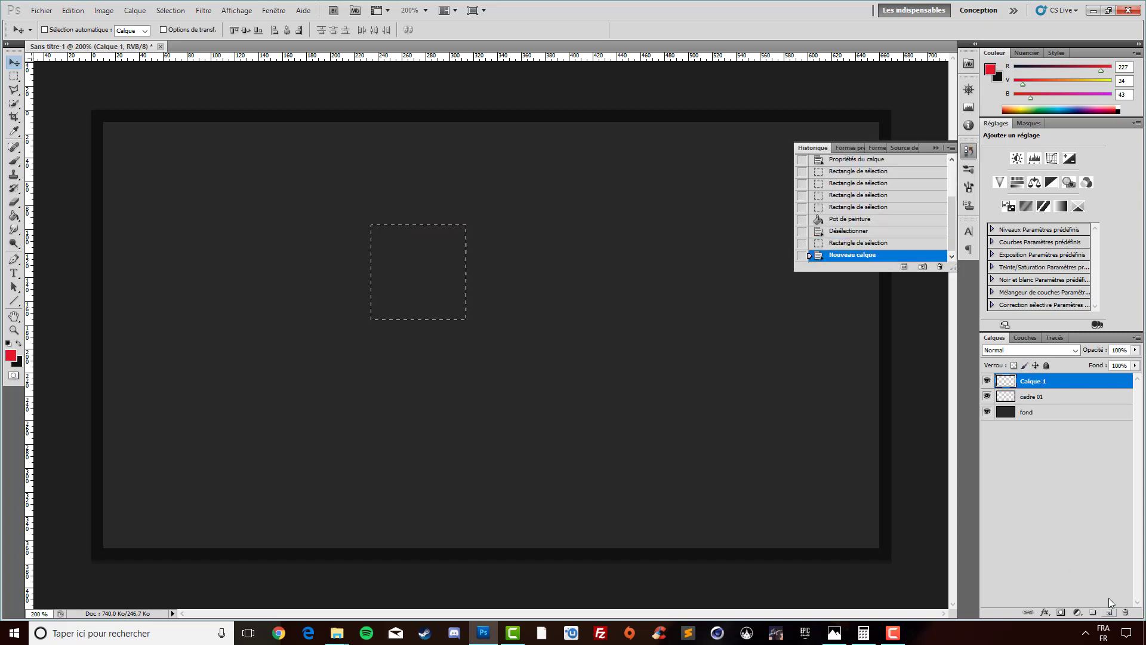
{"action": "double_click", "coordinate": [1034, 380]}
{"action": "type", "text": "cadr"}
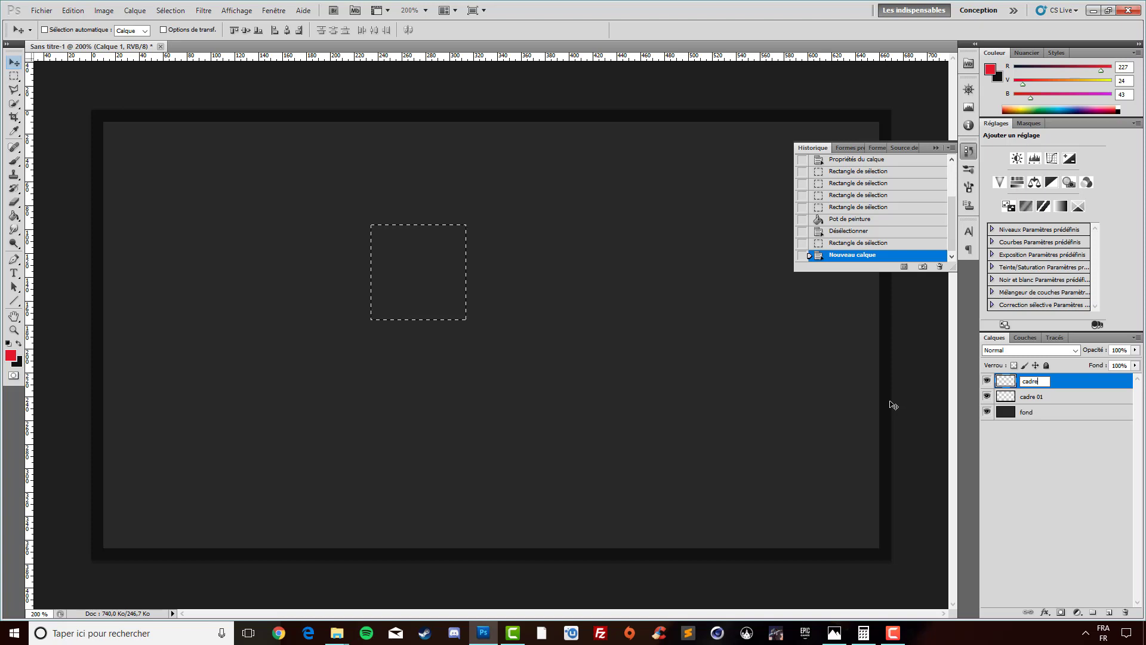
{"action": "type", "text": "e rouge"}
{"action": "left_click", "coordinate": [1050, 479]}
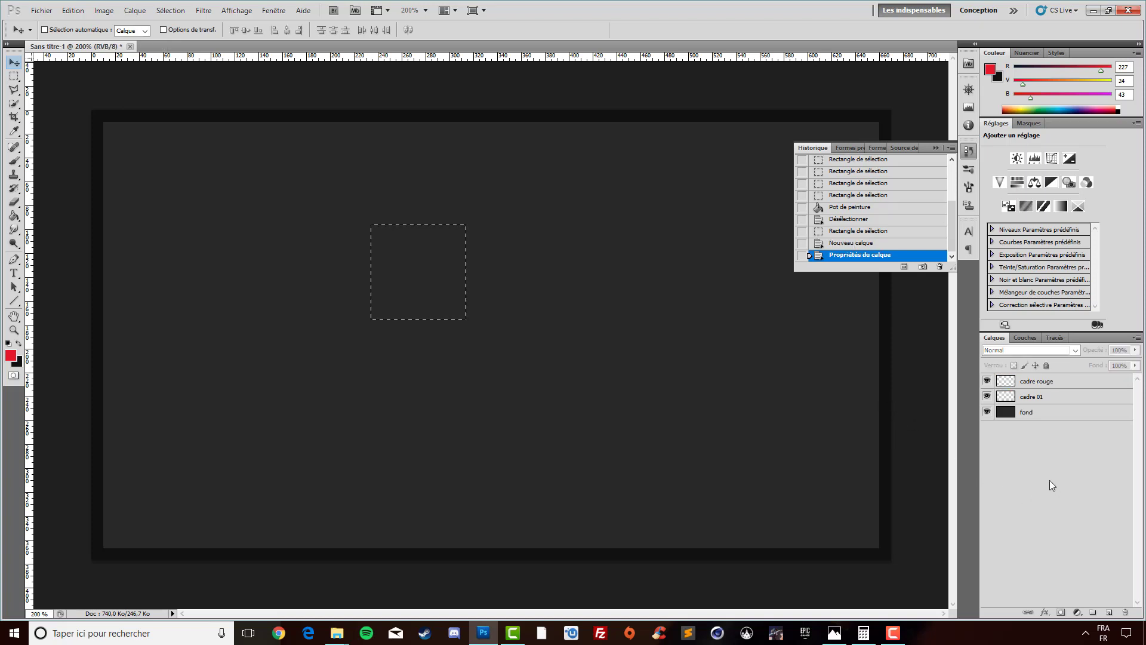
{"action": "left_click", "coordinate": [935, 148]}
- Fill the square selection with red on the cadre rouge layer and deselect
{"action": "left_click", "coordinate": [21, 217]}
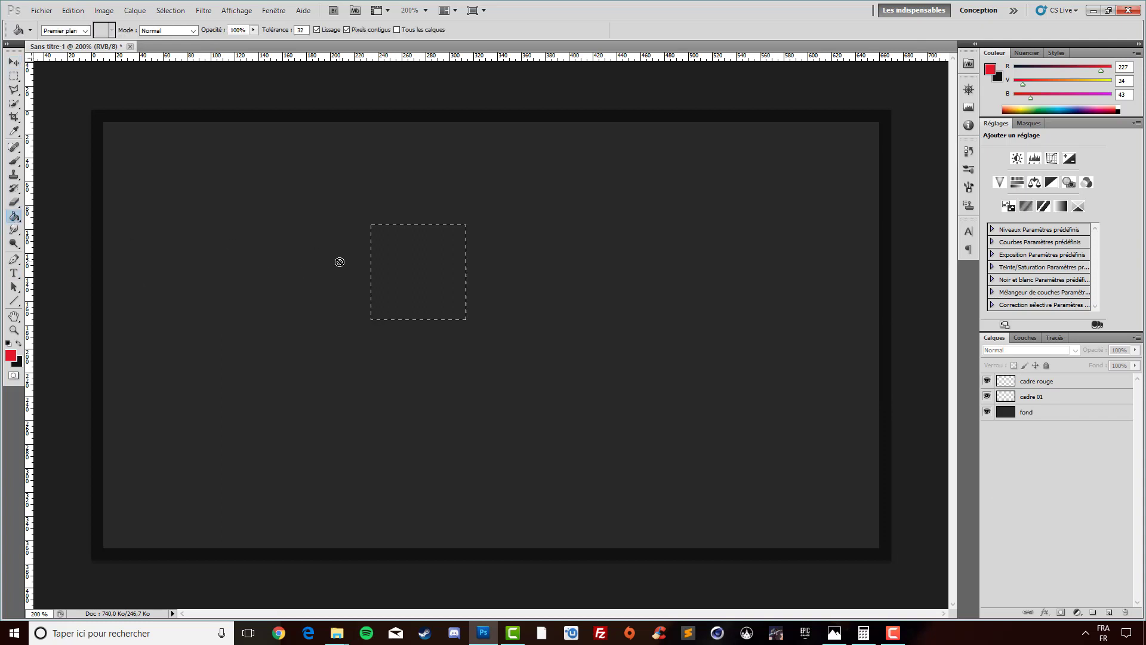
{"action": "left_click", "coordinate": [340, 262]}
{"action": "left_click", "coordinate": [562, 238]}
{"action": "left_click", "coordinate": [1055, 381]}
{"action": "left_click", "coordinate": [405, 275]}
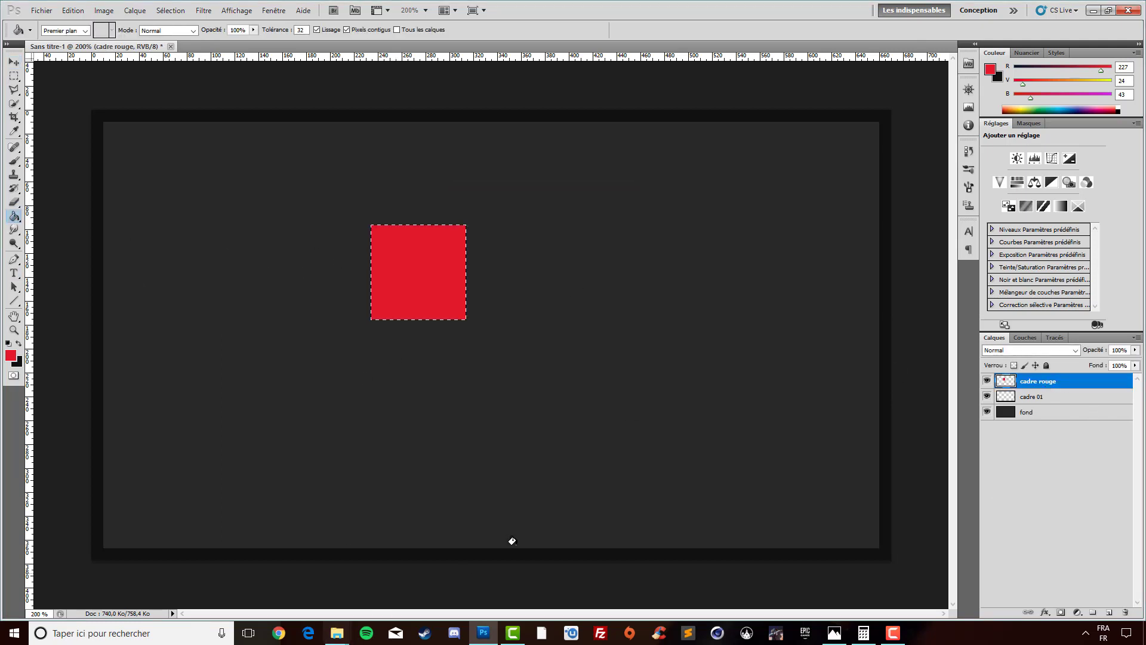
{"action": "key", "text": "ctrl+d"}
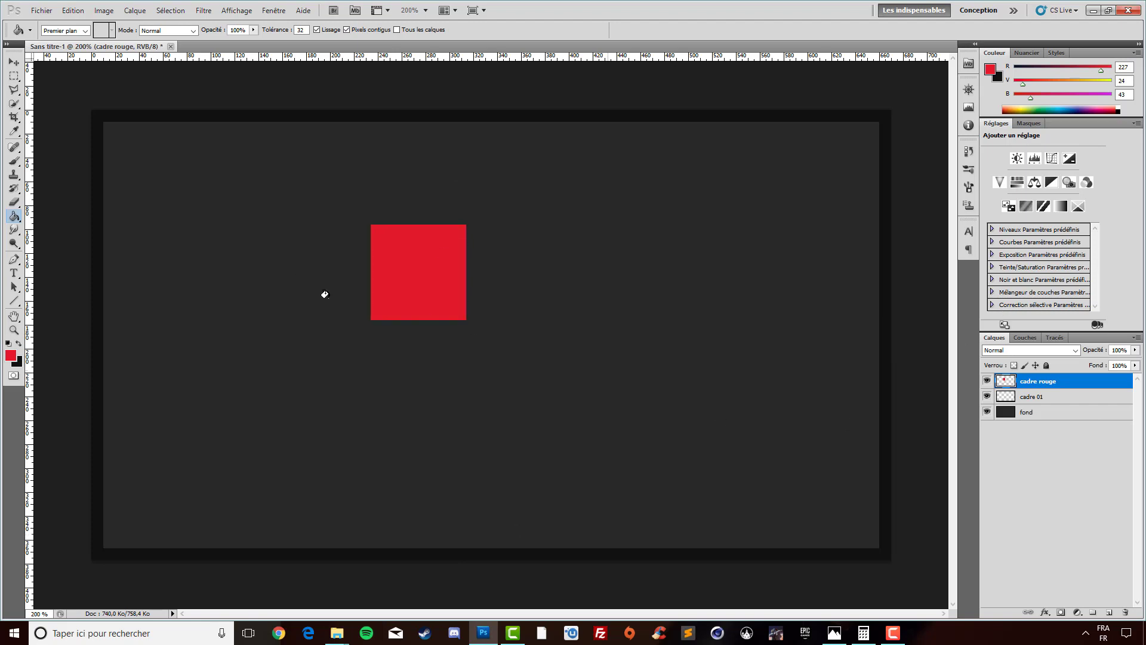
{"action": "left_click", "coordinate": [14, 62]}
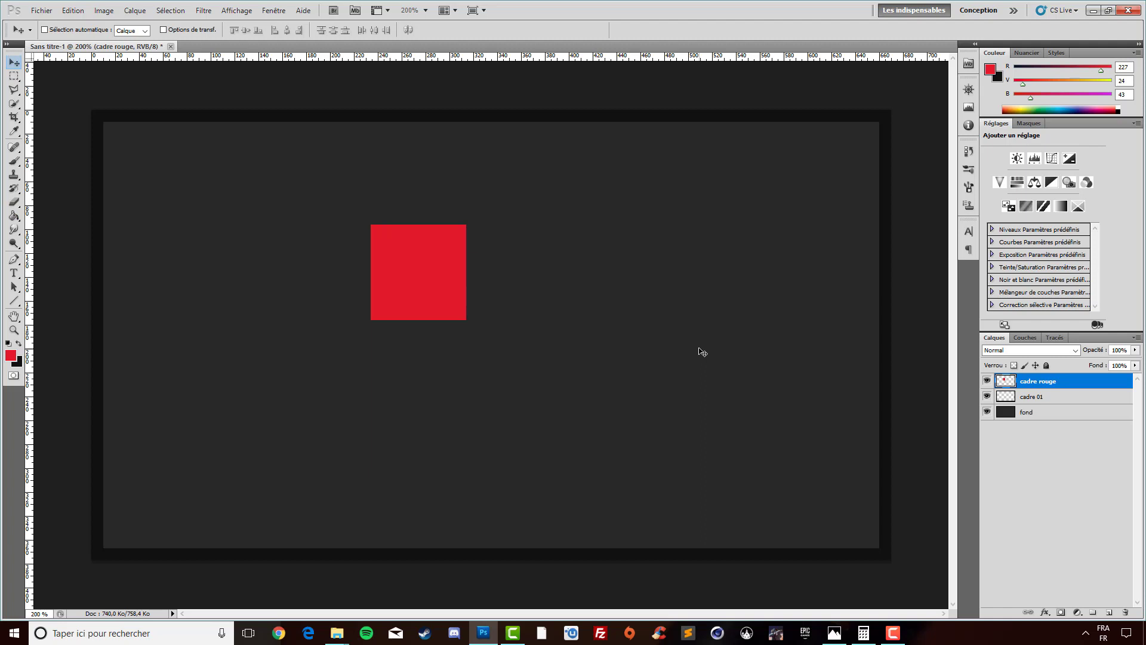
- Duplicate the cadre rouge layer and drag one red square to the frame's top-left corner
{"action": "key", "text": "ctrl+j"}
{"action": "key", "text": "ctrl+j"}
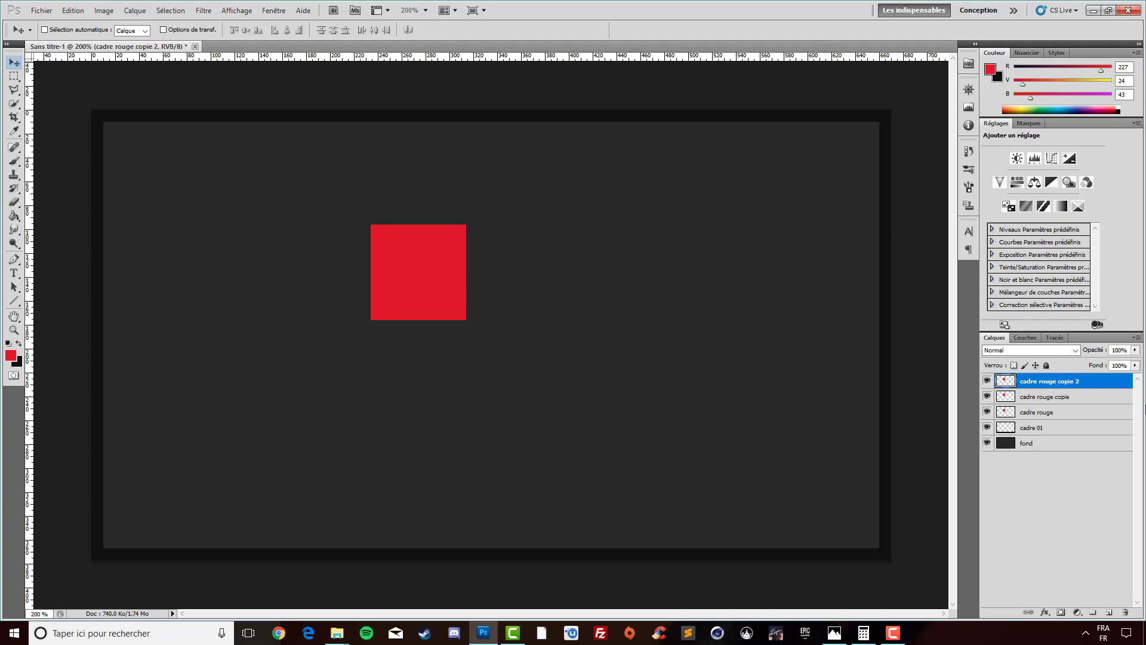
{"action": "key", "text": "ctrl+j"}
{"action": "mouse_move", "coordinate": [436, 274]}
{"action": "left_mouse_down"}
{"action": "mouse_move", "coordinate": [264, 189]}
{"action": "mouse_move", "coordinate": [154, 158]}
{"action": "left_mouse_up"}
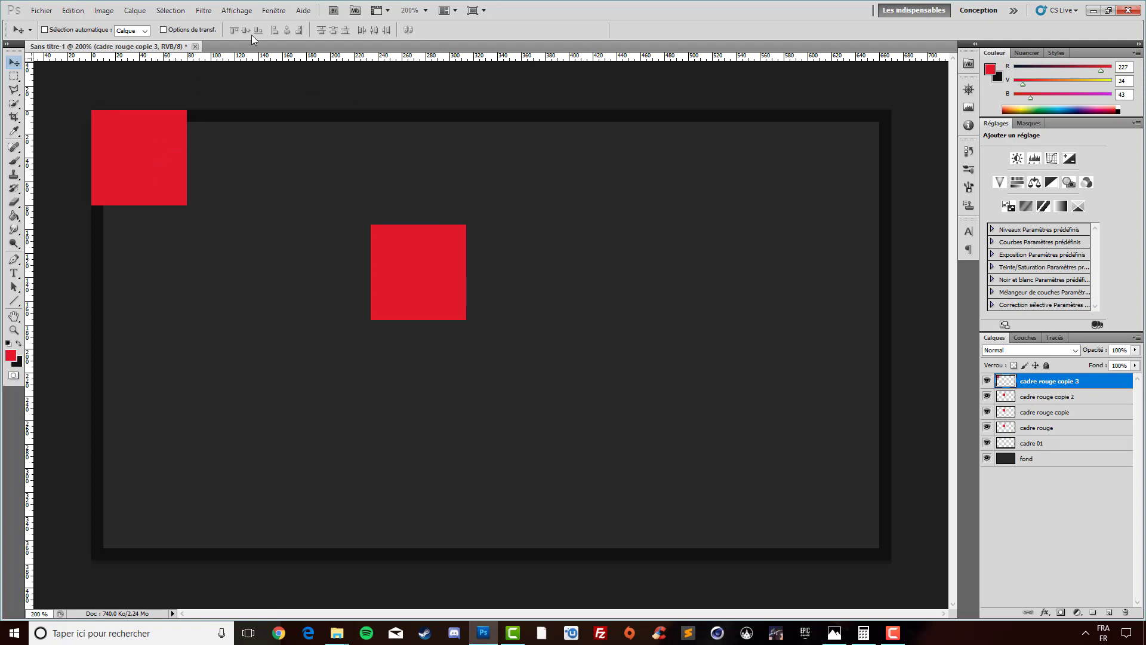
{"action": "left_click", "coordinate": [238, 10]}
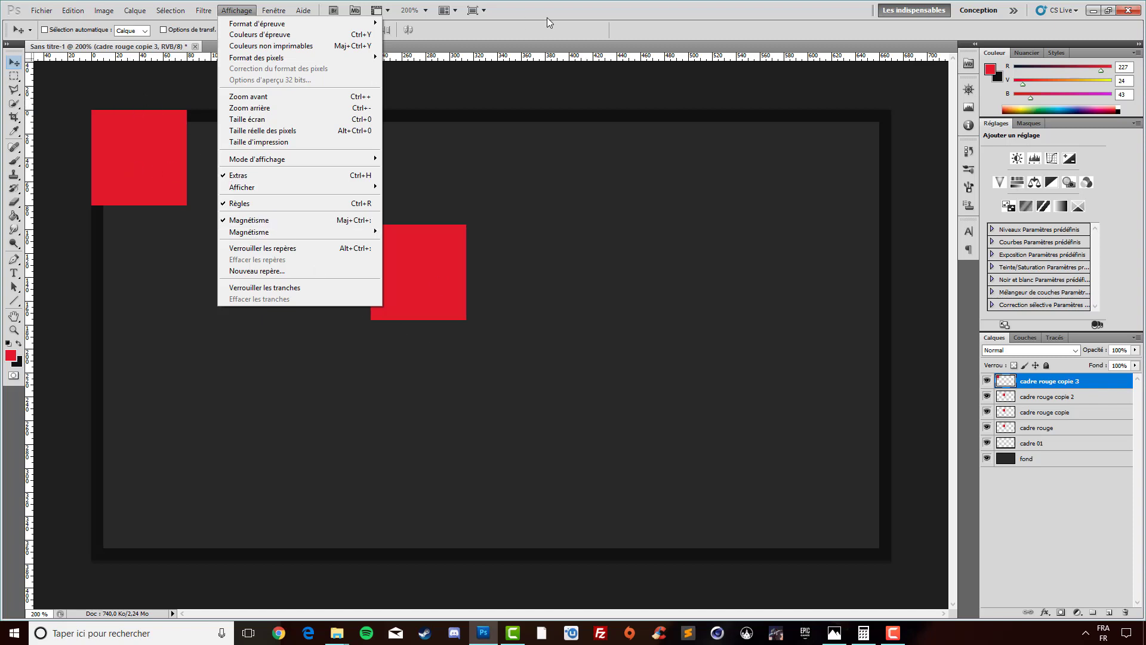
{"action": "left_click", "coordinate": [528, 27]}
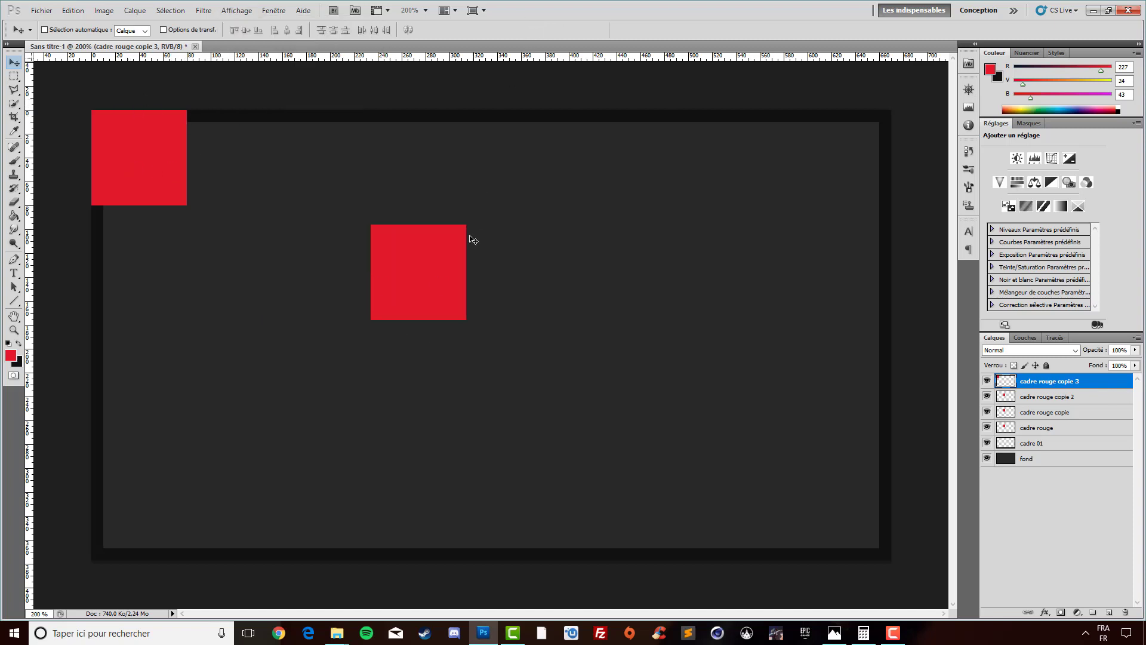
- Move the other red squares to the top-right, bottom-right and bottom-left corners
{"action": "left_click", "coordinate": [1050, 399]}
{"action": "mouse_move", "coordinate": [430, 271]}
{"action": "left_mouse_down"}
{"action": "mouse_move", "coordinate": [821, 172]}
{"action": "mouse_move", "coordinate": [830, 152]}
{"action": "left_mouse_up"}
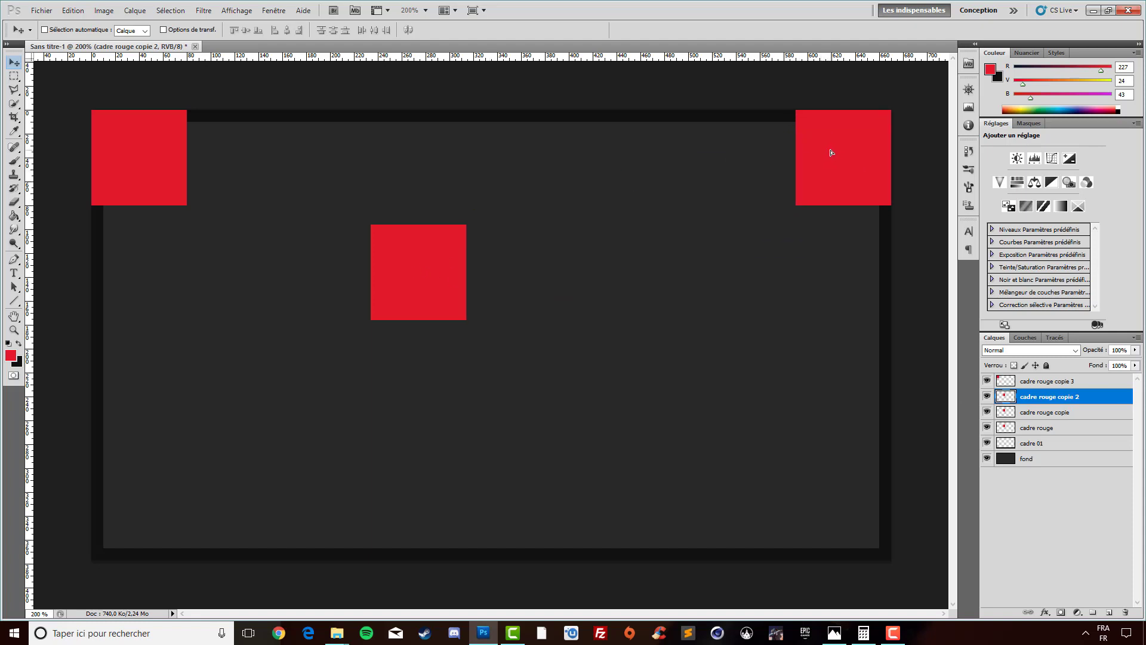
{"action": "left_click", "coordinate": [1047, 413]}
{"action": "mouse_move", "coordinate": [449, 277]}
{"action": "left_mouse_down"}
{"action": "mouse_move", "coordinate": [604, 335]}
{"action": "mouse_move", "coordinate": [853, 478]}
{"action": "mouse_move", "coordinate": [869, 507]}
{"action": "left_mouse_up"}
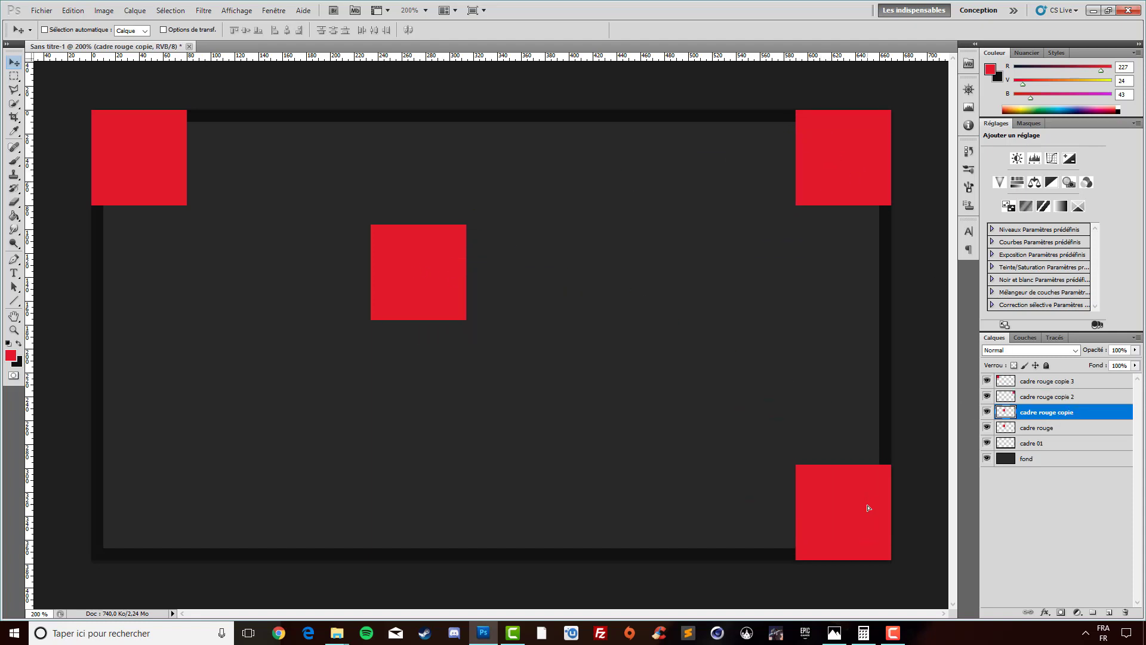
{"action": "left_click", "coordinate": [1038, 427]}
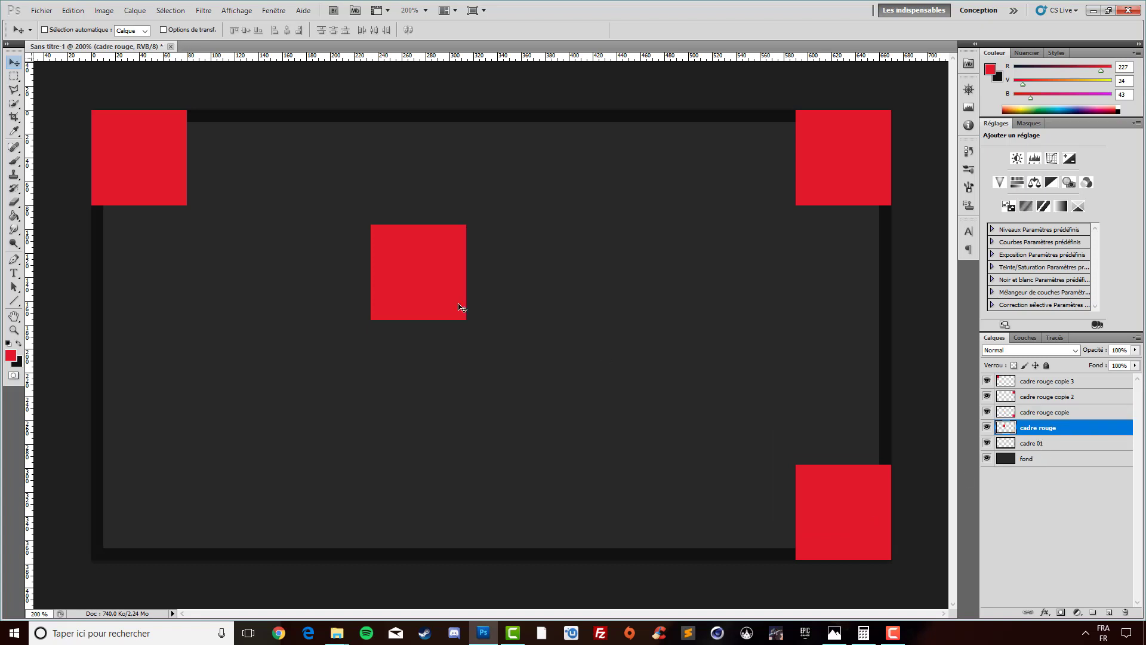
{"action": "mouse_move", "coordinate": [460, 309]}
{"action": "left_mouse_down"}
{"action": "mouse_move", "coordinate": [289, 427]}
{"action": "mouse_move", "coordinate": [141, 561]}
{"action": "mouse_move", "coordinate": [134, 517]}
{"action": "left_mouse_up"}
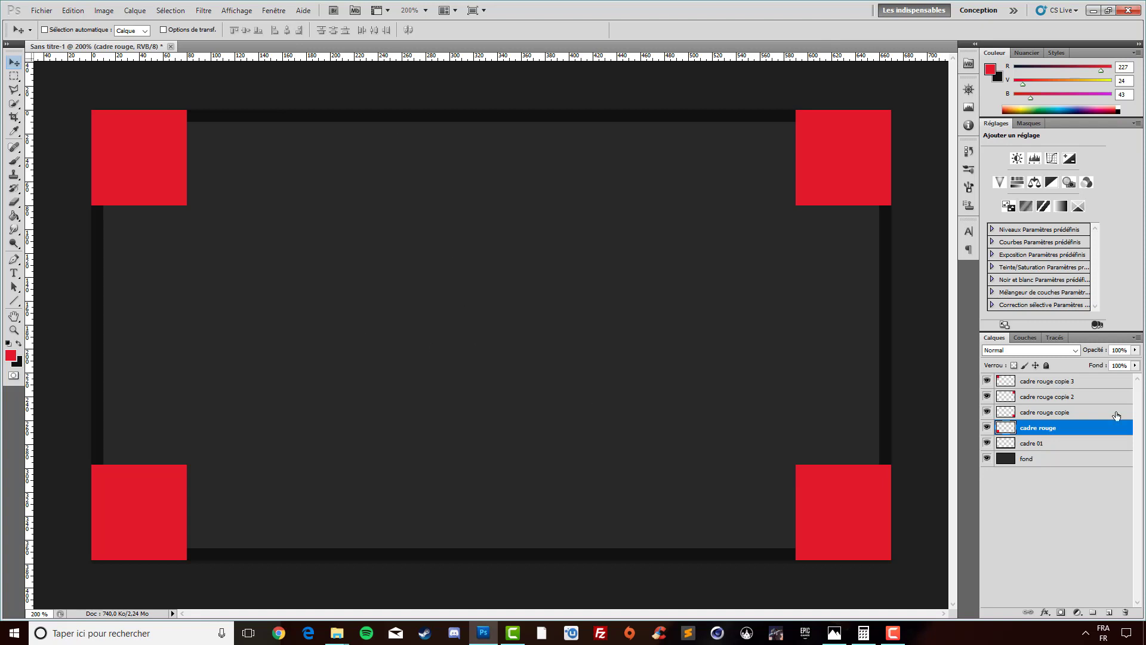
- Create clipping masks for all four cadre rouge layers onto the cadre 01 border
{"action": "right_click", "coordinate": [1034, 430]}
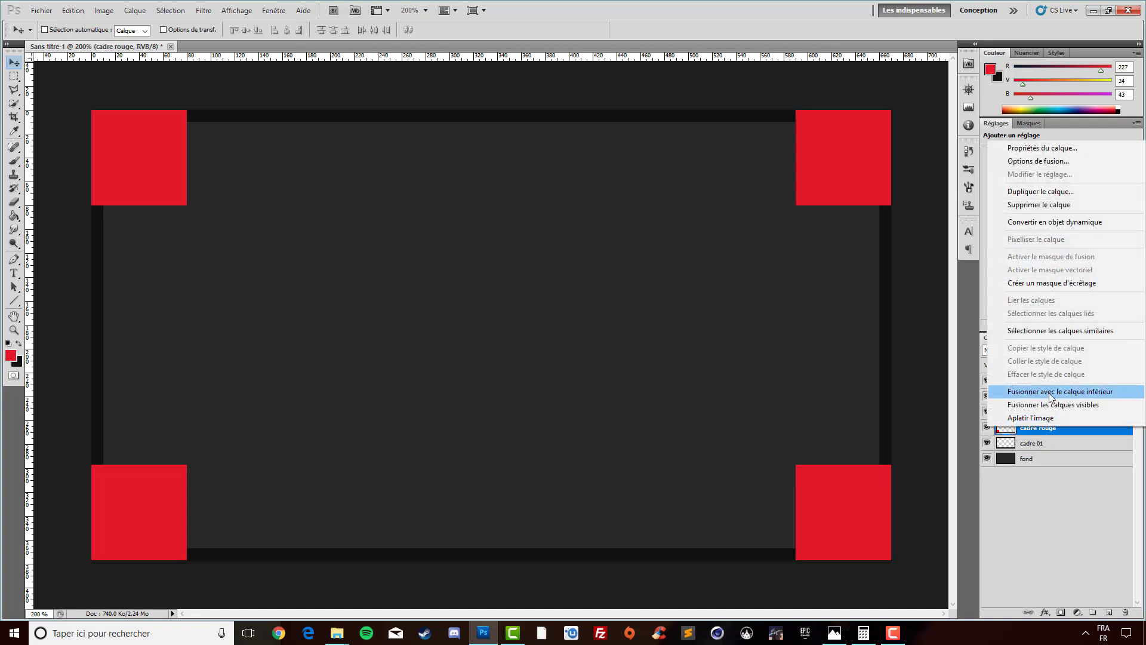
{"action": "left_click", "coordinate": [1054, 283]}
{"action": "key", "text": "ctrl+j"}
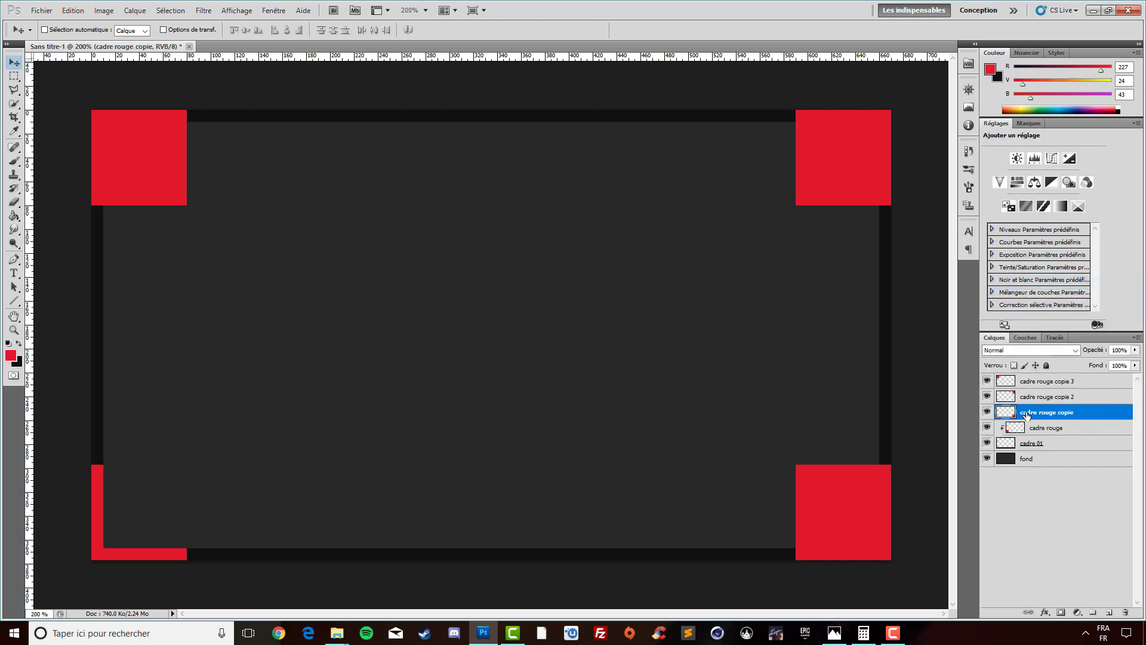
{"action": "right_click", "coordinate": [1050, 414]}
{"action": "left_click", "coordinate": [1069, 268]}
{"action": "key", "text": "ctrl+j"}
{"action": "right_click", "coordinate": [1050, 397]}
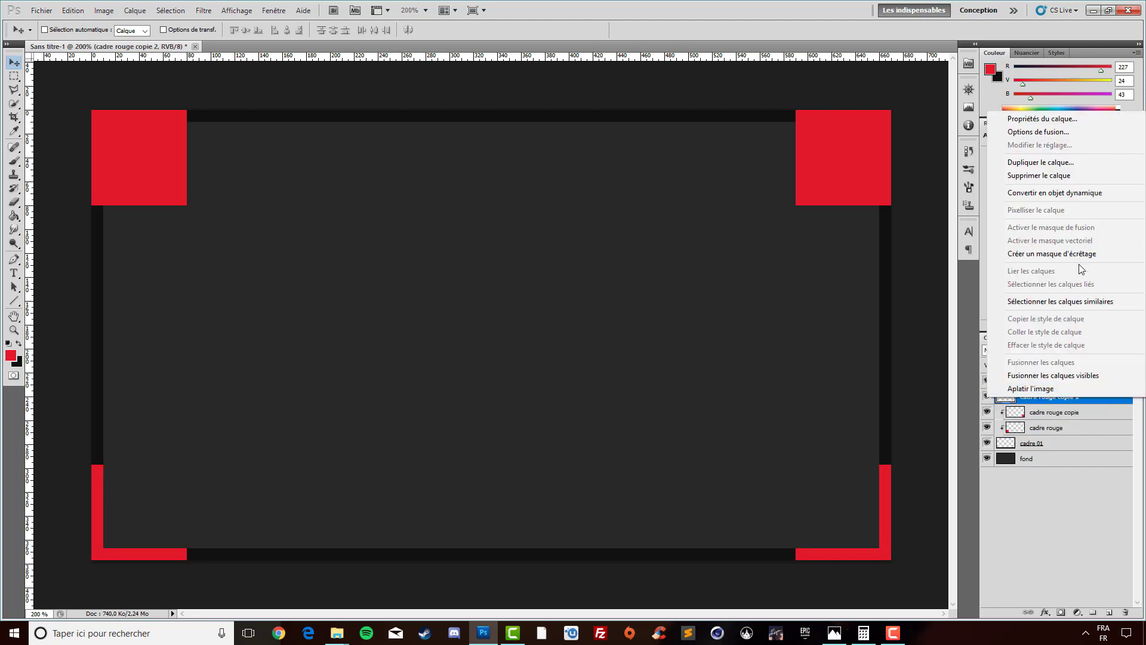
{"action": "left_click", "coordinate": [1083, 255]}
{"action": "key", "text": "ctrl+j"}
{"action": "right_click", "coordinate": [1050, 381]}
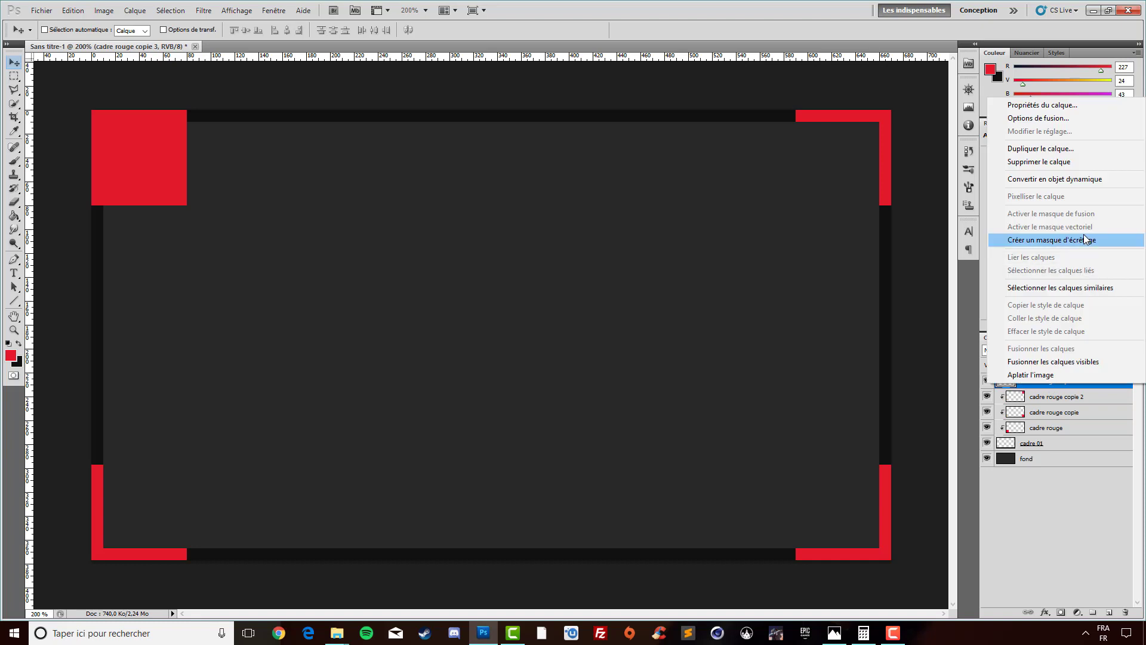
{"action": "left_click", "coordinate": [1050, 239]}
- Select the four red layers, dismiss their options menu, and reselect cadre rouge copie 3
{"action": "left_click", "coordinate": [1050, 427]}
{"action": "left_click", "coordinate": [1056, 382], "text": "shift"}
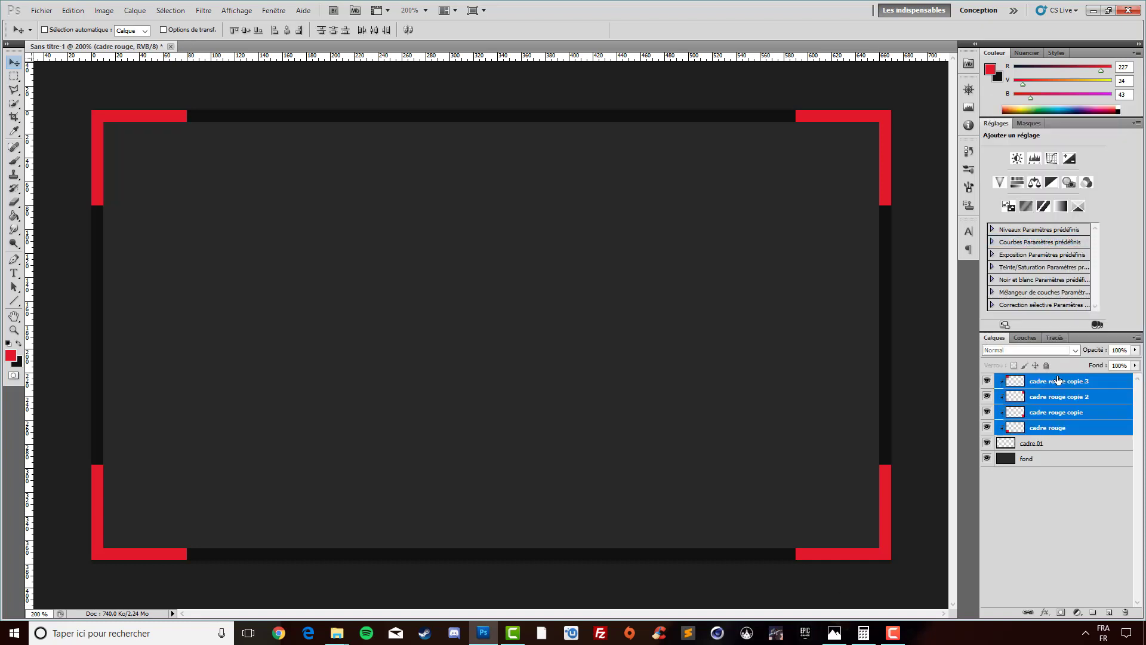
{"action": "right_click", "coordinate": [1049, 419]}
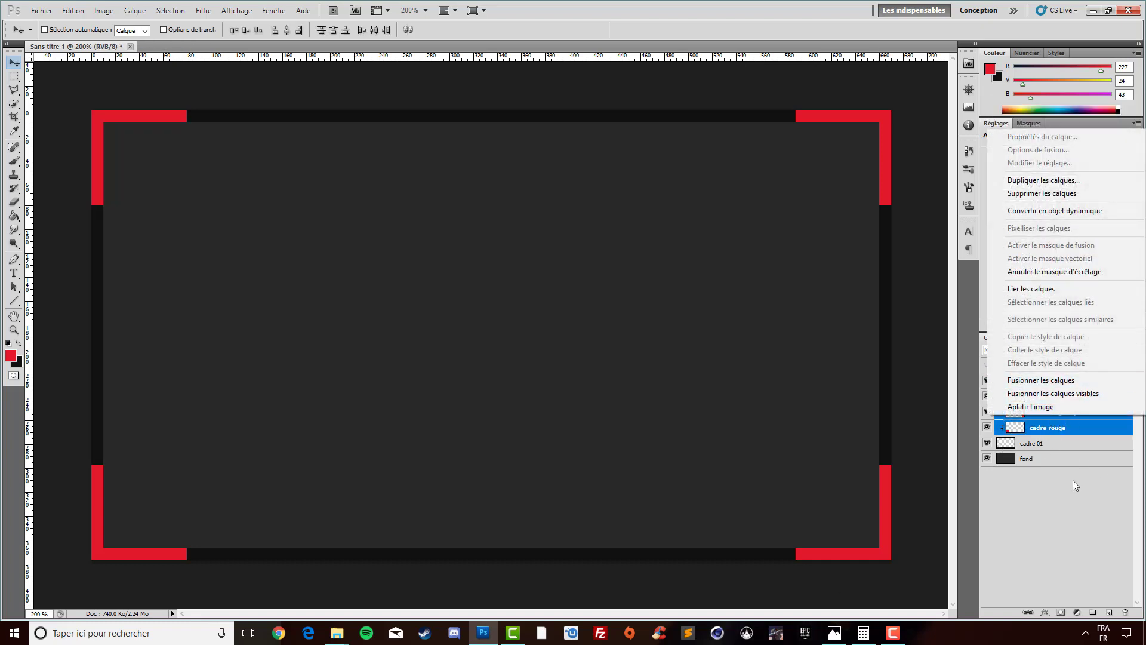
{"action": "left_click", "coordinate": [1040, 556]}
{"action": "left_click", "coordinate": [1044, 499]}
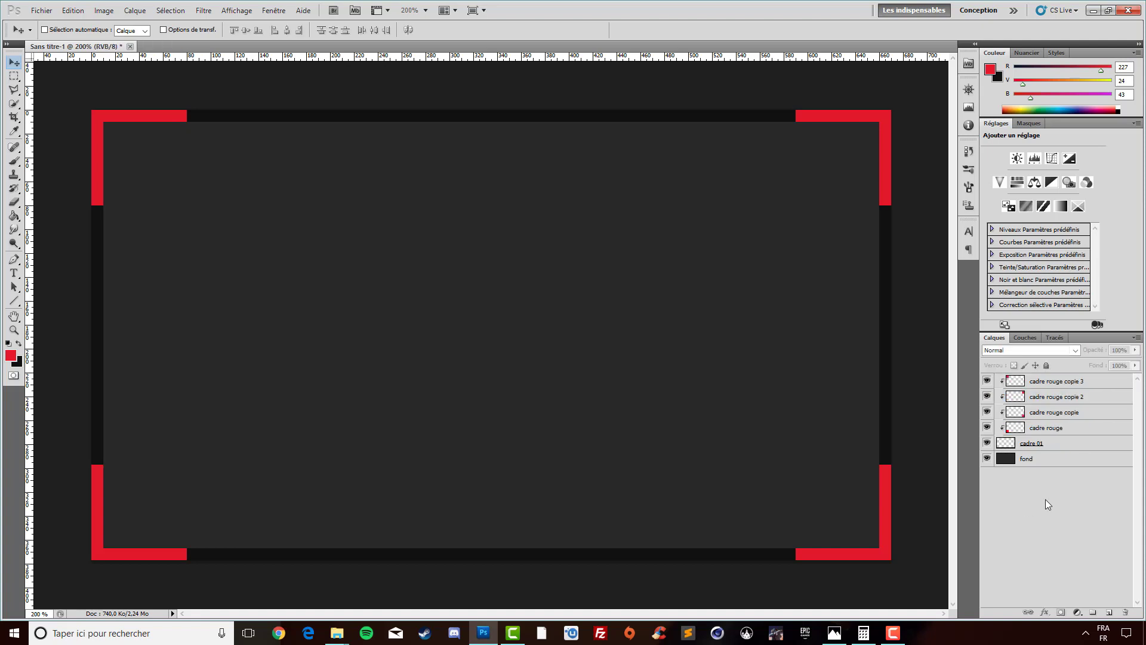
{"action": "left_click", "coordinate": [1060, 383]}
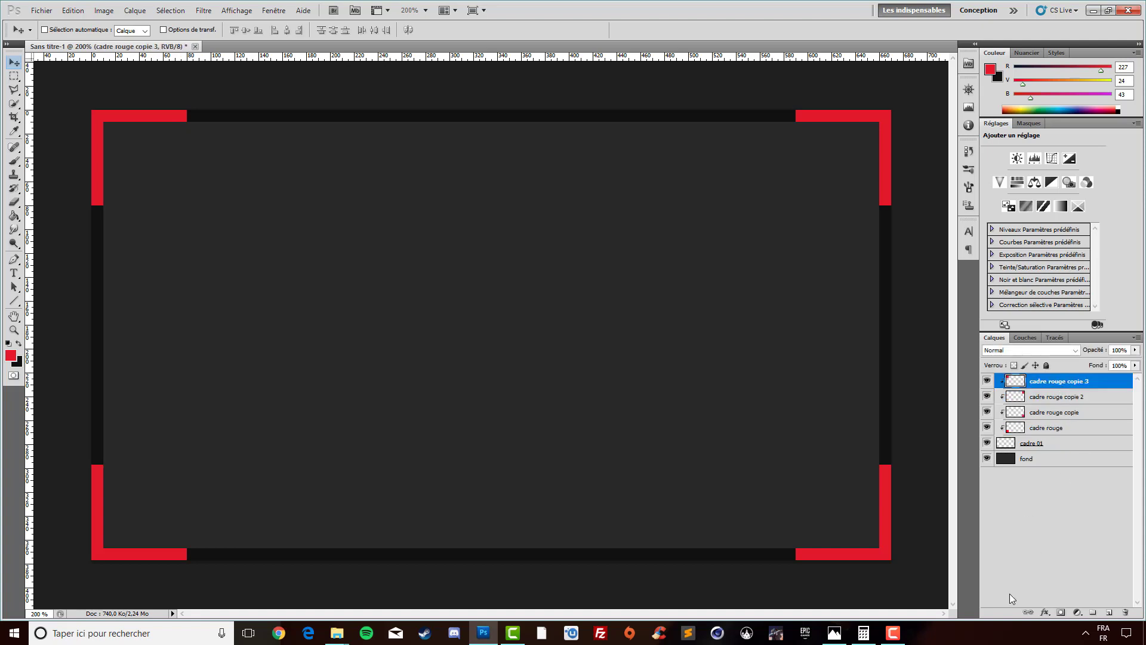
- Add a new top layer named 'cadre 02'
{"action": "left_click", "coordinate": [1108, 613]}
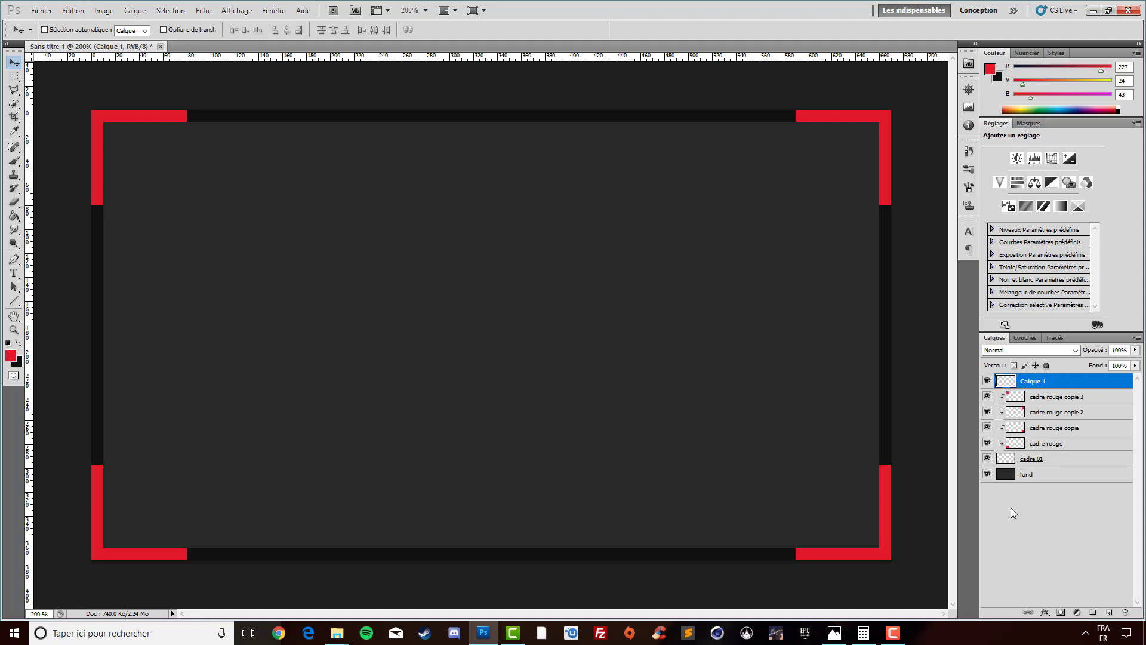
{"action": "double_click", "coordinate": [1032, 383]}
{"action": "type", "text": "cadre "}
{"action": "type", "text": "02"}
{"action": "key", "text": "Return"}
- Select fixed 5 × 377 px marquee strips along the left and right outer edges
{"action": "left_click", "coordinate": [7, 76]}
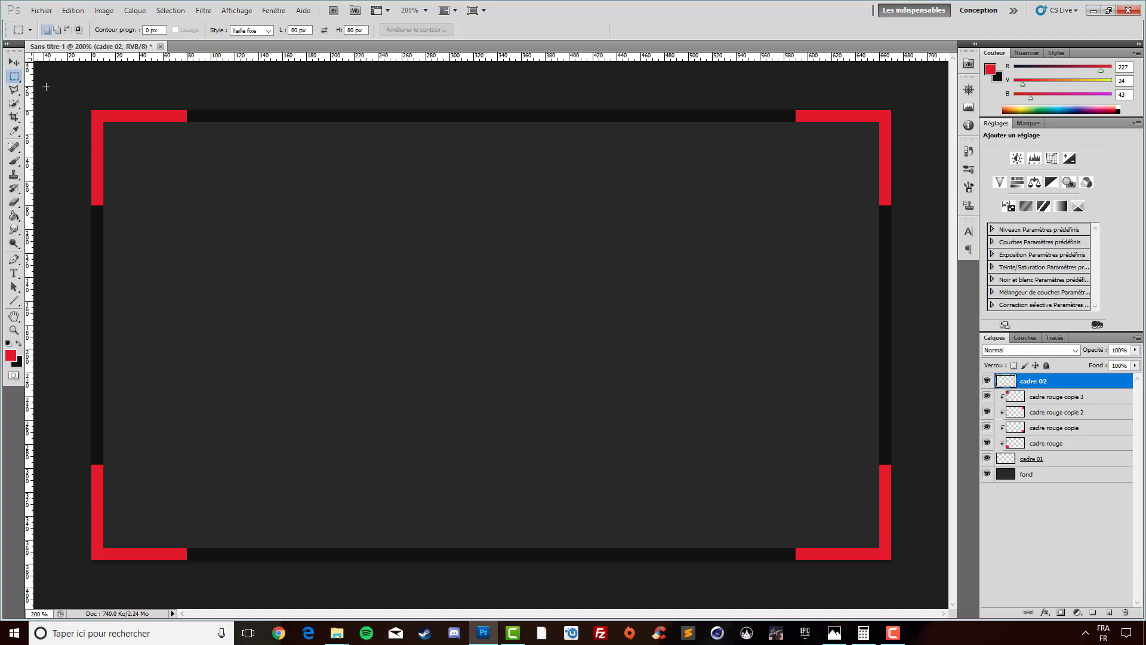
{"action": "right_click", "coordinate": [9, 78]}
{"action": "left_click", "coordinate": [48, 78]}
{"action": "key", "text": "Tab"}
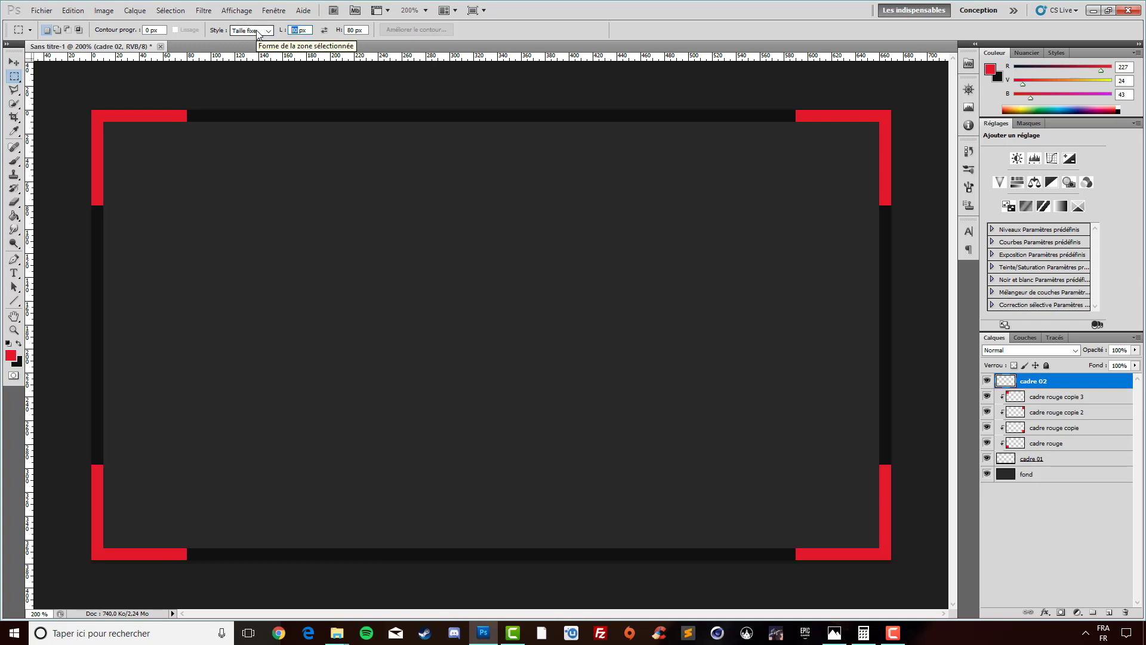
{"action": "type", "text": "5"}
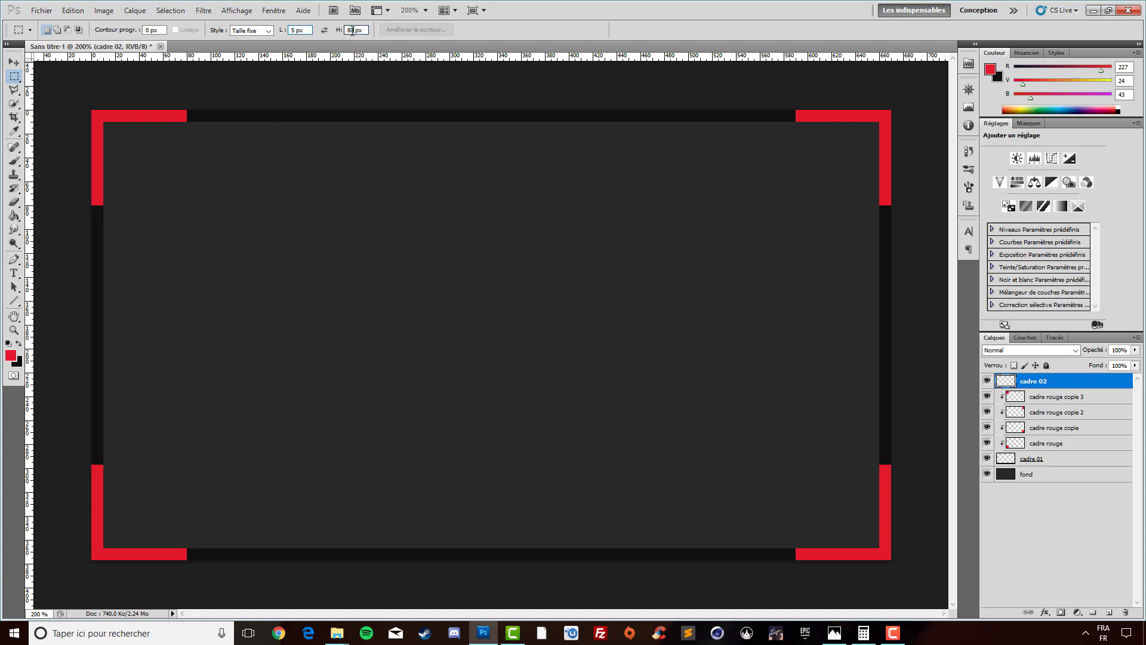
{"action": "double_click", "coordinate": [352, 31]}
{"action": "type", "text": "377"}
{"action": "left_click", "coordinate": [92, 231]}
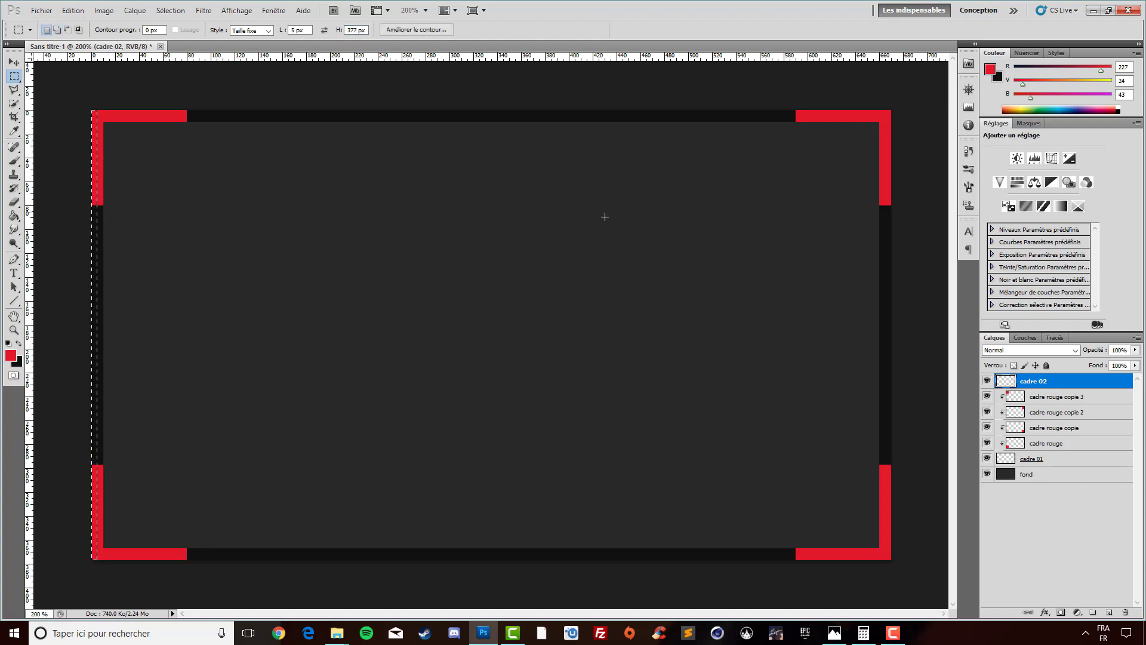
{"action": "left_click", "coordinate": [890, 275], "text": "shift"}
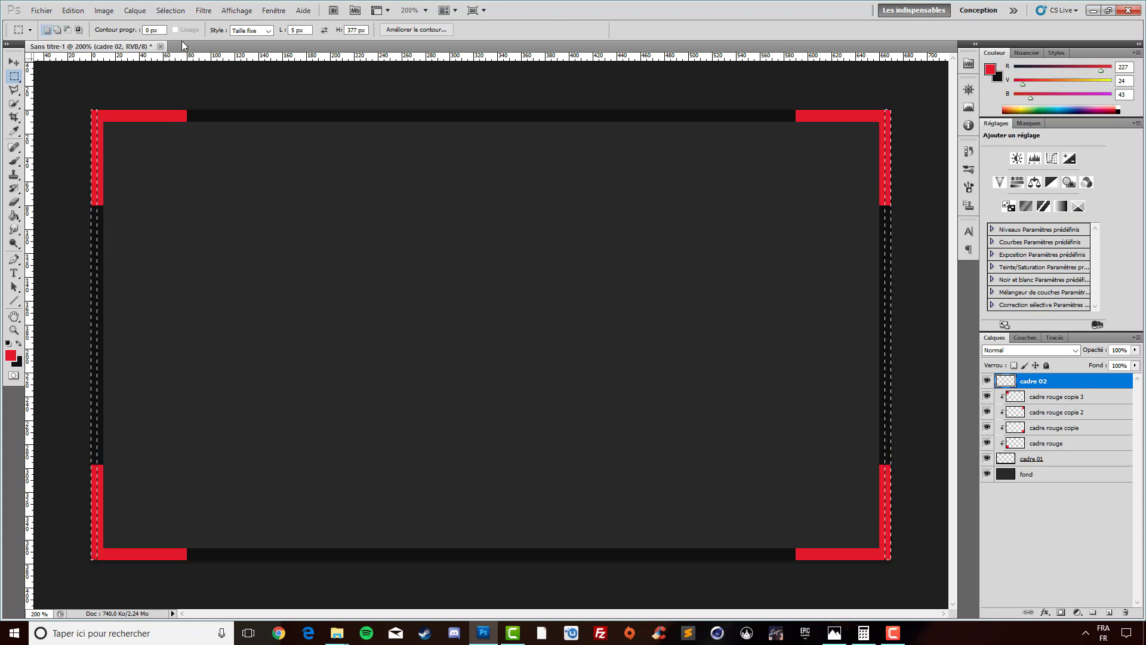
- Add 670 × 5 px strips along the top and bottom edges to the selection
{"action": "left_click", "coordinate": [293, 30]}
{"action": "type", "text": "0"}
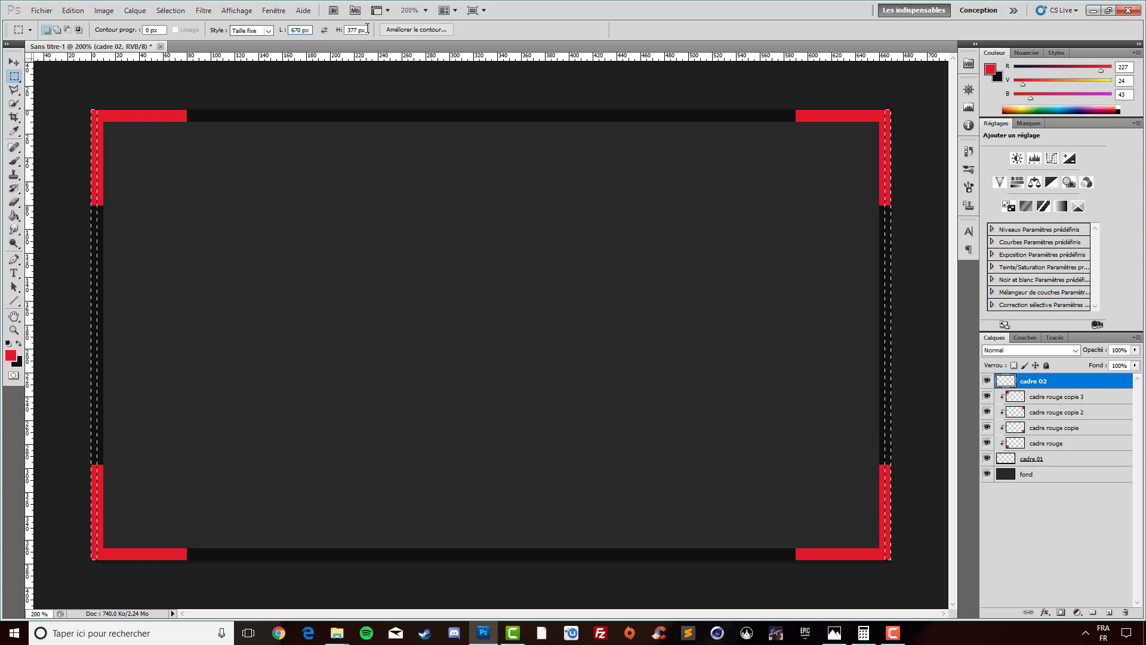
{"action": "double_click", "coordinate": [356, 31]}
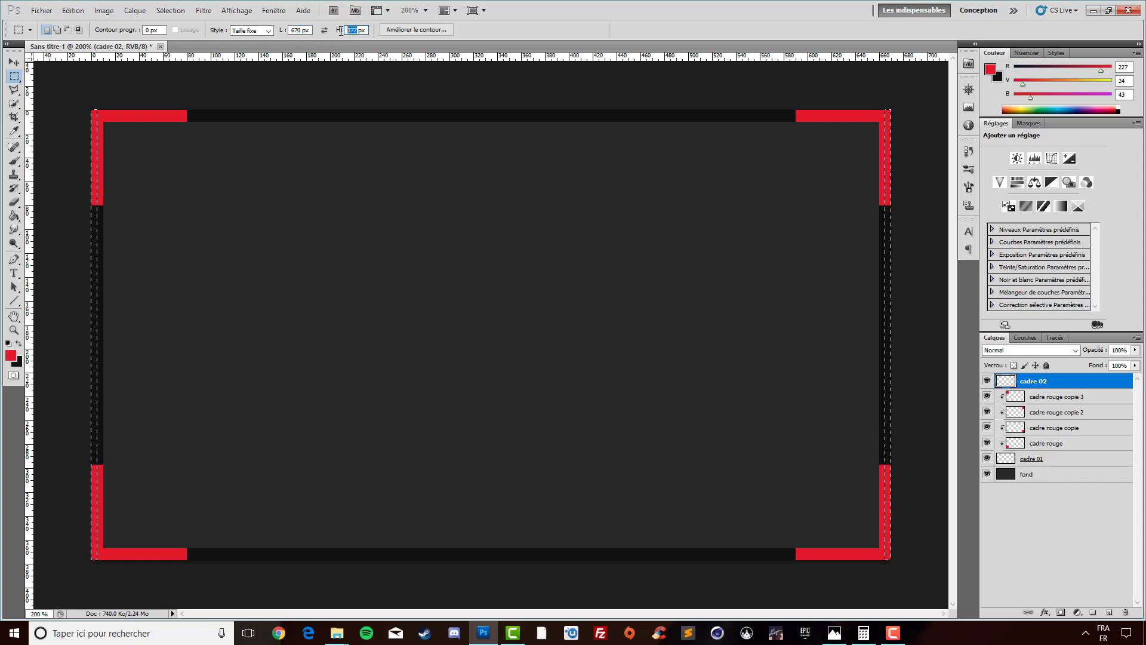
{"action": "type", "text": "5"}
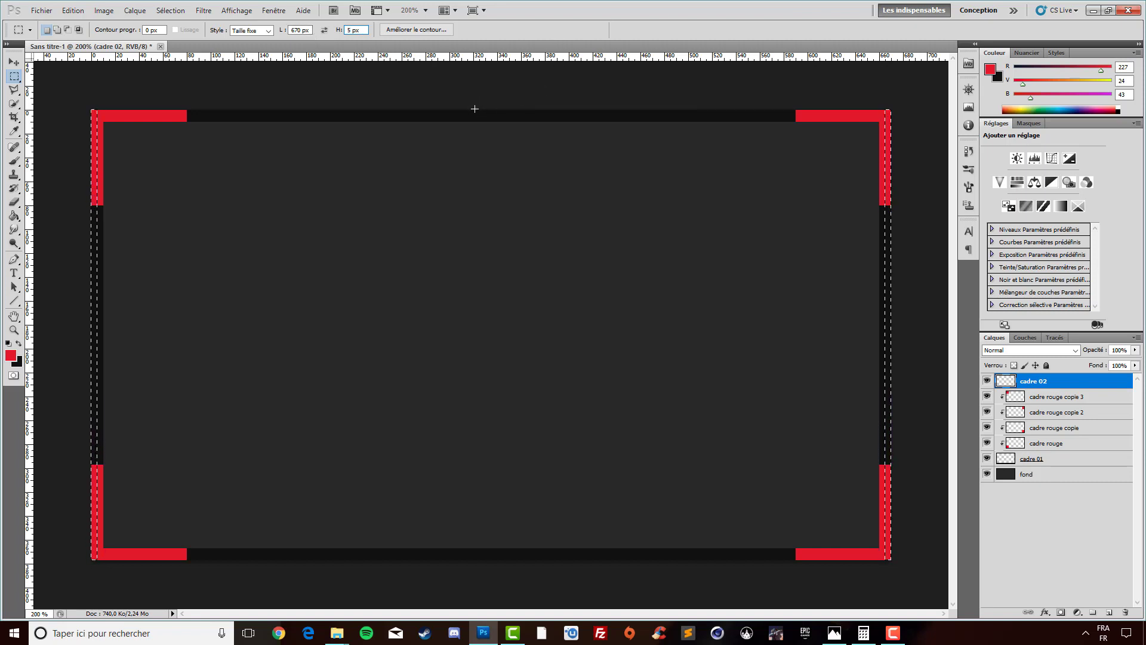
{"action": "left_click", "coordinate": [474, 108], "text": "shift"}
{"action": "left_click", "coordinate": [503, 562], "text": "shift"}
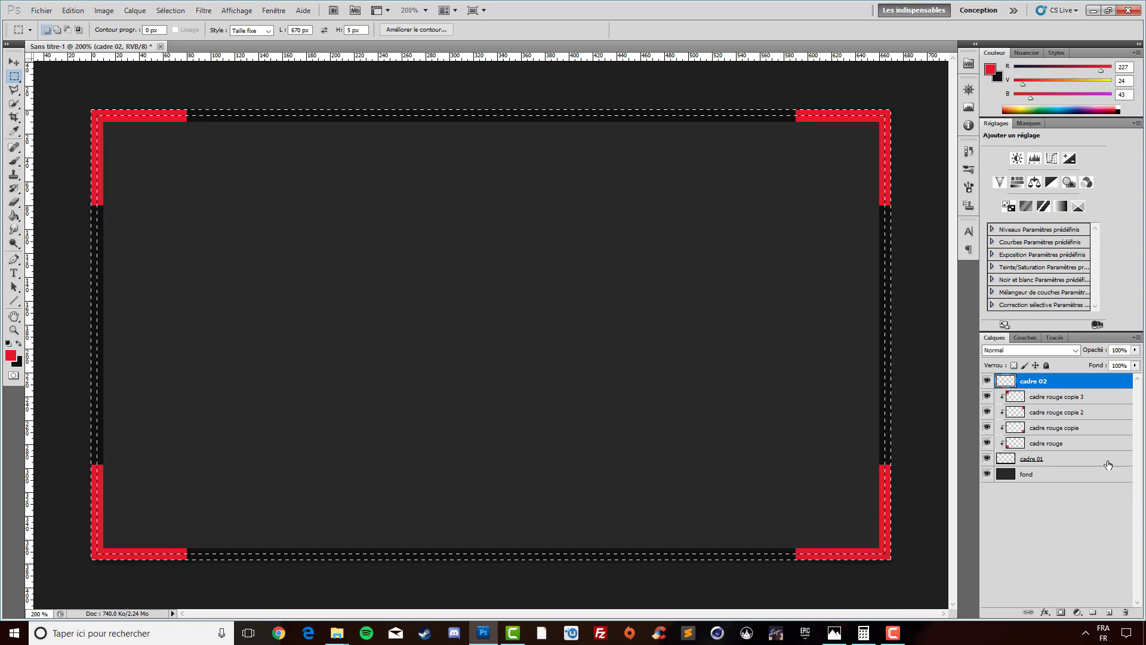
{"action": "left_click", "coordinate": [13, 216]}
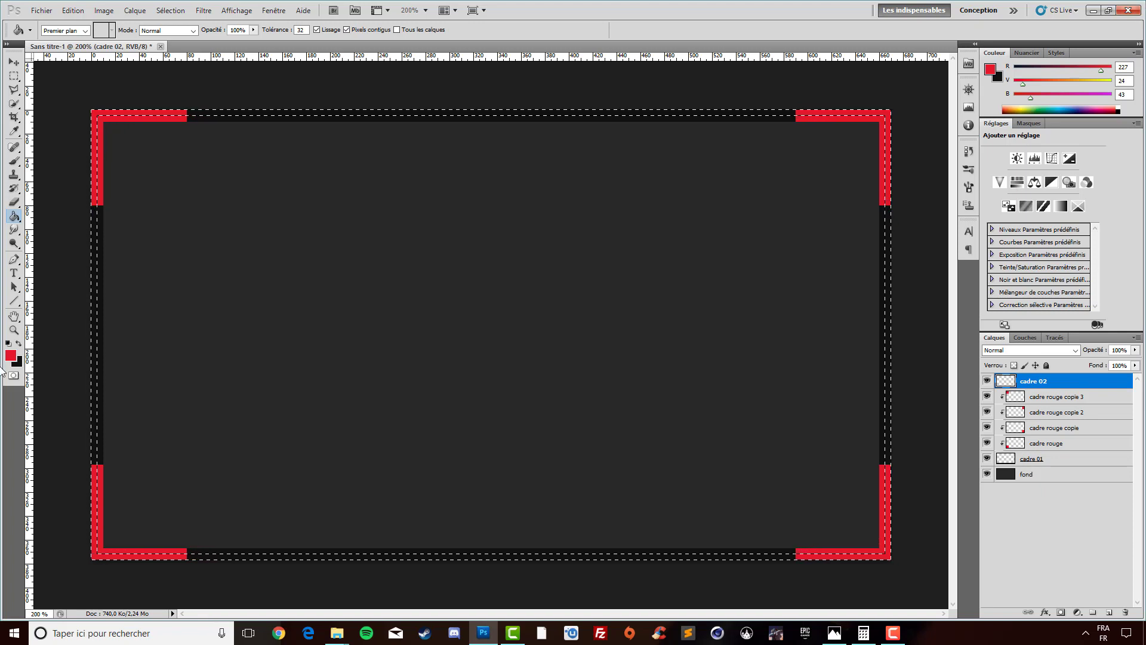
- Fill the selected 5-pixel outer rim with dark grey #151515, then deselect
{"action": "left_click", "coordinate": [18, 345]}
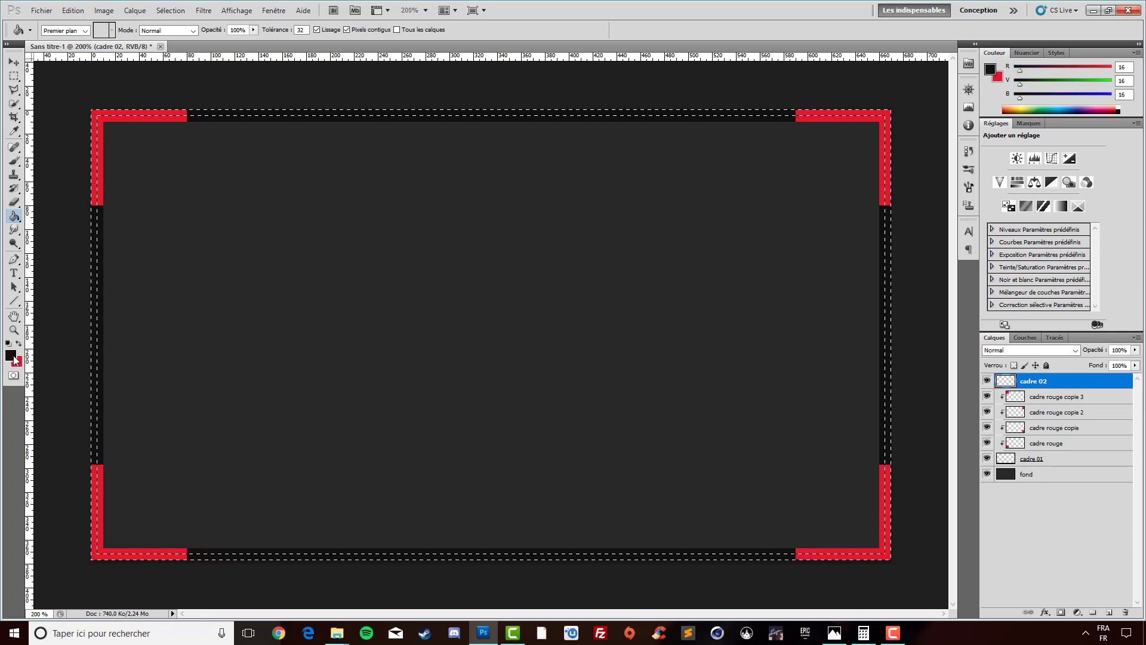
{"action": "left_click", "coordinate": [11, 355]}
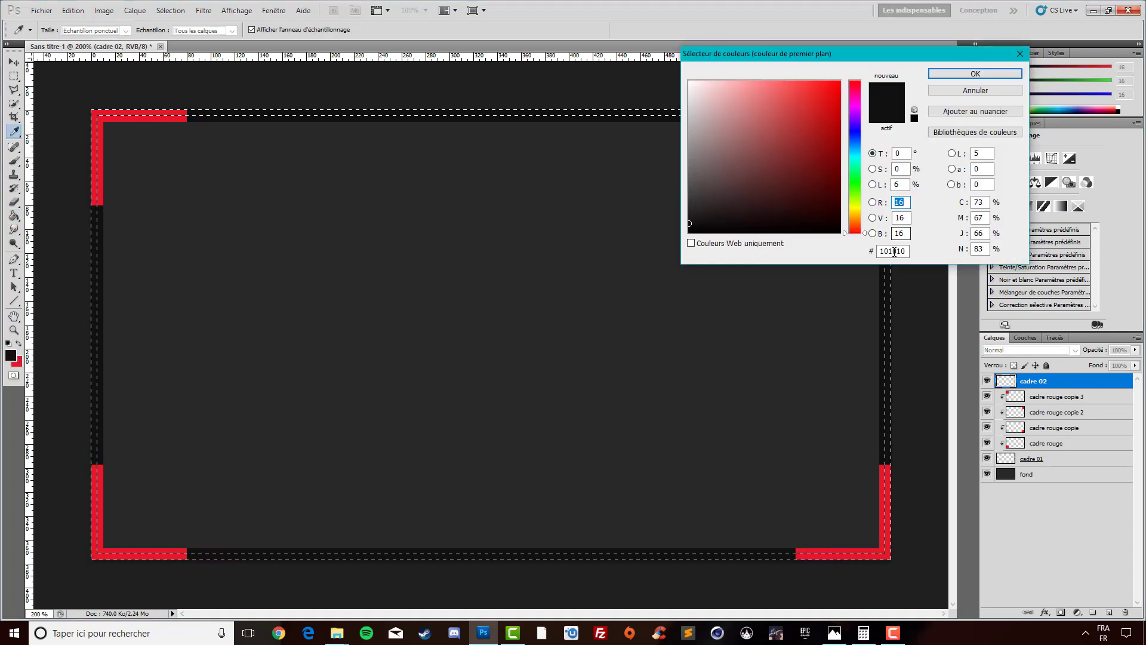
{"action": "type", "text": "1"}
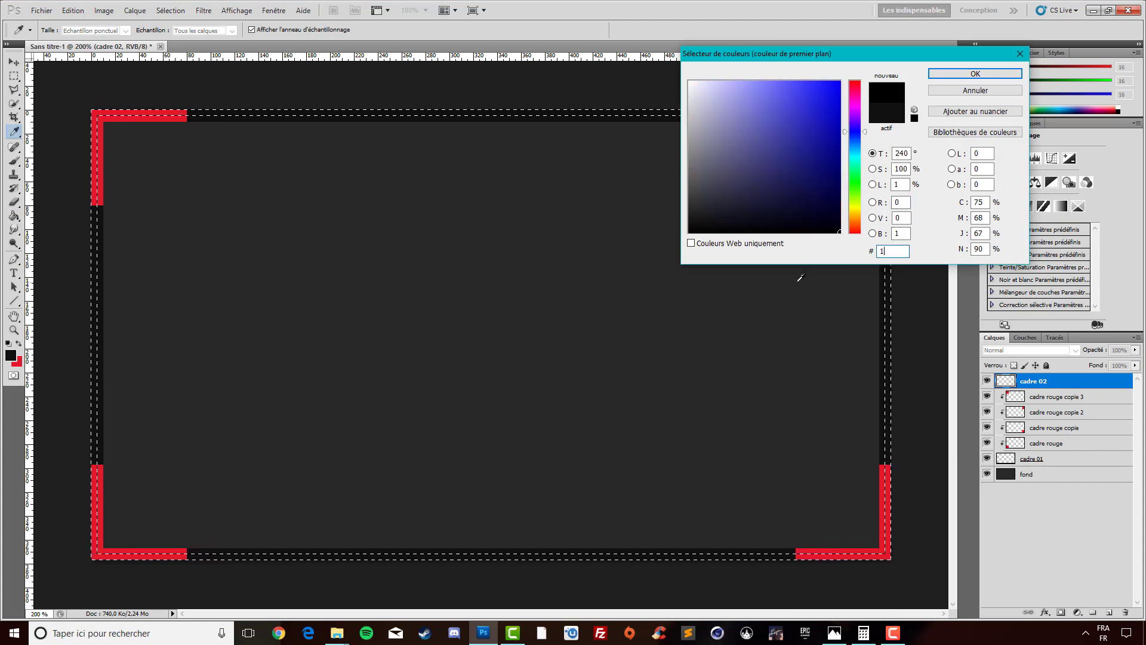
{"action": "type", "text": "51515"}
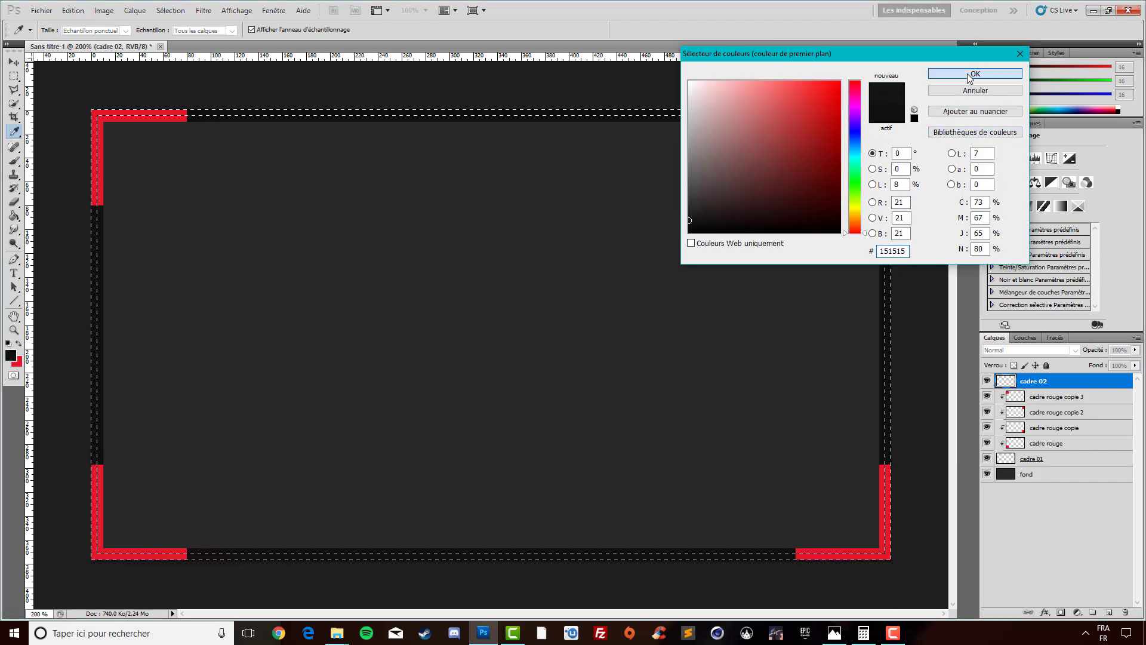
{"action": "left_click", "coordinate": [978, 72]}
{"action": "key", "text": "g"}
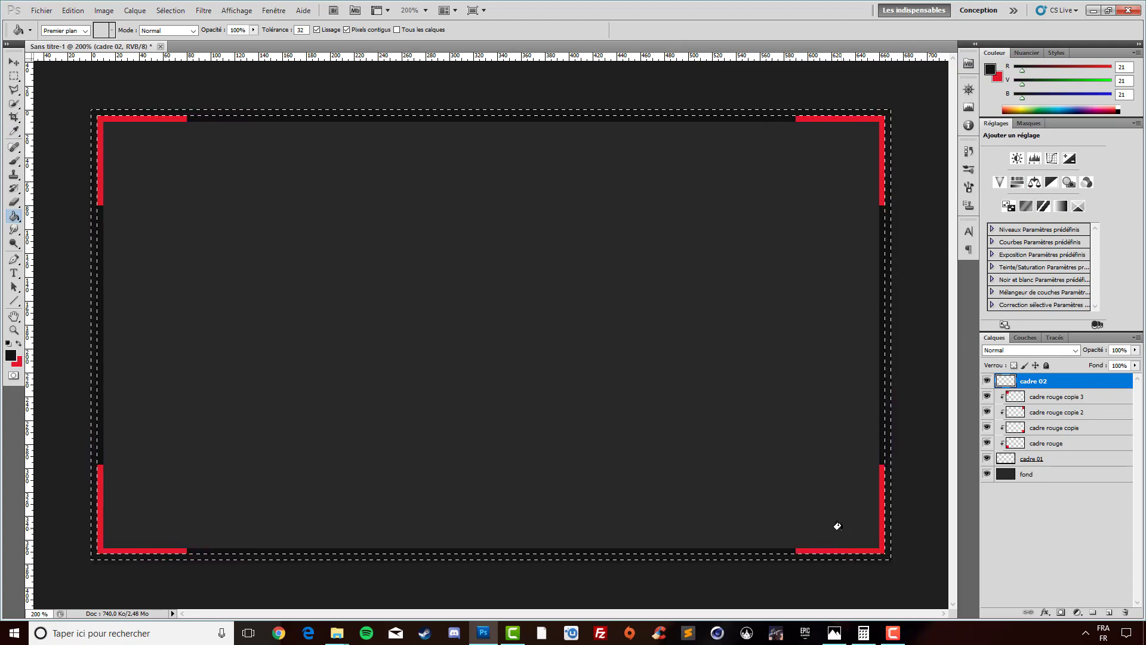
{"action": "left_click", "coordinate": [886, 506]}
{"action": "key", "text": "ctrl+d"}
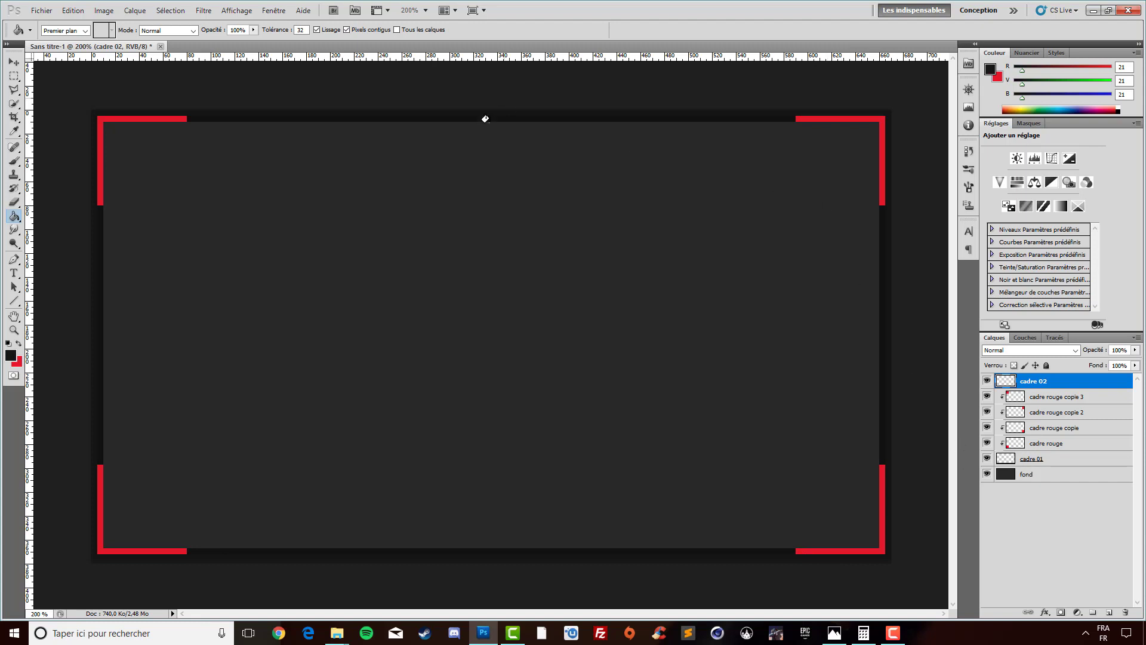
{"action": "left_click", "coordinate": [9, 61]}
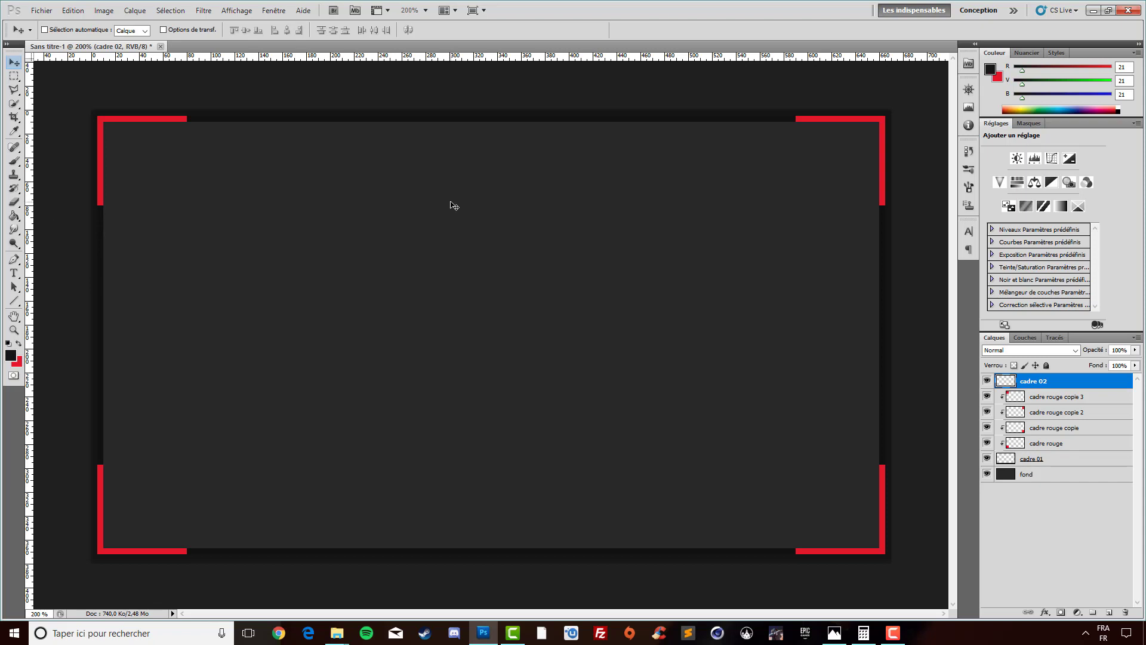
{"action": "left_click", "coordinate": [834, 633]}
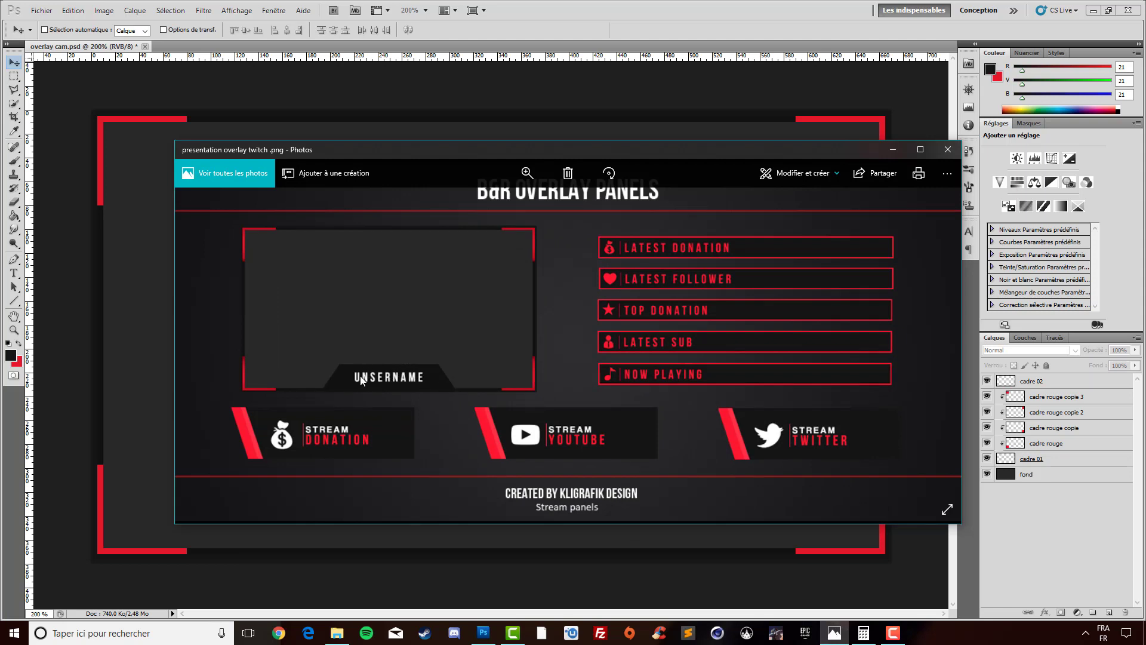
{"action": "left_click", "coordinate": [893, 150]}
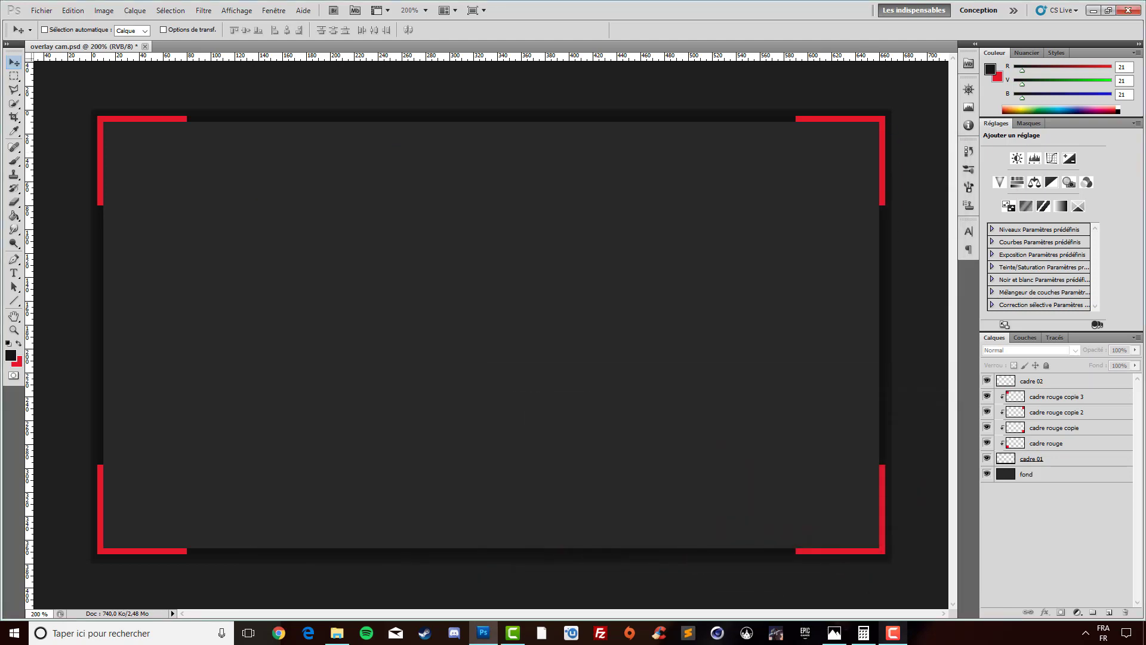
- Drag a vertical guide from the left ruler to the centre of the frame canvas
{"action": "left_click", "coordinate": [863, 634]}
{"action": "left_click", "coordinate": [863, 634]}
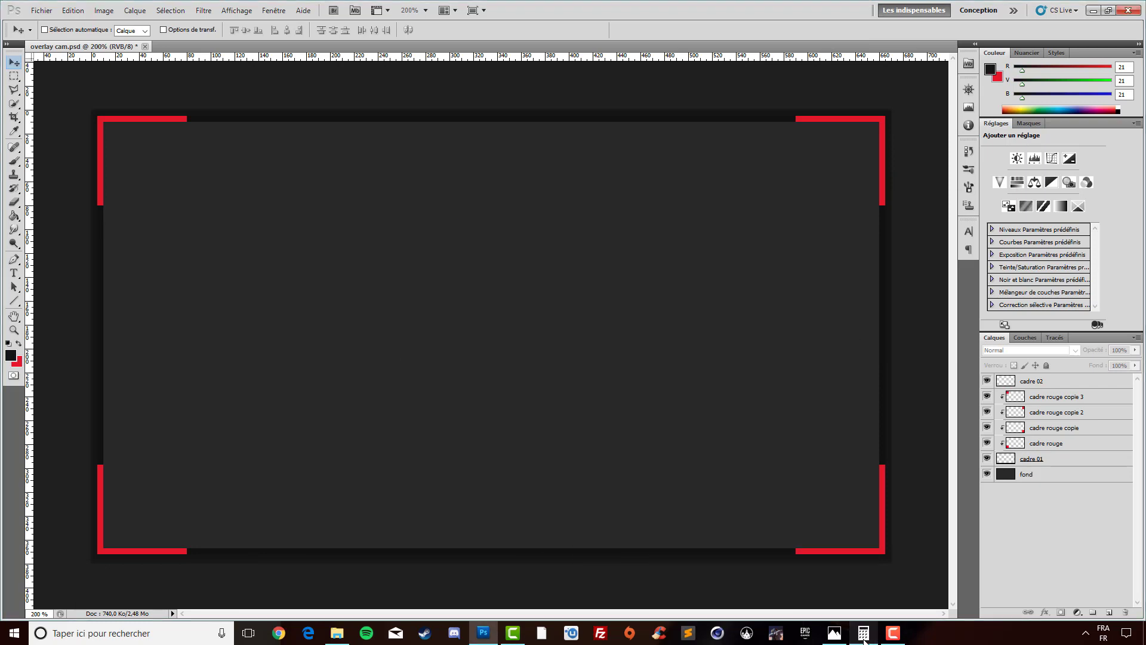
{"action": "left_click", "coordinate": [863, 636]}
{"action": "left_click_drag", "start_coordinate": [28, 268], "coordinate": [492, 302]}
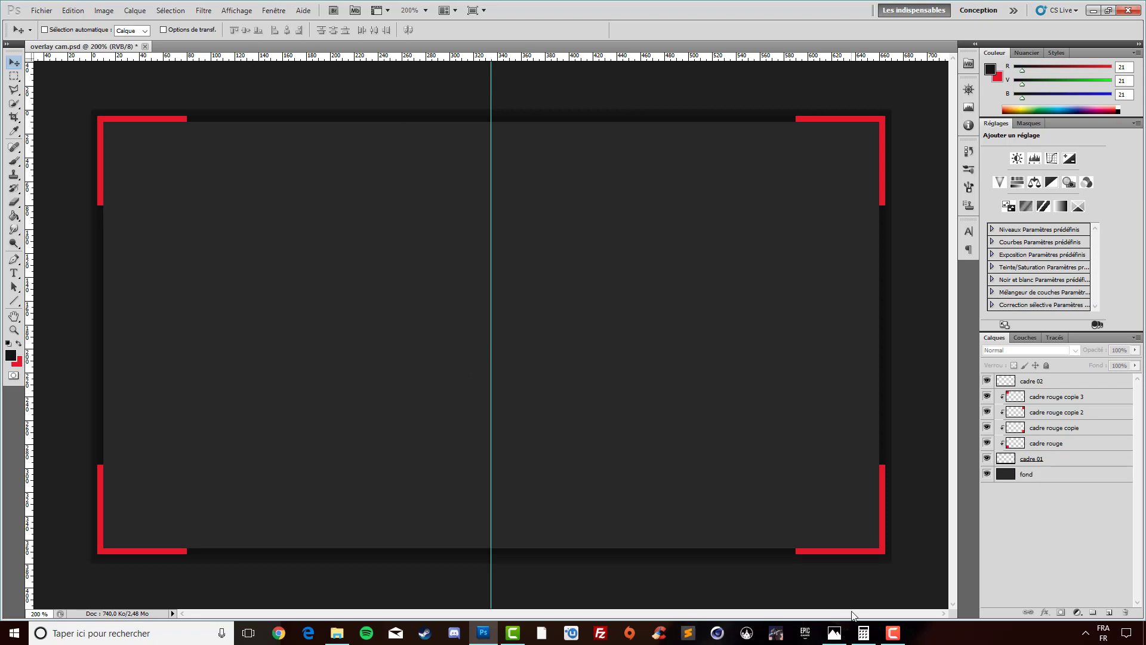
- Add a horizontal guide at 310 px via Nouveau repère, checking the reference image before and after
{"action": "left_click", "coordinate": [834, 632]}
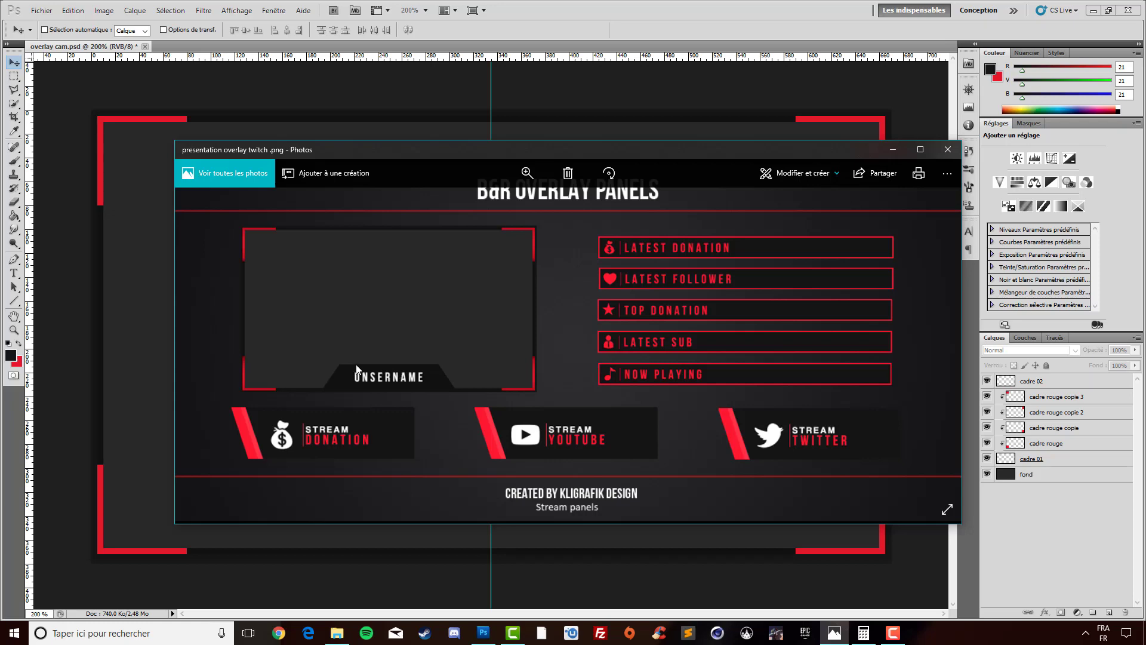
{"action": "left_click", "coordinate": [892, 154]}
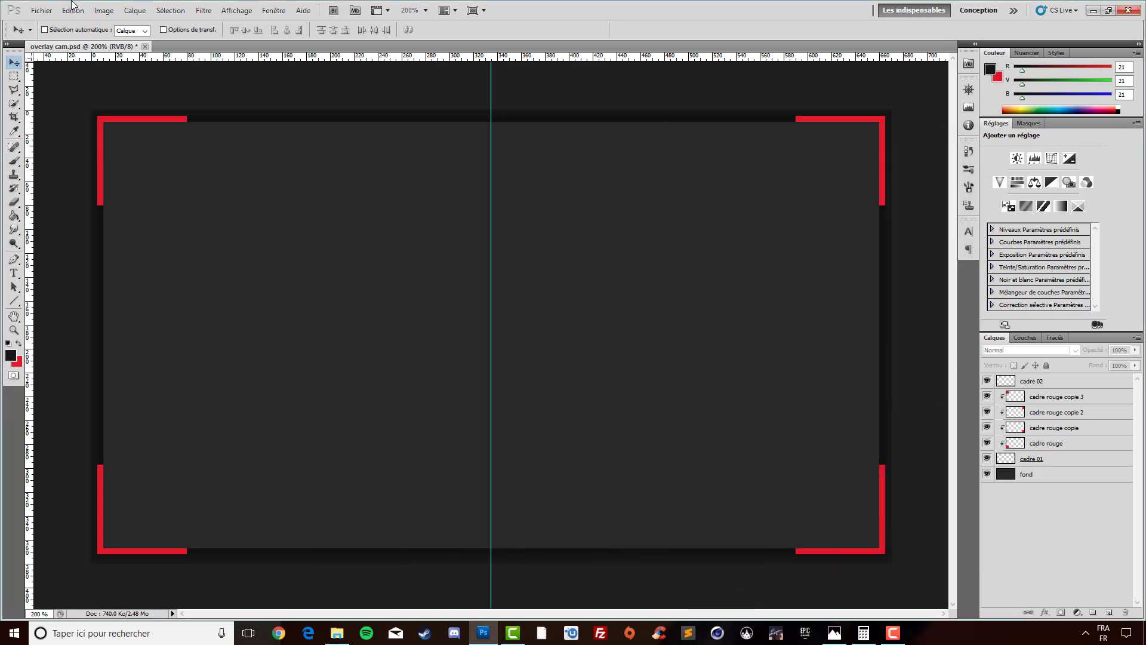
{"action": "left_click", "coordinate": [234, 11]}
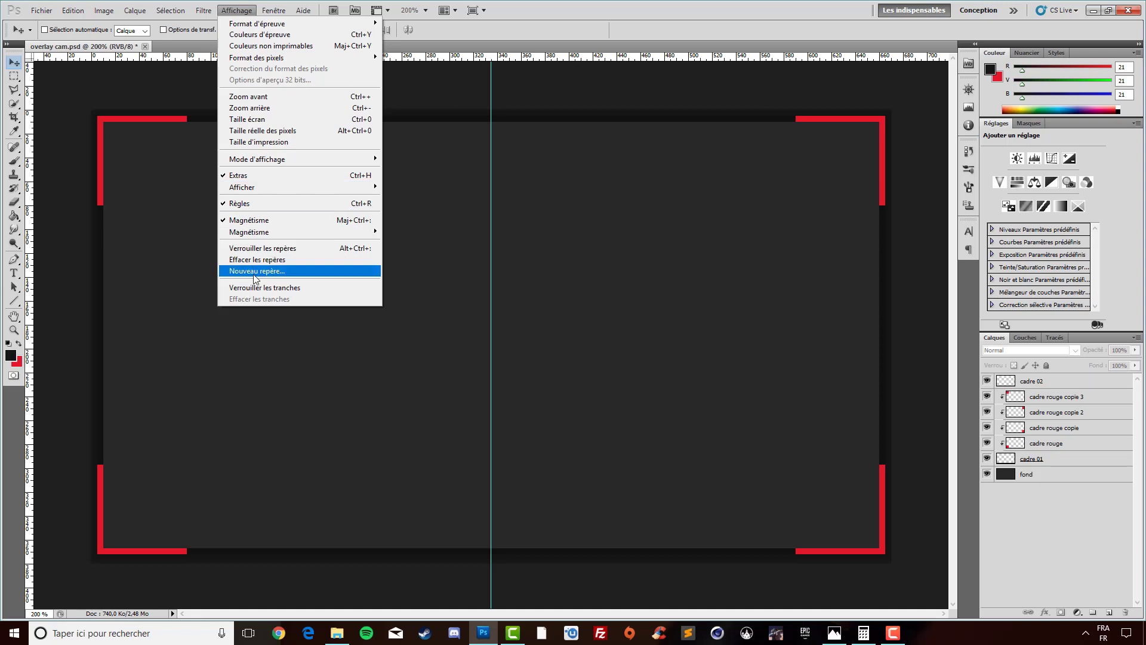
{"action": "left_click", "coordinate": [252, 271]}
{"action": "left_click", "coordinate": [612, 255]}
{"action": "key", "text": "alt+h"}
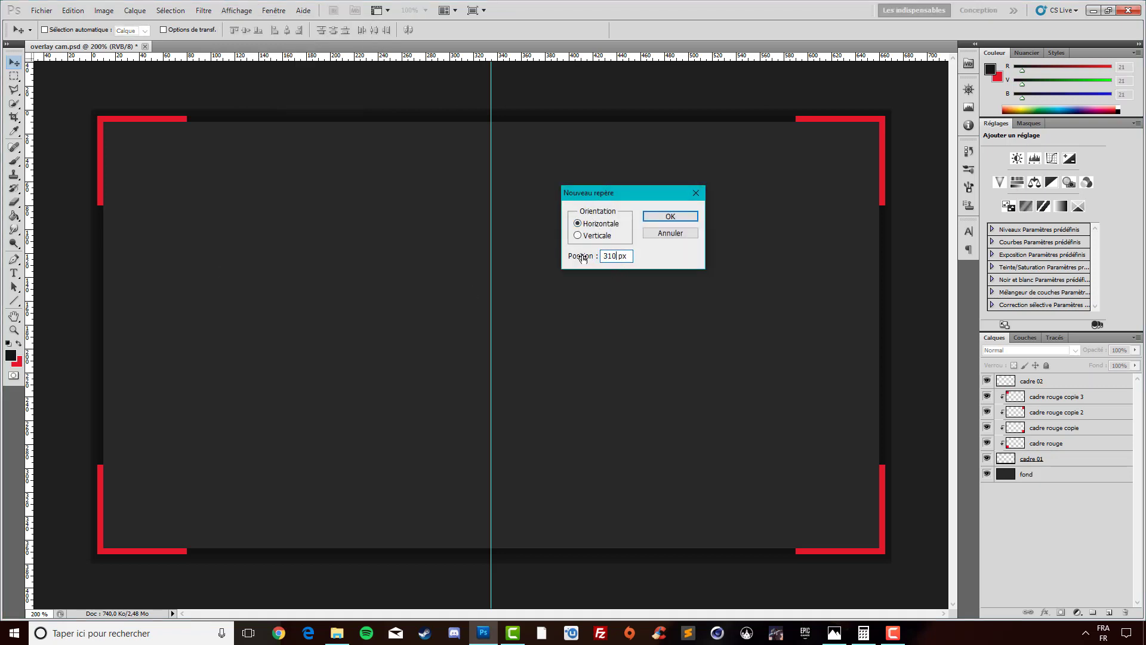
{"action": "left_click", "coordinate": [656, 216]}
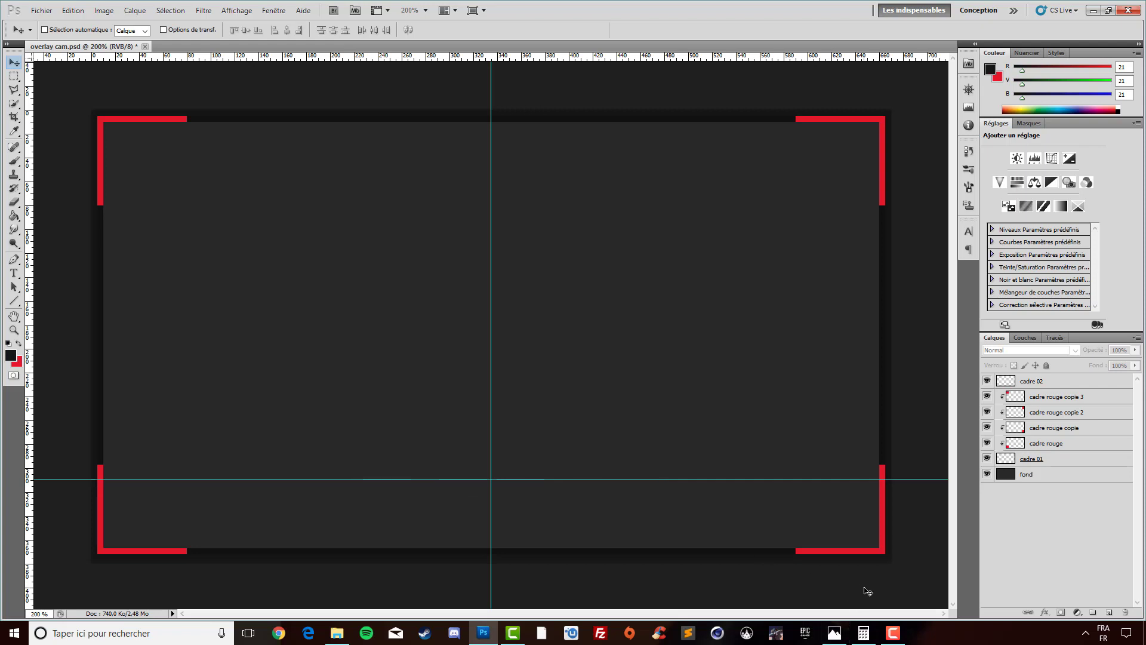
{"action": "left_click", "coordinate": [835, 633]}
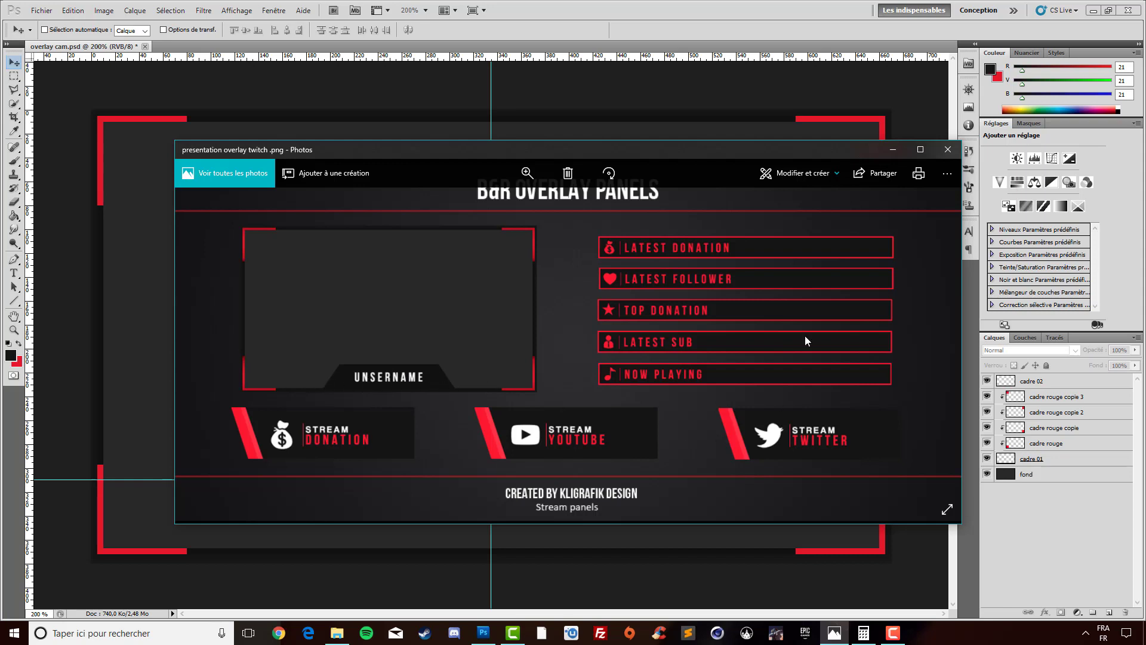
- Work out 335 + 150 = 485 in Calculator
{"action": "left_click", "coordinate": [892, 149]}
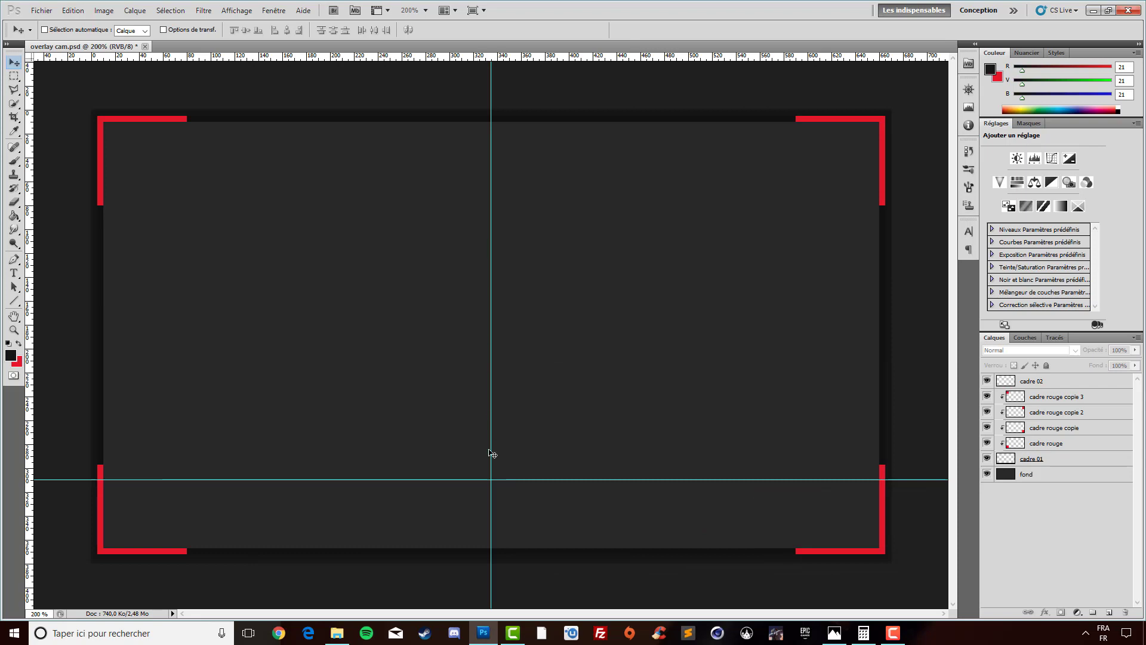
{"action": "left_click", "coordinate": [863, 633]}
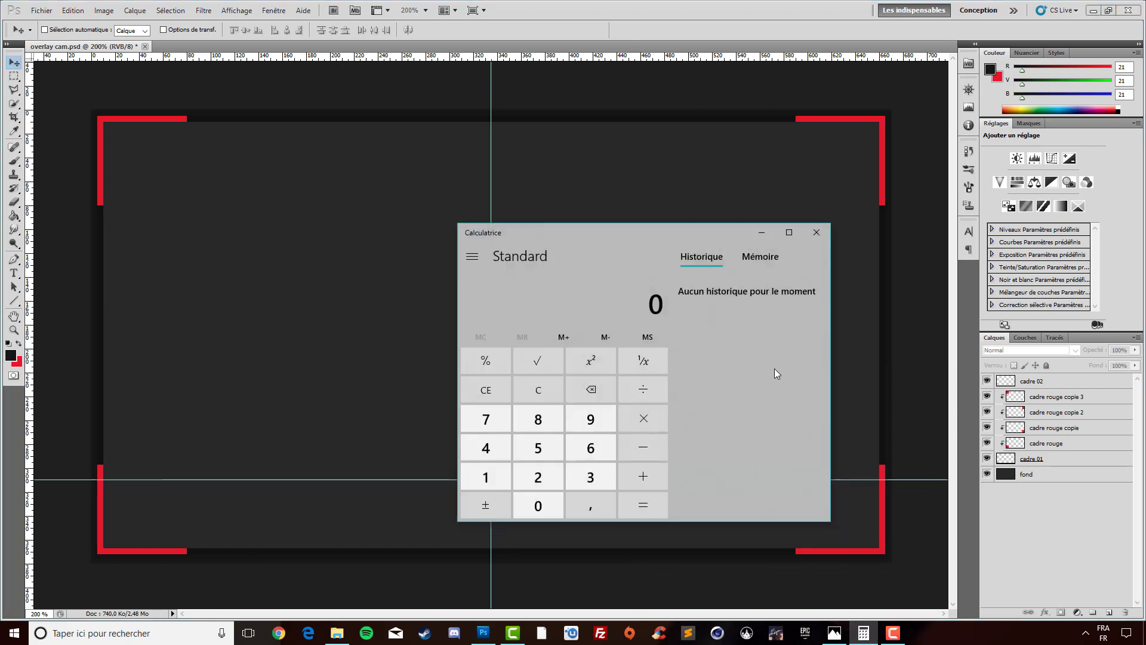
{"action": "left_click", "coordinate": [588, 477]}
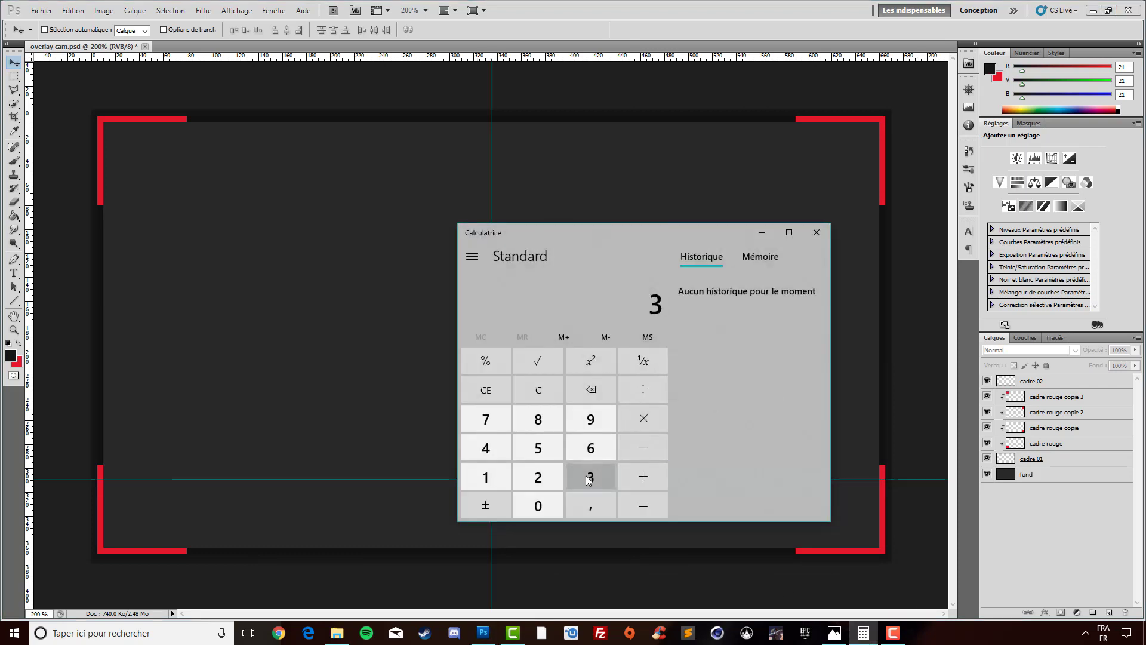
{"action": "left_click", "coordinate": [588, 477]}
{"action": "left_click", "coordinate": [535, 450]}
{"action": "left_click", "coordinate": [656, 477]}
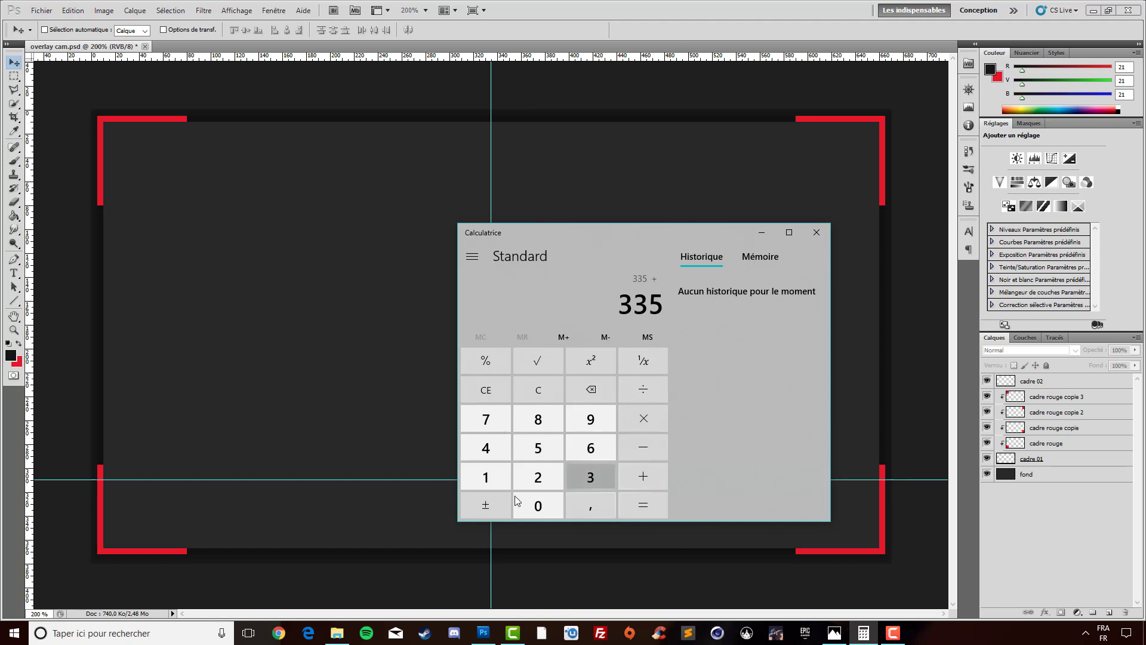
{"action": "left_click", "coordinate": [490, 478]}
{"action": "left_click", "coordinate": [538, 447]}
{"action": "left_click", "coordinate": [538, 505]}
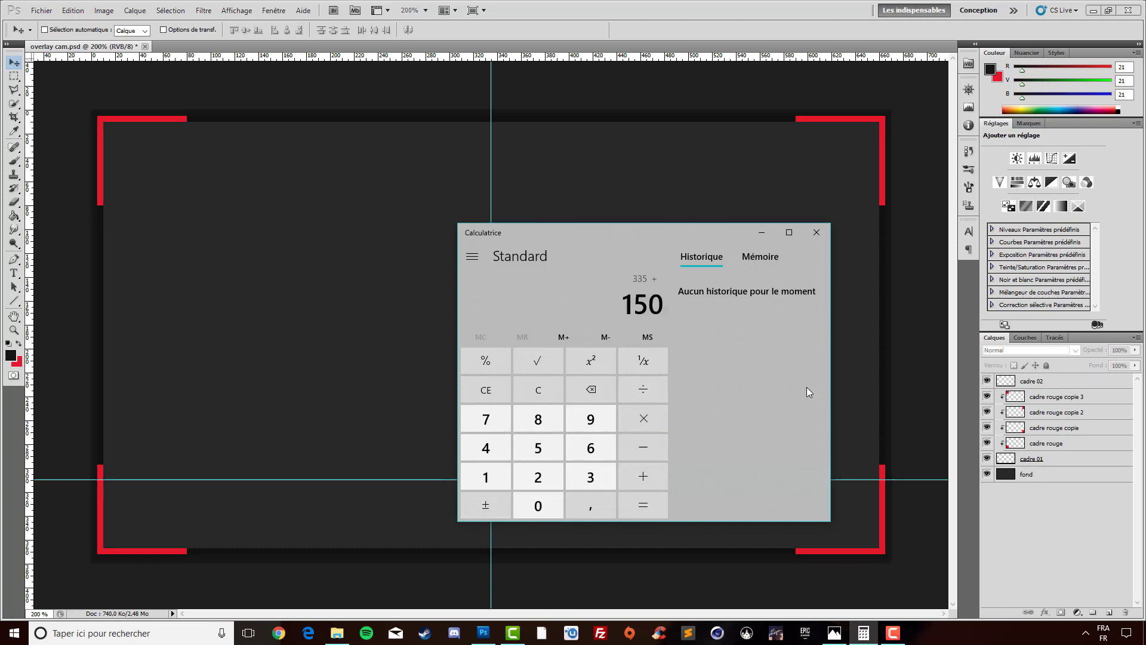
{"action": "left_click", "coordinate": [651, 508]}
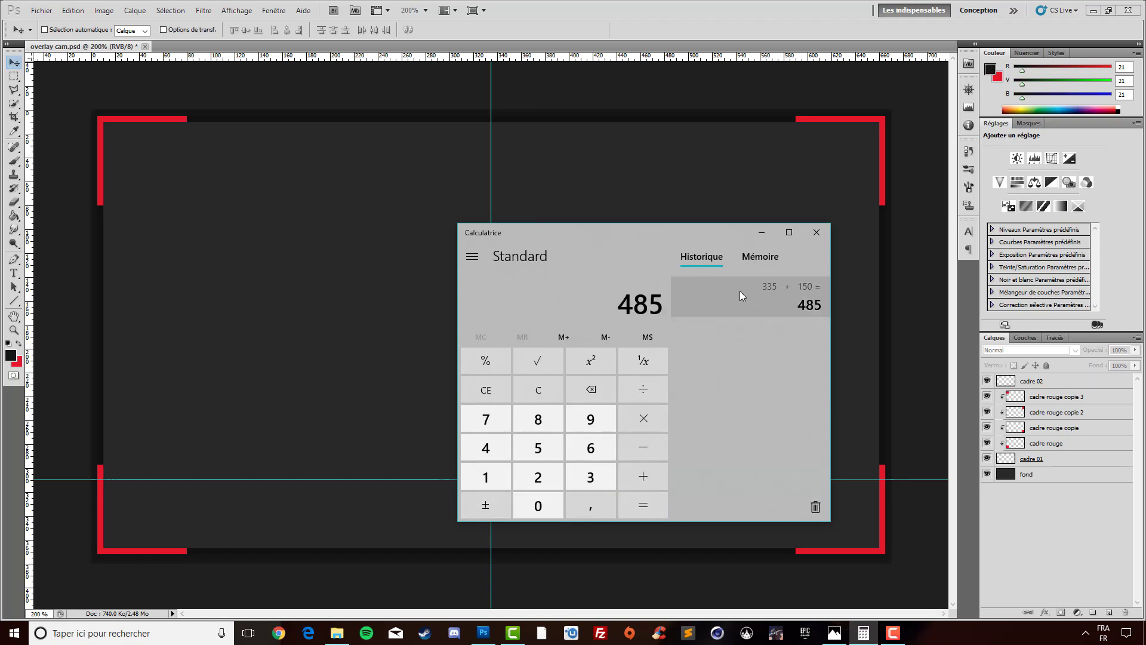
{"action": "left_click", "coordinate": [762, 232]}
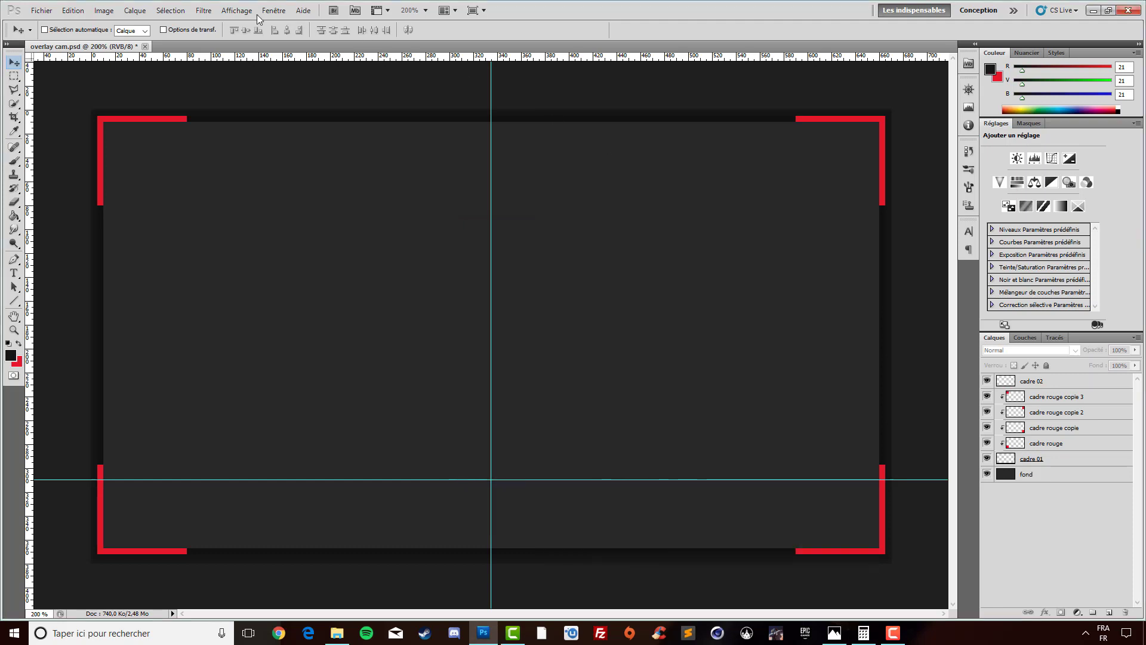
- Add a vertical guide at 485 px with Nouveau repère
{"action": "left_click", "coordinate": [236, 10]}
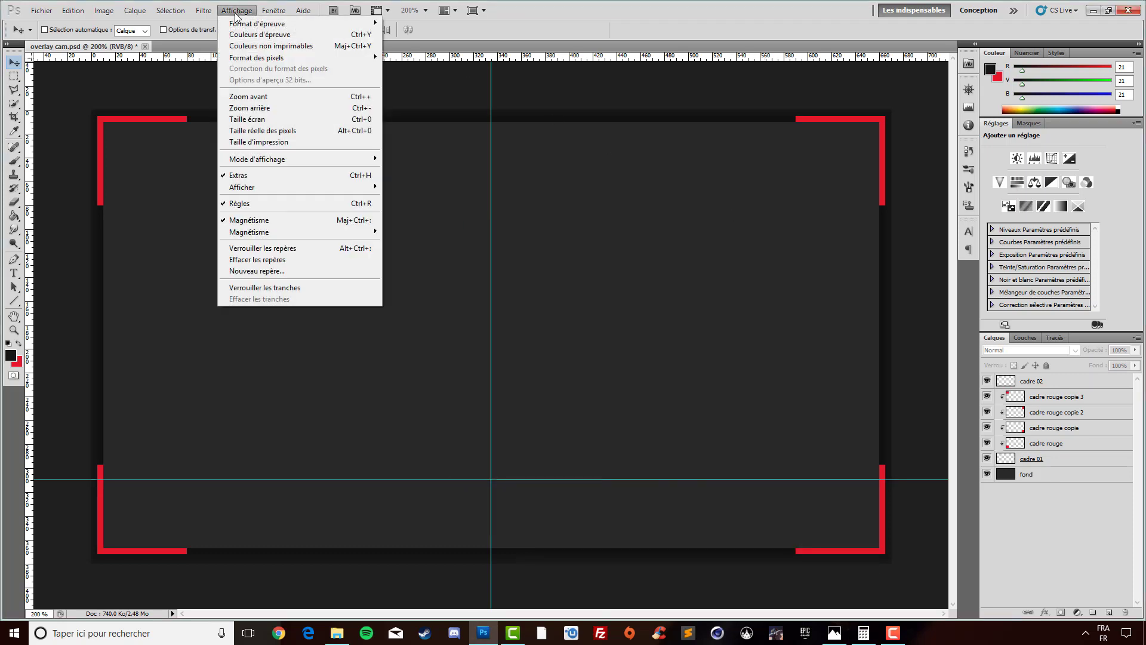
{"action": "left_click", "coordinate": [280, 272]}
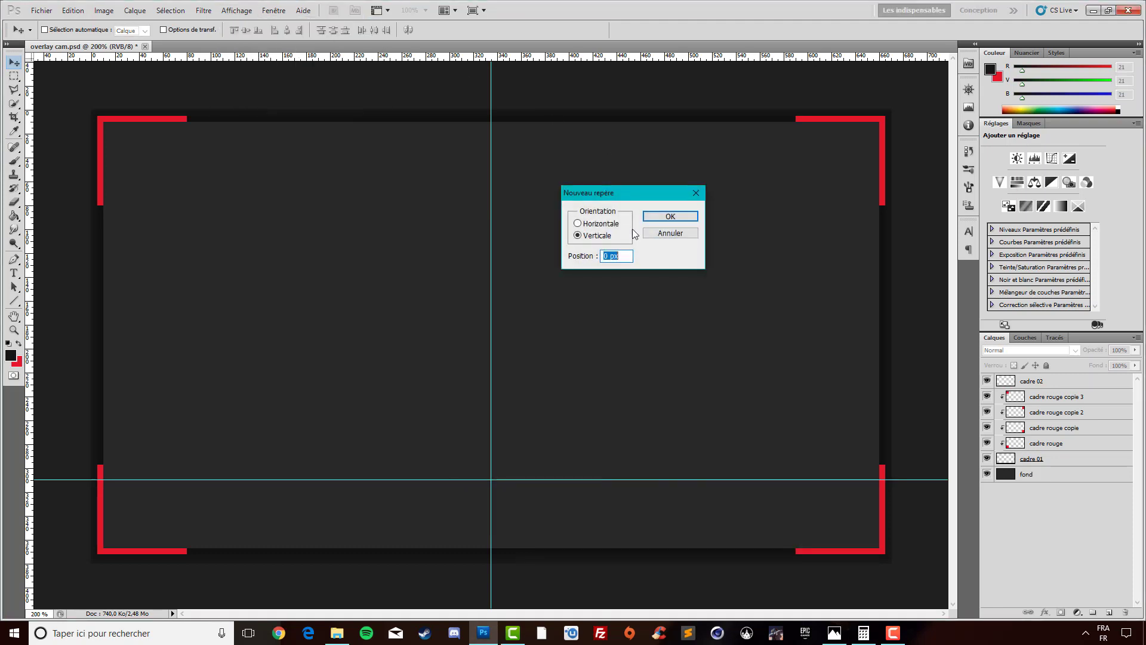
{"action": "left_click", "coordinate": [608, 262]}
{"action": "left_click", "coordinate": [863, 639]}
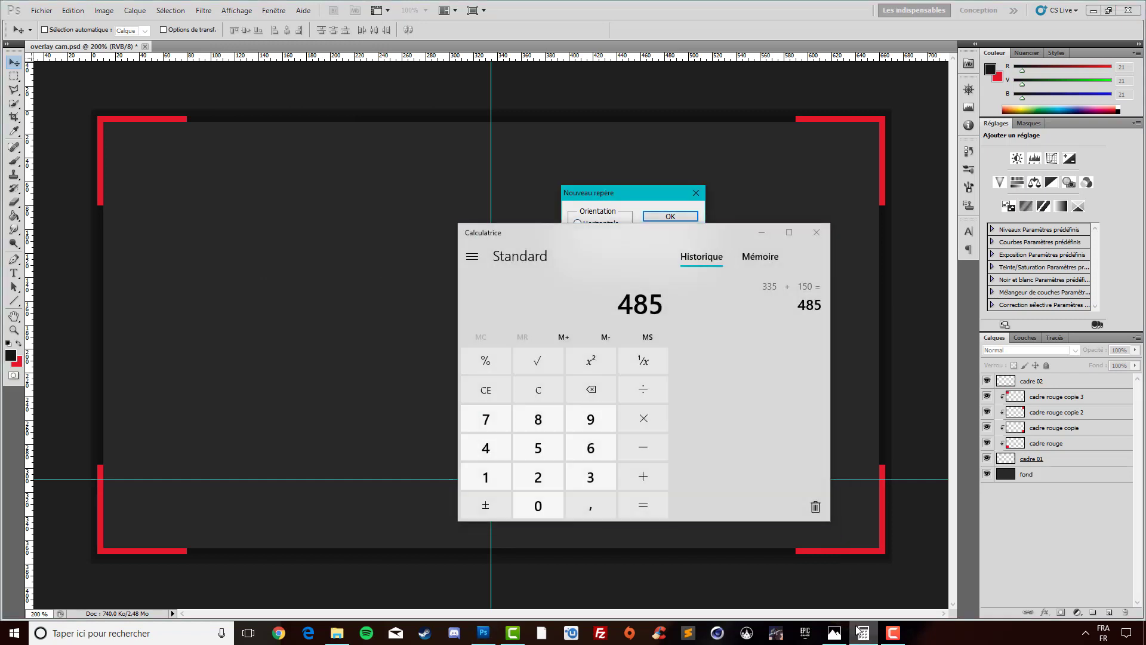
{"action": "left_click", "coordinate": [863, 639]}
{"action": "double_click", "coordinate": [610, 257]}
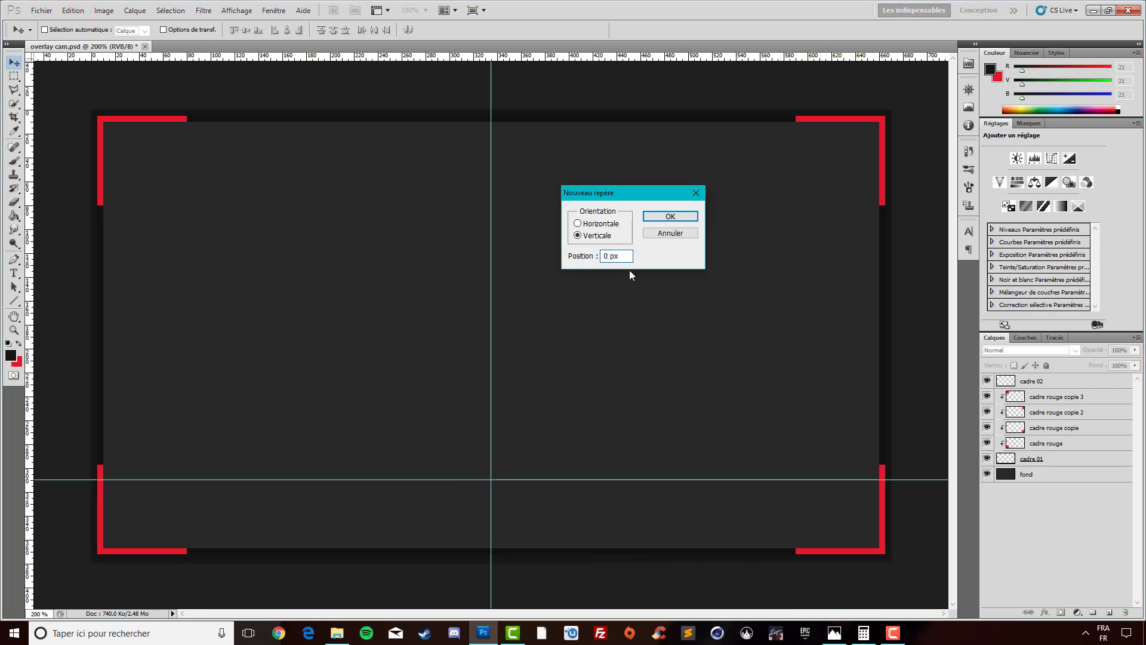
{"action": "key", "text": "BackSpace"}
{"action": "type", "text": "485"}
{"action": "left_click", "coordinate": [670, 215]}
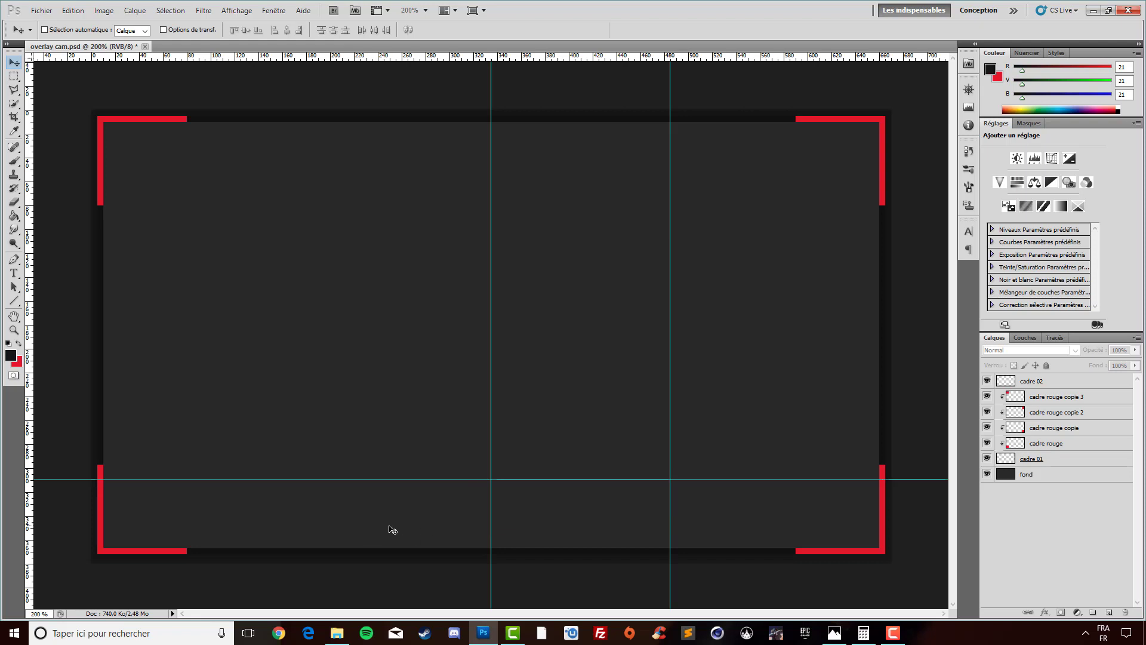
- Work out 335 − 150 = 185 in Calculator
{"action": "left_click", "coordinate": [860, 636]}
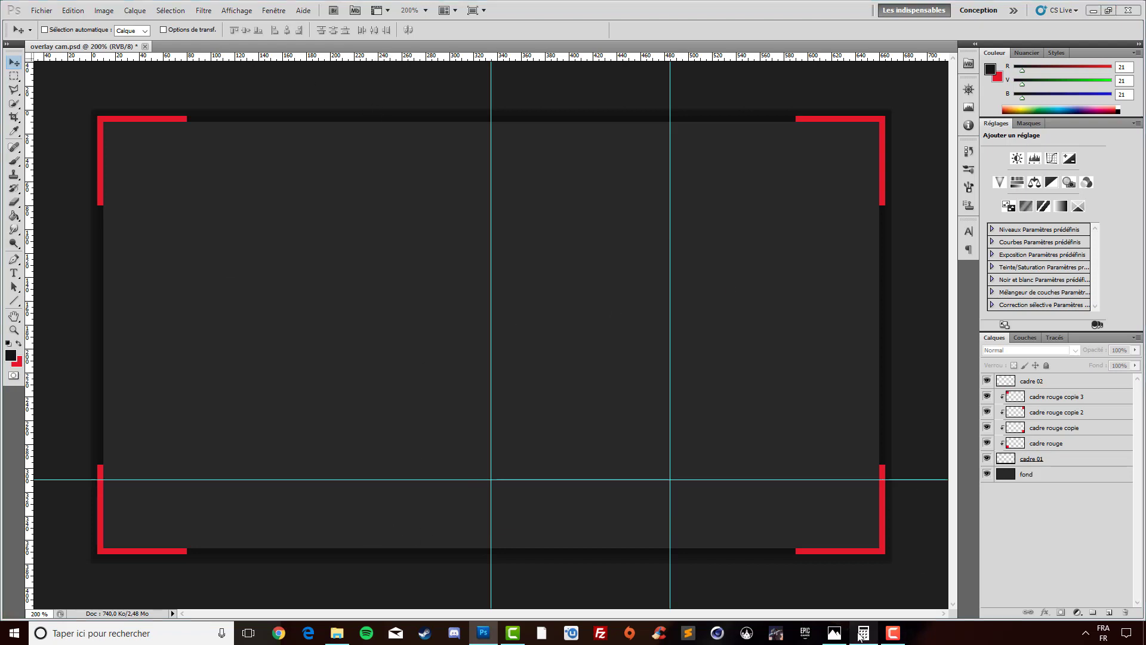
{"action": "left_click", "coordinate": [596, 478]}
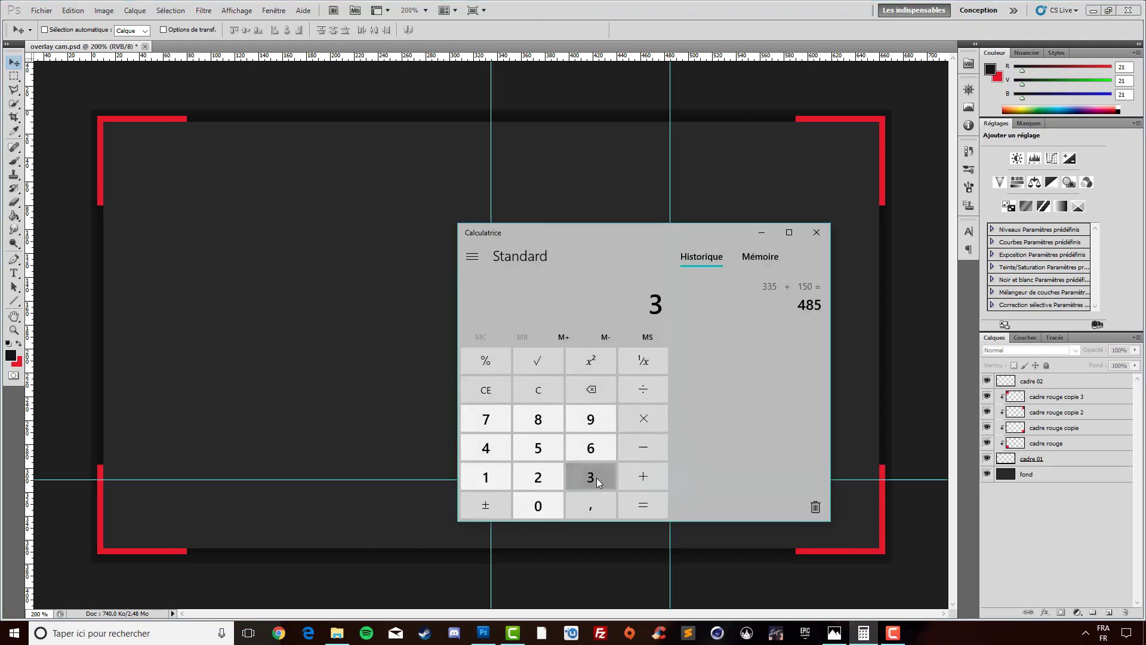
{"action": "left_click", "coordinate": [543, 452]}
{"action": "left_click", "coordinate": [650, 451]}
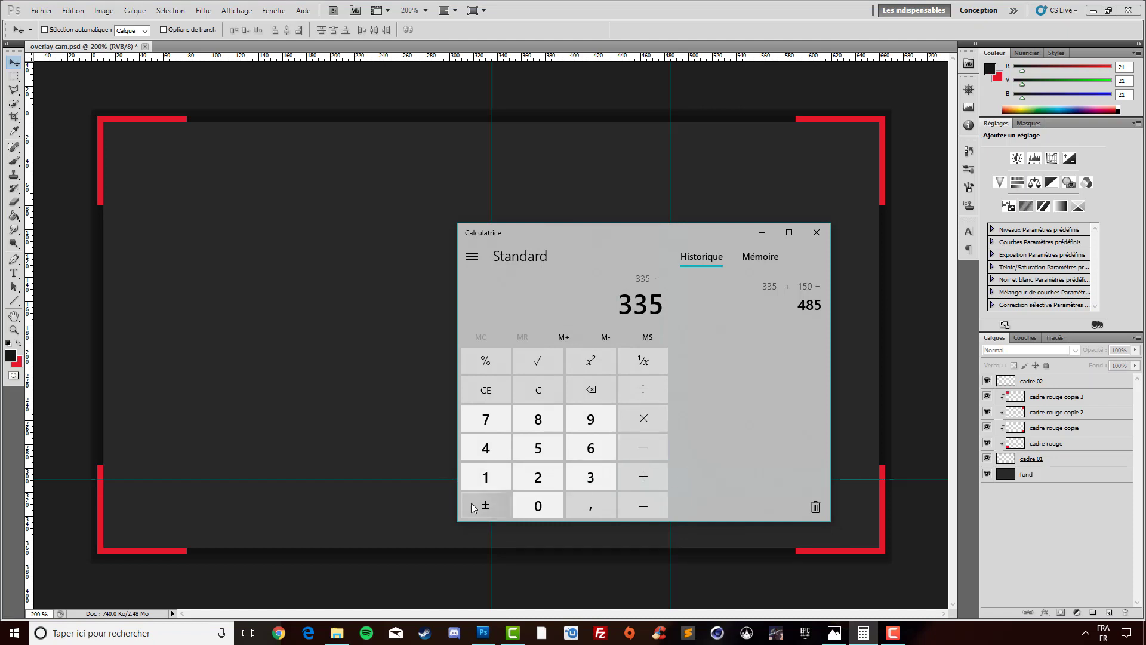
{"action": "left_click", "coordinate": [485, 477]}
{"action": "left_click", "coordinate": [537, 448]}
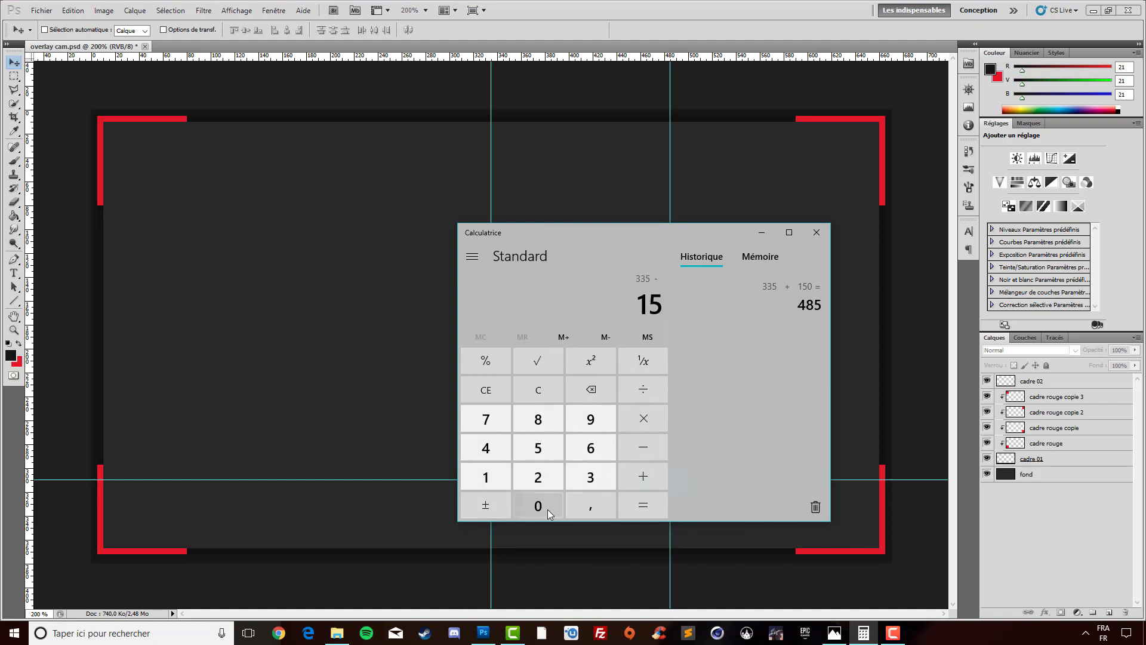
{"action": "left_click", "coordinate": [538, 505]}
{"action": "left_click", "coordinate": [643, 505]}
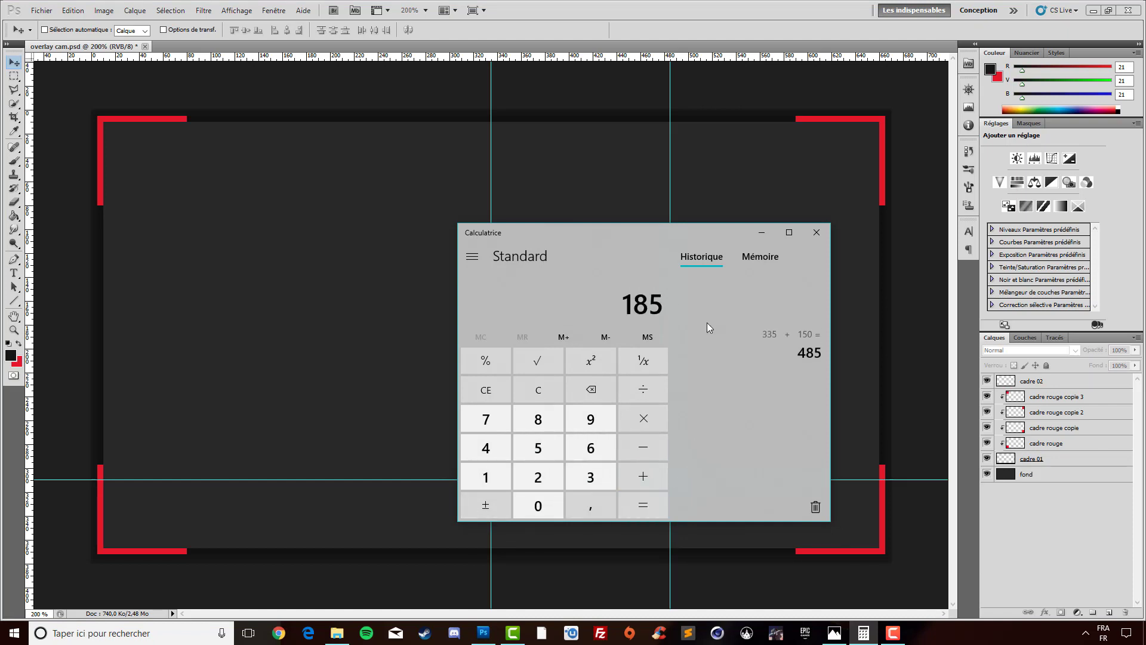
{"action": "left_click", "coordinate": [761, 232]}
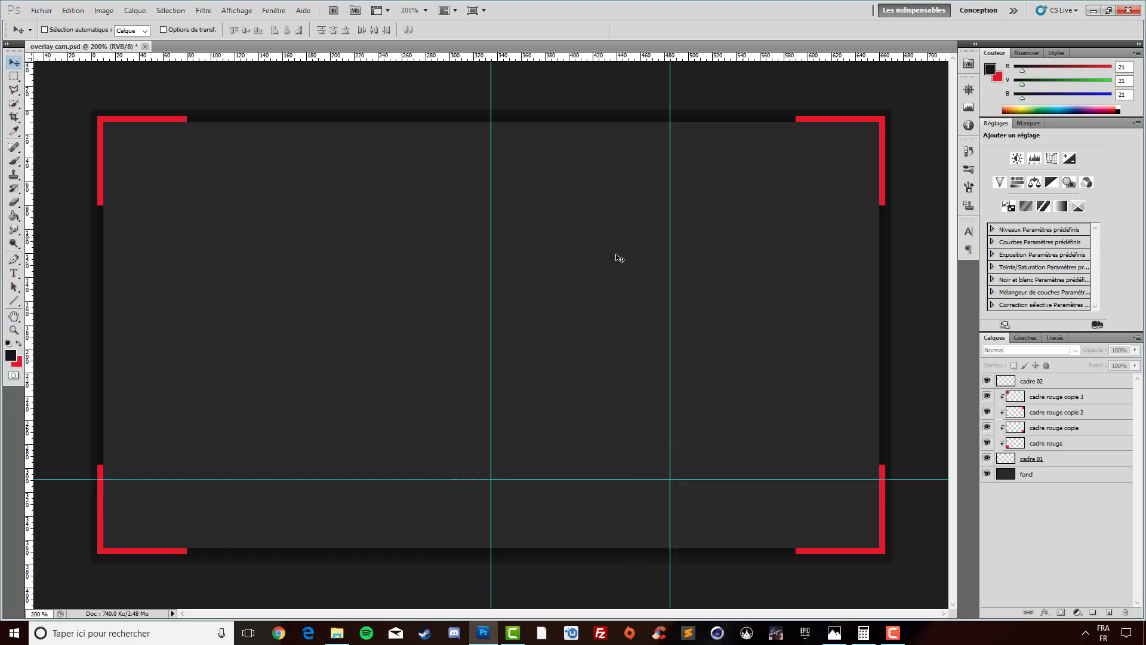
- Add a vertical guide at 185 px and reopen the reference overlay image
{"action": "left_click", "coordinate": [229, 11]}
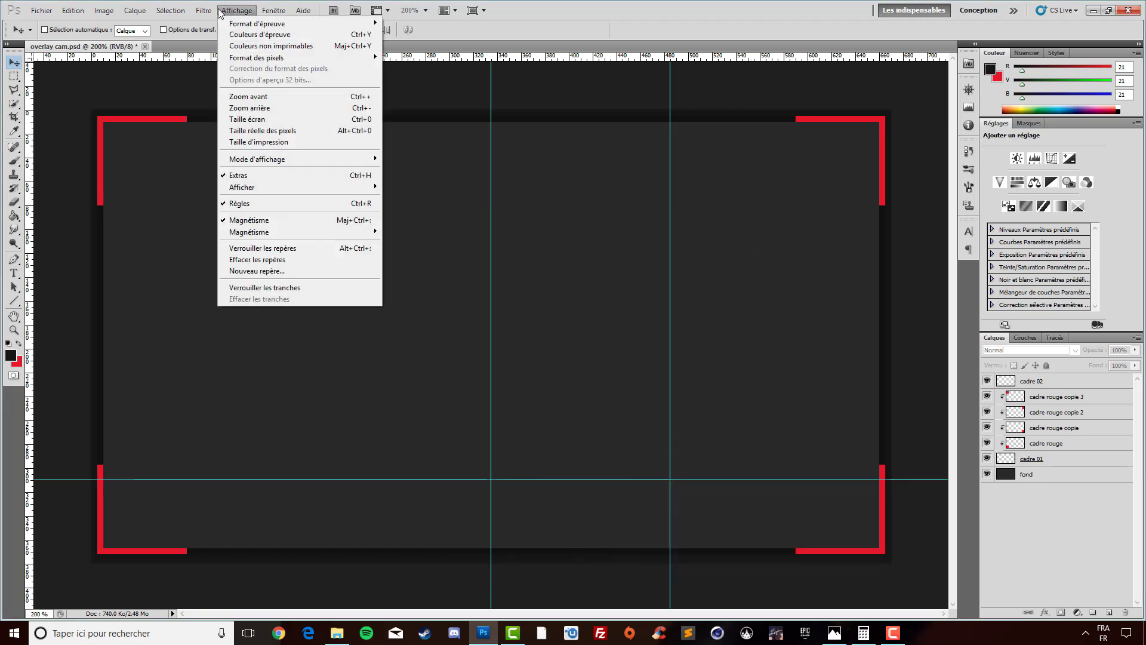
{"action": "left_click", "coordinate": [269, 272]}
{"action": "left_click", "coordinate": [606, 257]}
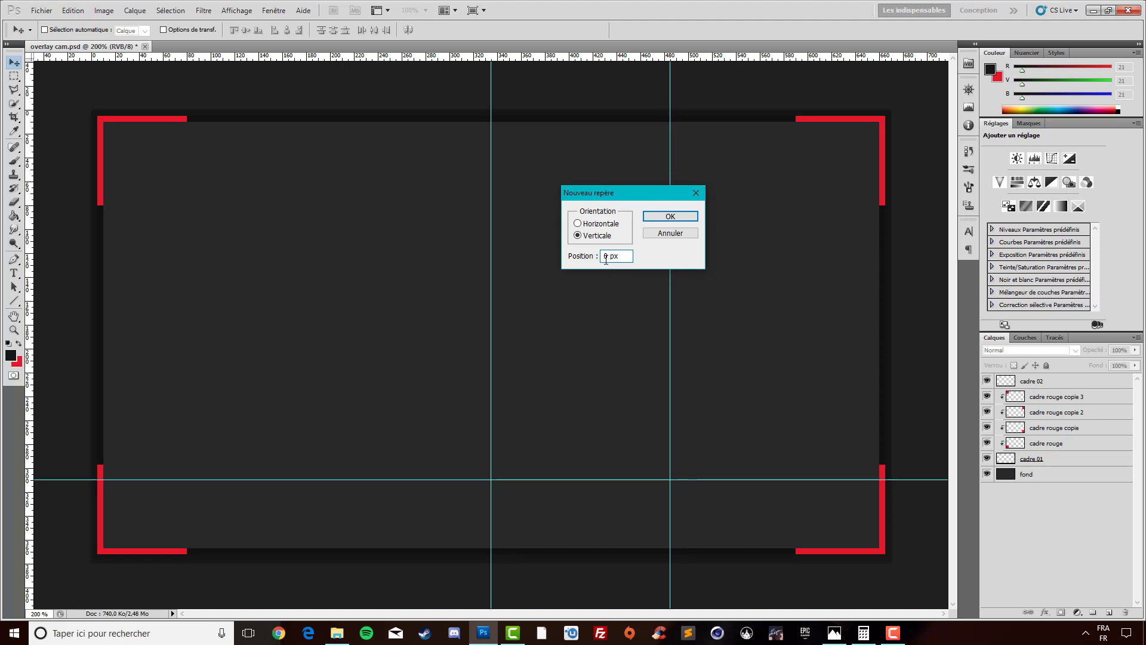
{"action": "double_click", "coordinate": [606, 257]}
{"action": "key", "text": "Return"}
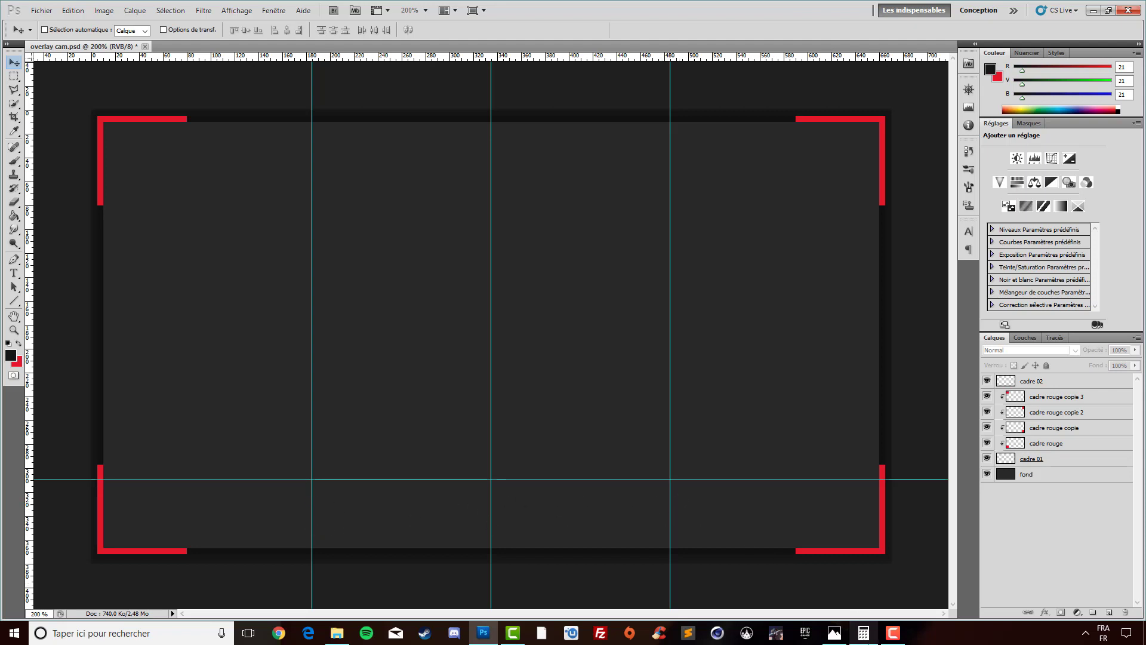
{"action": "left_click", "coordinate": [867, 638]}
{"action": "left_click", "coordinate": [864, 636]}
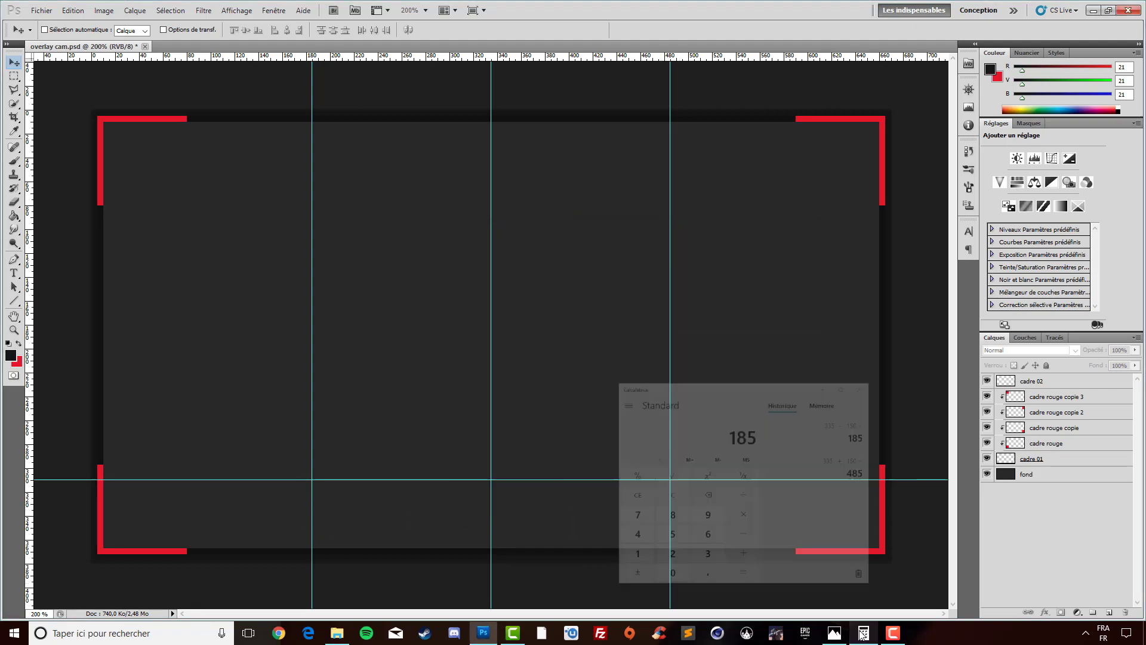
{"action": "left_click", "coordinate": [835, 634]}
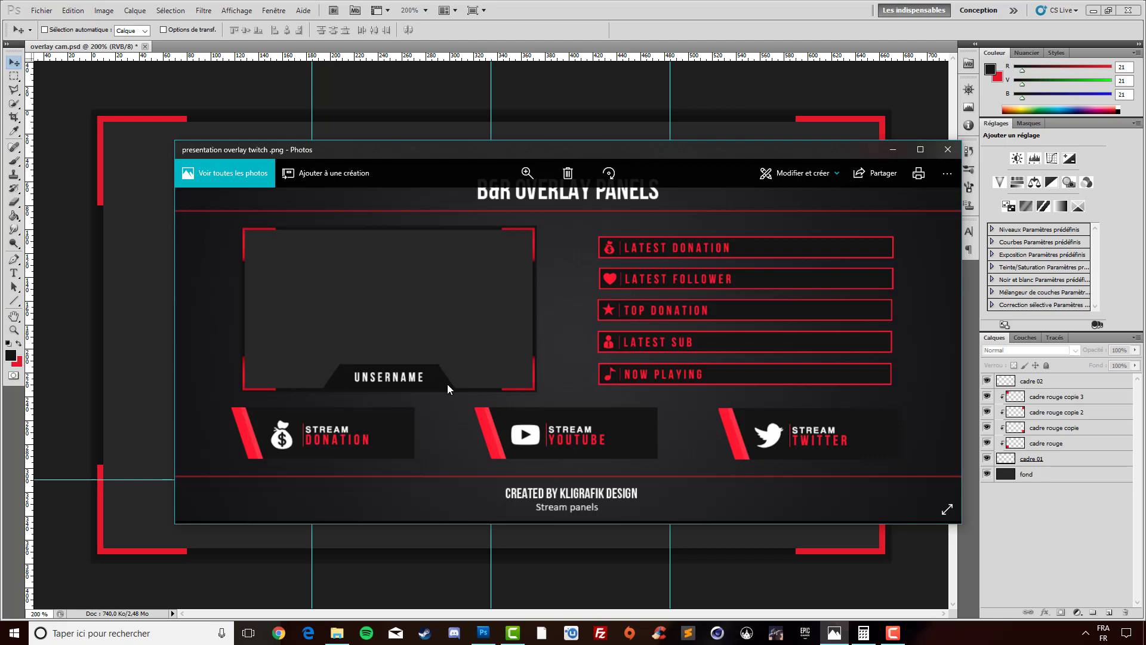
- Work out 185 + 40 = 225 in Calculator
{"action": "left_click", "coordinate": [899, 148]}
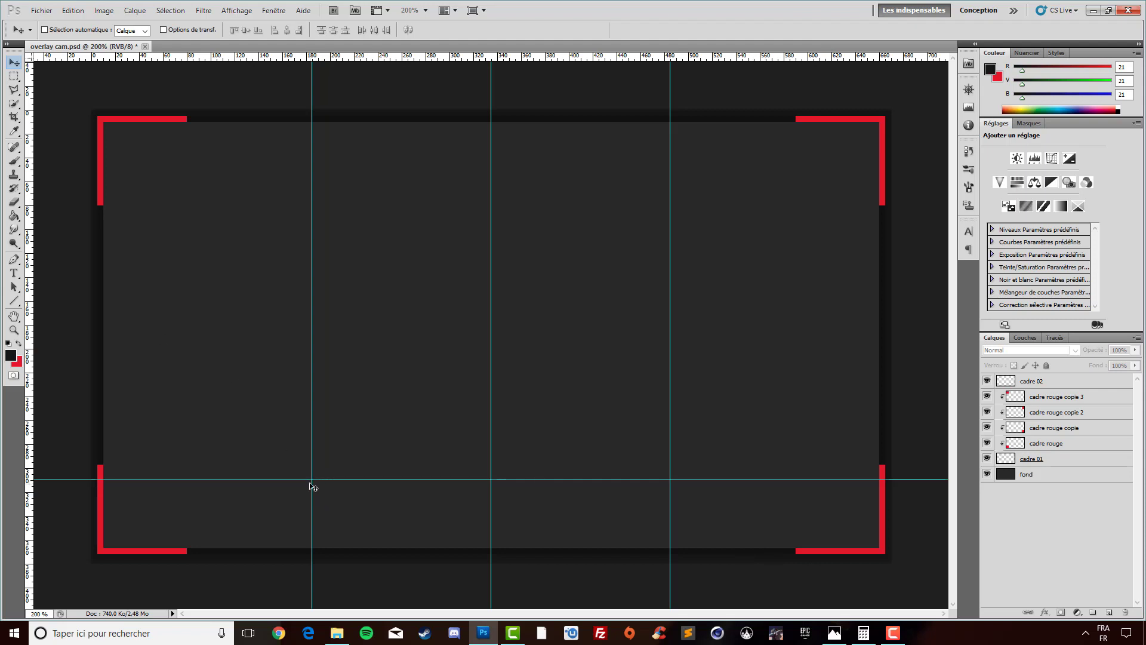
{"action": "left_click", "coordinate": [863, 633]}
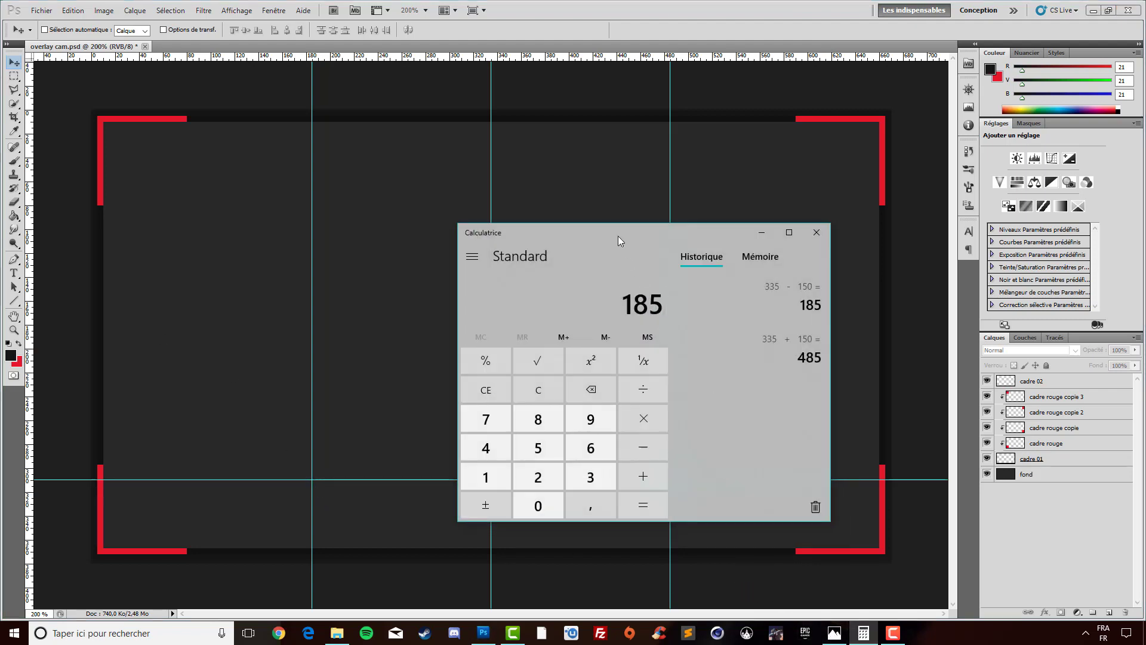
{"action": "left_click_drag", "start_coordinate": [618, 235], "coordinate": [701, 261]}
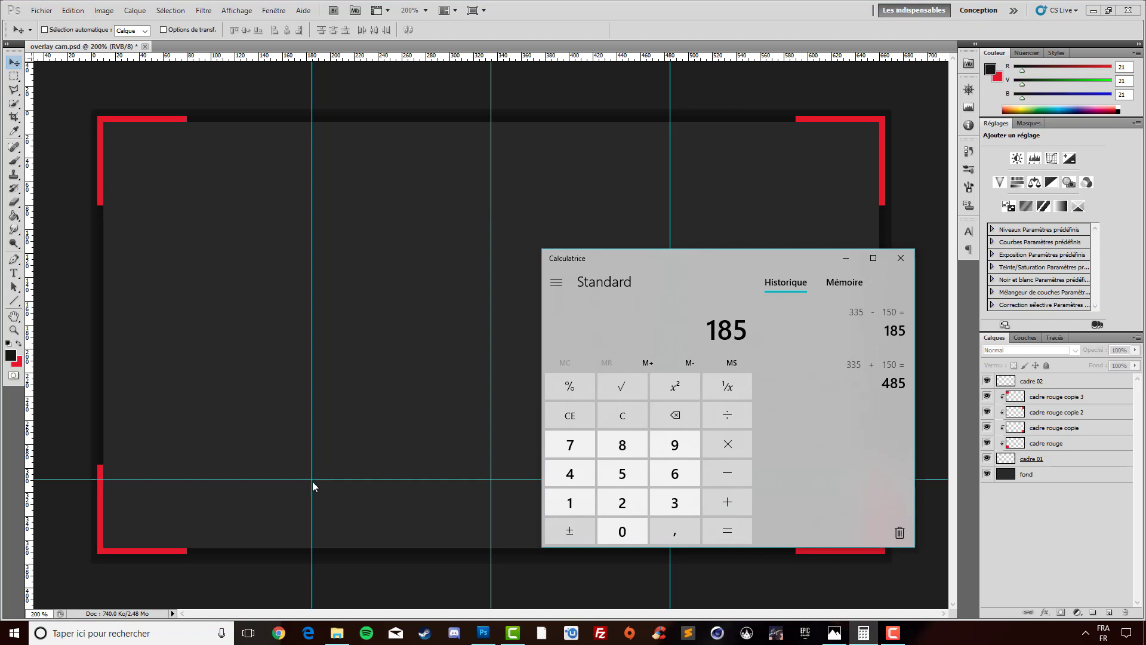
{"action": "left_click", "coordinate": [723, 506]}
{"action": "left_click", "coordinate": [570, 474]}
{"action": "left_click", "coordinate": [621, 531]}
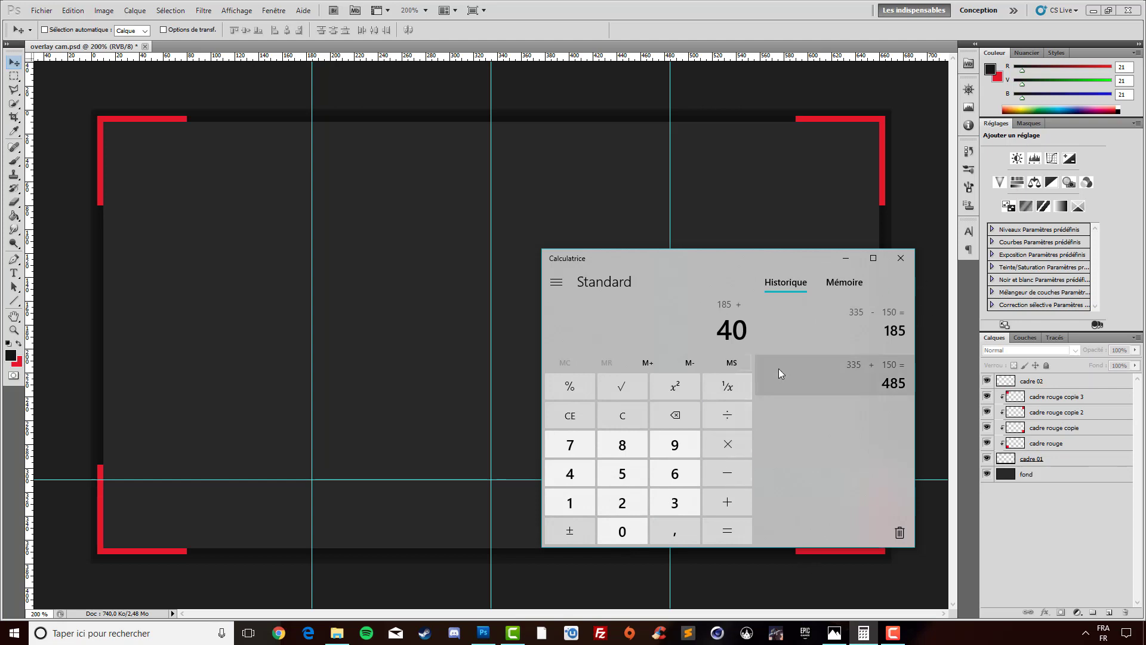
{"action": "left_click", "coordinate": [714, 527]}
{"action": "left_click", "coordinate": [844, 261]}
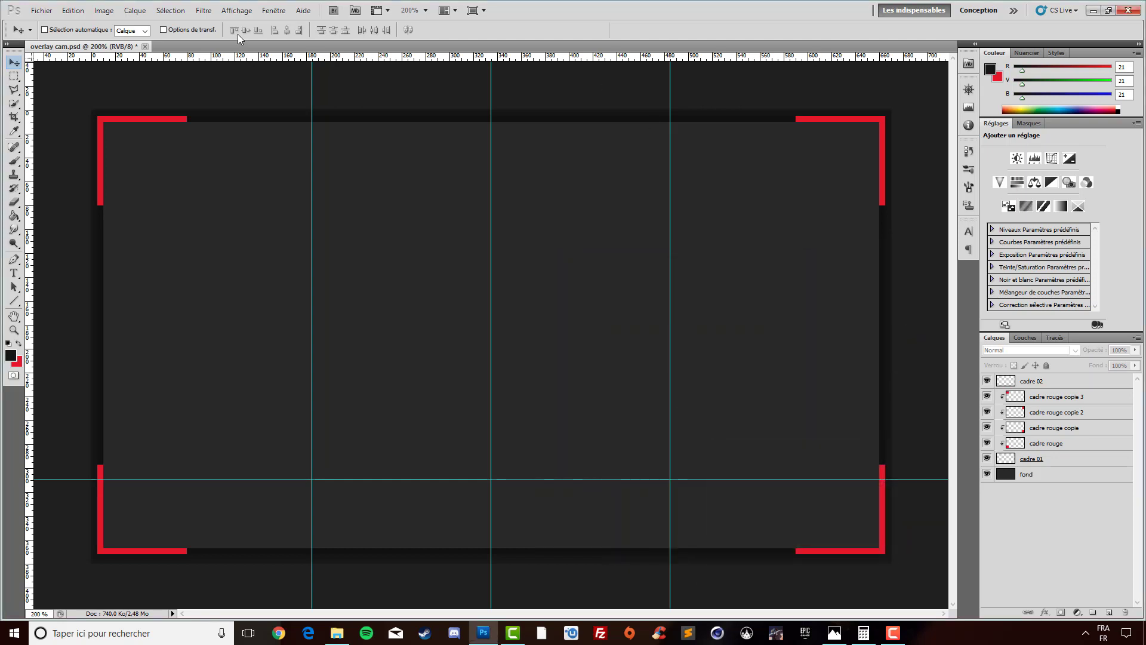
- Add a vertical guide at 225 px and select the cadre 02 layer
{"action": "left_click", "coordinate": [236, 10]}
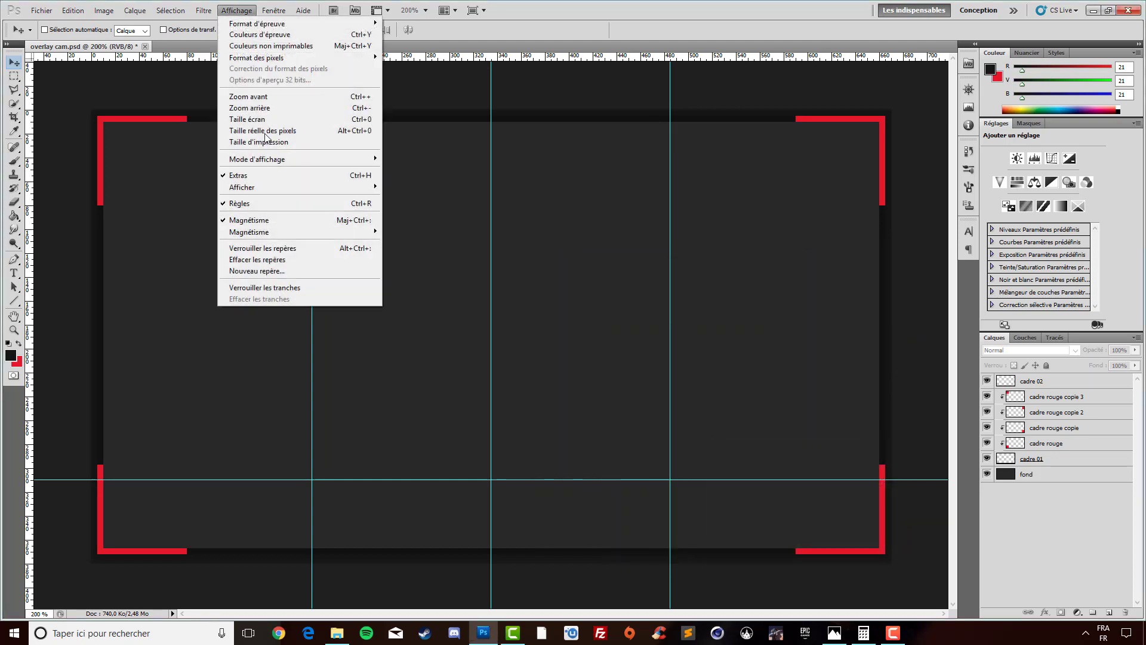
{"action": "left_click", "coordinate": [278, 271]}
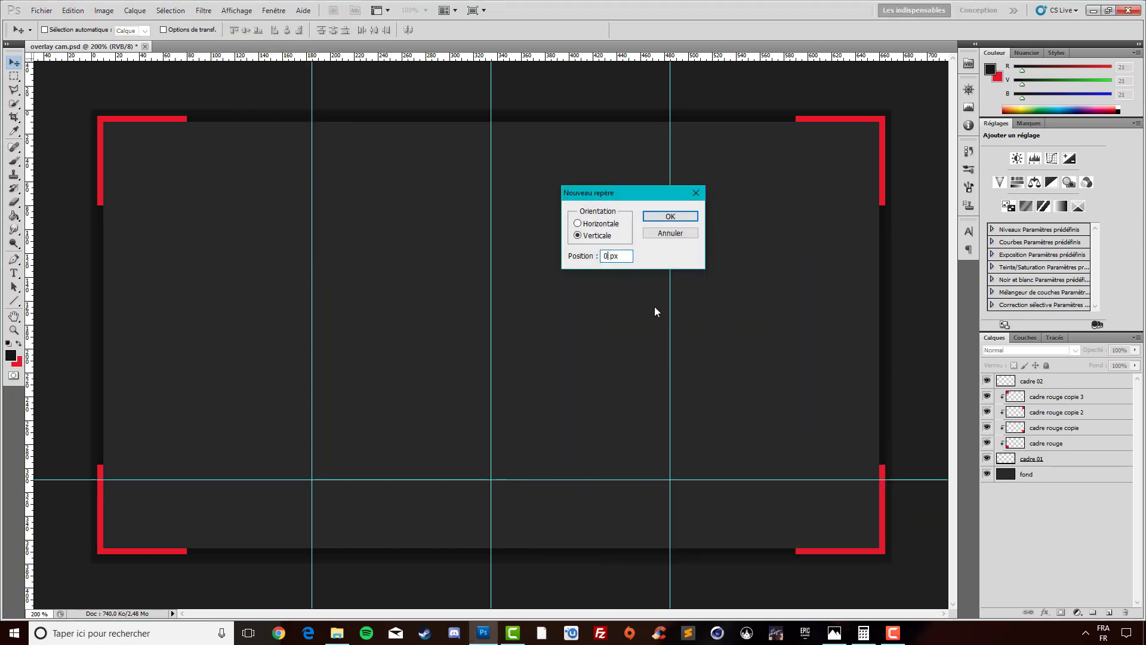
{"action": "type", "text": "225"}
{"action": "key", "text": "Return"}
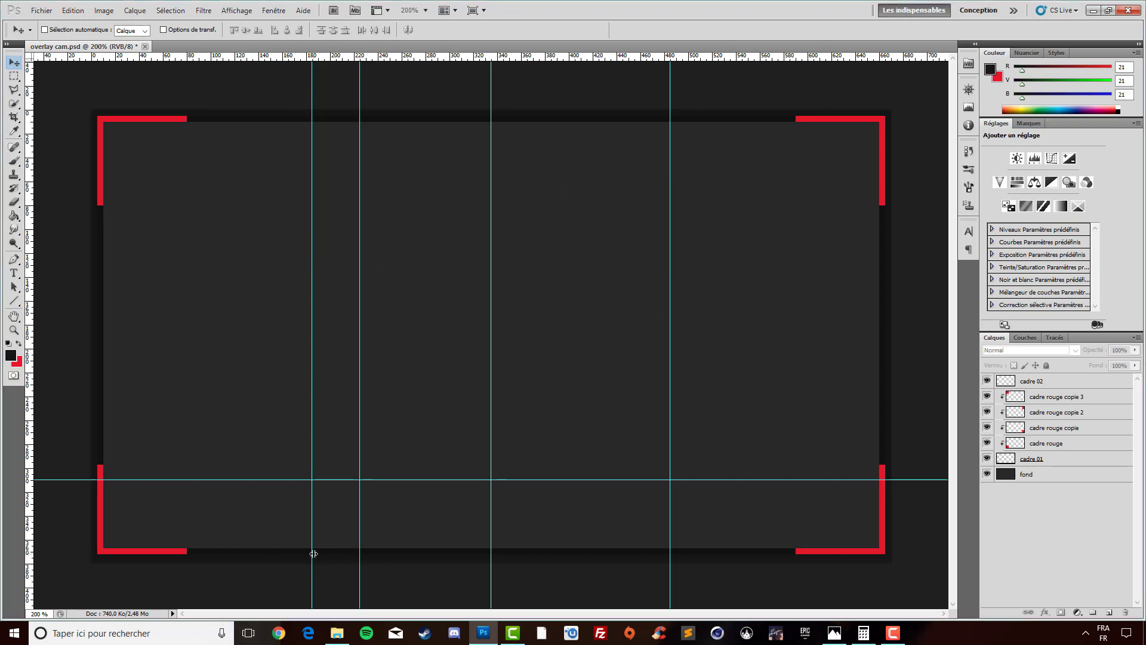
{"action": "left_click", "coordinate": [1066, 381]}
- On a new layer, paint a 6 px white diagonal stroke up to the guide intersection
{"action": "left_click", "coordinate": [1110, 613]}
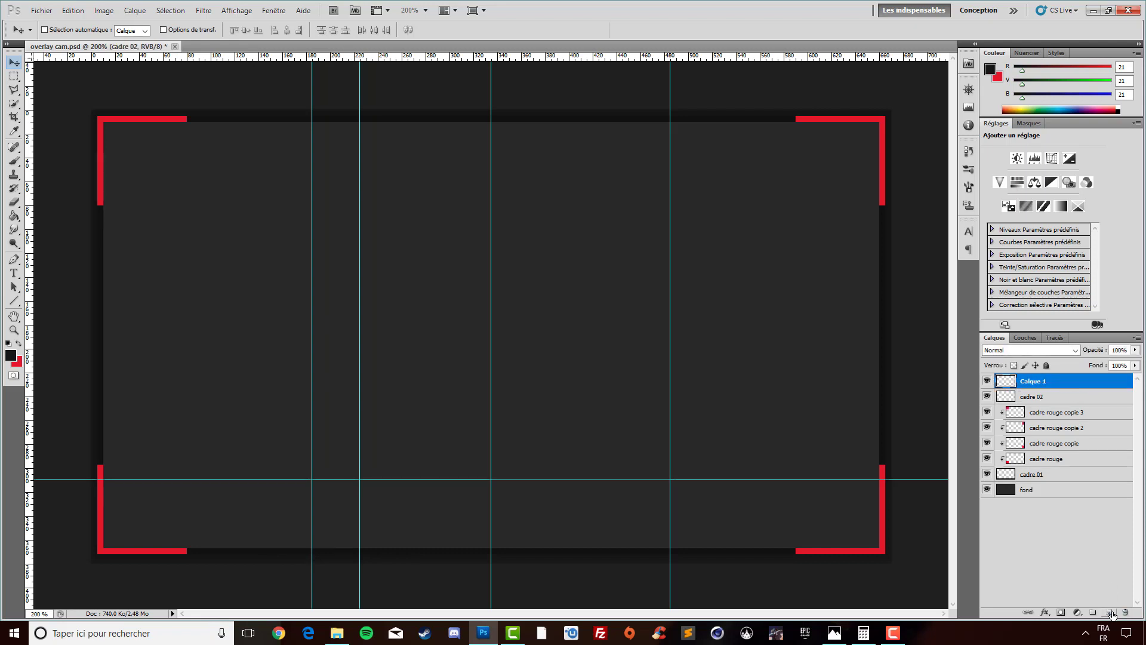
{"action": "left_click", "coordinate": [15, 161]}
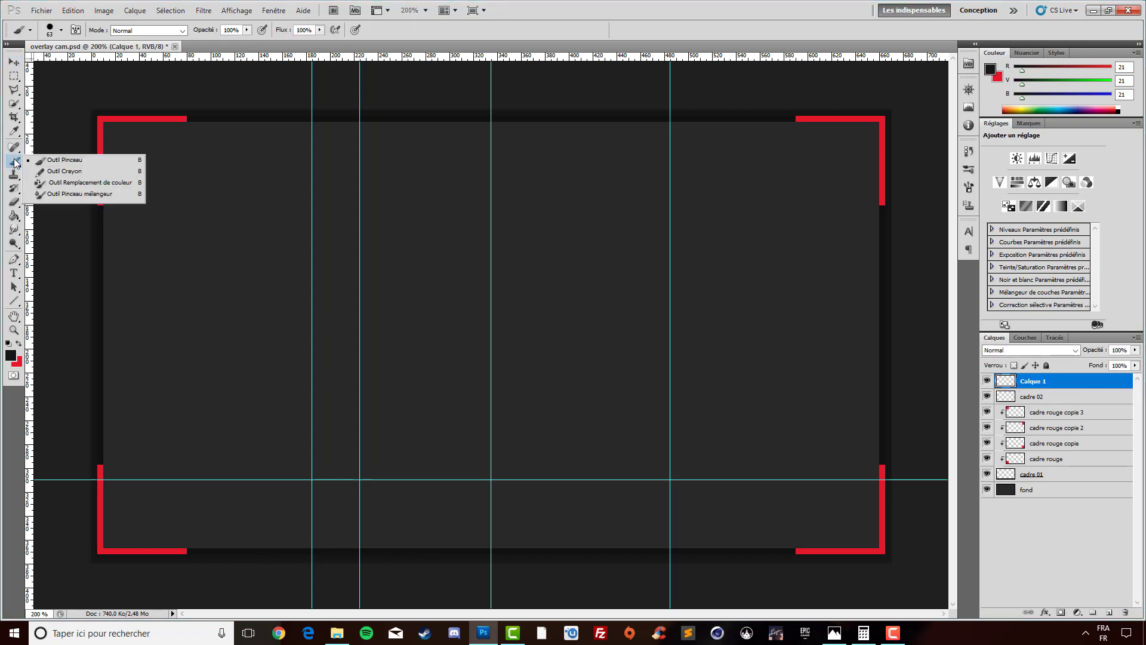
{"action": "left_click", "coordinate": [16, 162]}
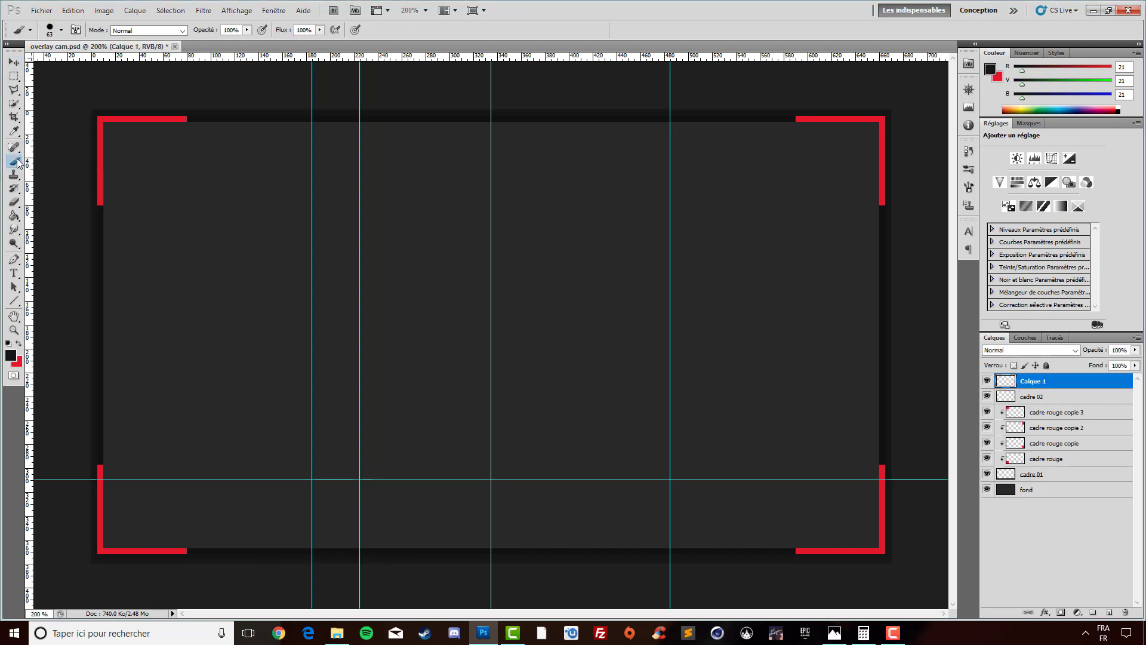
{"action": "left_click", "coordinate": [54, 37]}
{"action": "left_click_drag", "start_coordinate": [86, 62], "coordinate": [26, 62]}
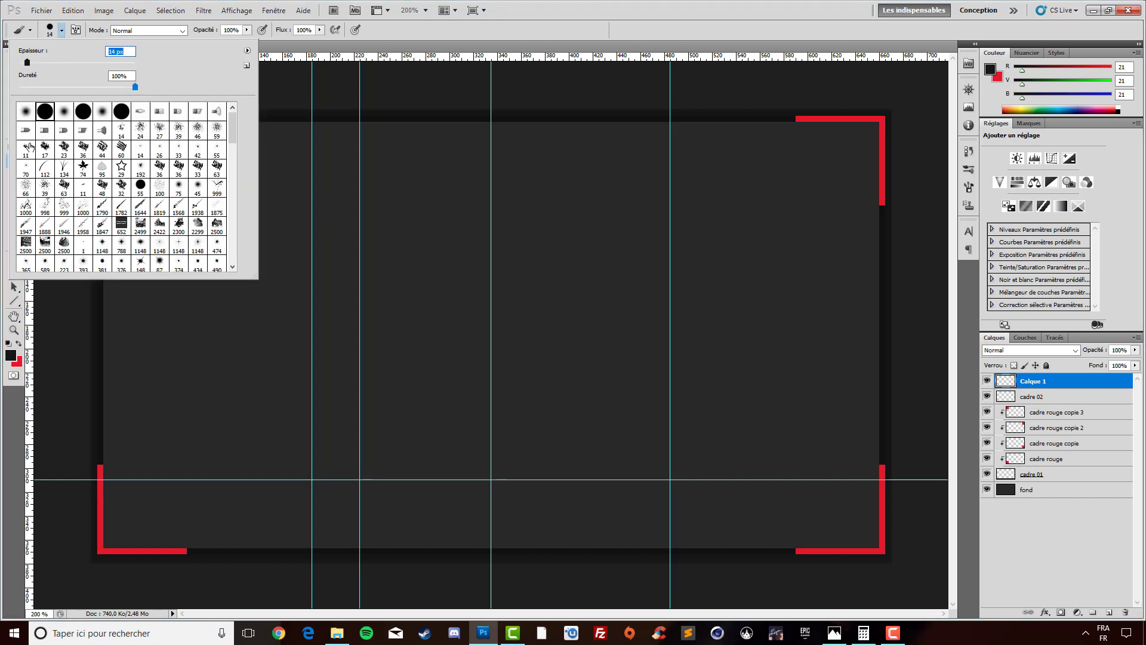
{"action": "left_click", "coordinate": [8, 343]}
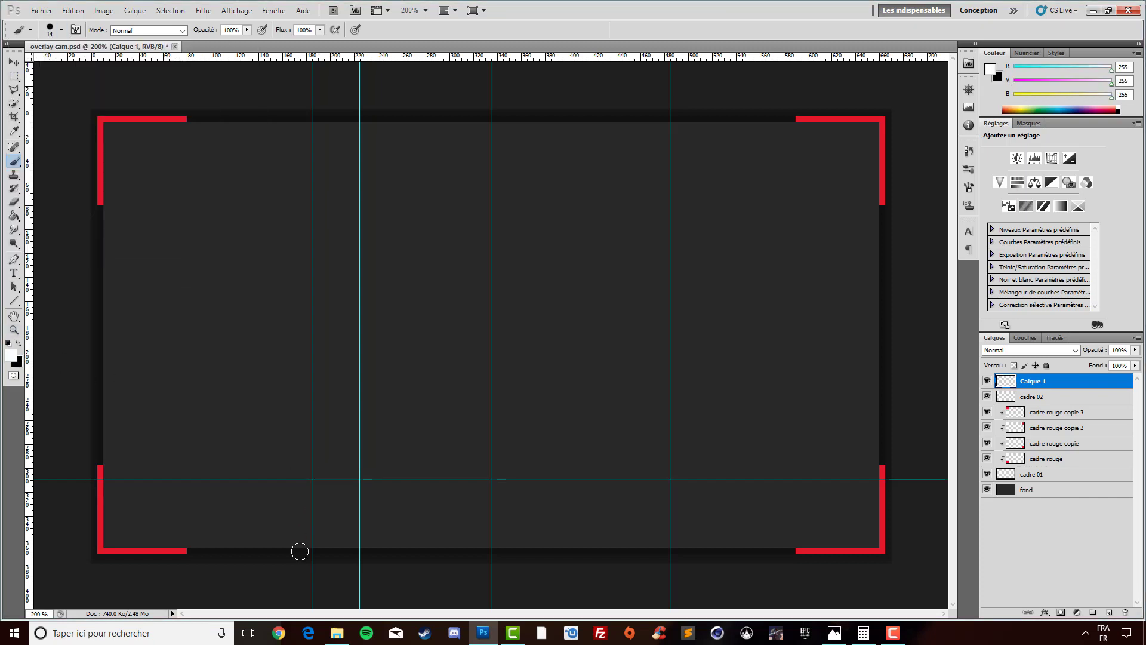
{"action": "right_click", "coordinate": [213, 231]}
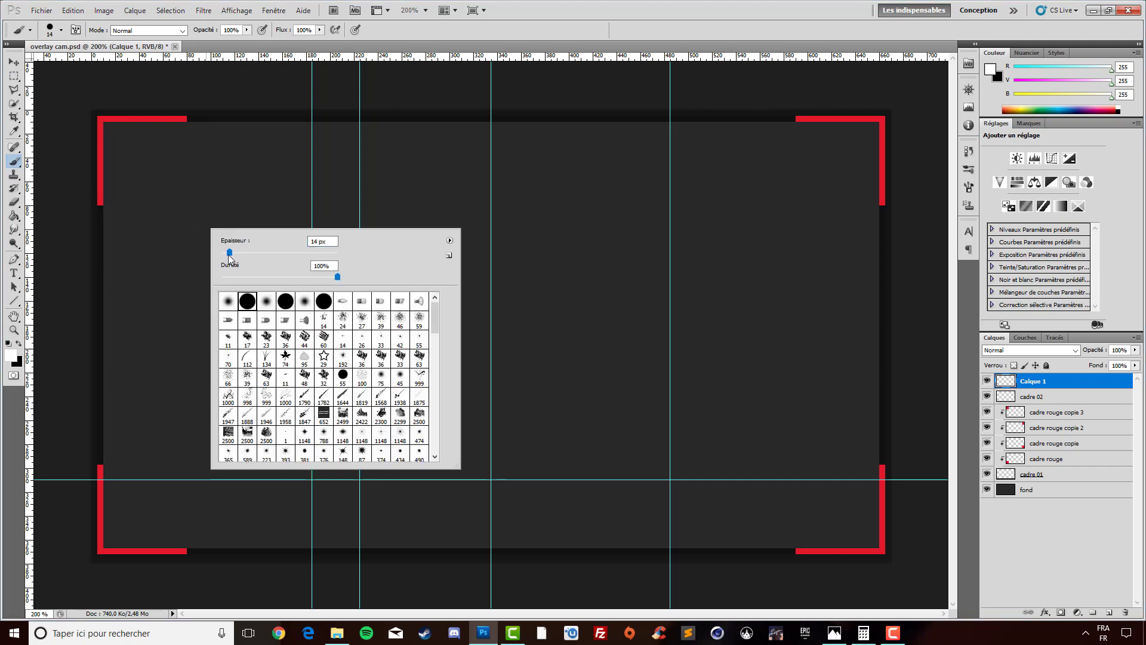
{"action": "left_click_drag", "start_coordinate": [229, 255], "coordinate": [224, 245]}
{"action": "left_click", "coordinate": [295, 503]}
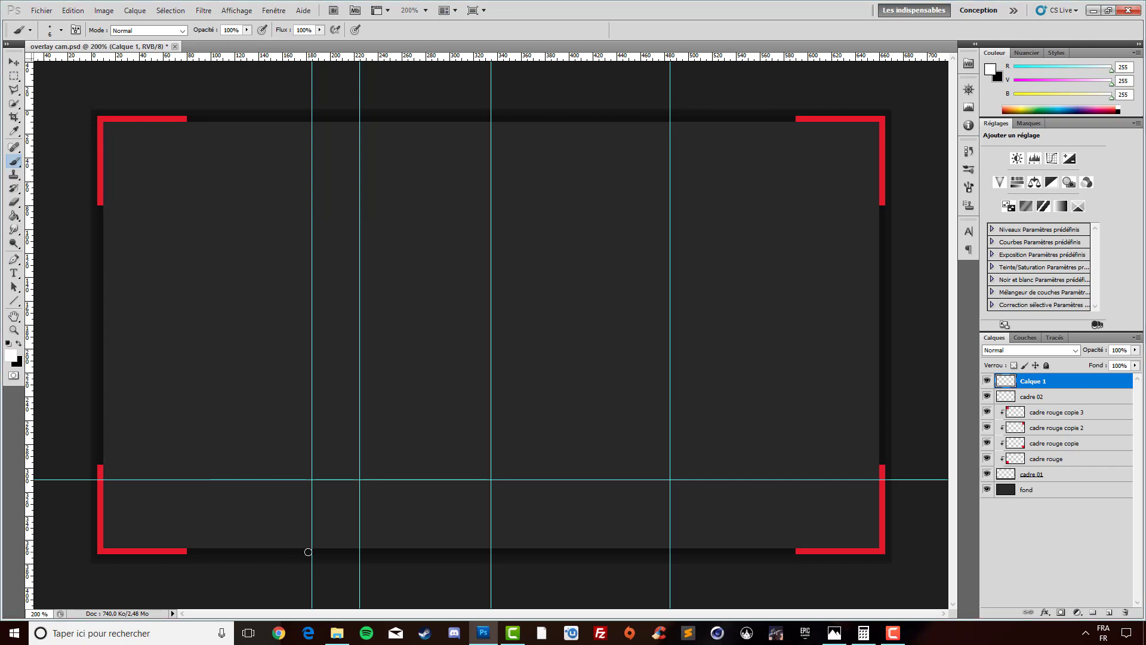
{"action": "left_click_drag", "start_coordinate": [309, 550], "coordinate": [353, 482]}
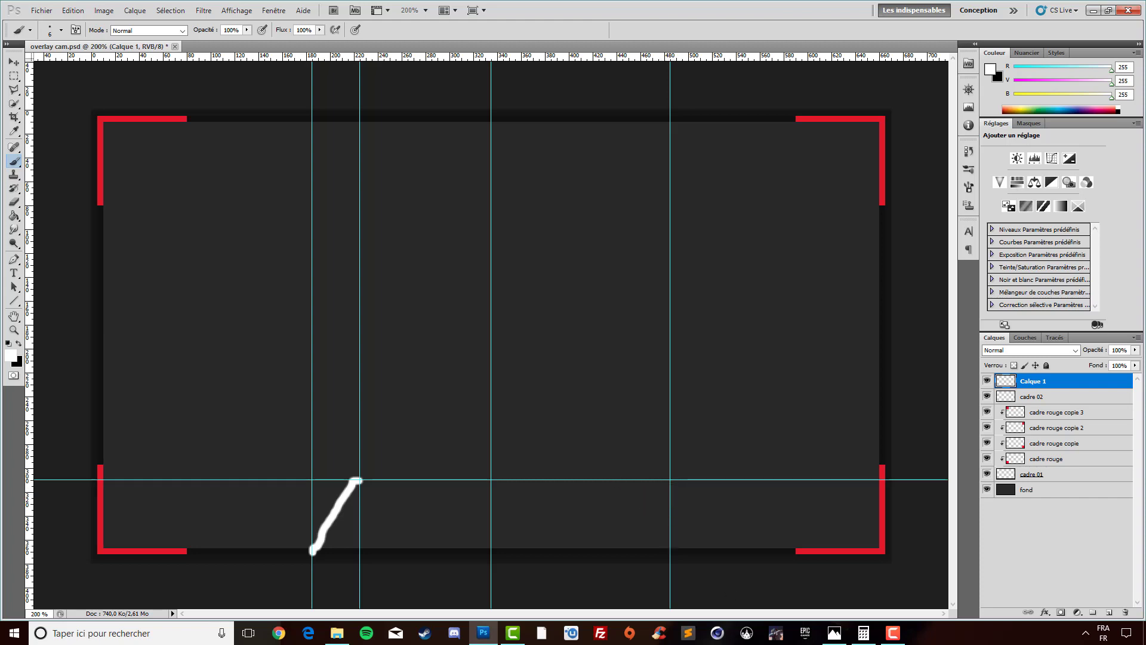
- Work out 485 − 40 = 445 in Calculator and return to Photoshop
{"action": "left_click", "coordinate": [863, 633]}
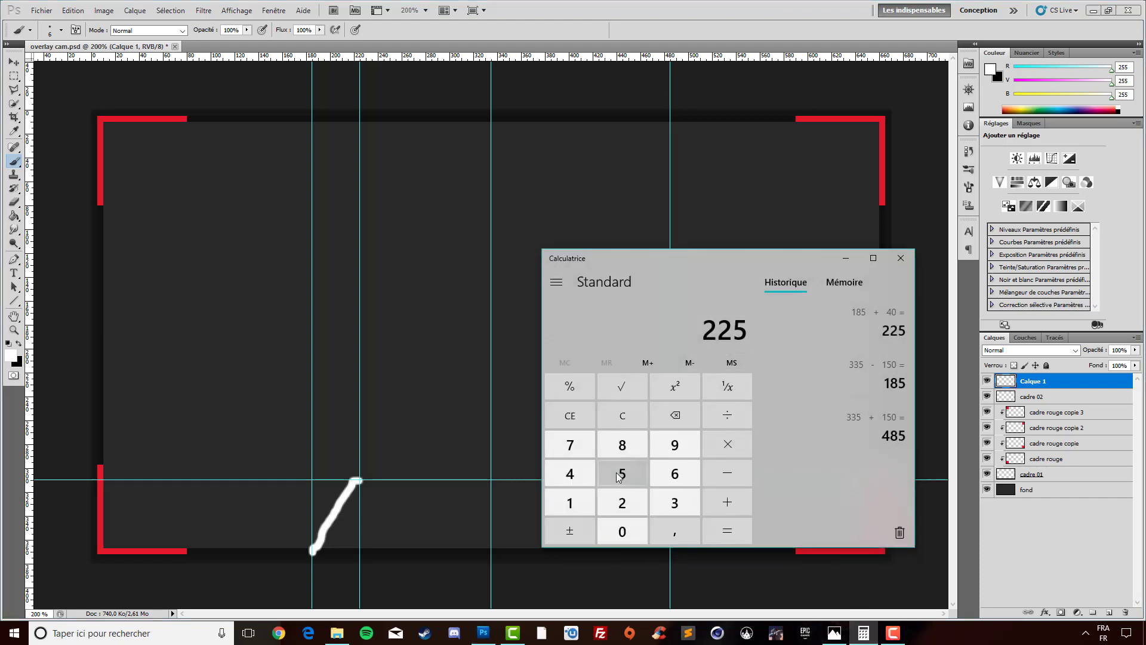
{"action": "left_click", "coordinate": [576, 475]}
{"action": "left_click", "coordinate": [622, 447]}
{"action": "left_click", "coordinate": [628, 472]}
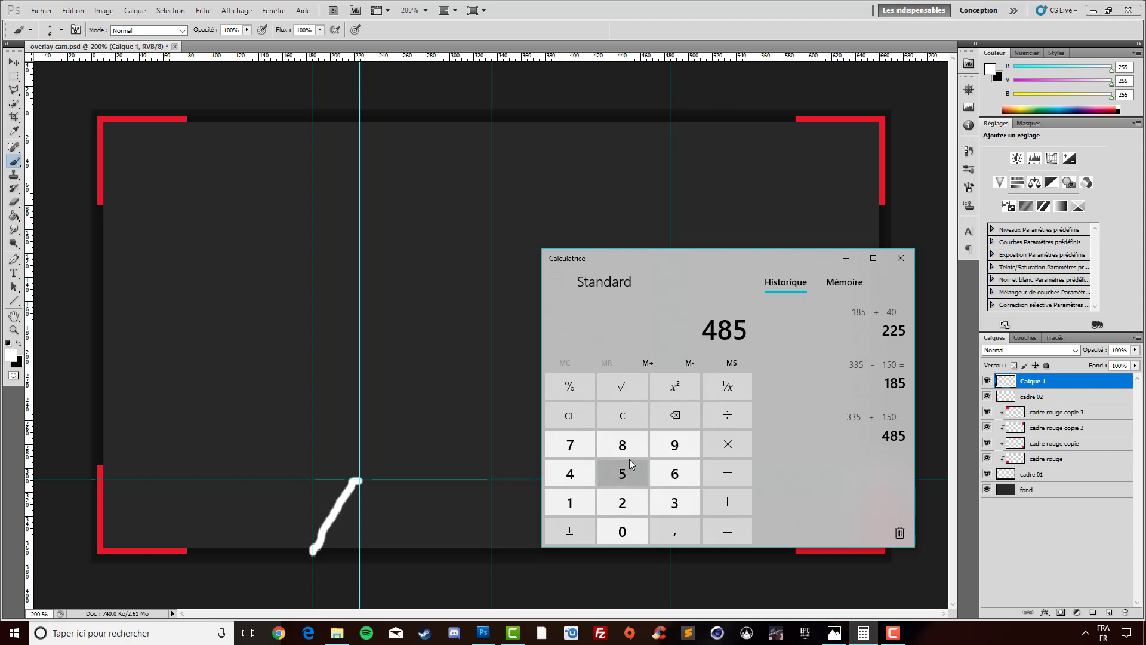
{"action": "left_click", "coordinate": [722, 476]}
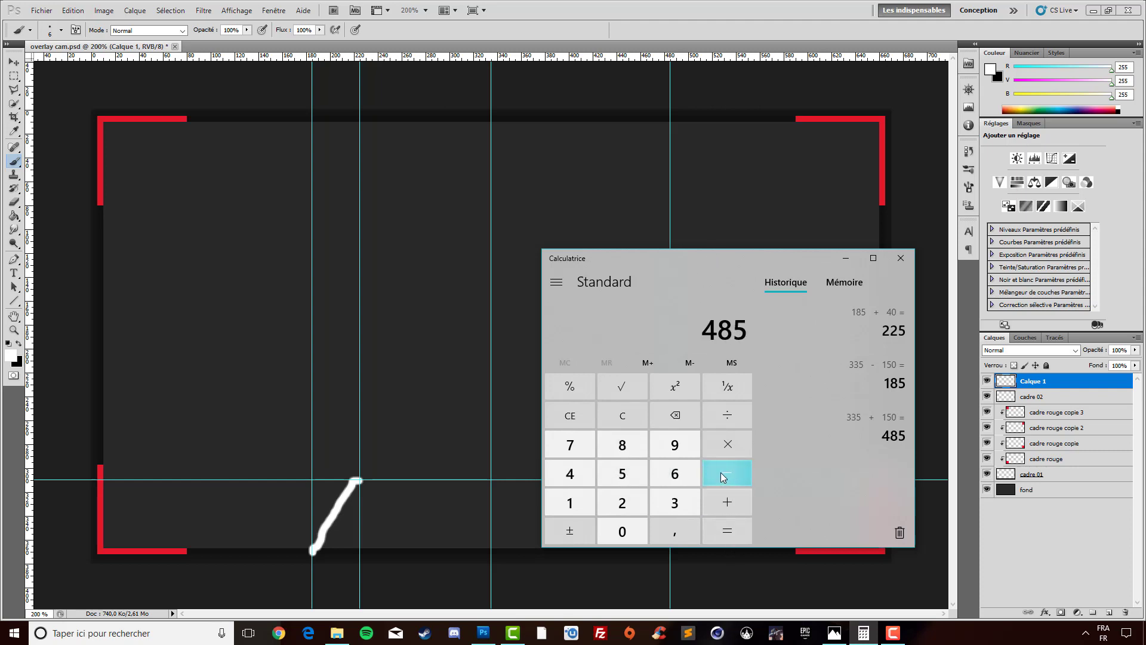
{"action": "left_click", "coordinate": [570, 473]}
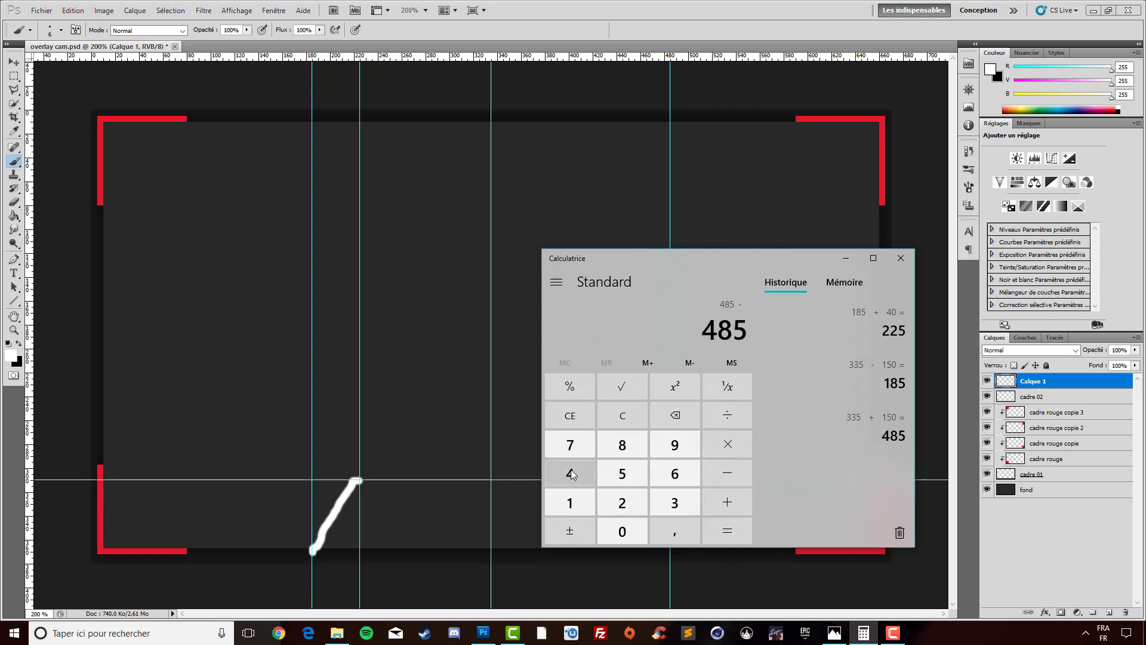
{"action": "left_click", "coordinate": [622, 532]}
{"action": "left_click", "coordinate": [714, 534]}
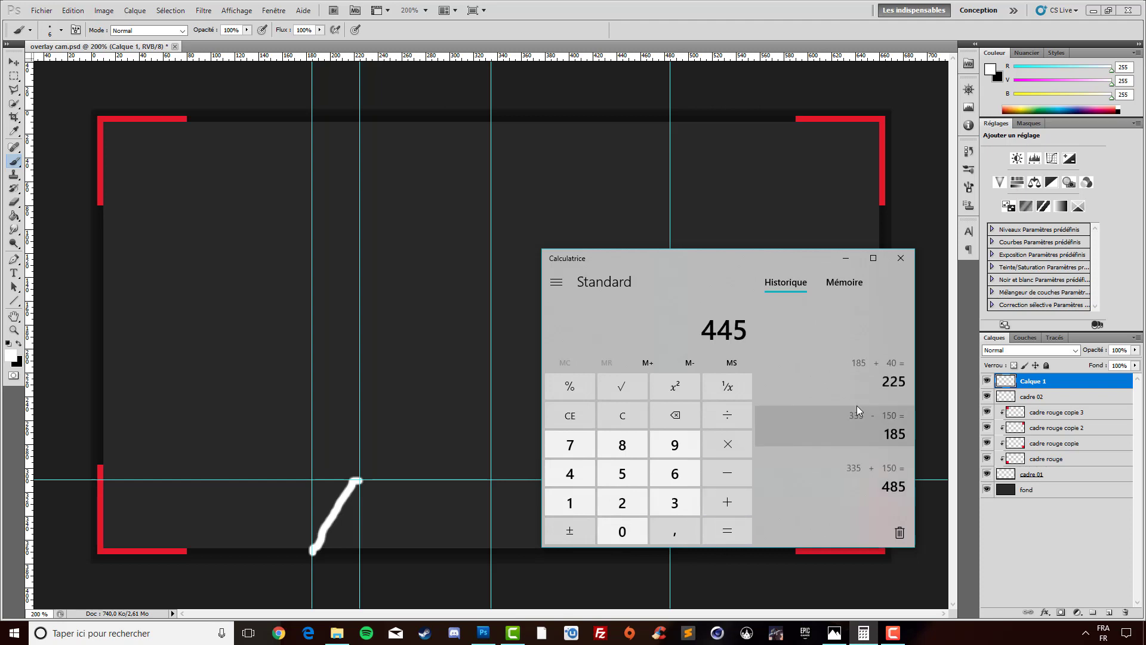
{"action": "left_click", "coordinate": [845, 258]}
{"action": "left_click", "coordinate": [236, 11]}
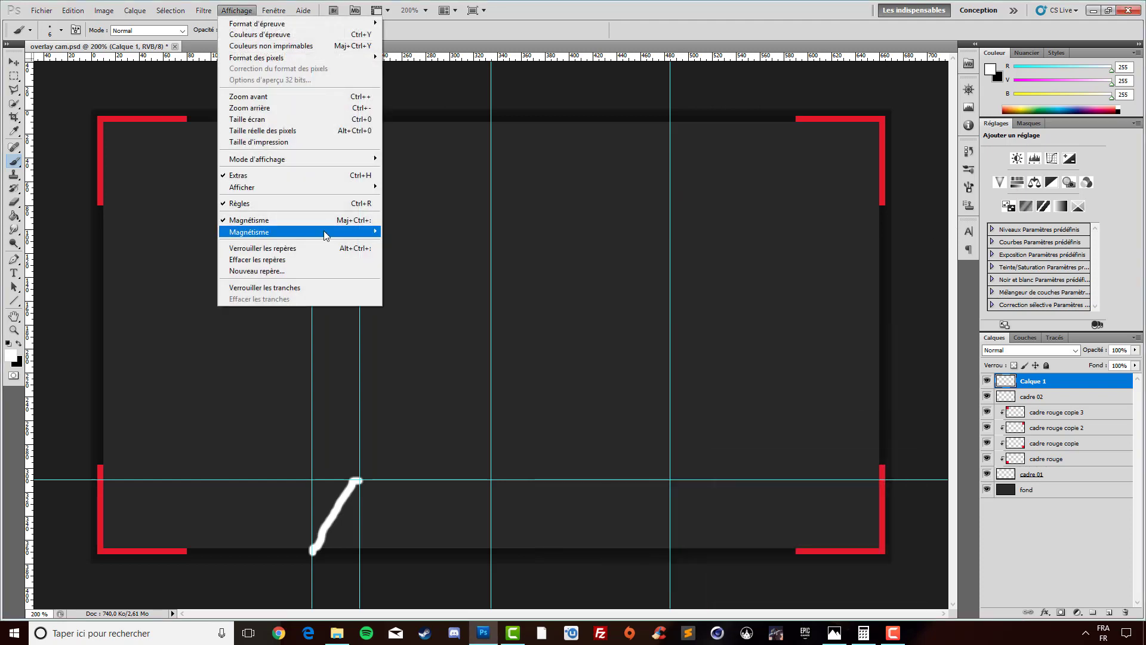
- Add a vertical guide at 445 px
{"action": "left_click", "coordinate": [315, 270]}
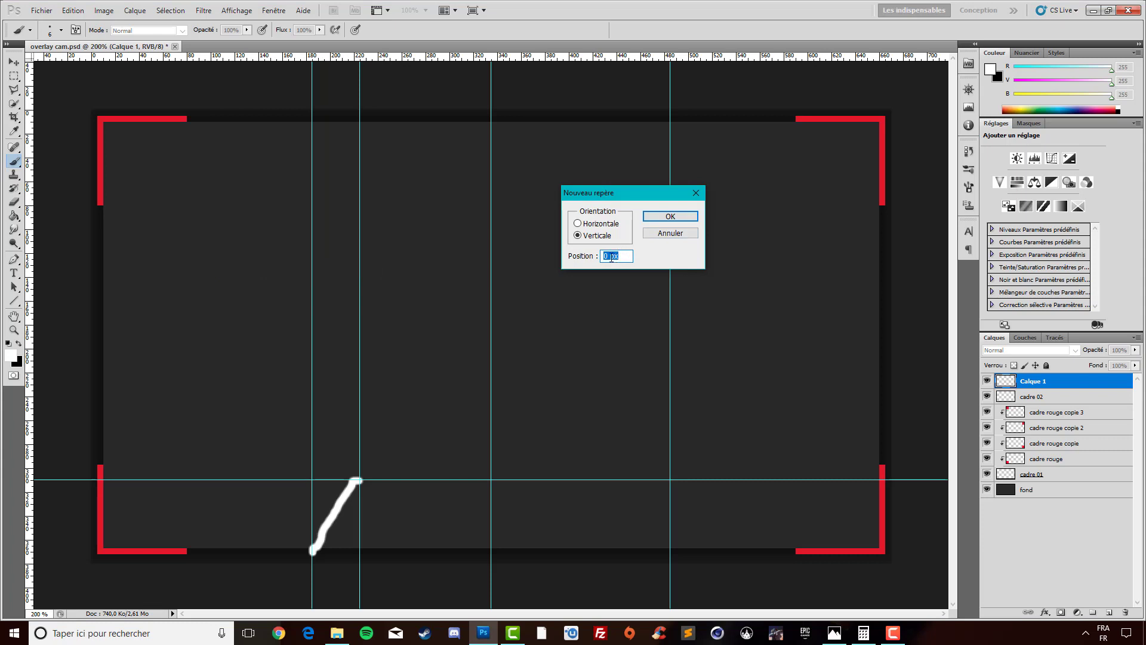
{"action": "left_click", "coordinate": [609, 257]}
{"action": "key", "text": "Return"}
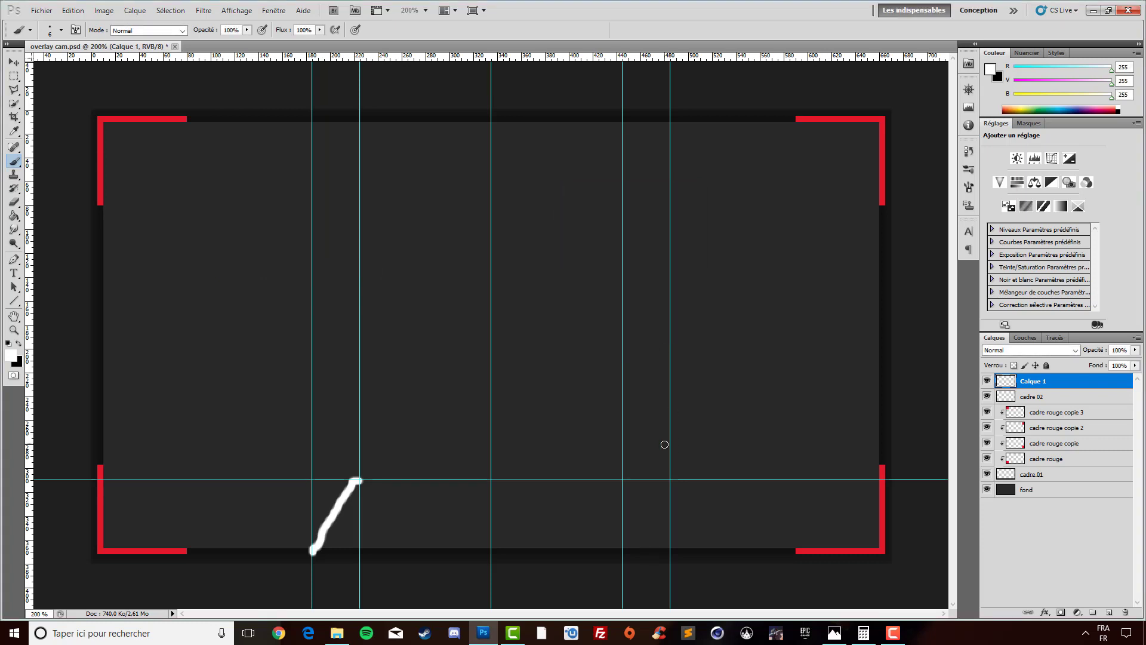
- Sketch the tab's right slant and top line, then delete the sketch layer
{"action": "left_click_drag", "start_coordinate": [622, 481], "coordinate": [671, 549]}
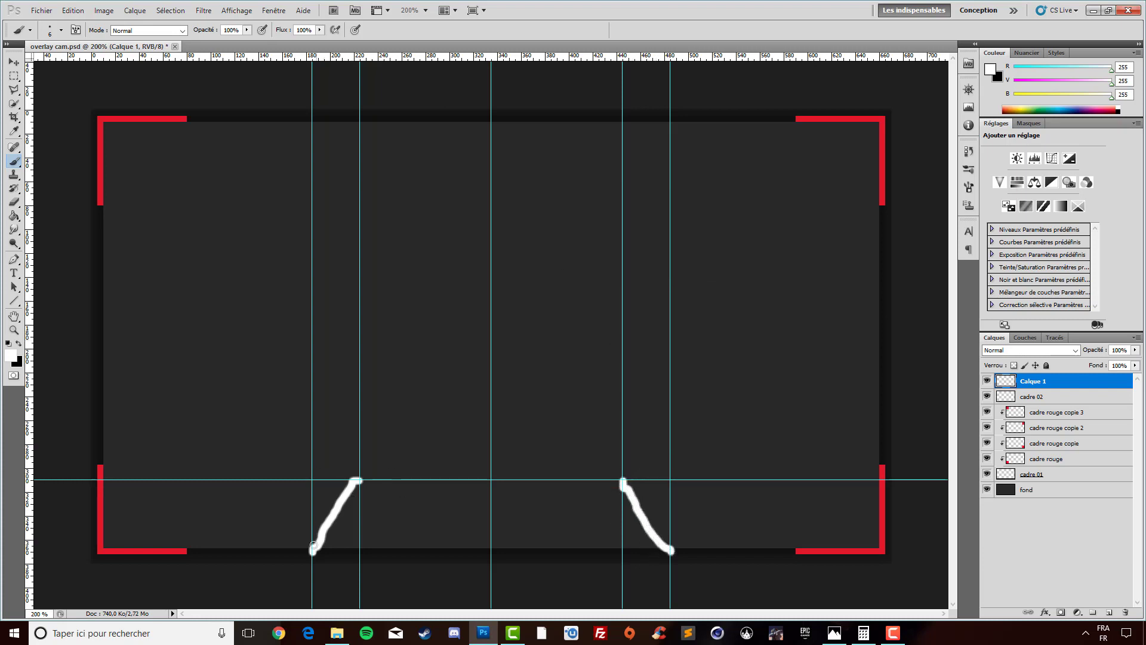
{"action": "left_click_drag", "start_coordinate": [357, 481], "coordinate": [624, 481]}
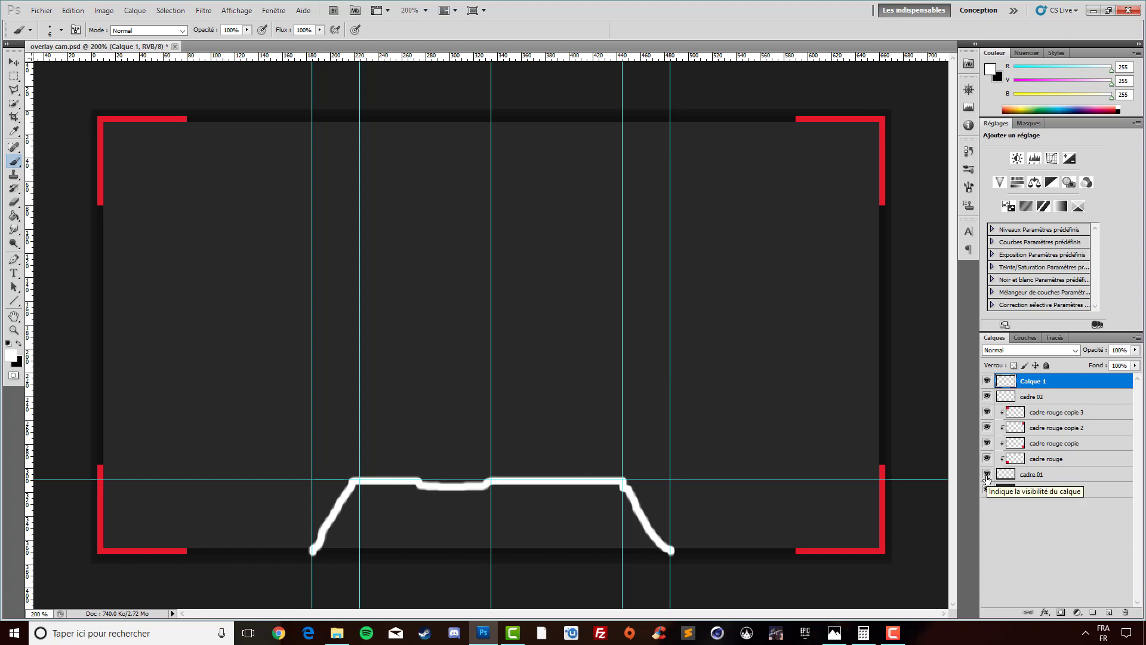
{"action": "key", "text": "Delete"}
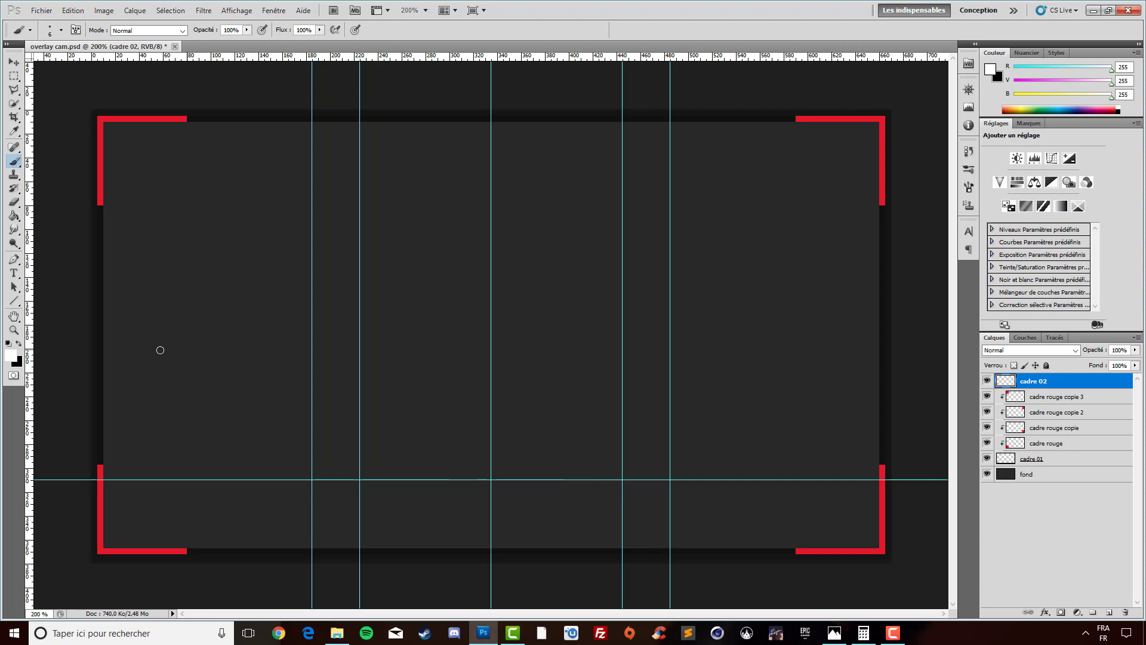
- Create a new top layer above cadre 02 and name it forme01
{"action": "key", "text": "z"}
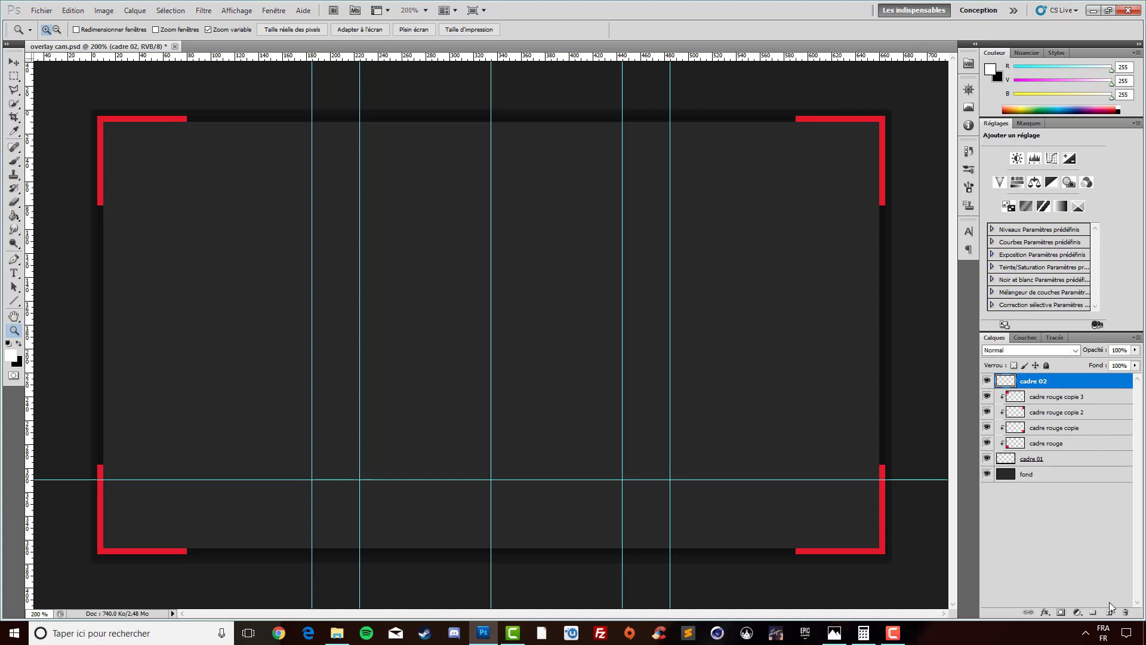
{"action": "left_click", "coordinate": [1109, 613]}
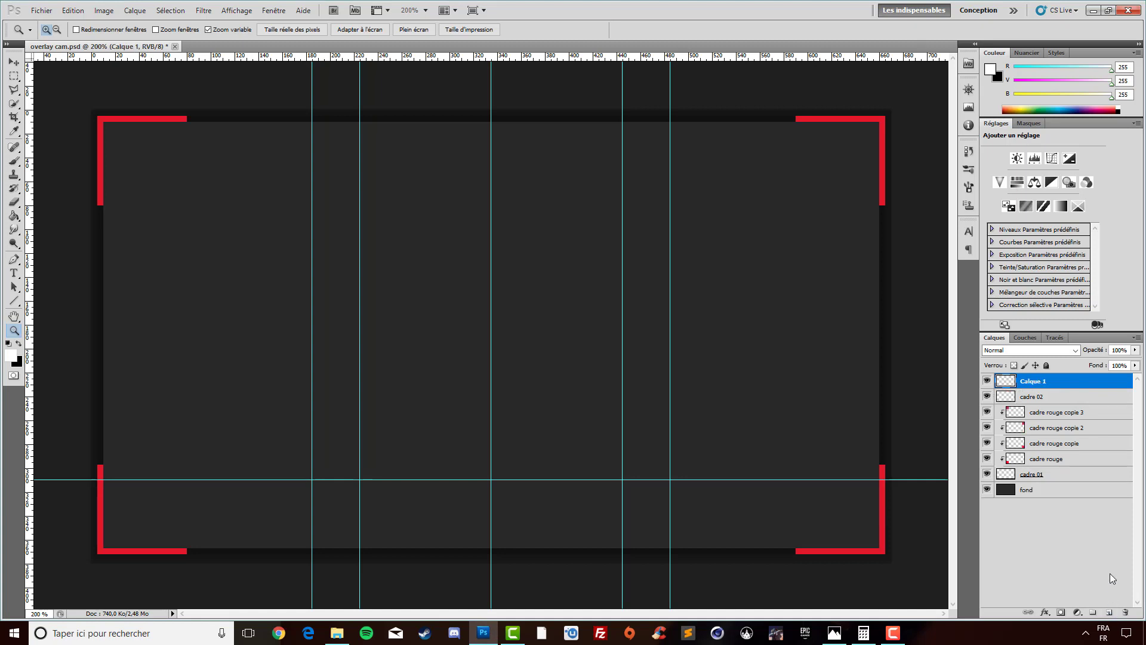
{"action": "double_click", "coordinate": [1035, 385]}
{"action": "type", "text": "forme"}
{"action": "type", "text": "01"}
{"action": "key", "text": "Return"}
- Zoom in step by step on the frame's bottom edge between the guides, settling at 800%
{"action": "left_click", "coordinate": [402, 540]}
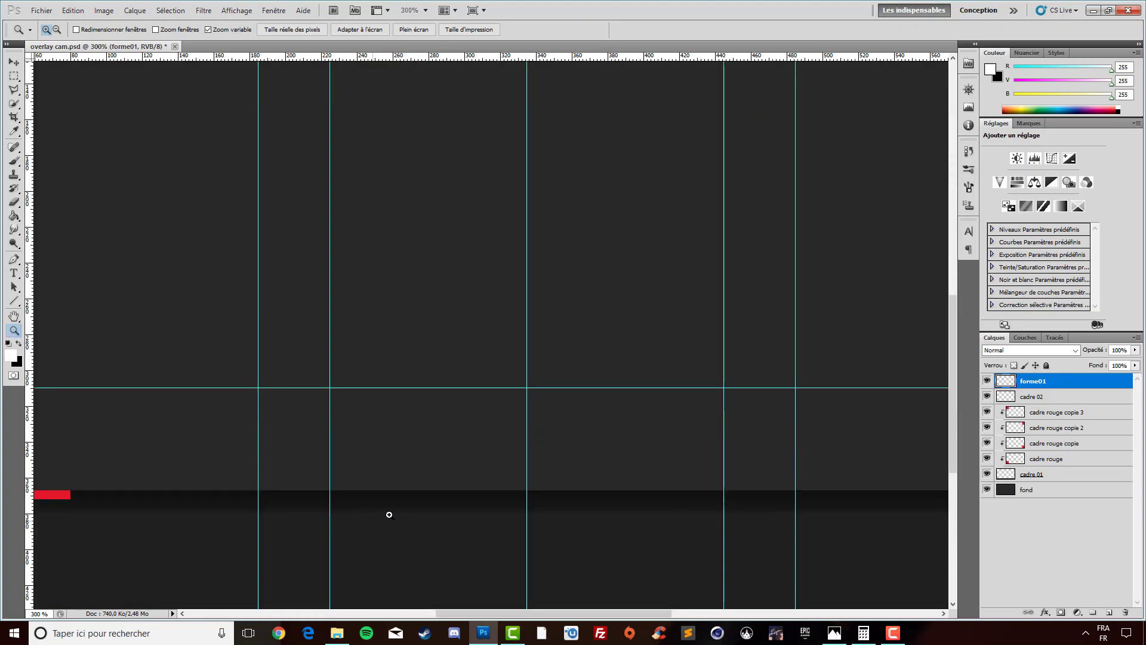
{"action": "left_click", "coordinate": [228, 457]}
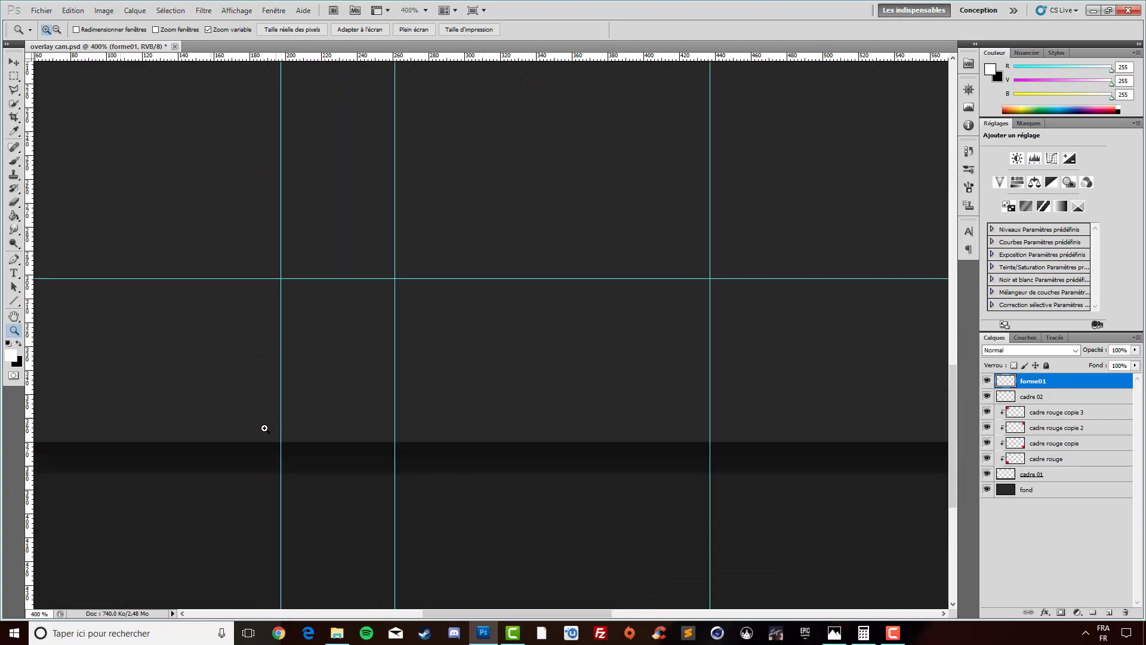
{"action": "left_click", "coordinate": [260, 443]}
{"action": "right_click", "coordinate": [346, 407]}
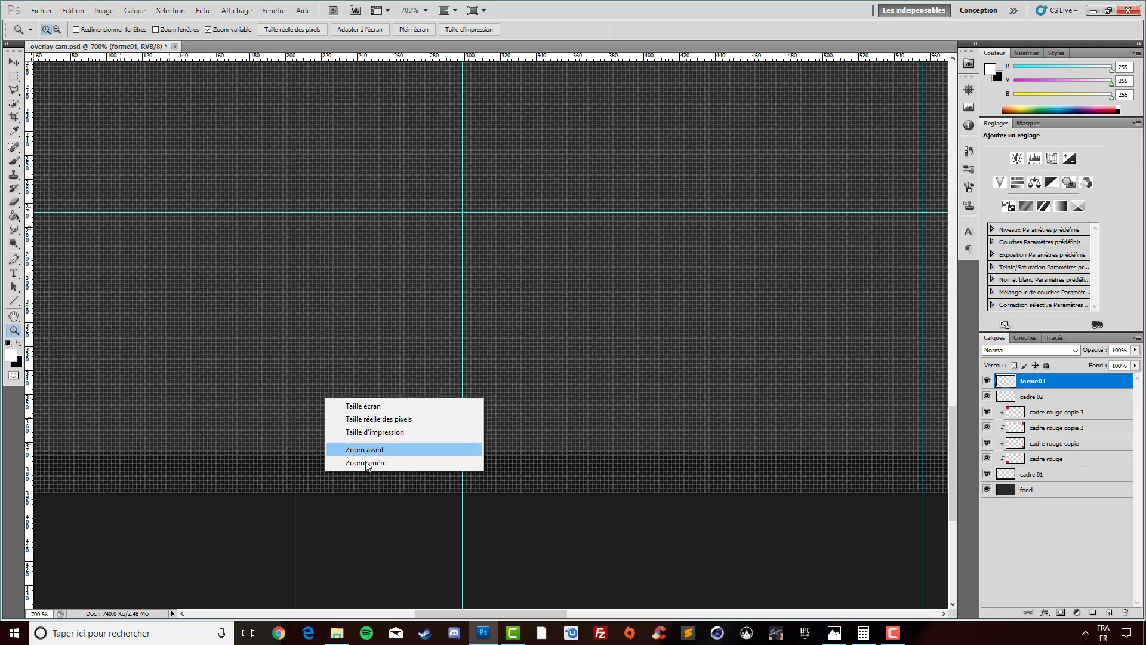
{"action": "left_click", "coordinate": [366, 463]}
{"action": "left_click", "coordinate": [358, 405]}
{"action": "right_click", "coordinate": [357, 404]}
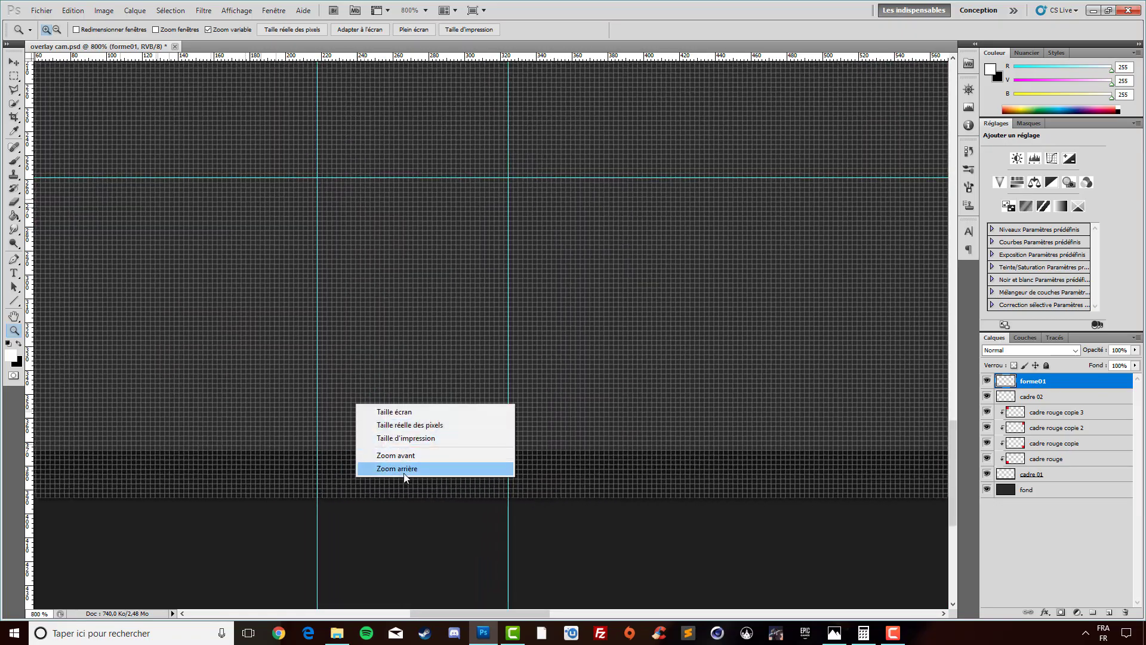
{"action": "left_click", "coordinate": [404, 475]}
{"action": "right_click", "coordinate": [386, 436]}
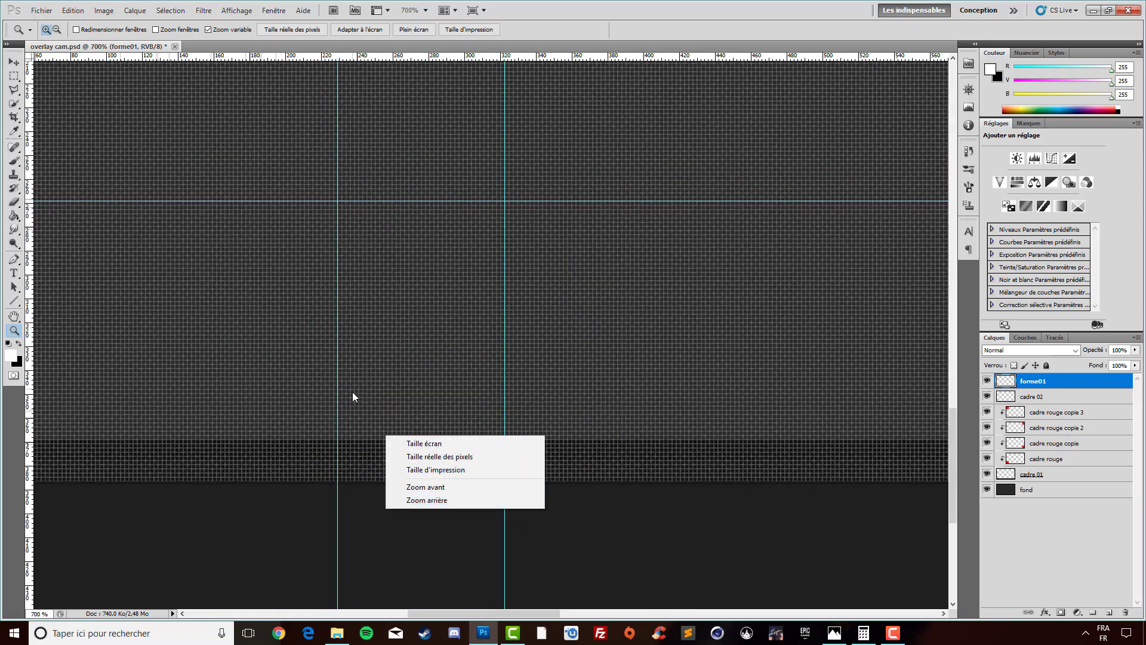
{"action": "left_click", "coordinate": [333, 428]}
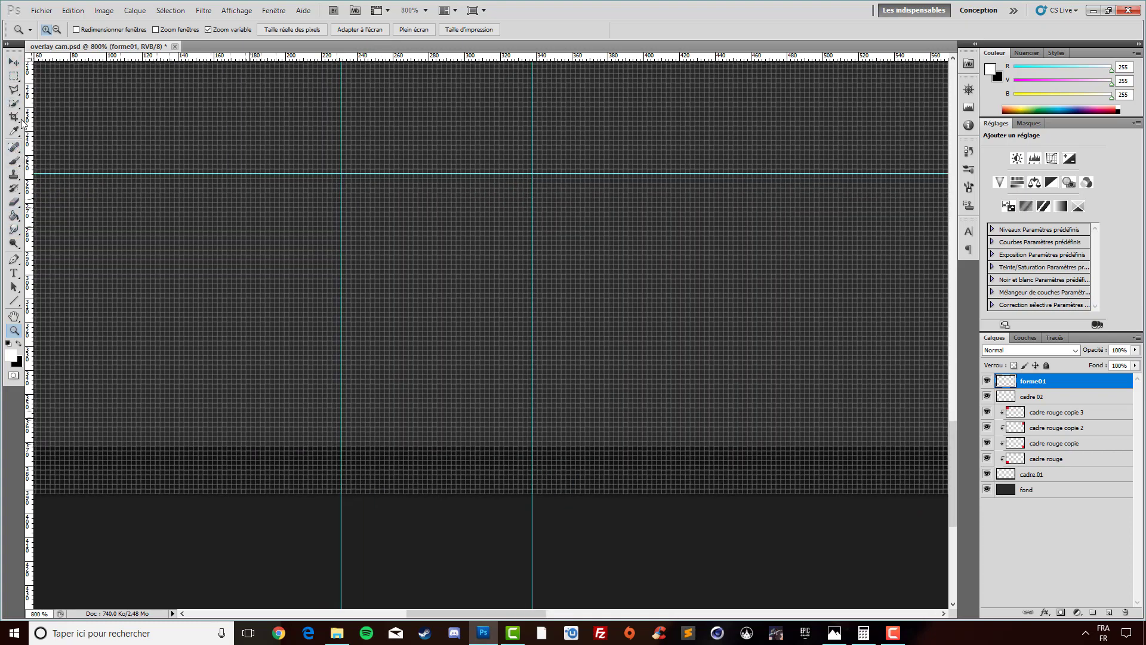
{"action": "left_click", "coordinate": [13, 260]}
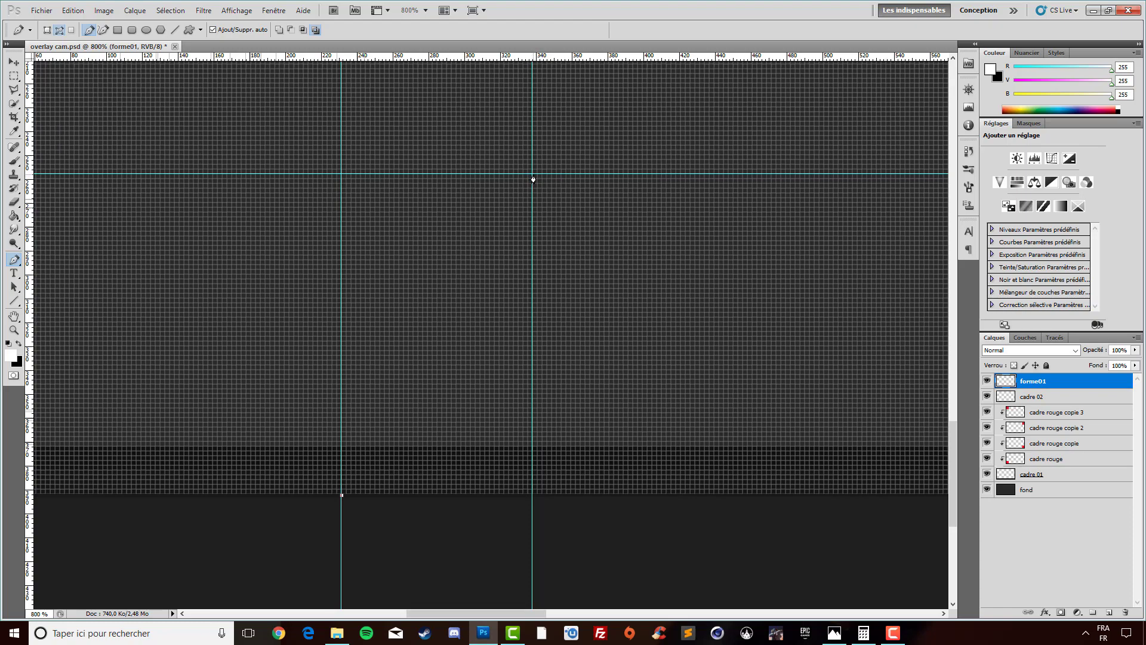
- Place the first path anchor at the guide intersection, then reframe the view around the frame
{"action": "left_click", "coordinate": [532, 175]}
{"action": "left_click_drag", "start_coordinate": [462, 616], "coordinate": [479, 616]}
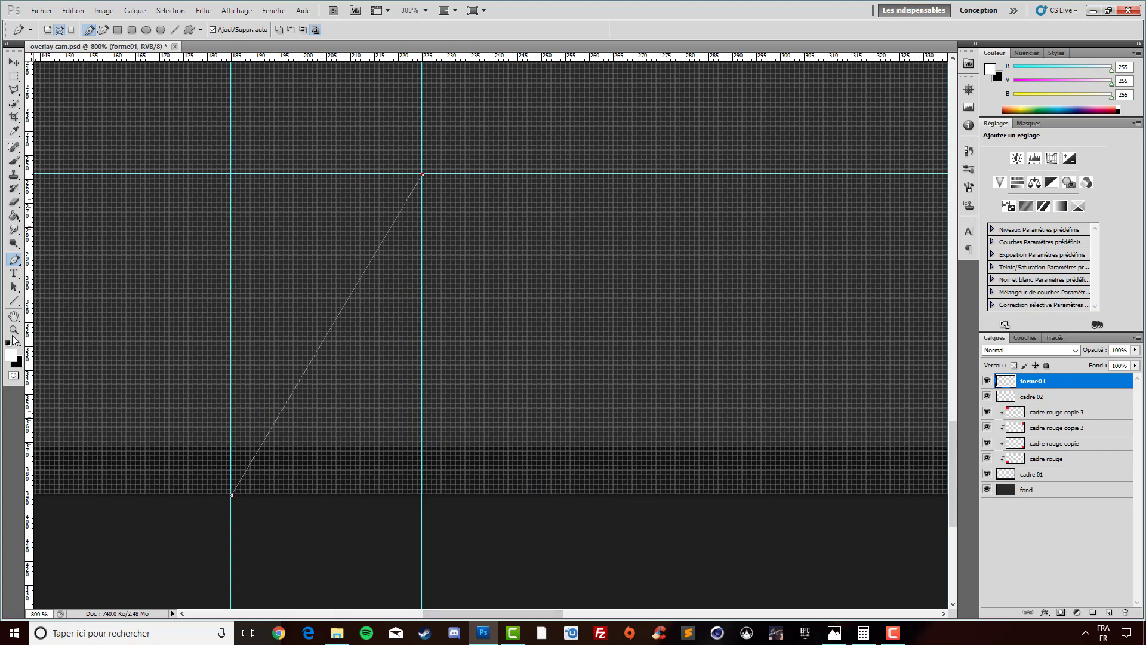
{"action": "left_click", "coordinate": [14, 330]}
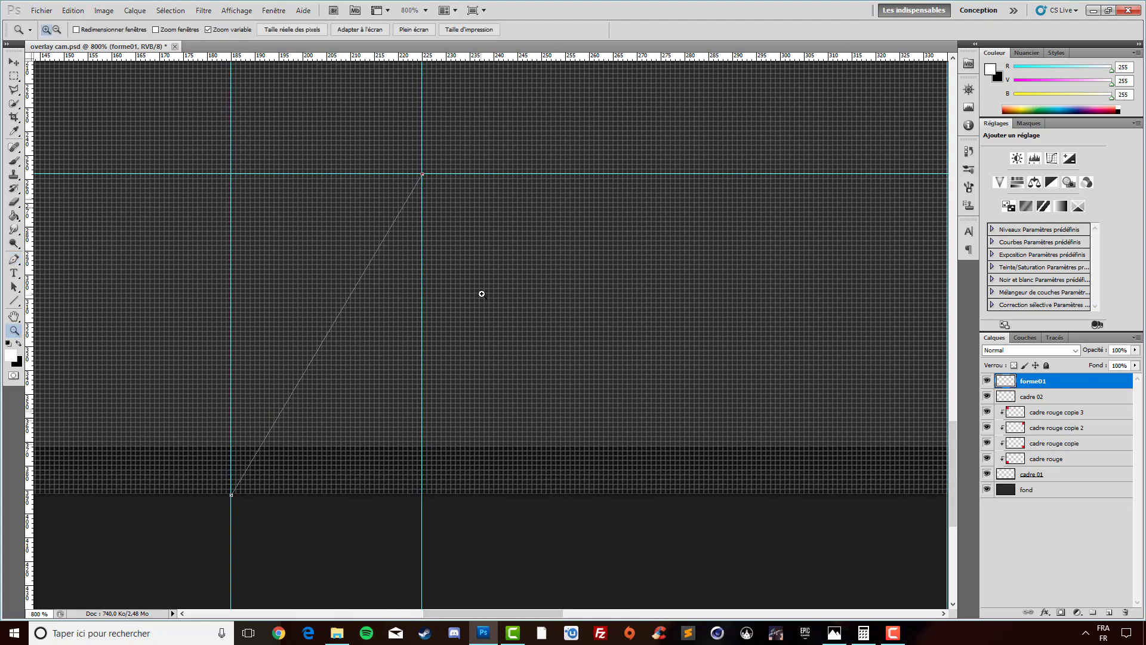
{"action": "right_click", "coordinate": [481, 292]}
{"action": "left_click", "coordinate": [537, 359]}
{"action": "right_click", "coordinate": [549, 311]}
{"action": "left_click", "coordinate": [591, 328]}
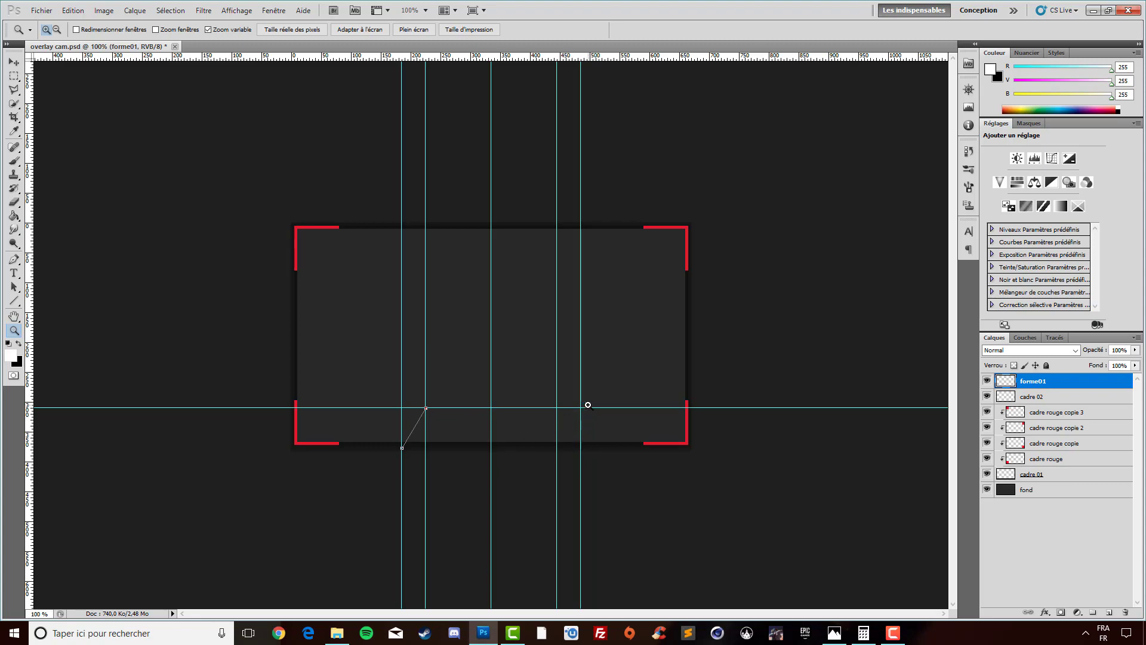
{"action": "left_click", "coordinate": [585, 402]}
{"action": "mouse_move", "coordinate": [613, 435]}
{"action": "left_mouse_down"}
{"action": "mouse_move", "coordinate": [673, 468]}
{"action": "mouse_move", "coordinate": [637, 325]}
{"action": "left_mouse_up"}
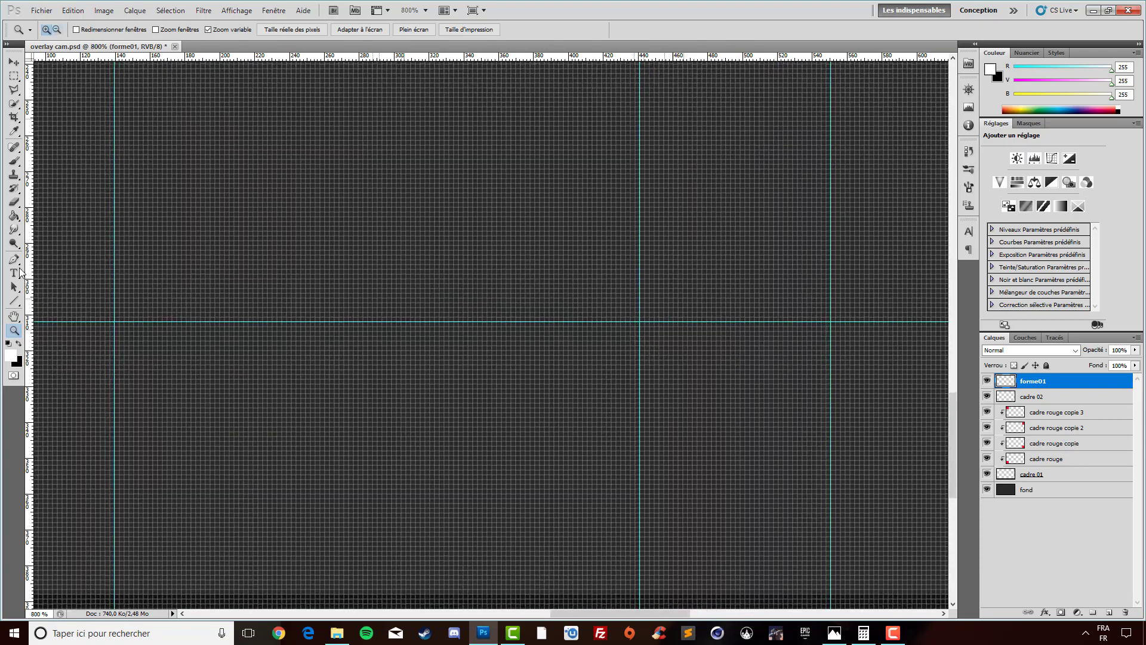
- Add a path anchor at the right guide intersection
{"action": "left_click", "coordinate": [14, 261]}
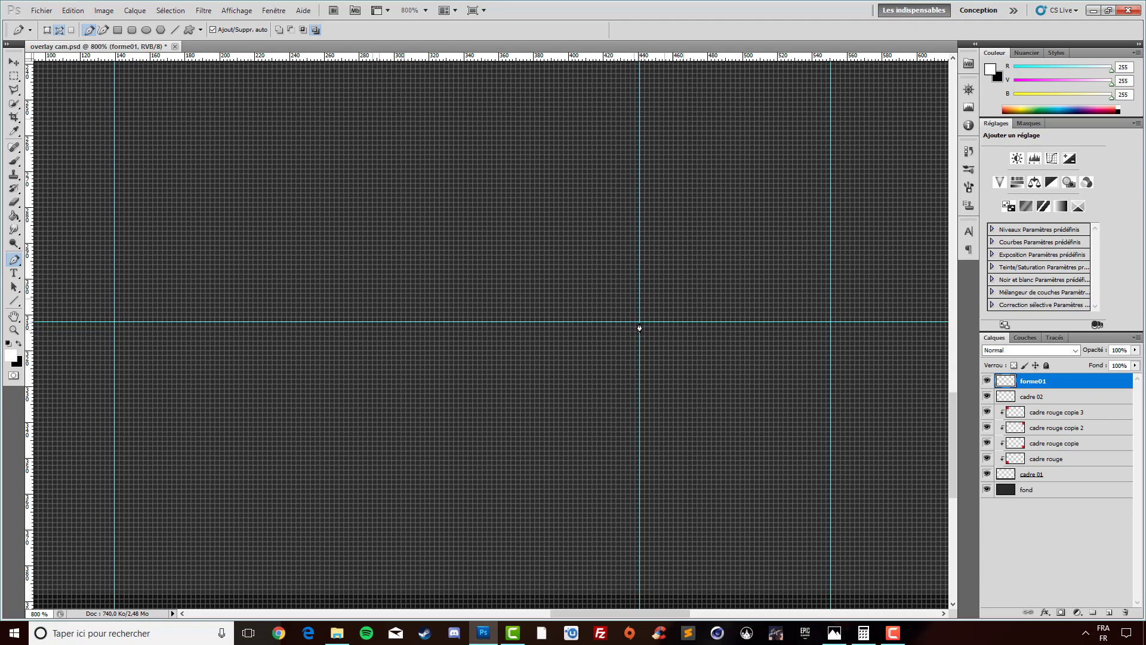
{"action": "left_click", "coordinate": [640, 322]}
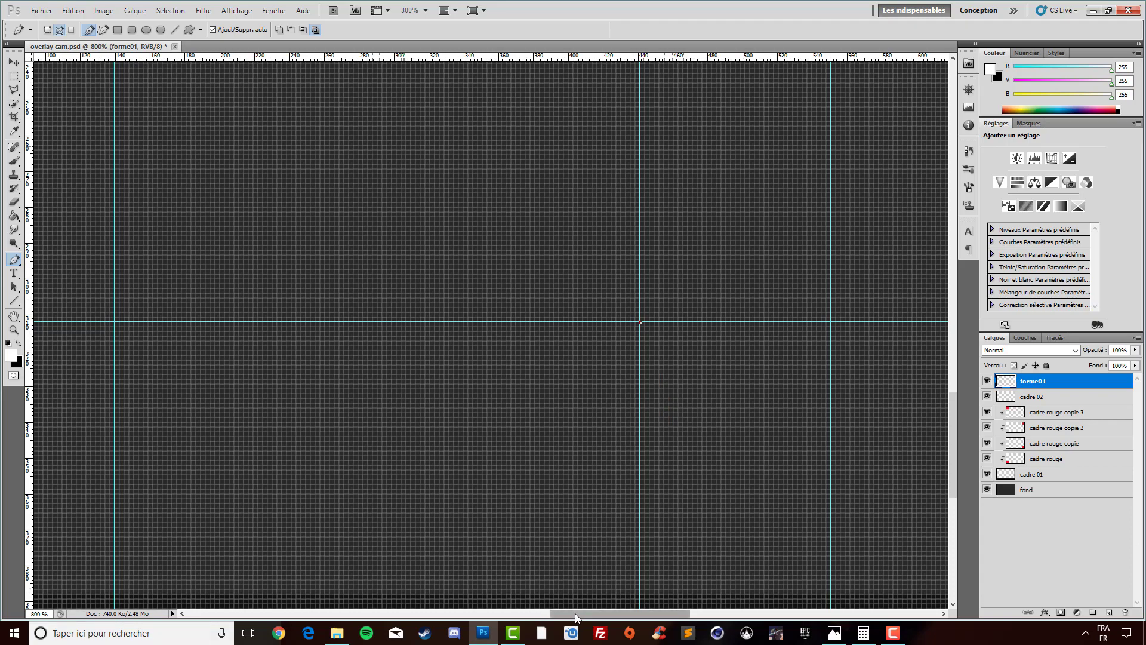
{"action": "mouse_move", "coordinate": [577, 614]}
{"action": "left_mouse_down"}
{"action": "mouse_move", "coordinate": [467, 615]}
{"action": "mouse_move", "coordinate": [589, 612]}
{"action": "left_mouse_up"}
{"action": "scroll", "coordinate": [549, 471], "scroll_direction": "down", "scroll_amount": 2}
{"action": "scroll", "coordinate": [637, 386], "scroll_direction": "down", "scroll_amount": 3}
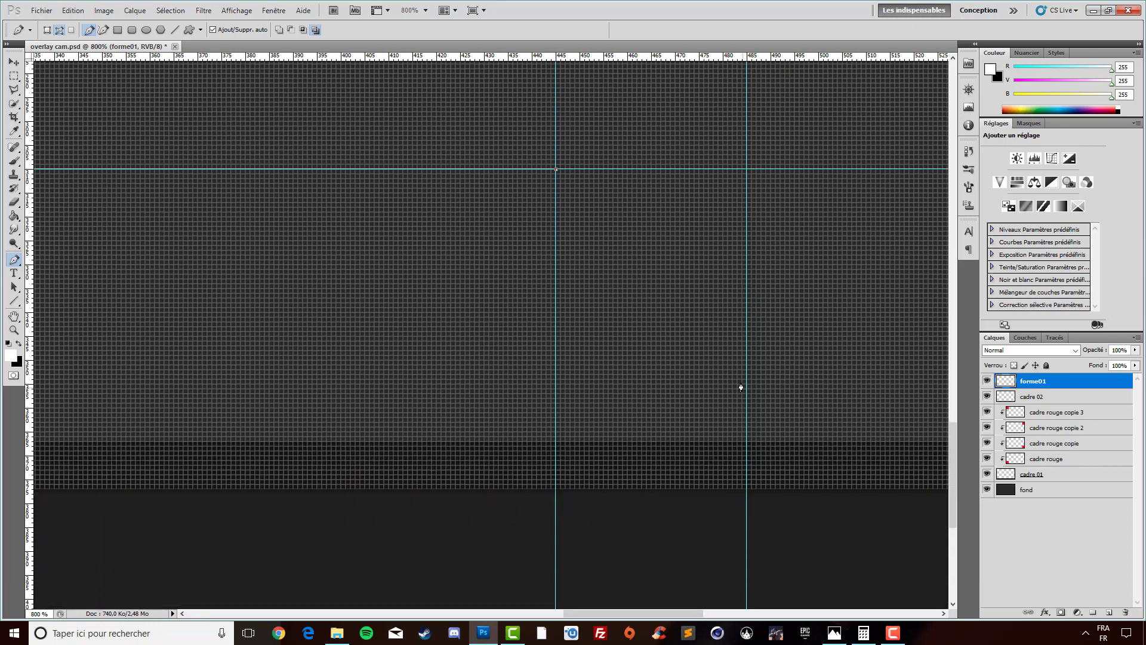
{"action": "scroll", "coordinate": [739, 386], "scroll_direction": "down", "scroll_amount": 1}
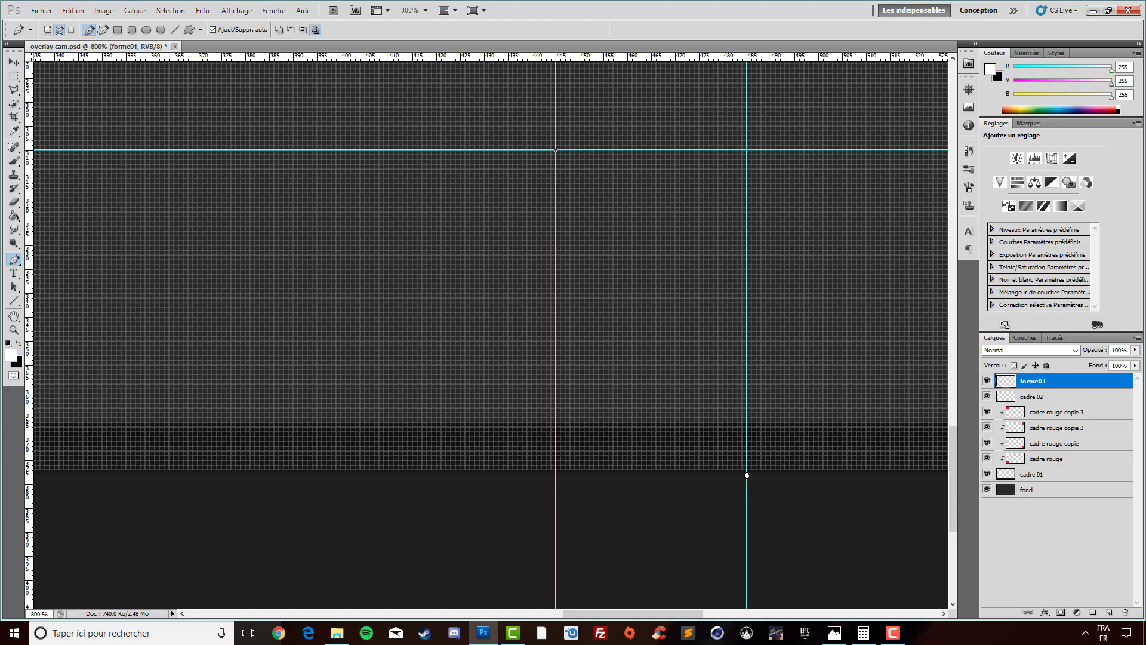
- Add the bottom-edge anchor, close the trapezoid at its start, and view at actual pixel size
{"action": "left_click", "coordinate": [747, 470]}
{"action": "left_click_drag", "start_coordinate": [655, 619], "coordinate": [484, 619]}
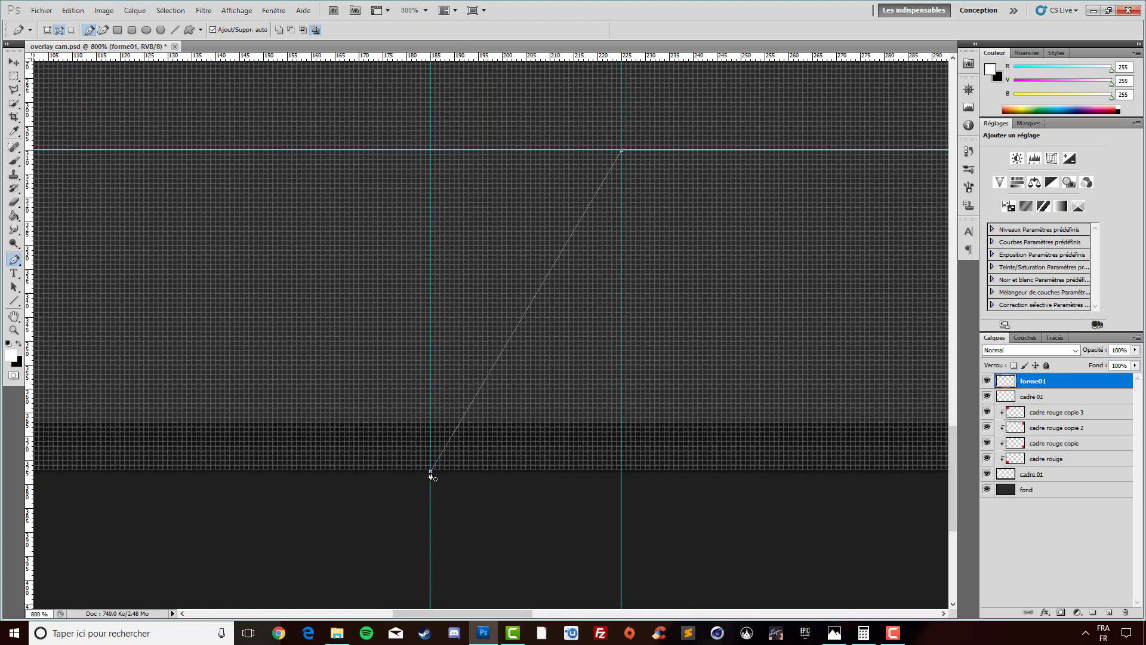
{"action": "left_click", "coordinate": [431, 472]}
{"action": "left_click", "coordinate": [14, 330]}
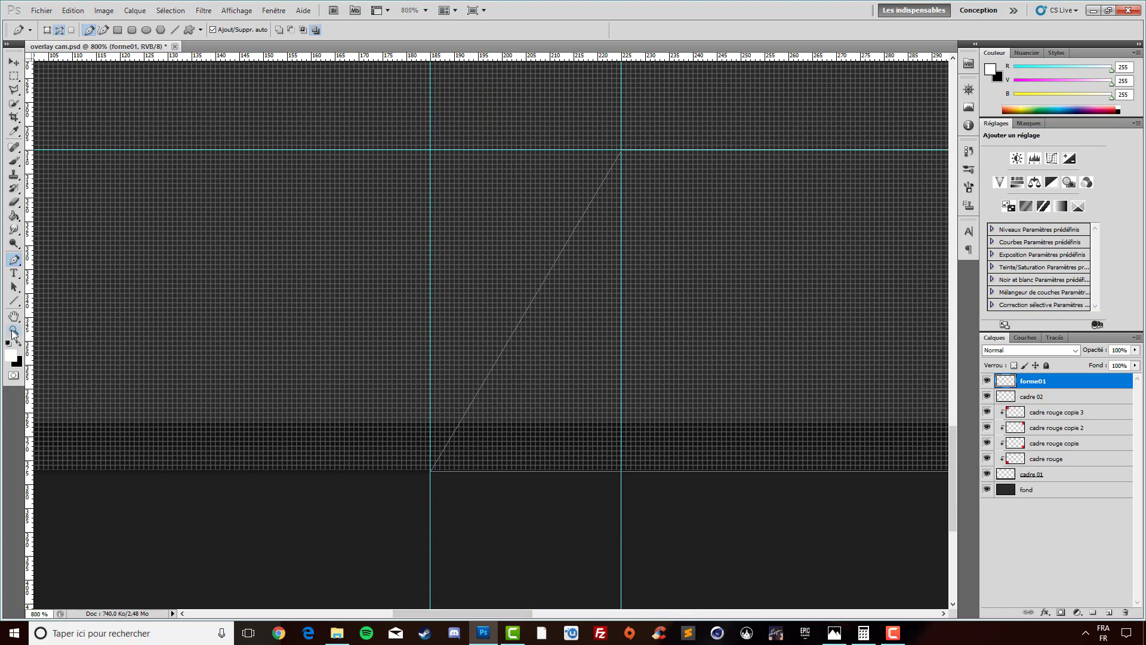
{"action": "right_click", "coordinate": [672, 241]}
{"action": "left_click", "coordinate": [739, 266]}
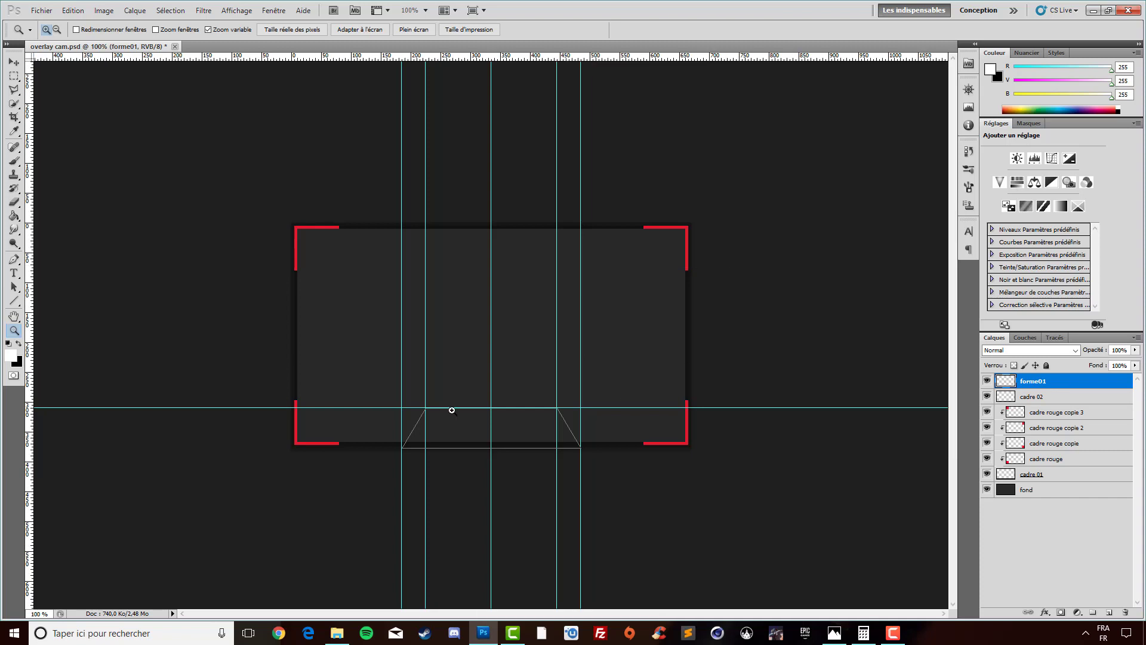
- At 200%, convert the trapezoid path into a selection with a 0 px feather radius
{"action": "key", "text": "ctrl+plus"}
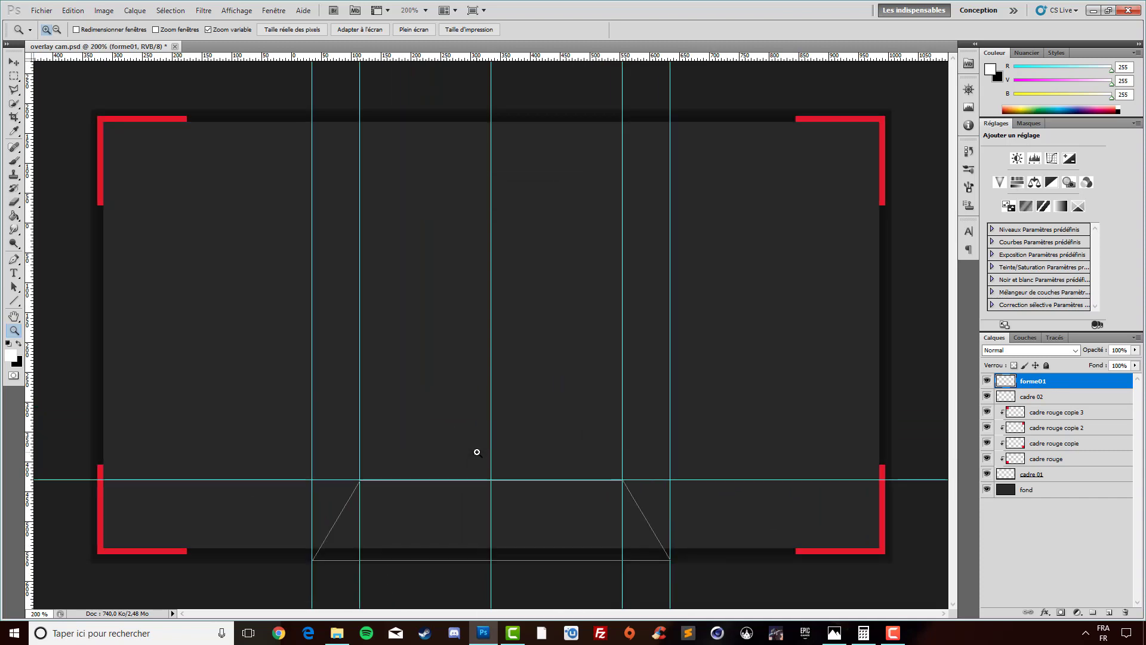
{"action": "left_click", "coordinate": [13, 259]}
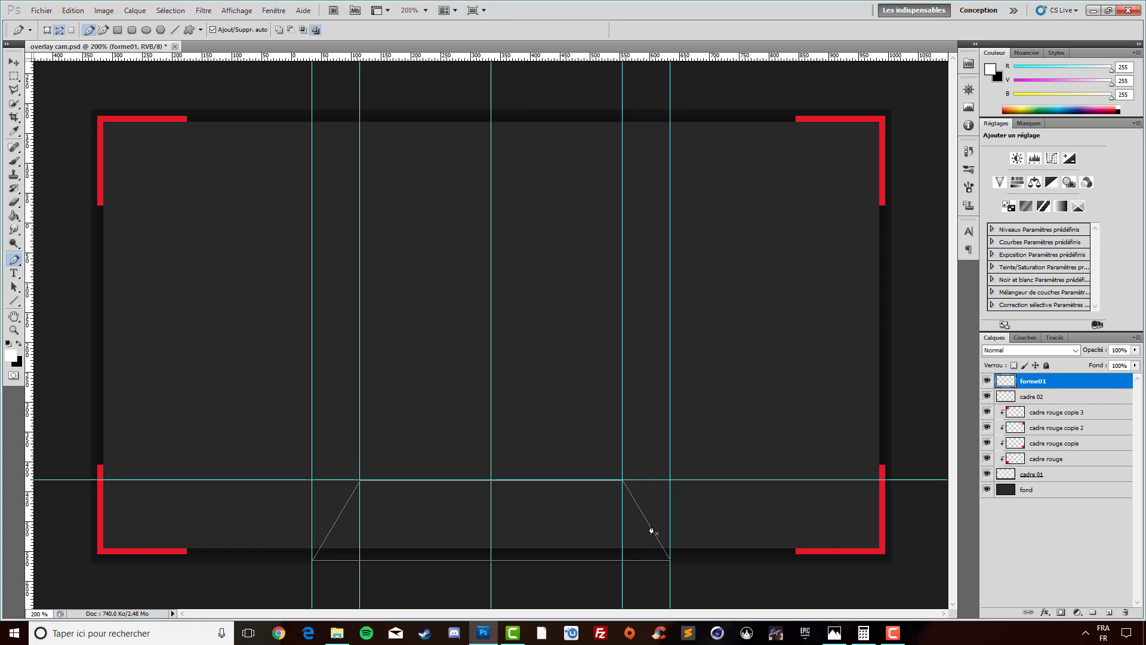
{"action": "right_click", "coordinate": [651, 532]}
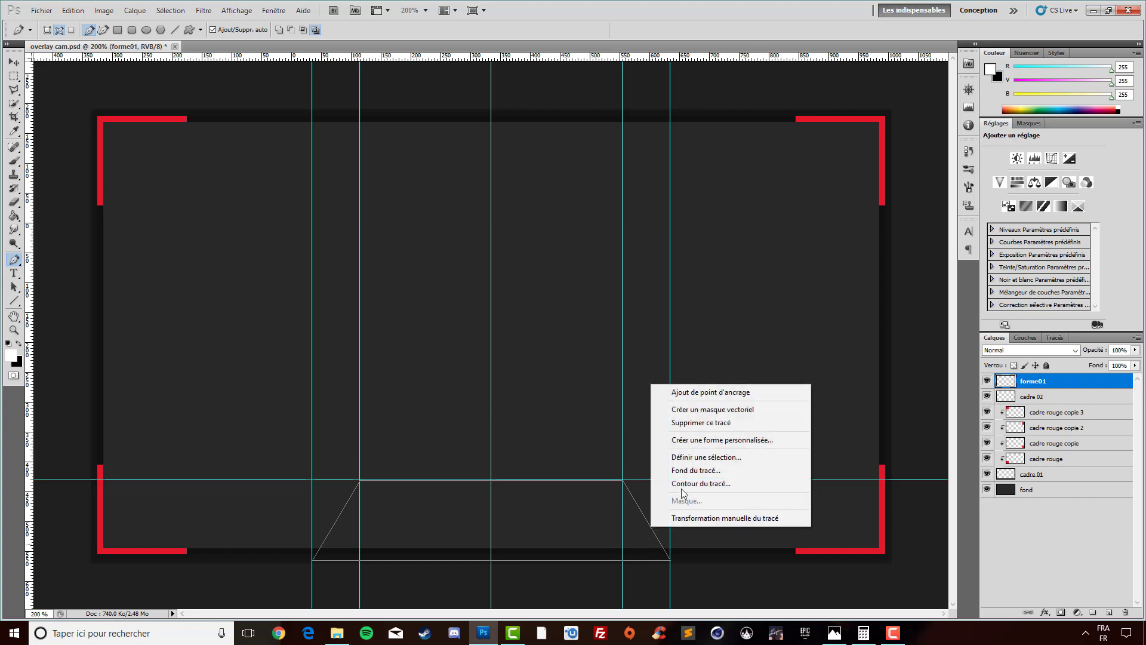
{"action": "left_click", "coordinate": [722, 457]}
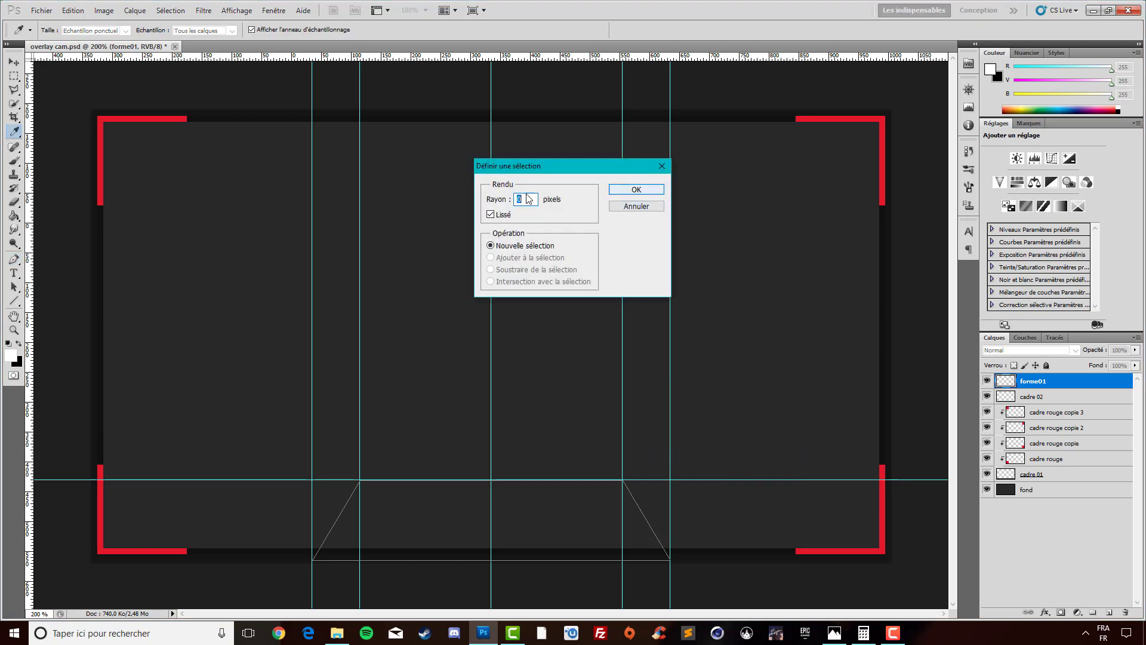
{"action": "type", "text": "0"}
{"action": "left_click", "coordinate": [641, 196]}
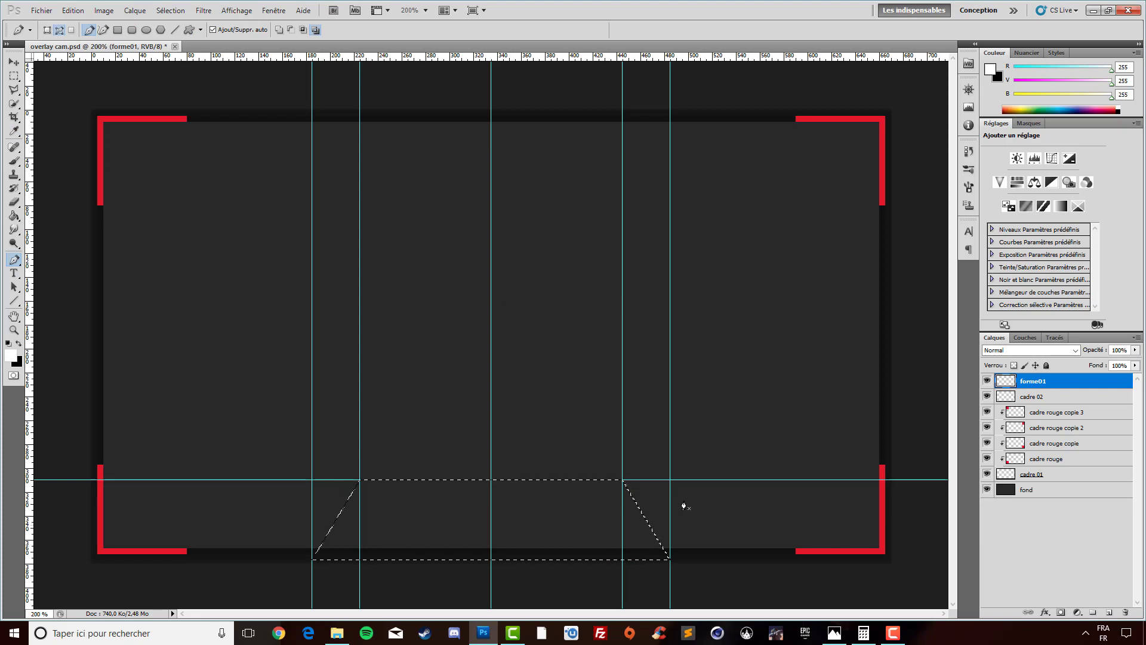
{"action": "left_click", "coordinate": [12, 217]}
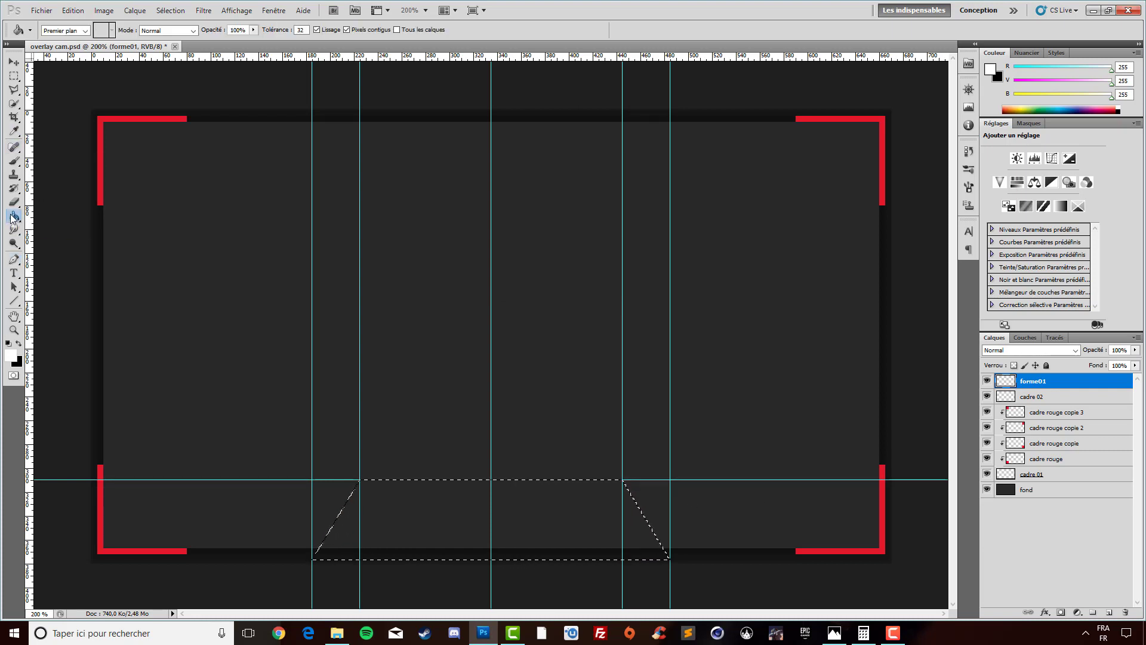
- Set the foreground colour to dark grey #101010
{"action": "left_click", "coordinate": [18, 344]}
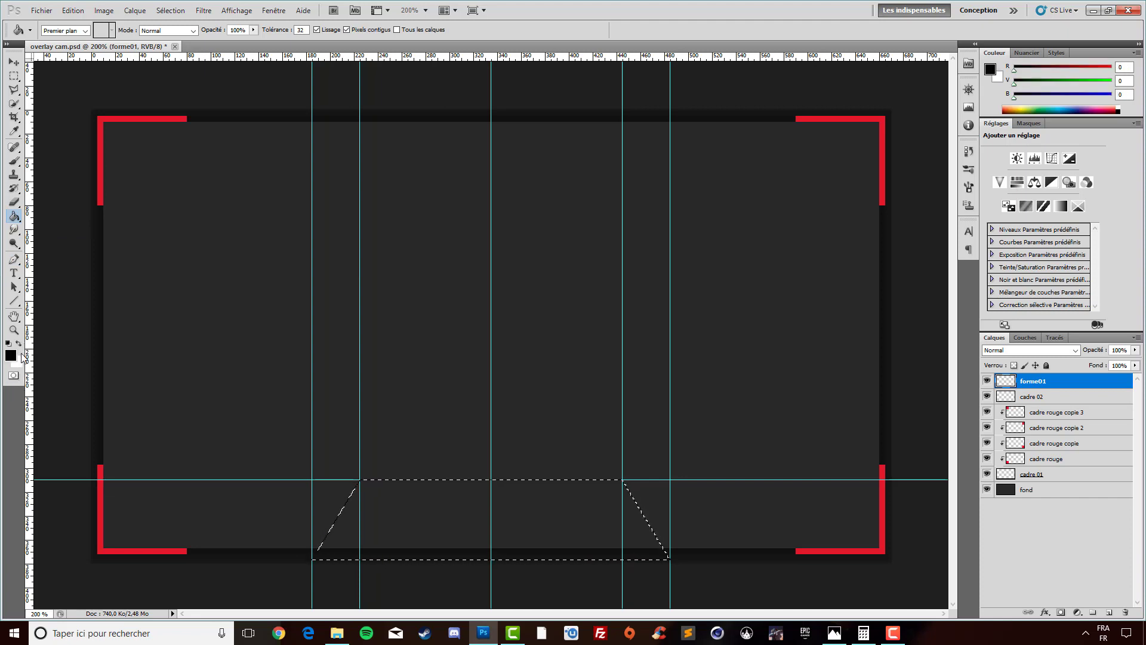
{"action": "key", "text": "i"}
{"action": "left_click", "coordinate": [11, 354]}
{"action": "left_click", "coordinate": [902, 254]}
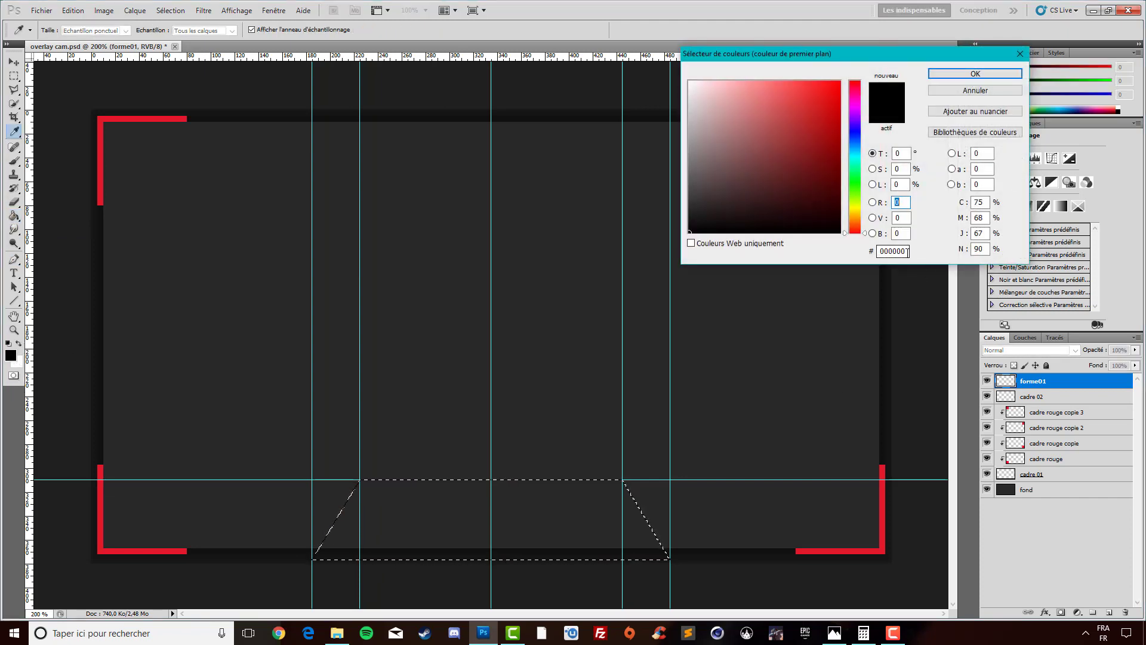
{"action": "type", "text": "101010"}
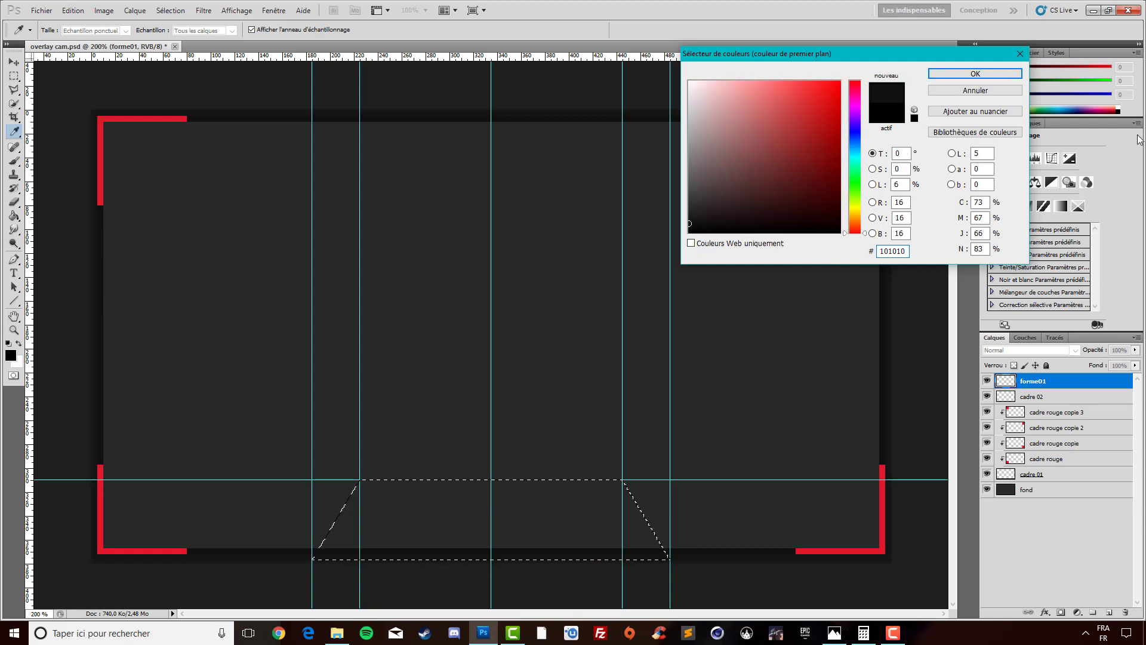
{"action": "left_click", "coordinate": [975, 73]}
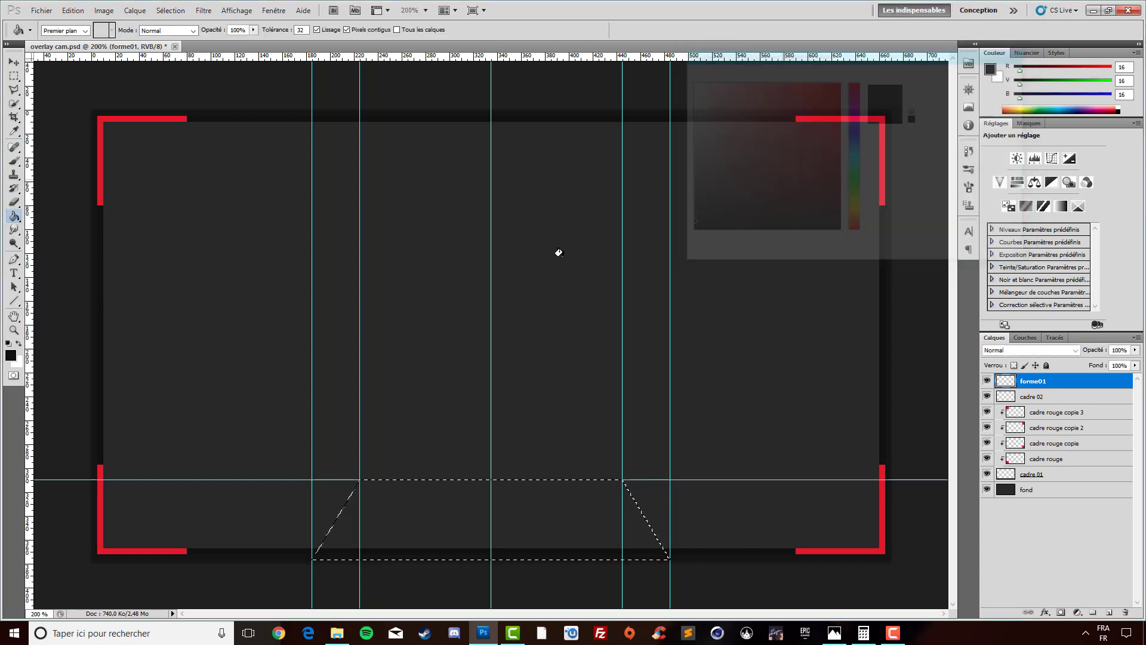
- Fill the trapezoid selection with the dark grey and deselect it
{"action": "key", "text": "g"}
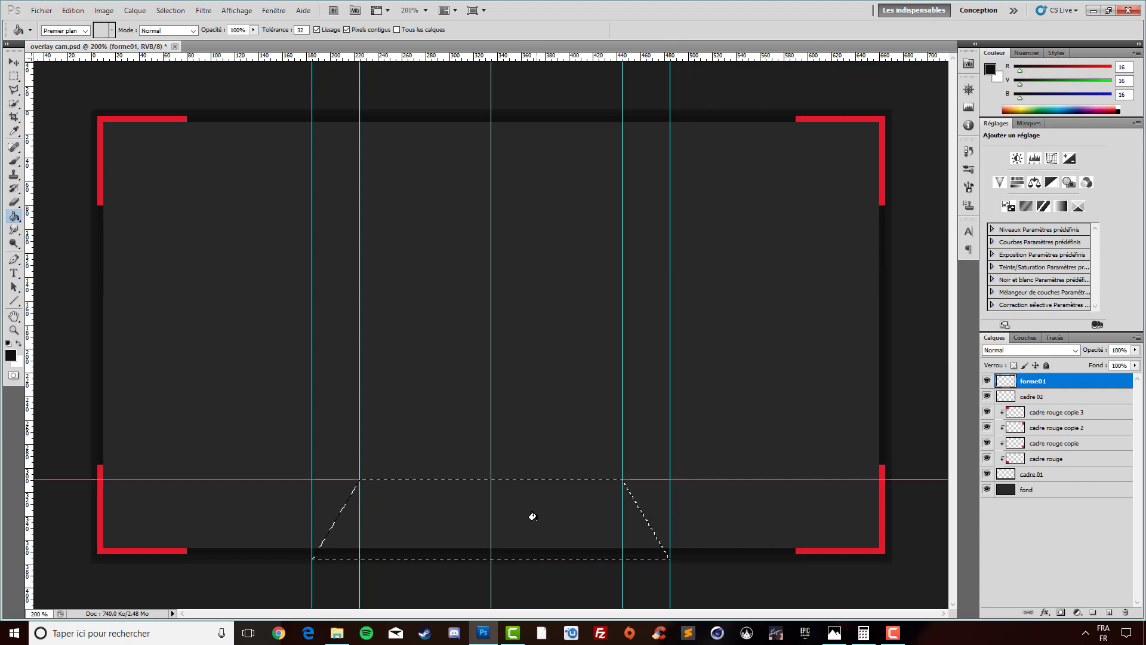
{"action": "left_click", "coordinate": [535, 516]}
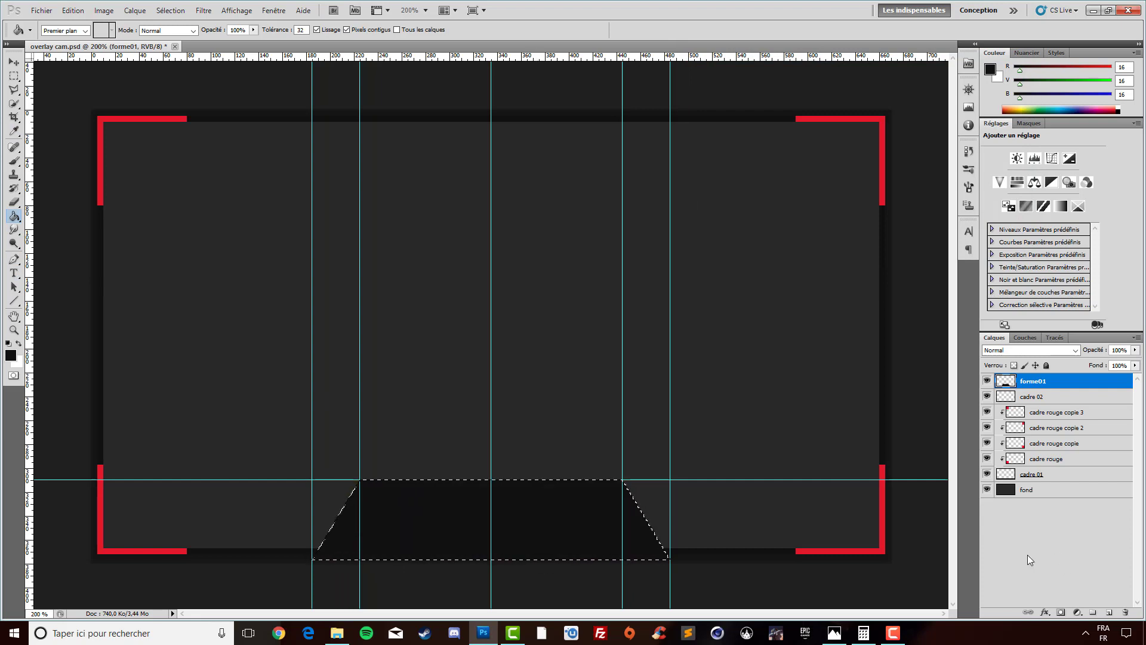
{"action": "key", "text": "ctrl+d"}
{"action": "left_click", "coordinate": [14, 62]}
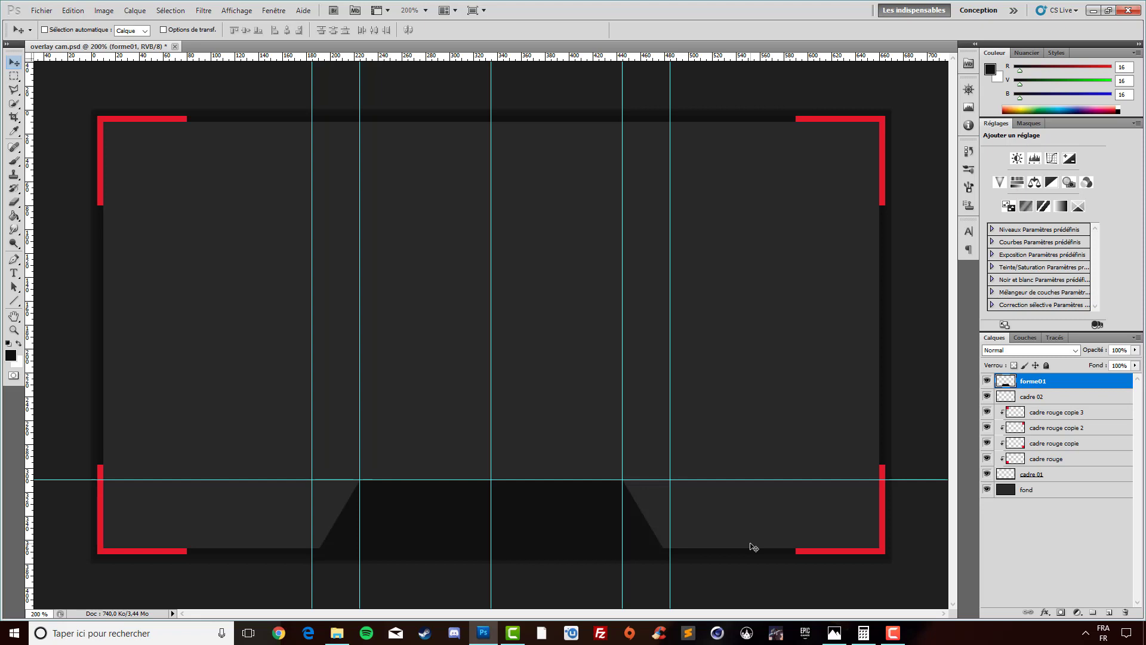
- Hide the guides and move forme01 below cadre 02 in the layer stack
{"action": "key", "text": "ctrl+h"}
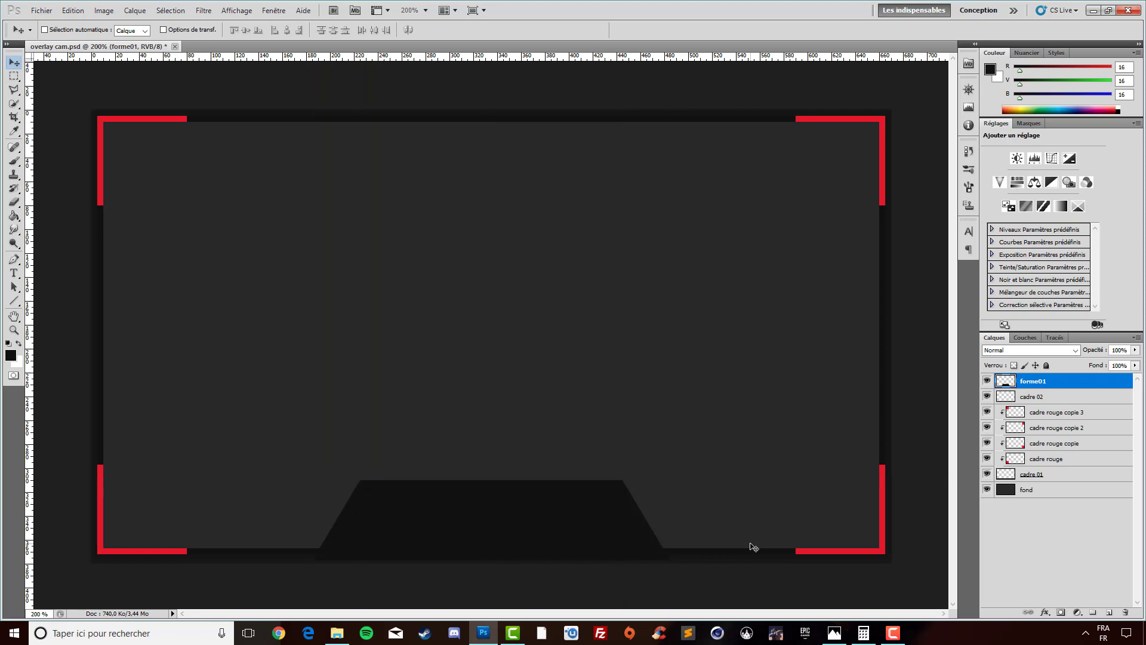
{"action": "key", "text": "ctrl+h"}
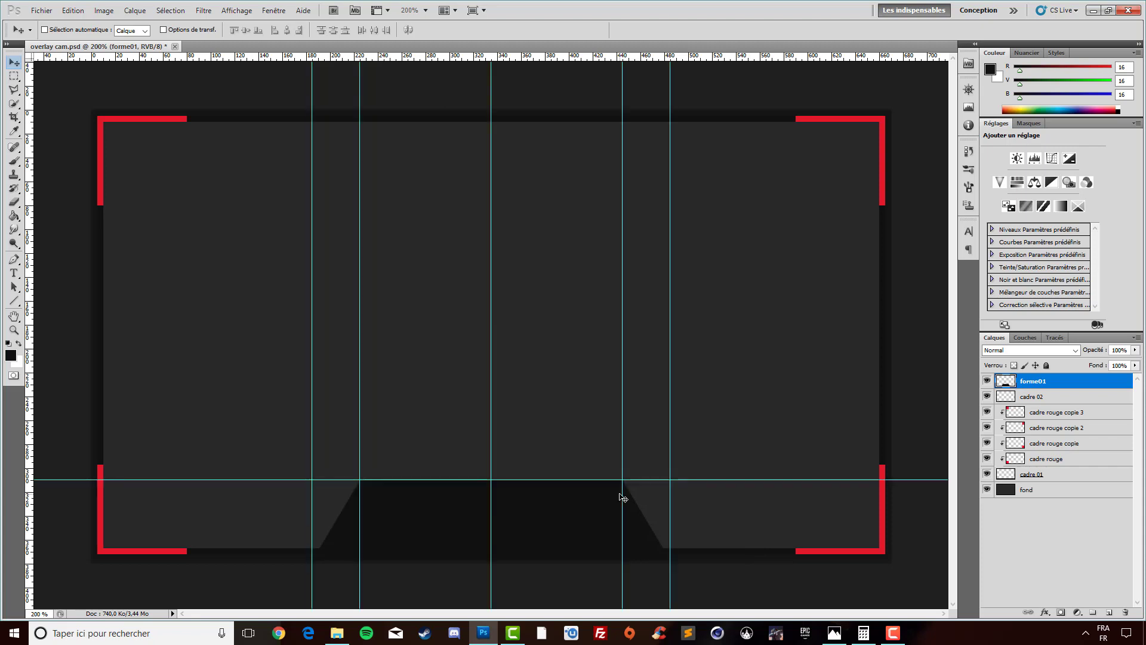
{"action": "key", "text": "ctrl+h"}
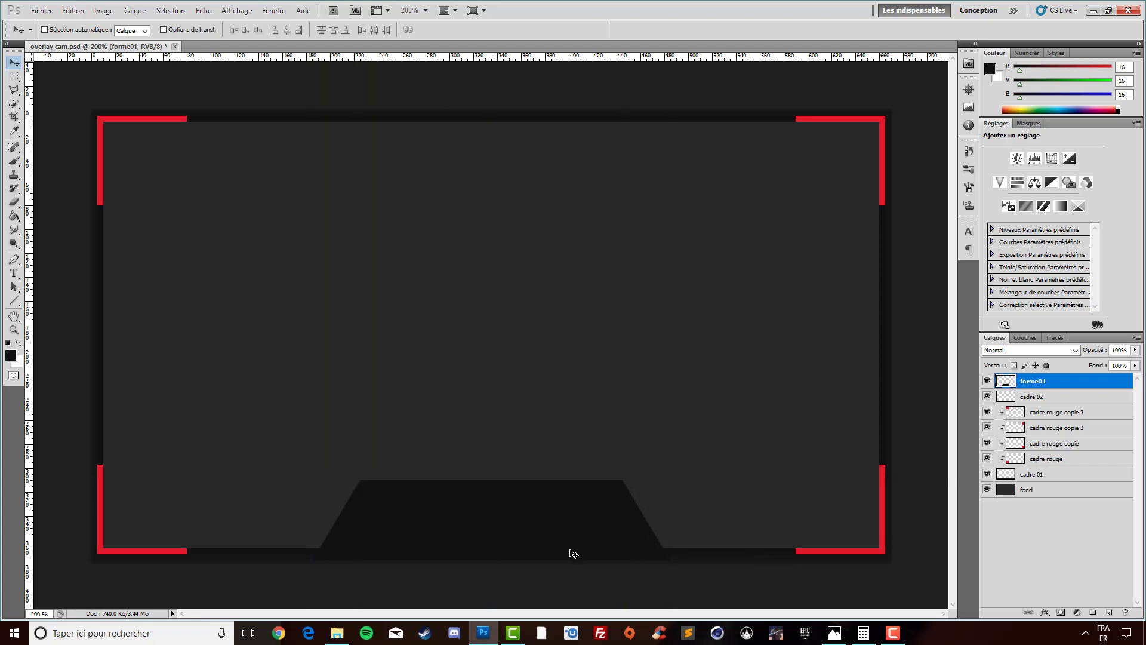
{"action": "left_click_drag", "start_coordinate": [1050, 388], "coordinate": [1055, 406]}
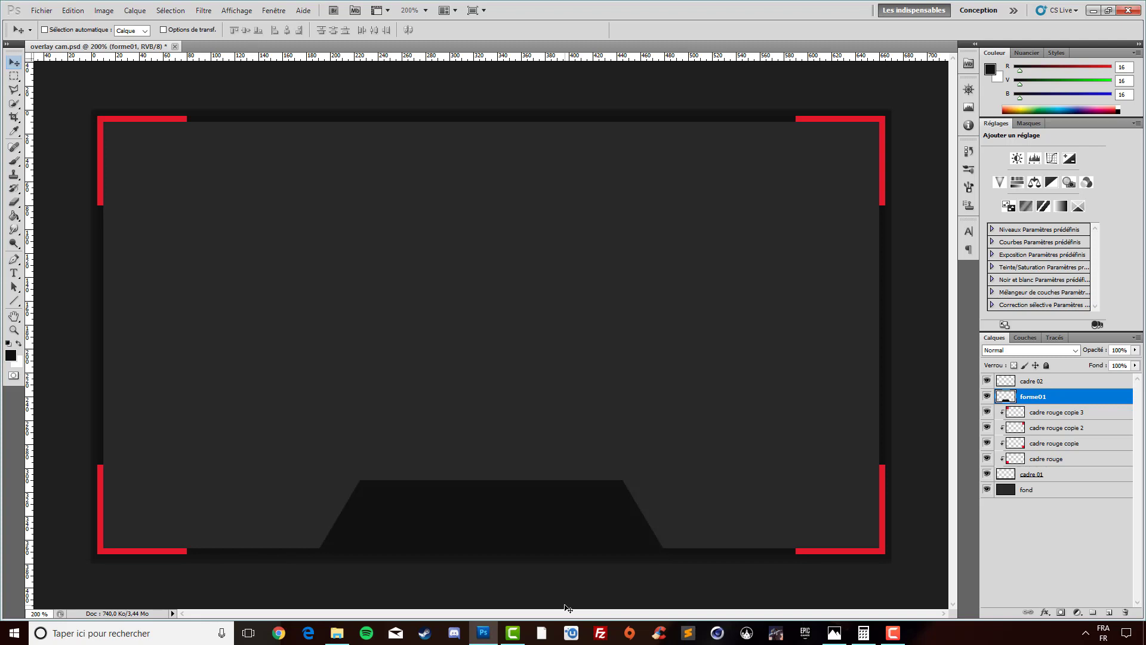
- Start a text layer Calque 1 inside the tab, just above forme01, discarding the extra one
{"action": "left_click", "coordinate": [13, 273]}
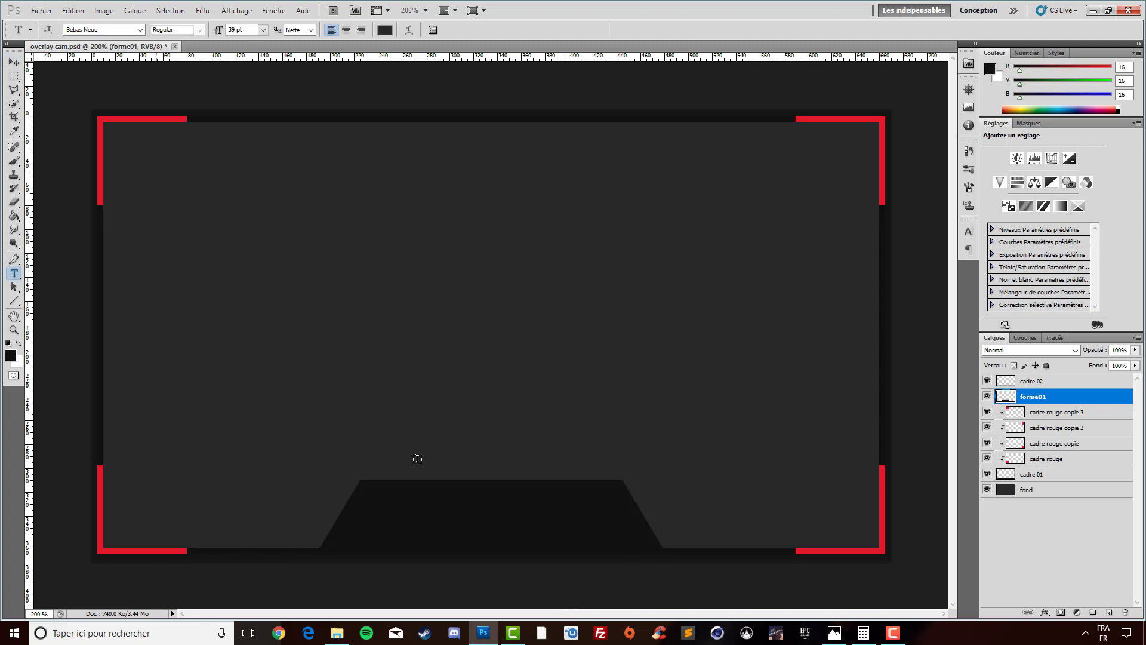
{"action": "left_click", "coordinate": [479, 522]}
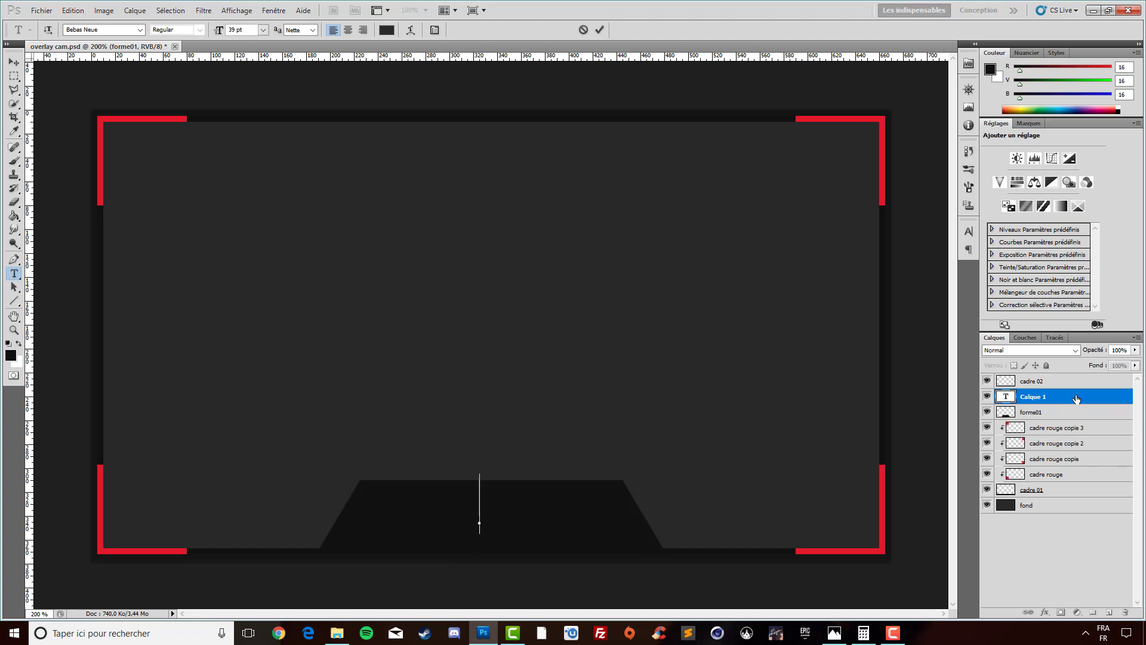
{"action": "left_click_drag", "start_coordinate": [1054, 399], "coordinate": [1057, 405]}
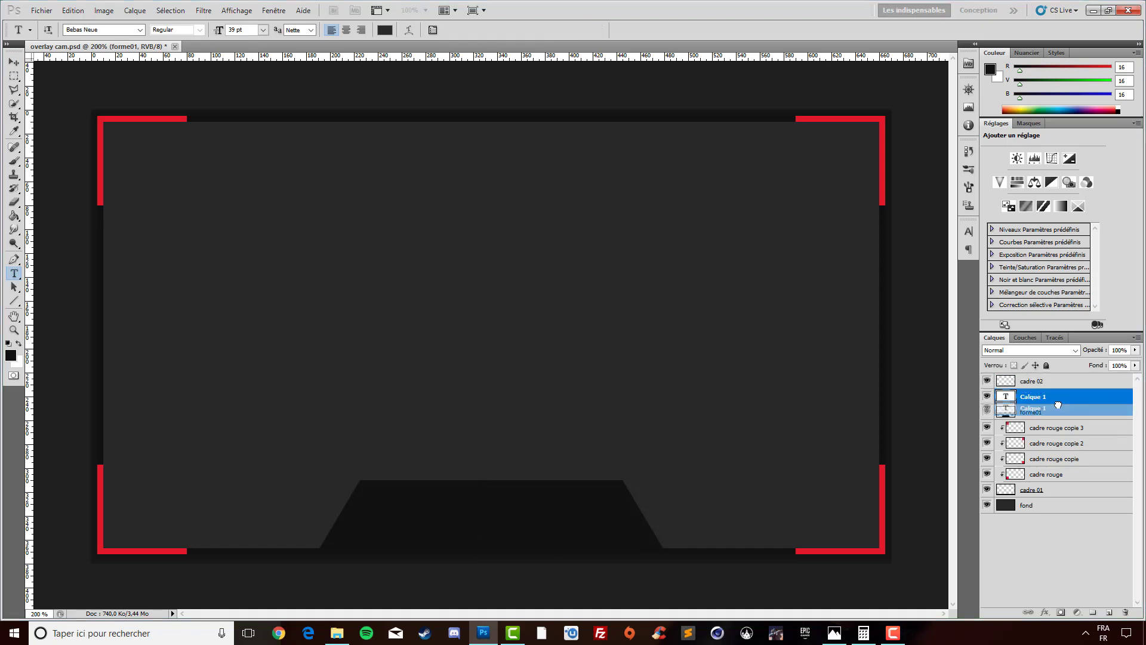
{"action": "left_click_drag", "start_coordinate": [1057, 405], "coordinate": [1057, 399]}
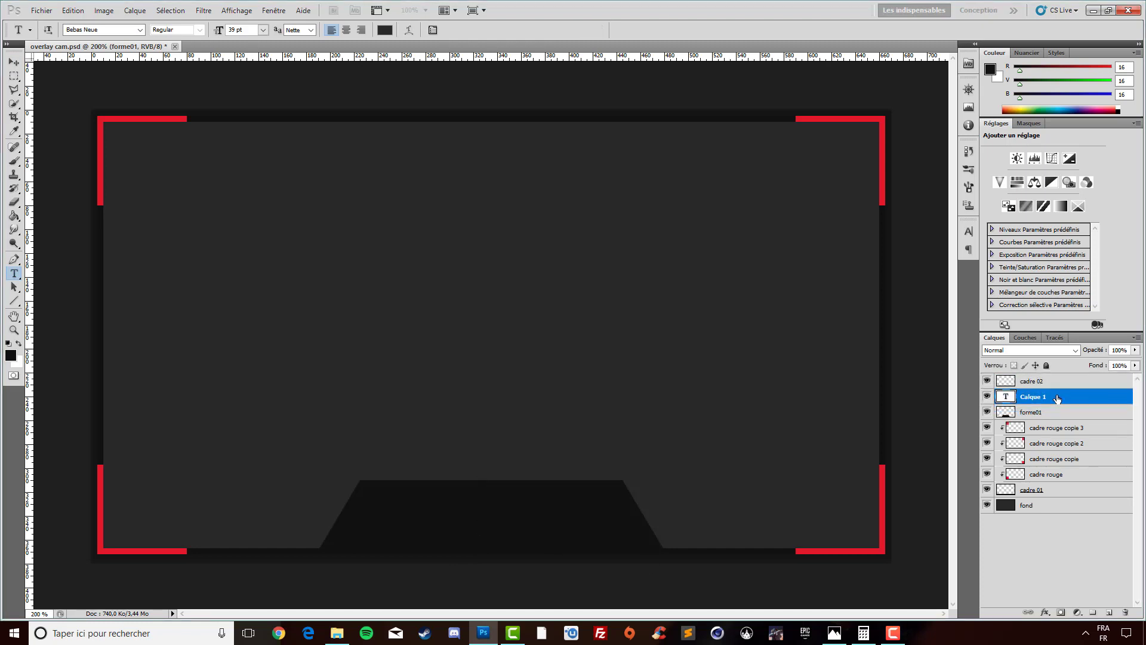
{"action": "left_click", "coordinate": [461, 521]}
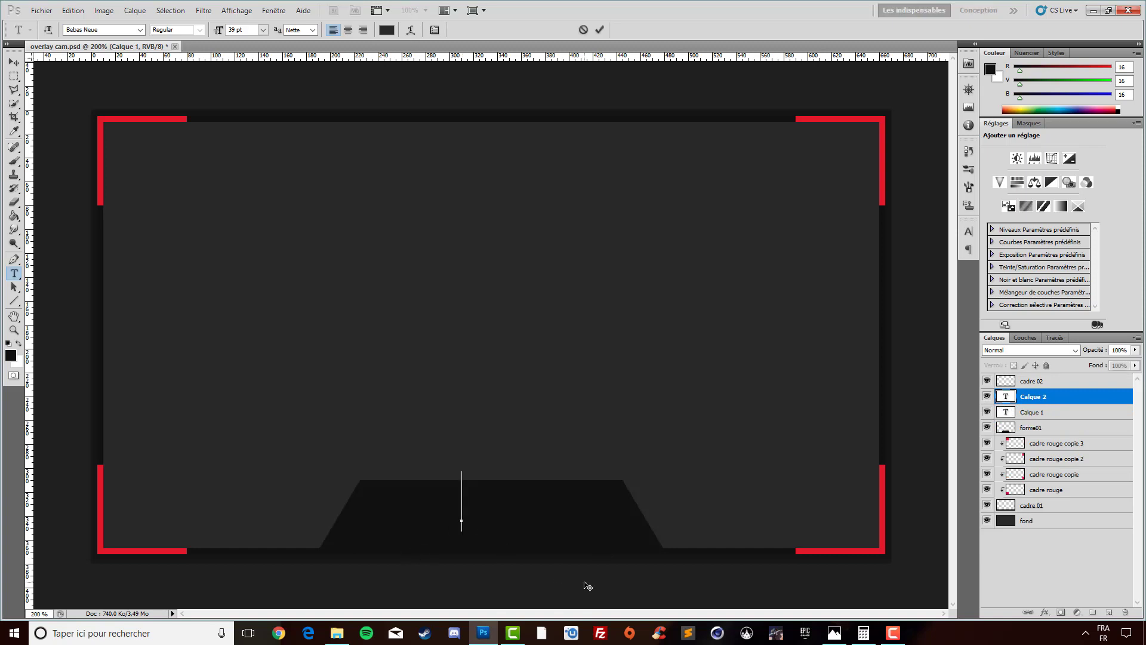
{"action": "left_click", "coordinate": [1044, 411]}
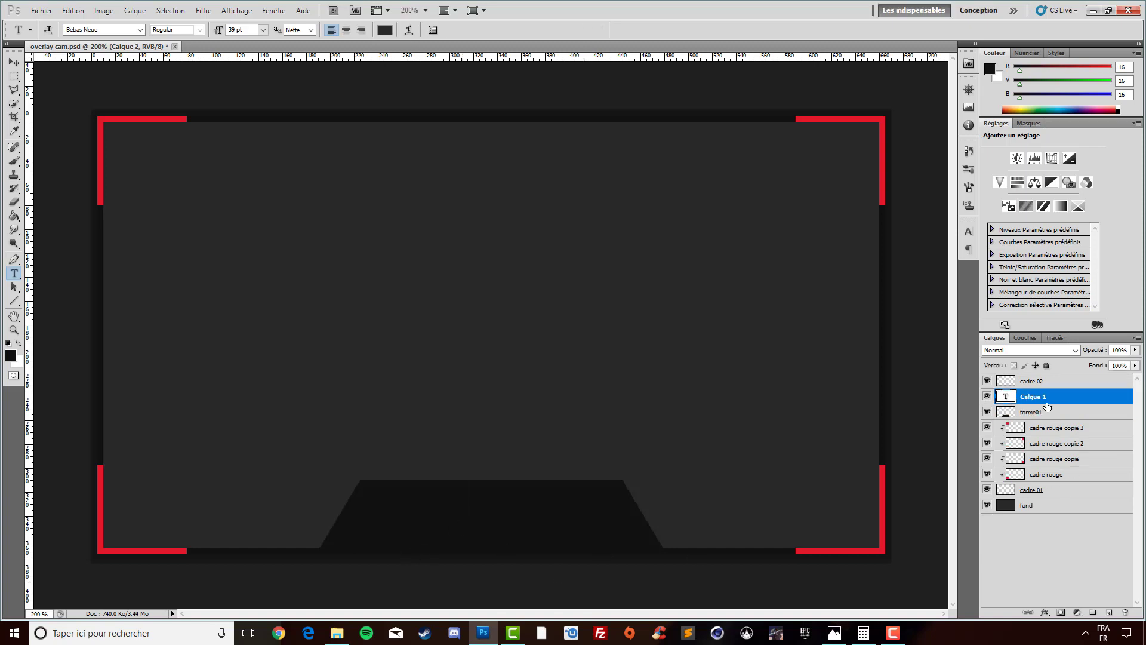
- Type USERNAME in the dark tab, centre it, and select the text
{"action": "left_click", "coordinate": [529, 522]}
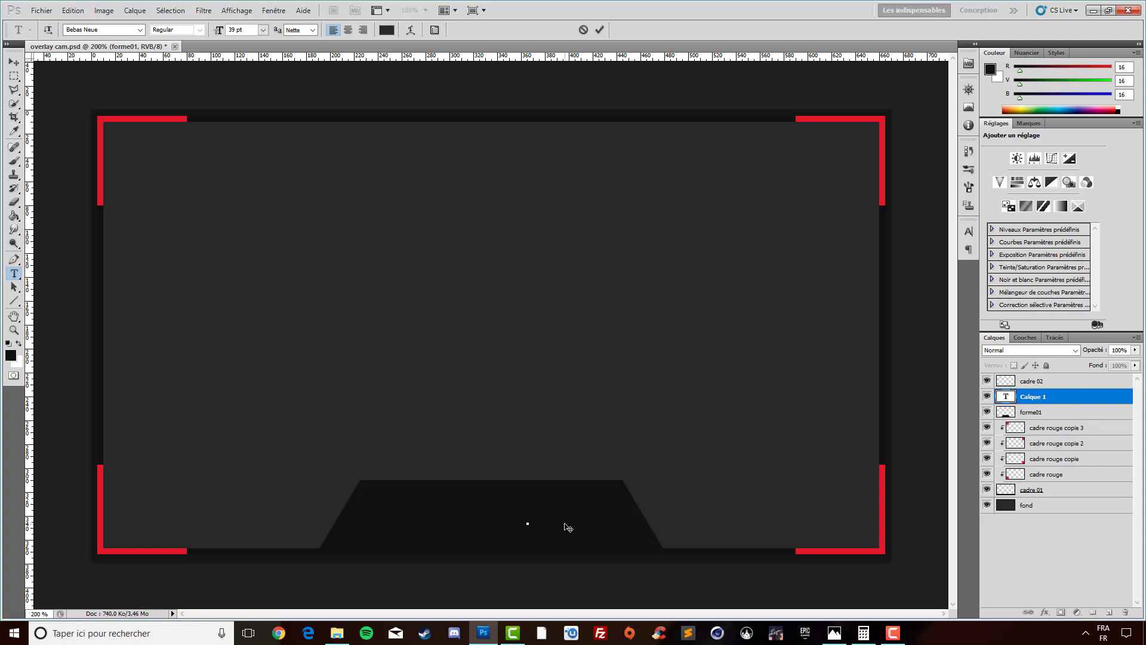
{"action": "type", "text": "USER"}
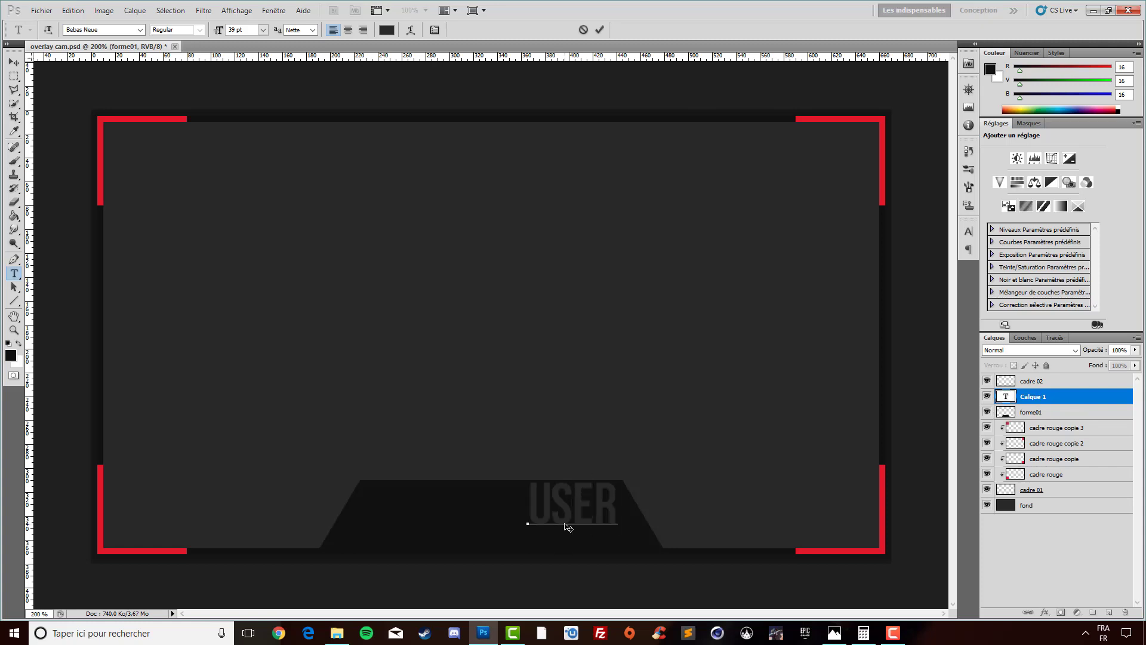
{"action": "type", "text": "NAME"}
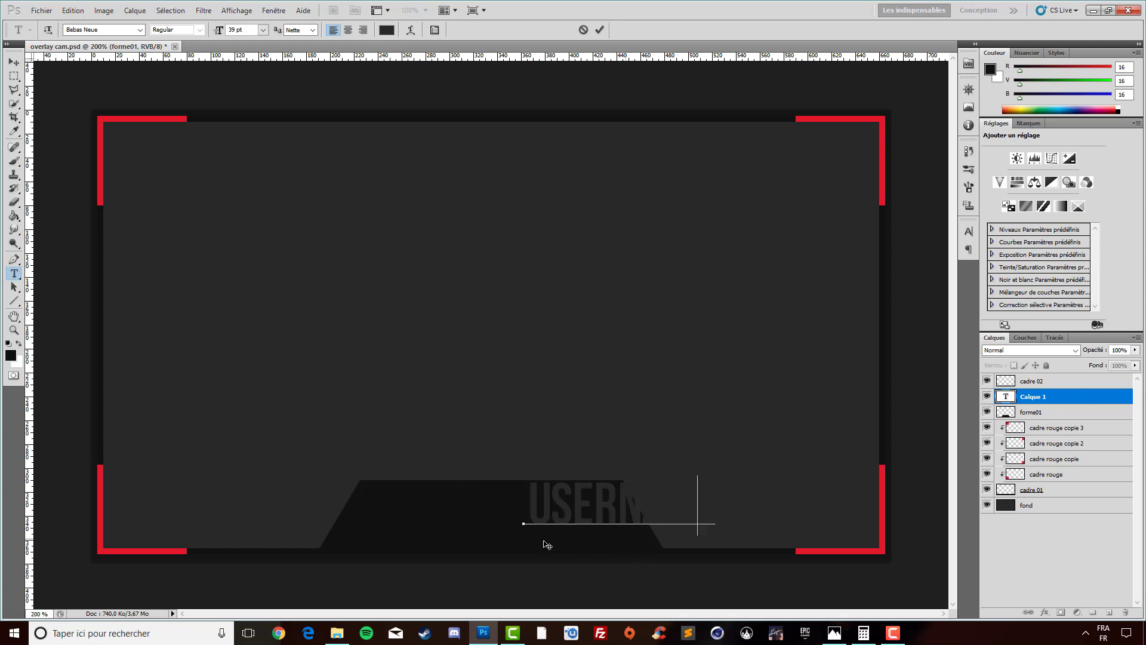
{"action": "left_click_drag", "start_coordinate": [628, 540], "coordinate": [503, 553]}
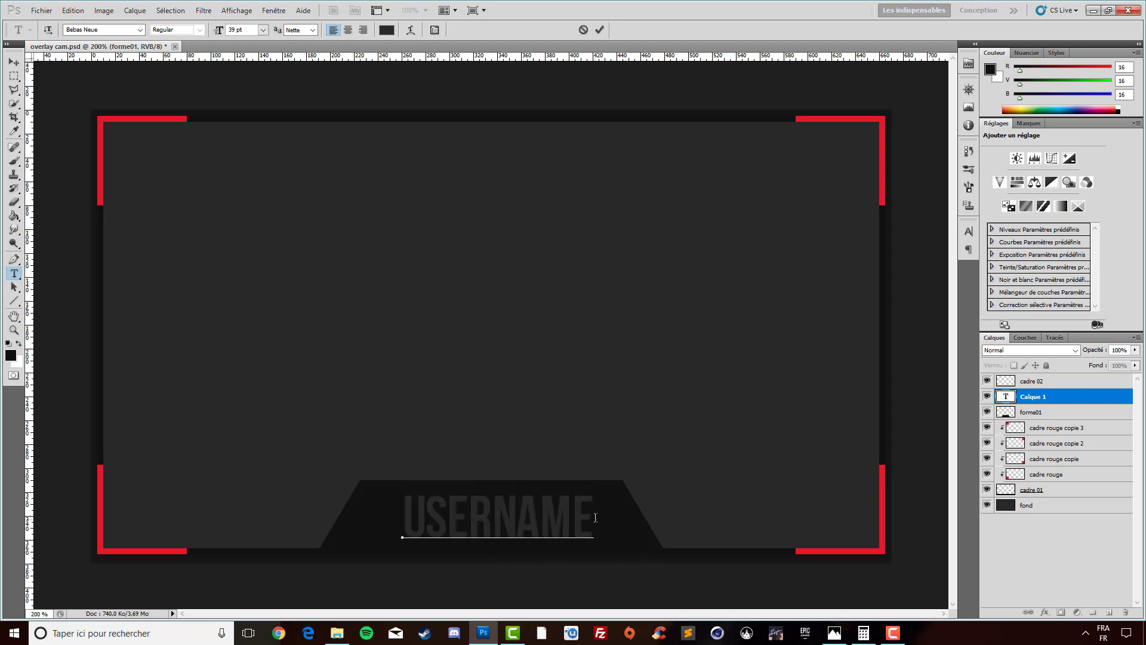
{"action": "left_click_drag", "start_coordinate": [595, 516], "coordinate": [402, 516]}
- Colour the USERNAME text bracket red #e3192b and commit it to its layer
{"action": "left_click", "coordinate": [386, 30]}
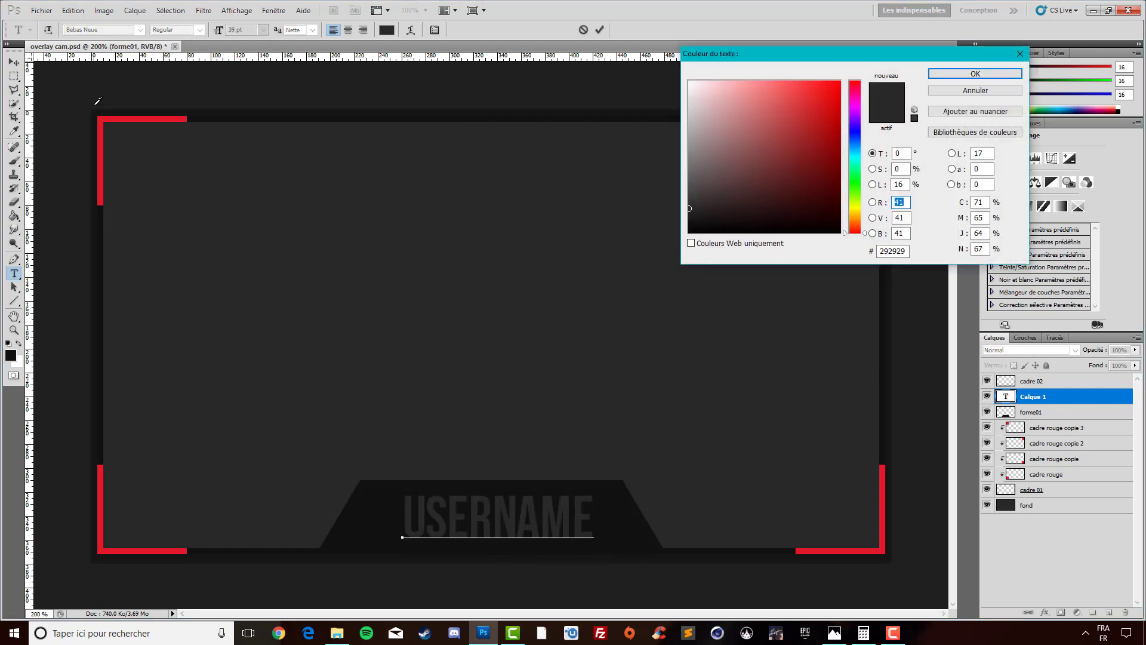
{"action": "left_click", "coordinate": [107, 120]}
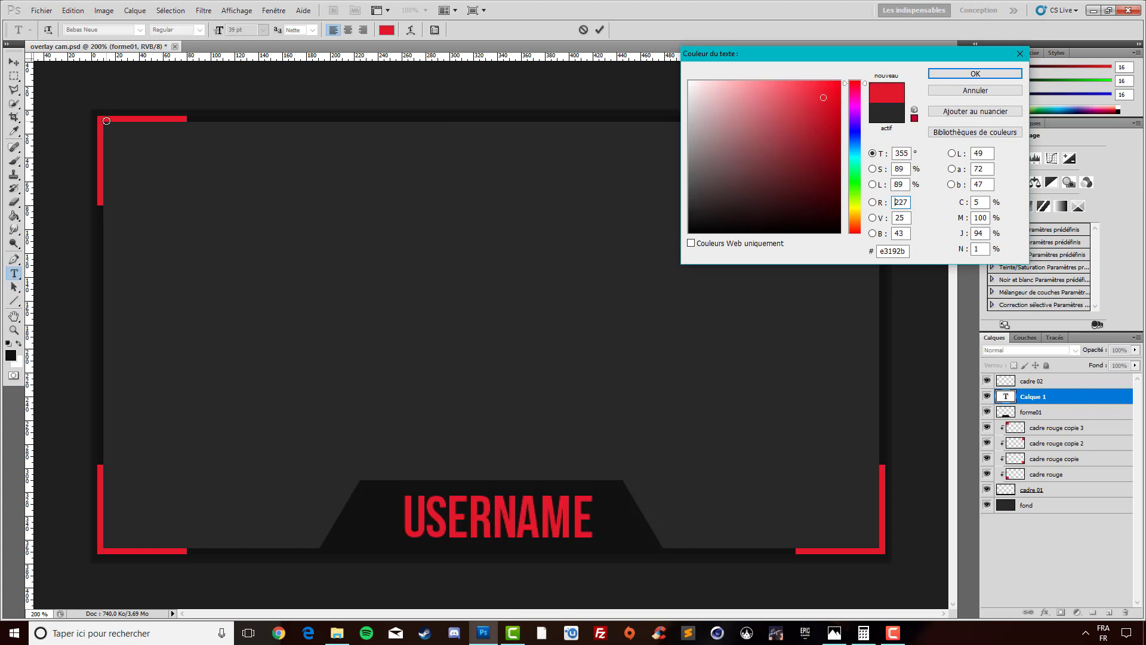
{"action": "left_click", "coordinate": [993, 74]}
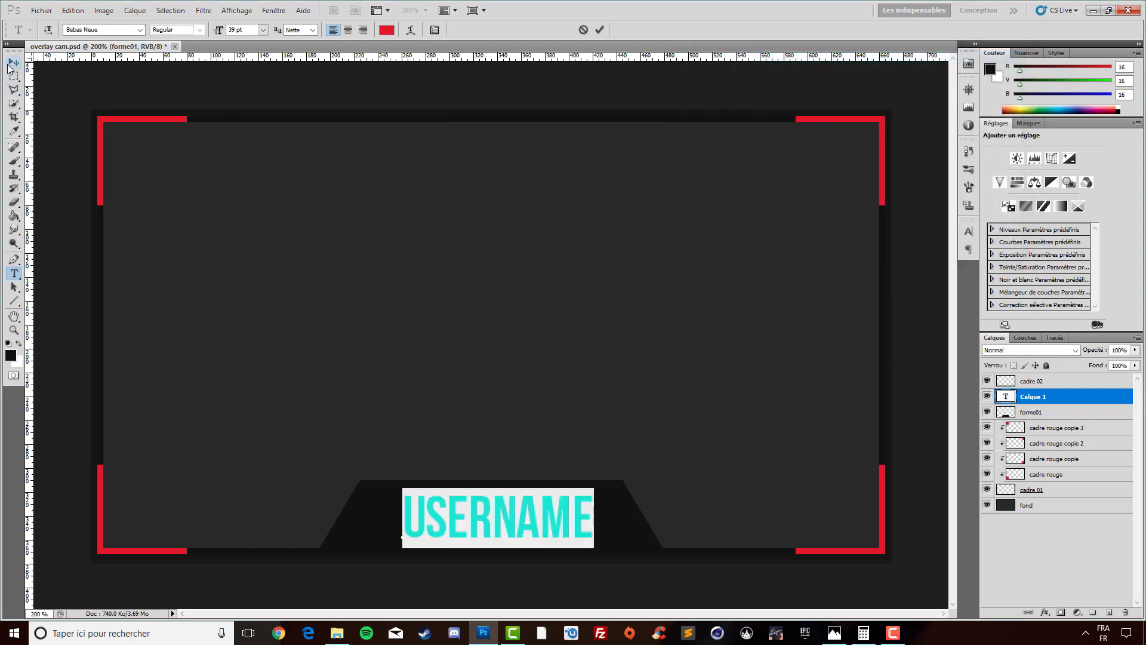
{"action": "left_click", "coordinate": [457, 513]}
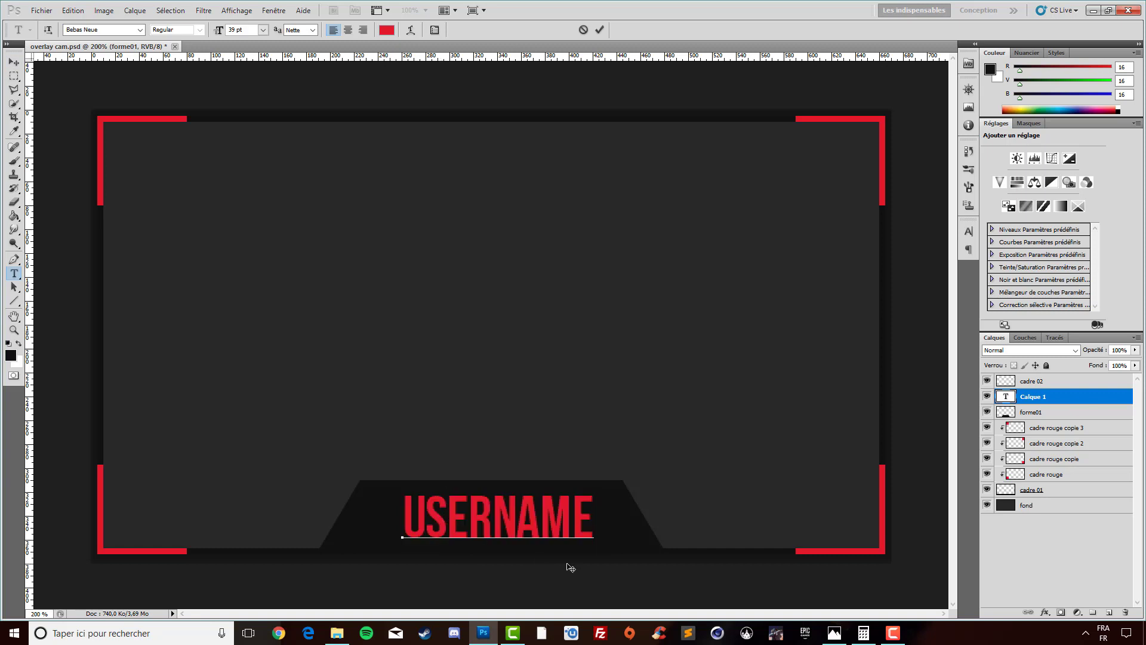
{"action": "left_click_drag", "start_coordinate": [425, 518], "coordinate": [541, 518]}
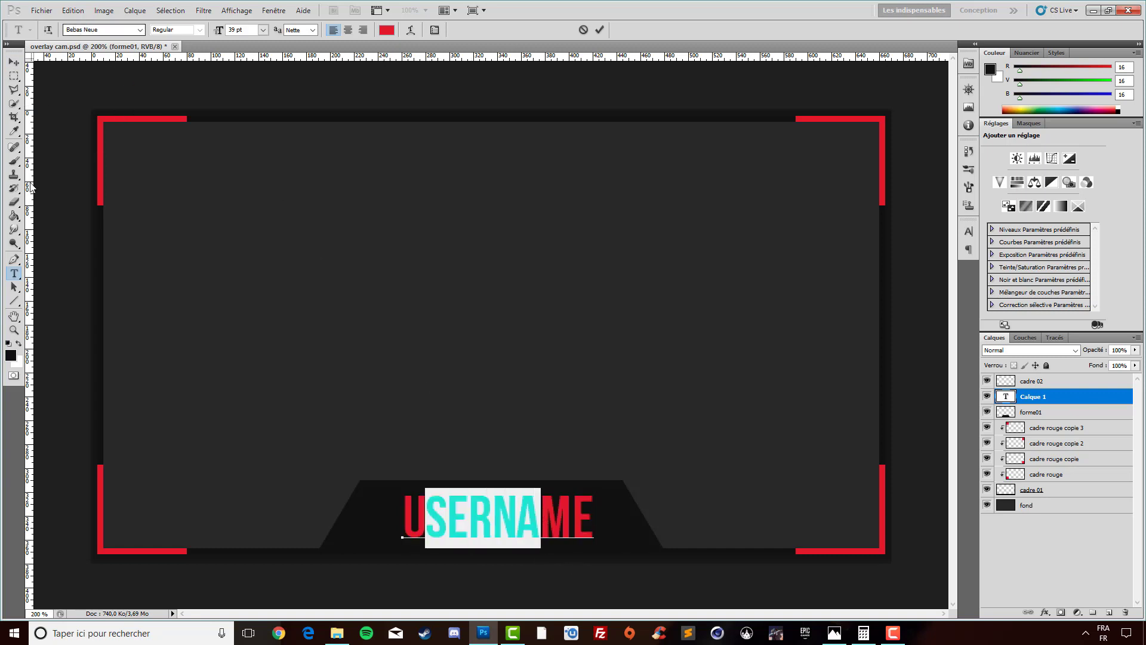
{"action": "left_click", "coordinate": [575, 513]}
{"action": "left_click", "coordinate": [14, 62]}
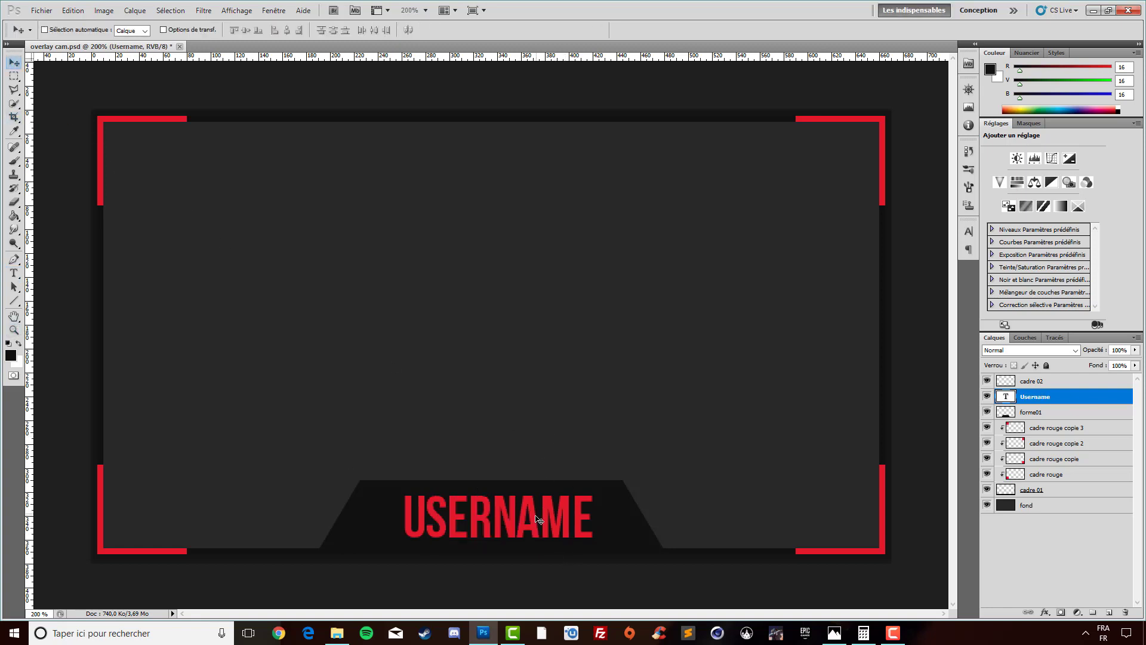
- Nudge the USERNAME text up and left, then view the image at actual pixel size
{"action": "key", "text": "Left"}
{"action": "key", "text": "Left"}
{"action": "key", "text": "Left"}
{"action": "key", "text": "Up"}
{"action": "key", "text": "Up"}
{"action": "key", "text": "Up"}
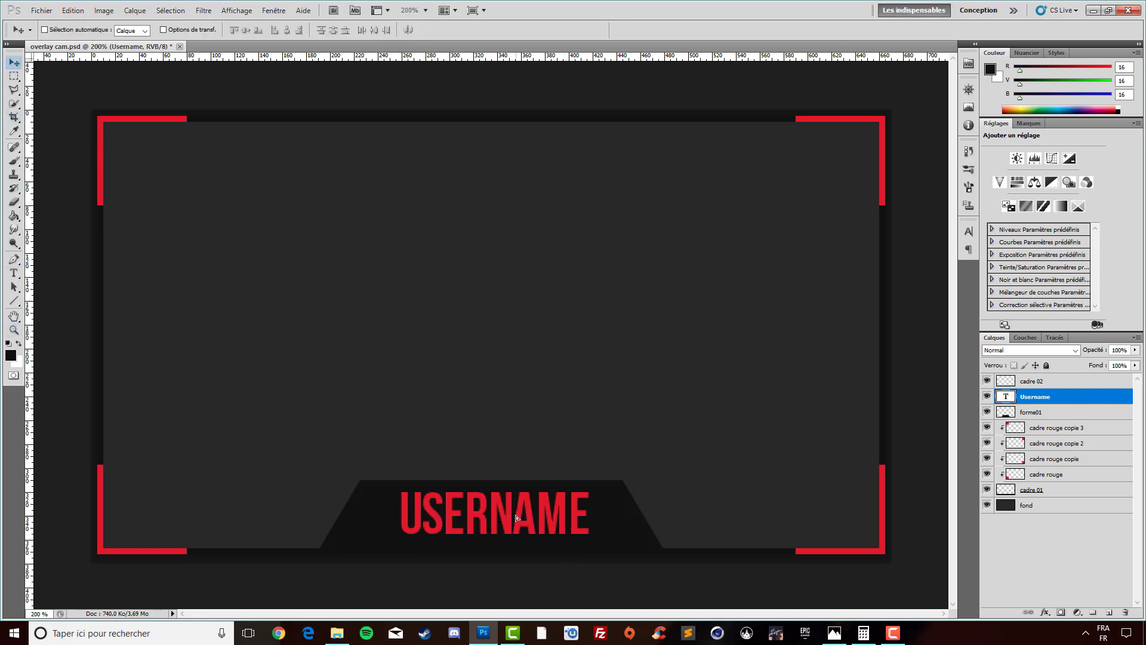
{"action": "left_click", "coordinate": [14, 330]}
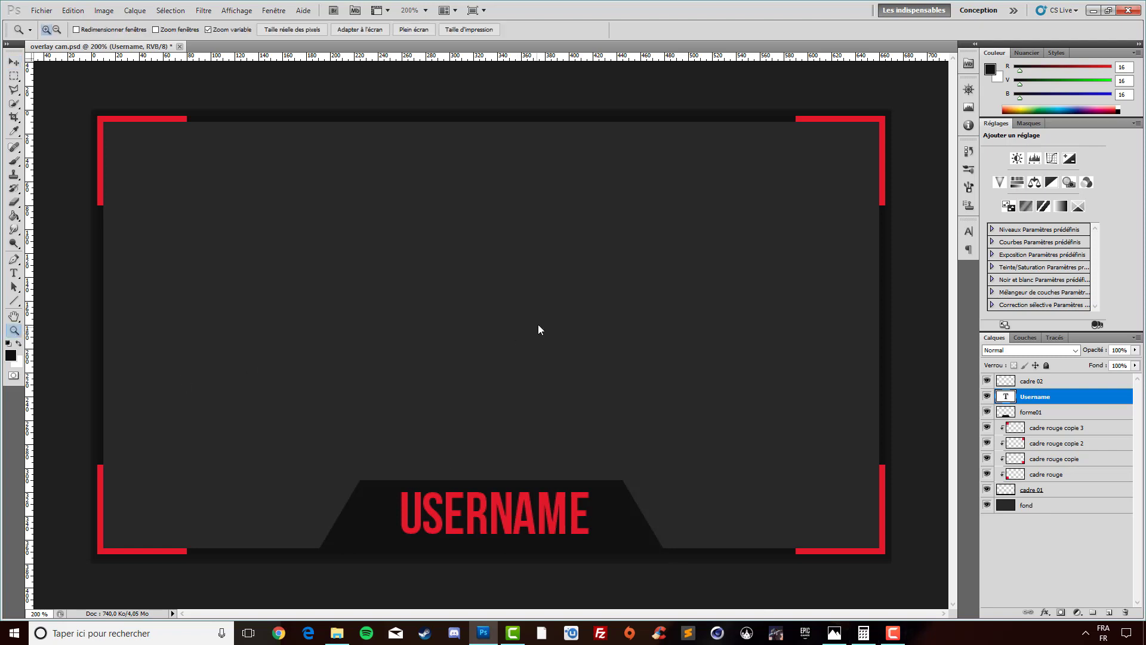
{"action": "right_click", "coordinate": [539, 329]}
{"action": "left_click", "coordinate": [595, 346]}
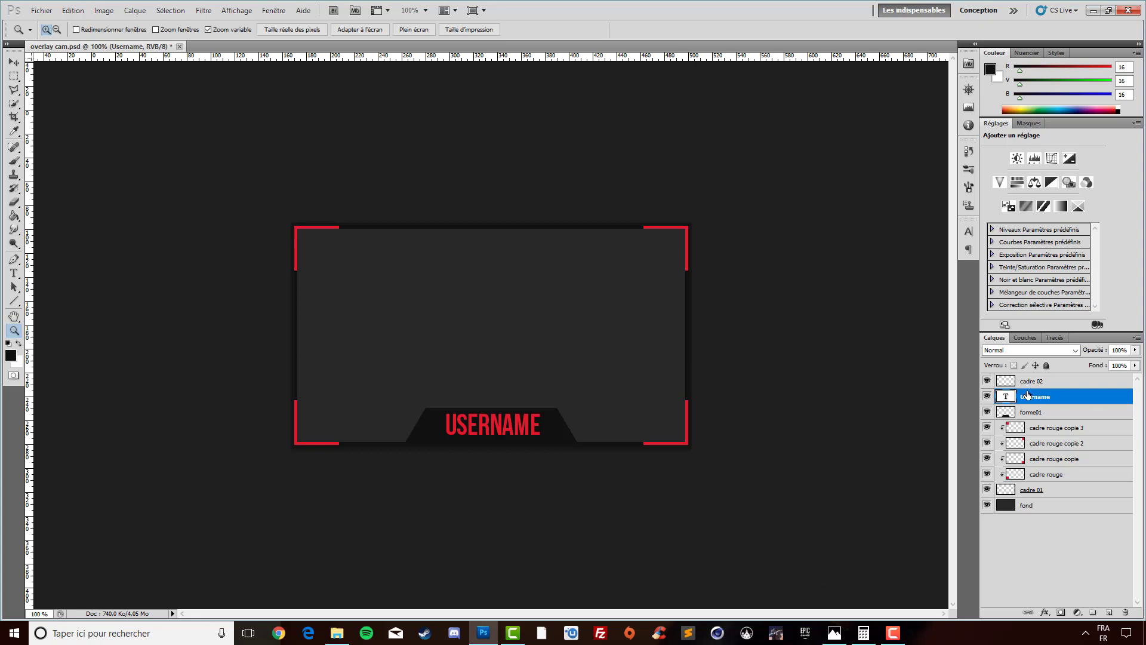
{"action": "left_click", "coordinate": [20, 63]}
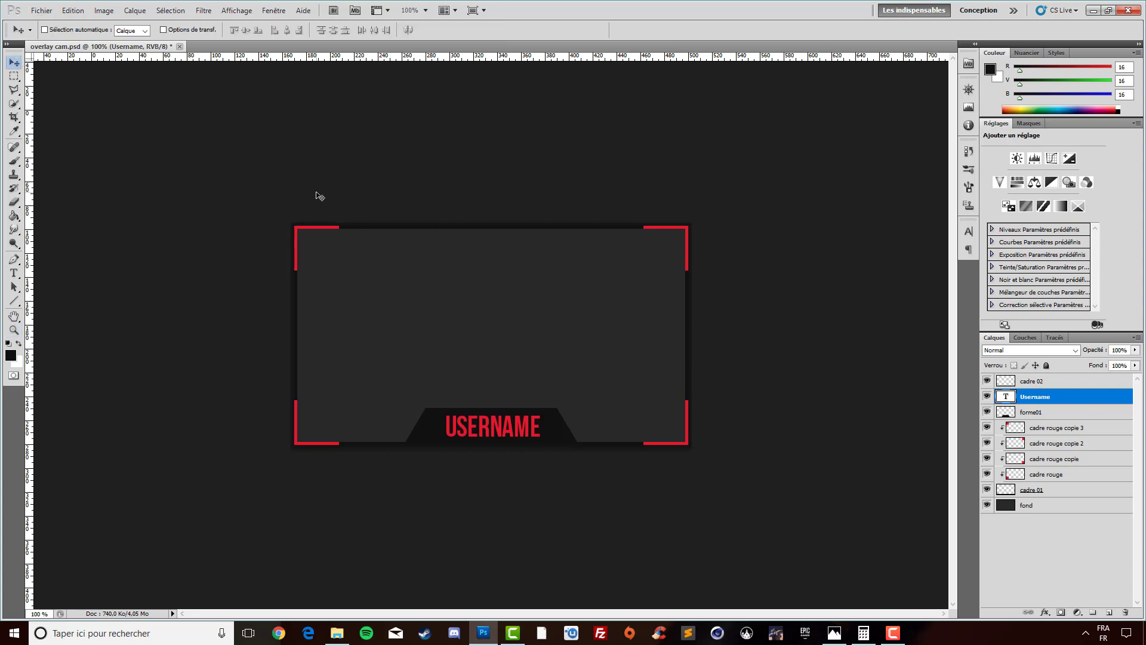
{"action": "left_click", "coordinate": [873, 635]}
- Toggle the presentation overlay twitch .png reference in Photos to compare it with the canvas
{"action": "left_click", "coordinate": [833, 632]}
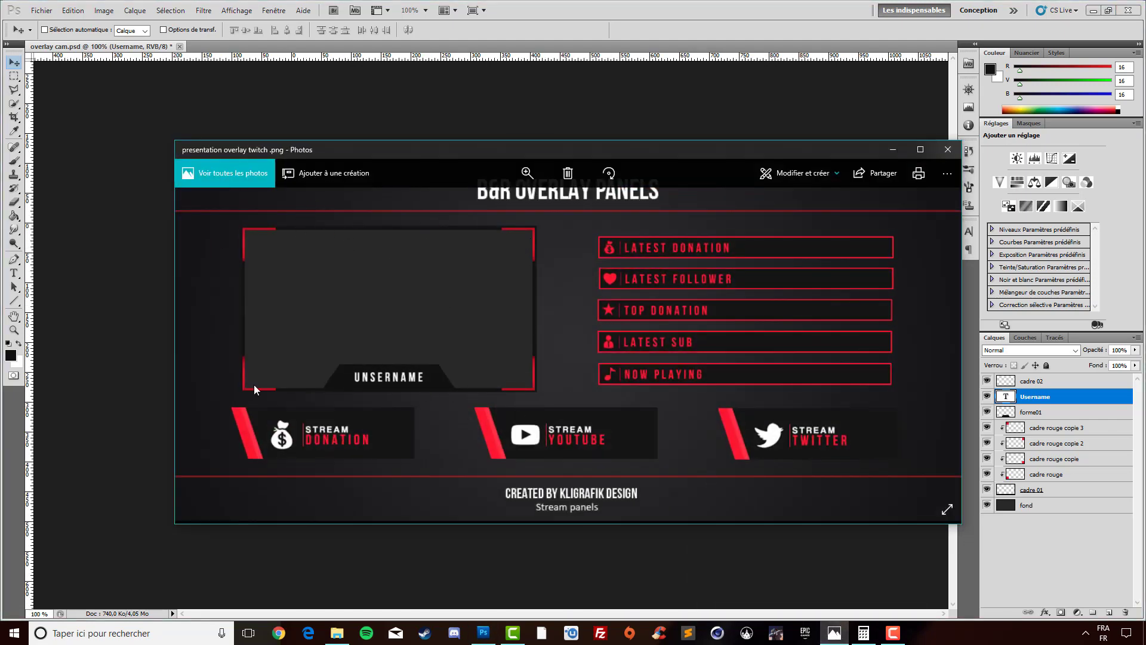
{"action": "left_click", "coordinate": [893, 150]}
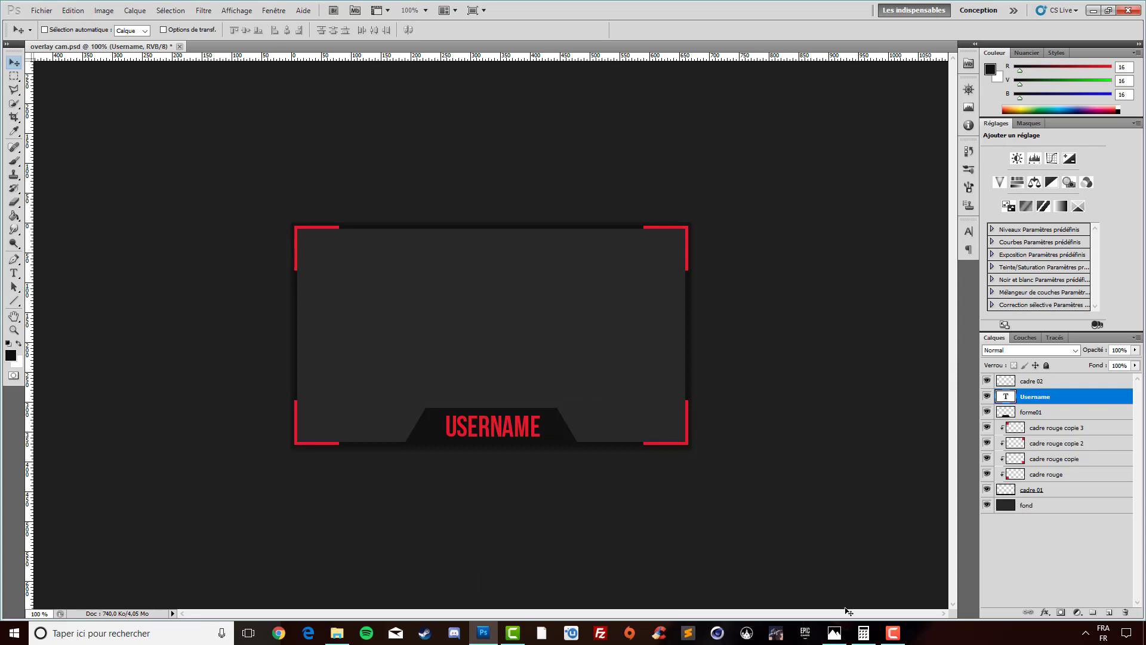
{"action": "left_click", "coordinate": [863, 632]}
{"action": "left_click", "coordinate": [834, 633]}
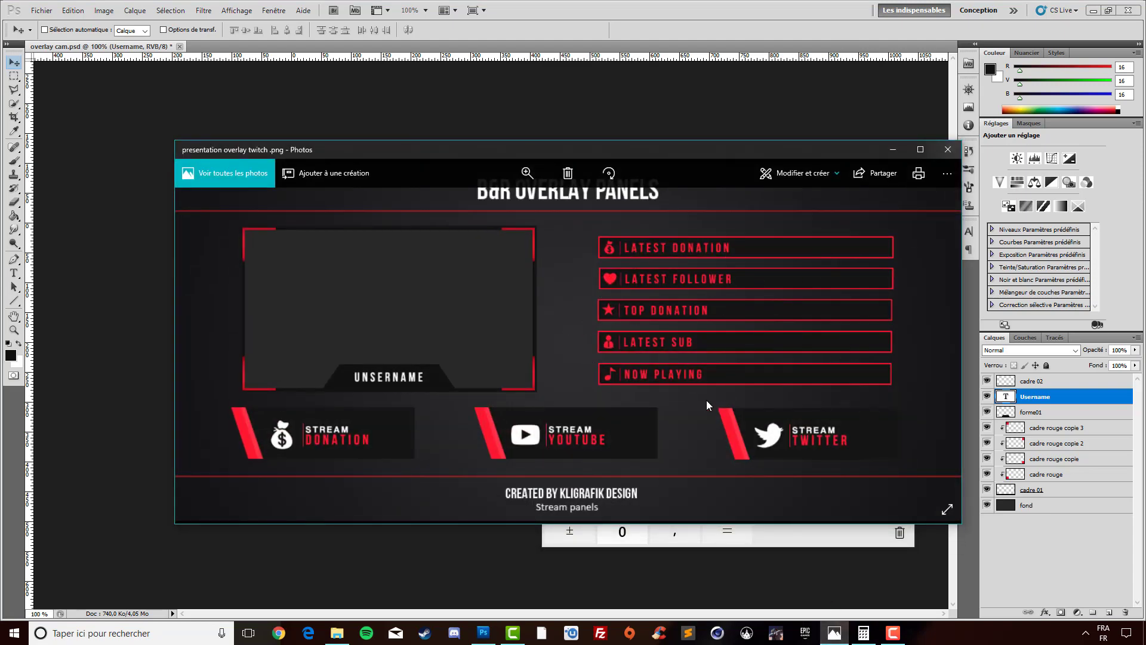
{"action": "left_click", "coordinate": [890, 150]}
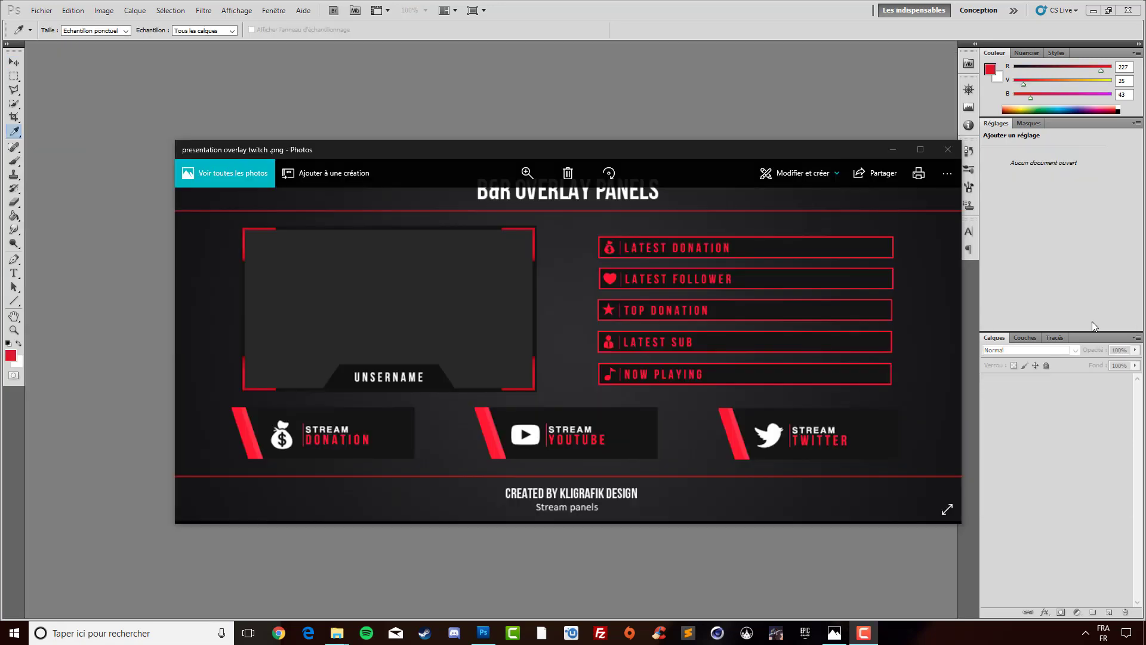
- Create a new transparent 670 × 50 px document
{"action": "left_click", "coordinate": [893, 150]}
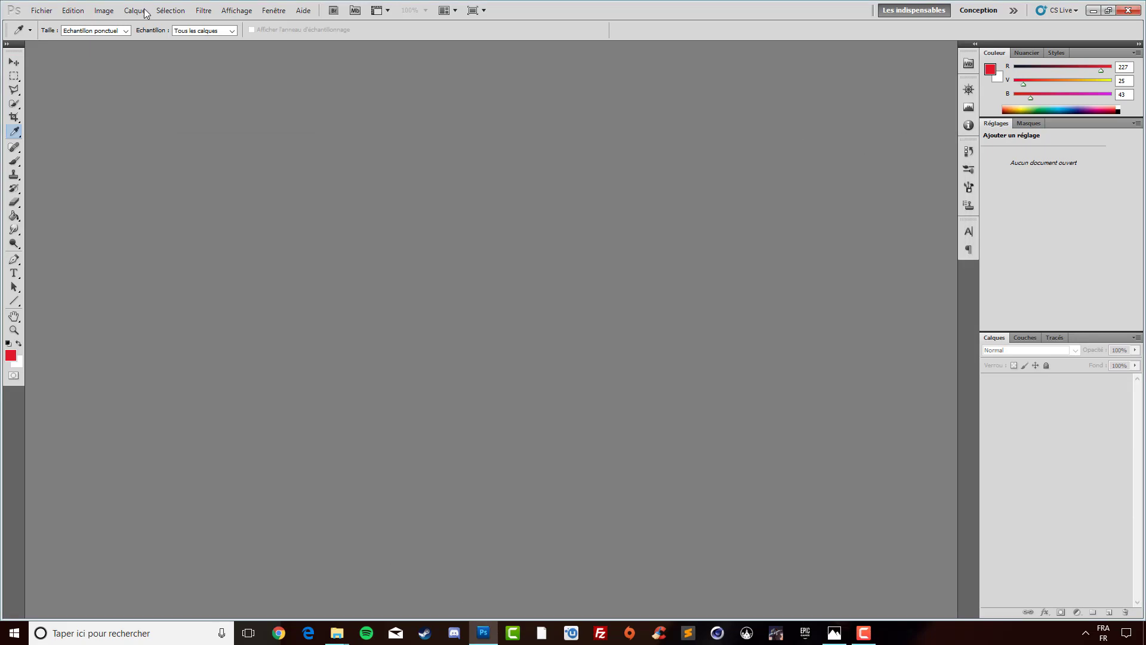
{"action": "left_click", "coordinate": [72, 10]}
{"action": "left_click", "coordinate": [83, 23]}
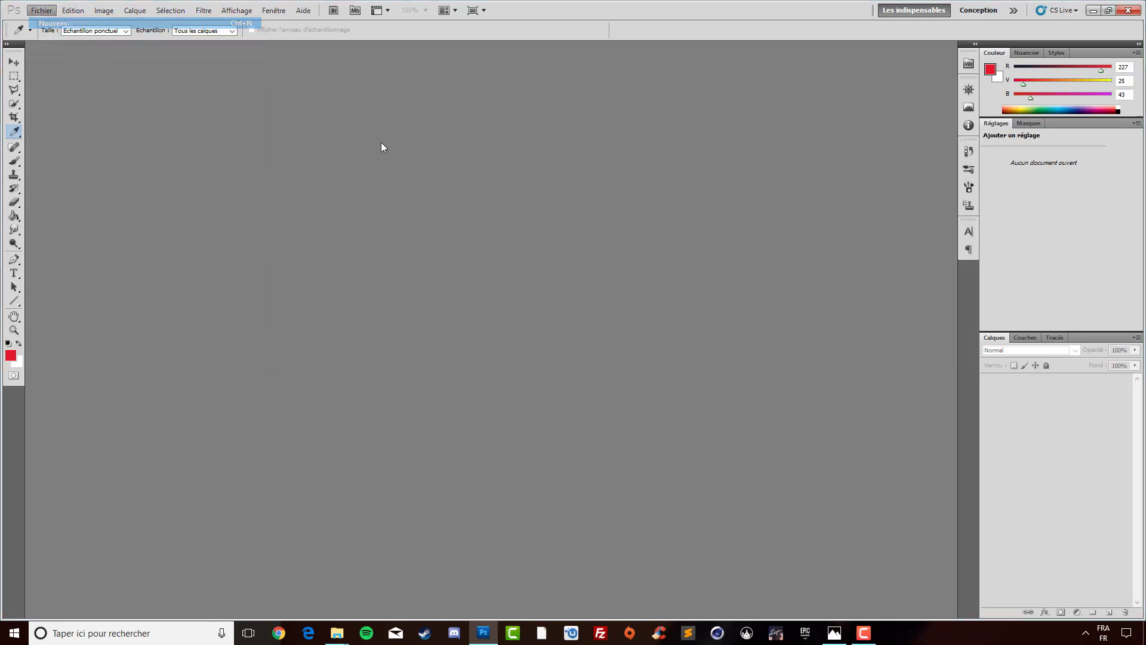
{"action": "key", "text": "Tab"}
{"action": "key", "text": "Tab"}
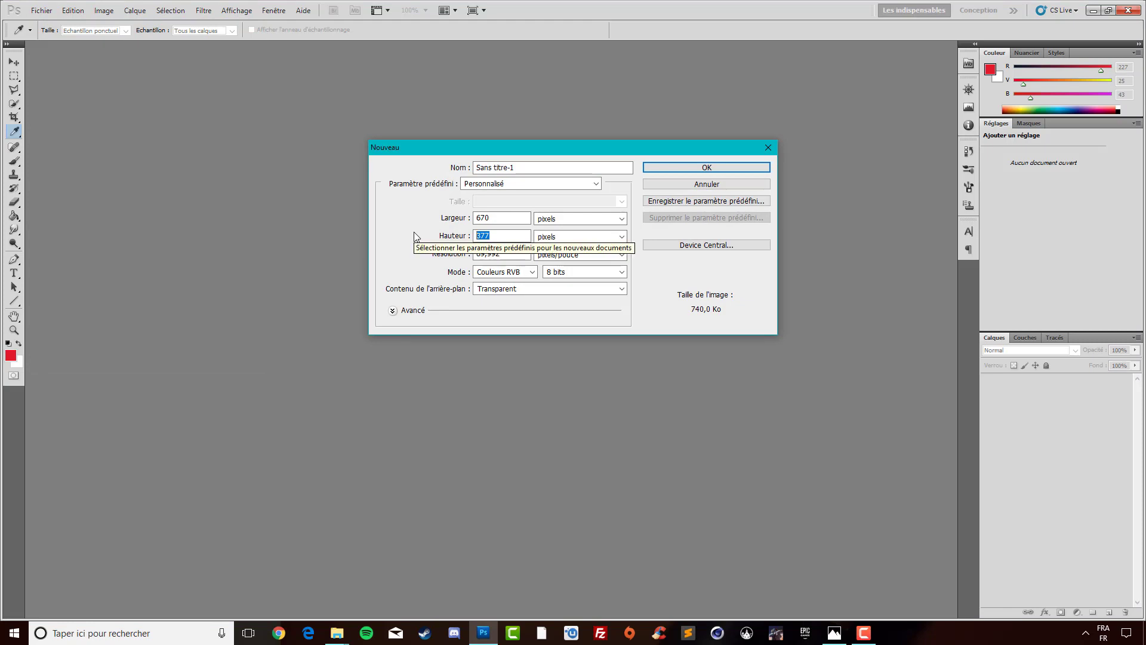
{"action": "type", "text": "50"}
{"action": "key", "text": "Return"}
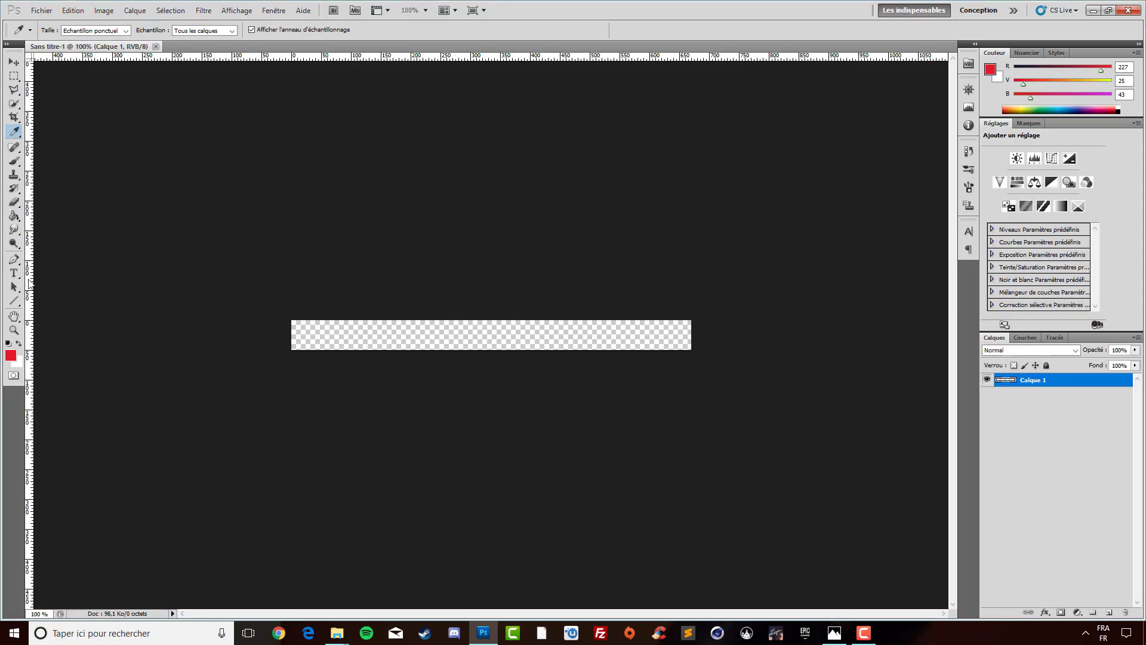
- Enter hex 151515 as the new foreground colour
{"action": "left_click", "coordinate": [14, 216]}
{"action": "left_click", "coordinate": [19, 343]}
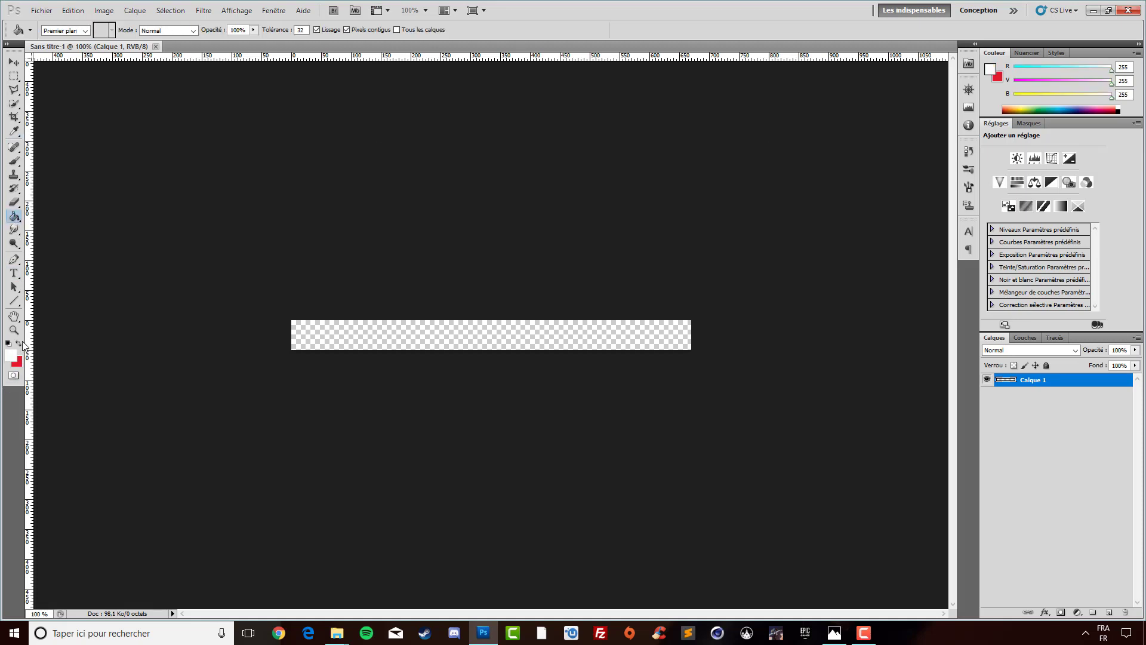
{"action": "left_click", "coordinate": [12, 357]}
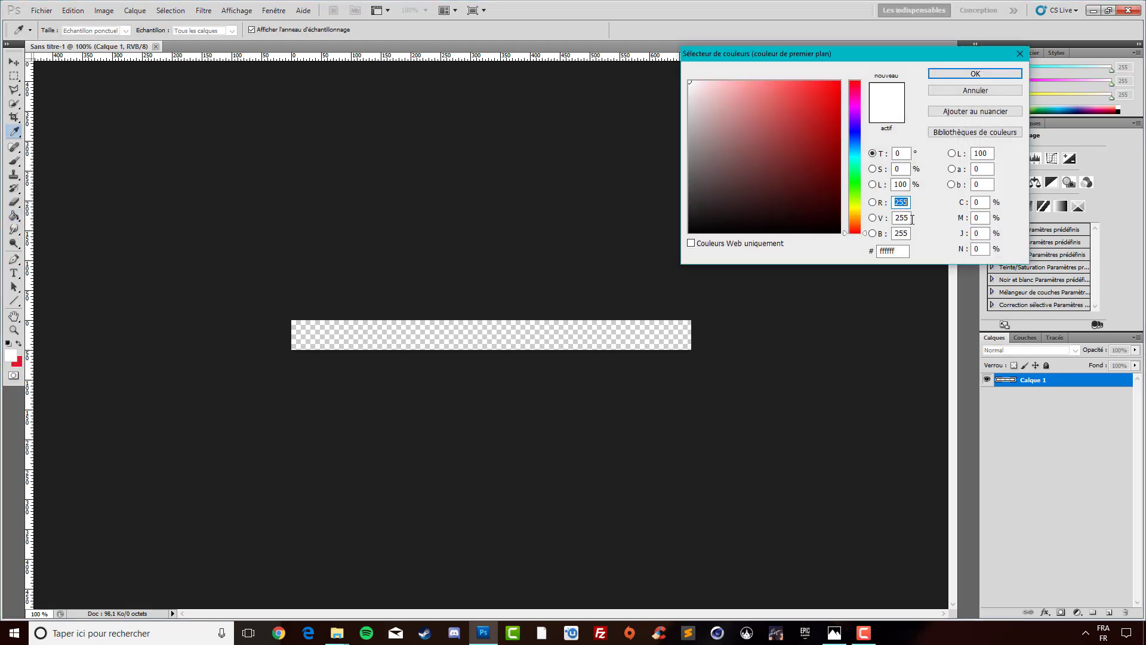
{"action": "key", "text": "Tab"}
{"action": "key", "text": "Tab"}
{"action": "key", "text": "Tab"}
{"action": "type", "text": "15"}
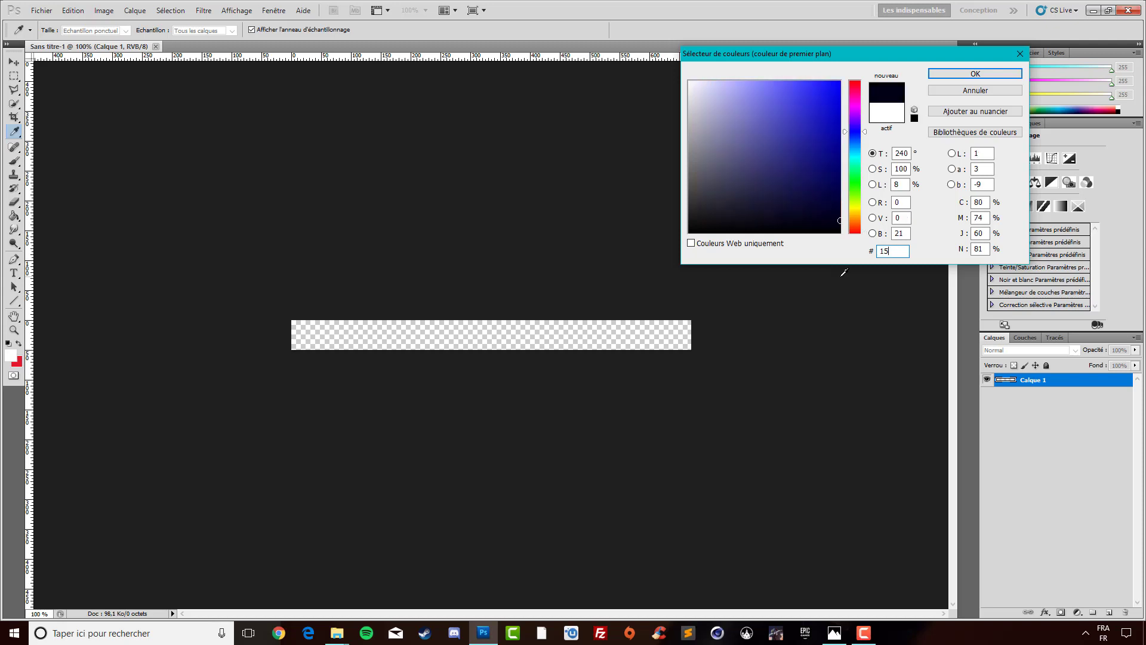
{"action": "type", "text": "1515"}
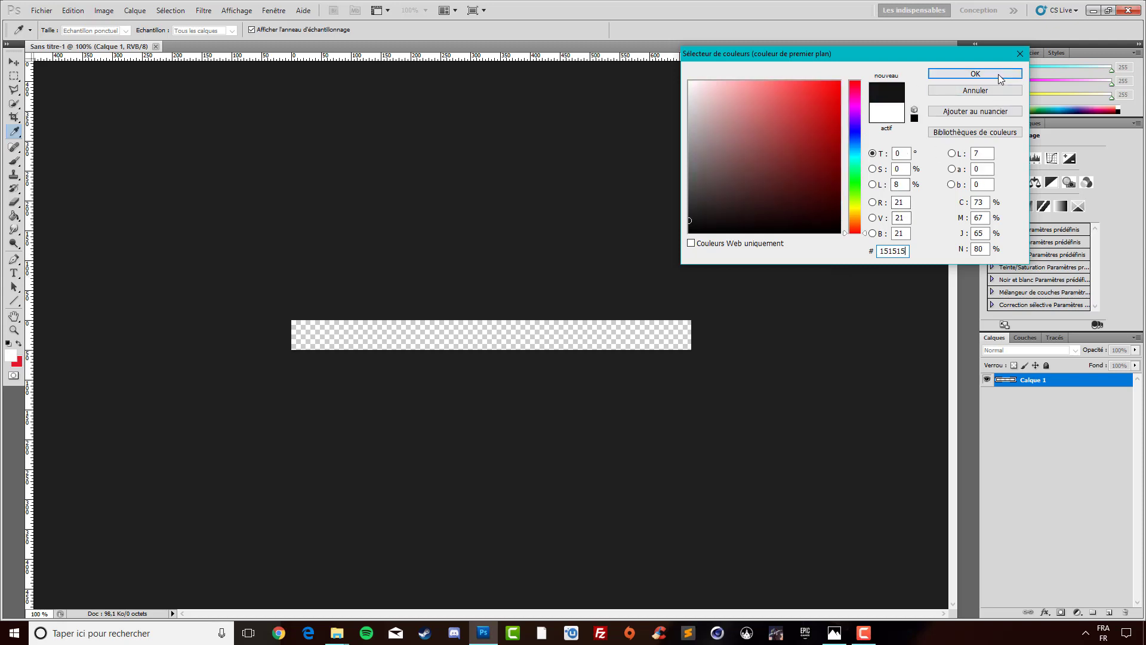
- Fill the strip with dark grey #151515 and name its layer fond
{"action": "left_click", "coordinate": [997, 74]}
{"action": "left_click", "coordinate": [603, 328]}
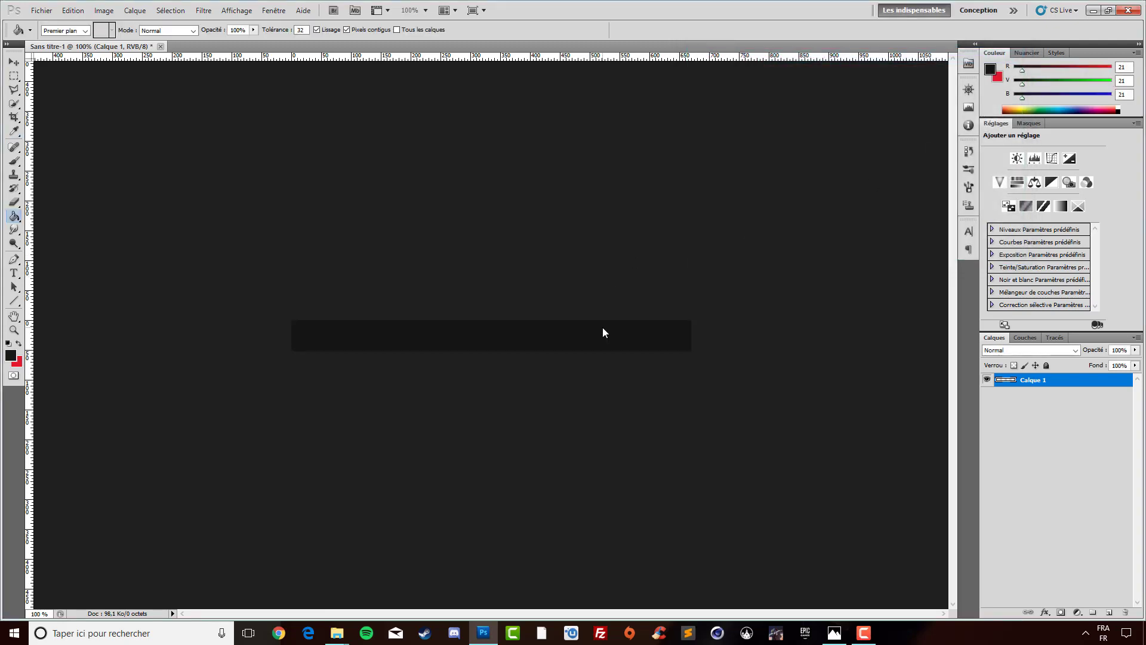
{"action": "double_click", "coordinate": [1031, 379]}
{"action": "type", "text": "fond"}
{"action": "key", "text": "Return"}
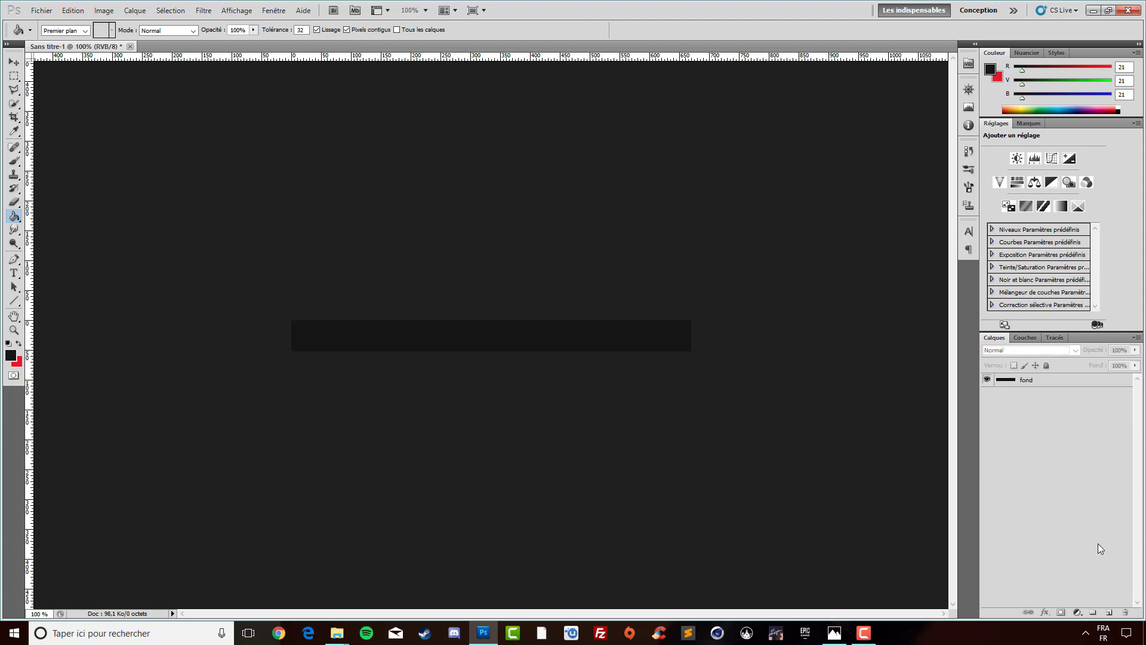
- Add a new empty layer above fond and rename it cadre rouge
{"action": "left_click", "coordinate": [1108, 611]}
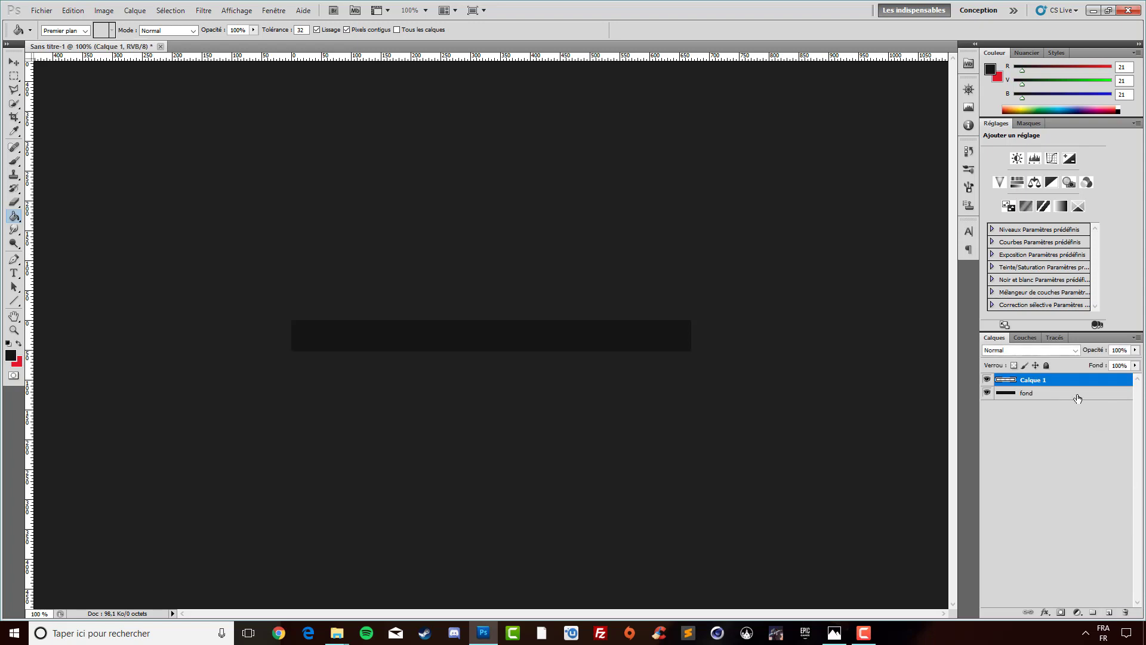
{"action": "double_click", "coordinate": [1031, 380]}
{"action": "type", "text": "cadre ro"}
{"action": "type", "text": "uge"}
- Name the layer cadre rouge, fix the marquee width at 3 px, and zoom the bar to 200%
{"action": "key", "text": "Return"}
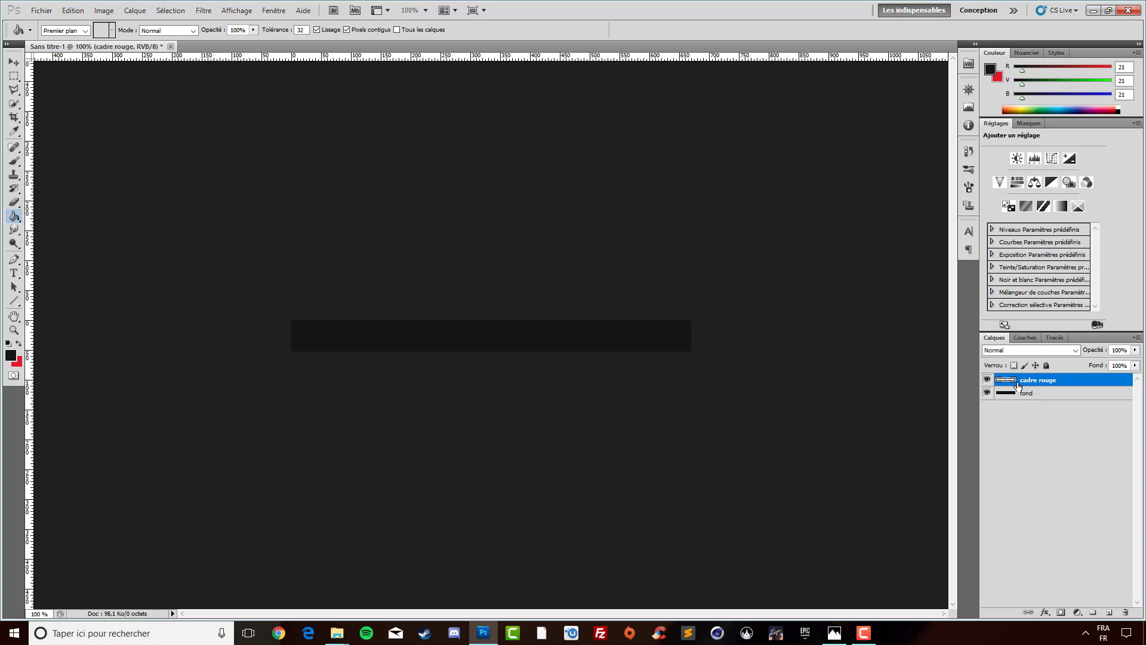
{"action": "left_click", "coordinate": [15, 75]}
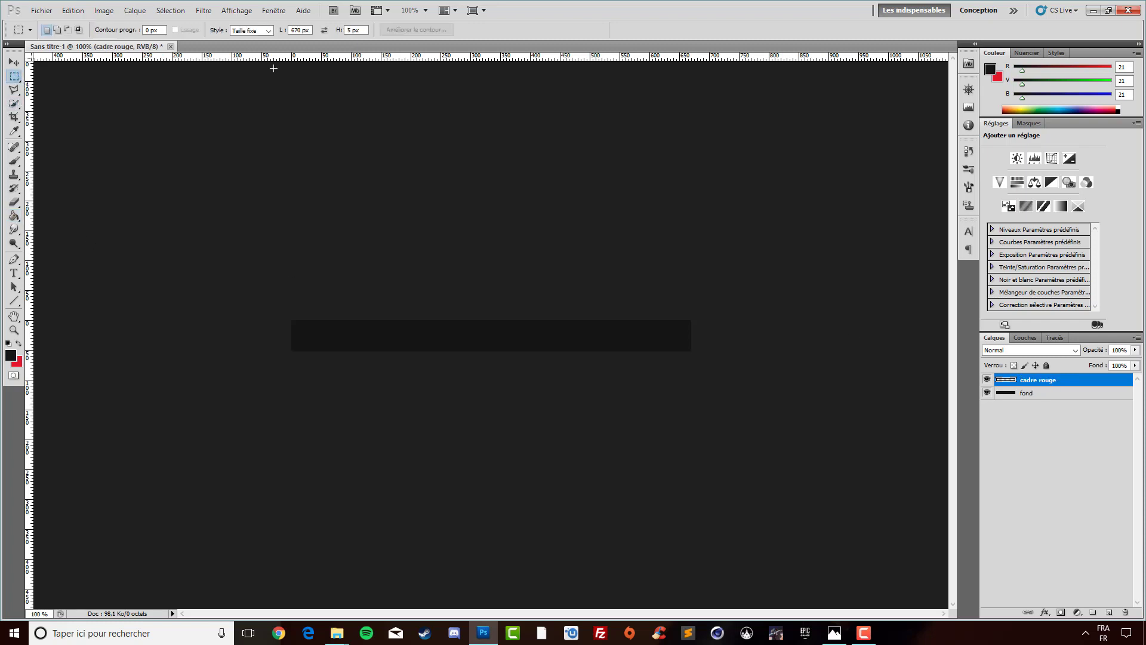
{"action": "left_click", "coordinate": [303, 29]}
{"action": "double_click", "coordinate": [301, 30]}
{"action": "type", "text": "3"}
{"action": "left_click", "coordinate": [349, 30]}
{"action": "left_click", "coordinate": [13, 330]}
{"action": "left_click", "coordinate": [444, 379]}
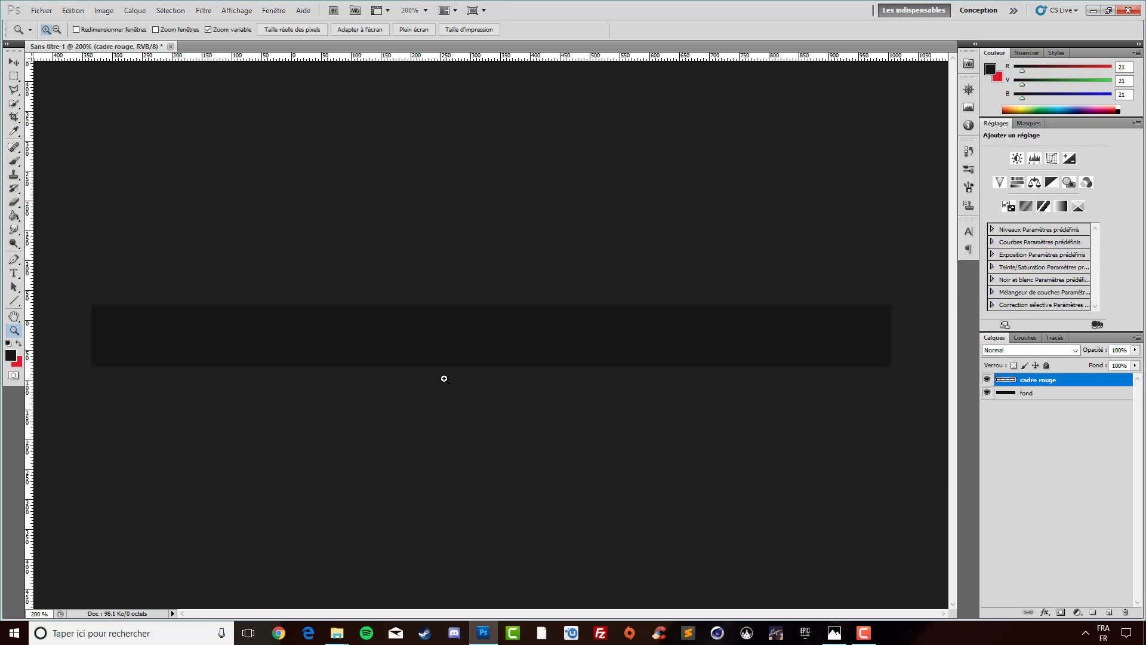
{"action": "left_click", "coordinate": [14, 75]}
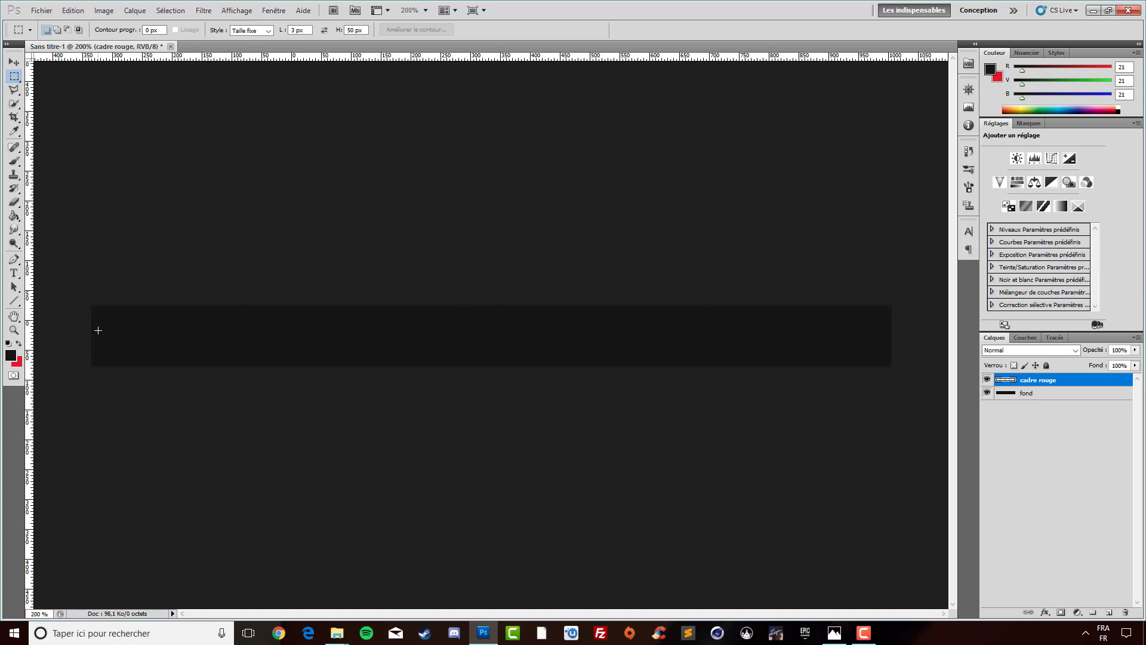
- Select a 3 px strip at the bar's left end, then Shift-add a 3 px-high top strip
{"action": "left_click", "coordinate": [92, 339]}
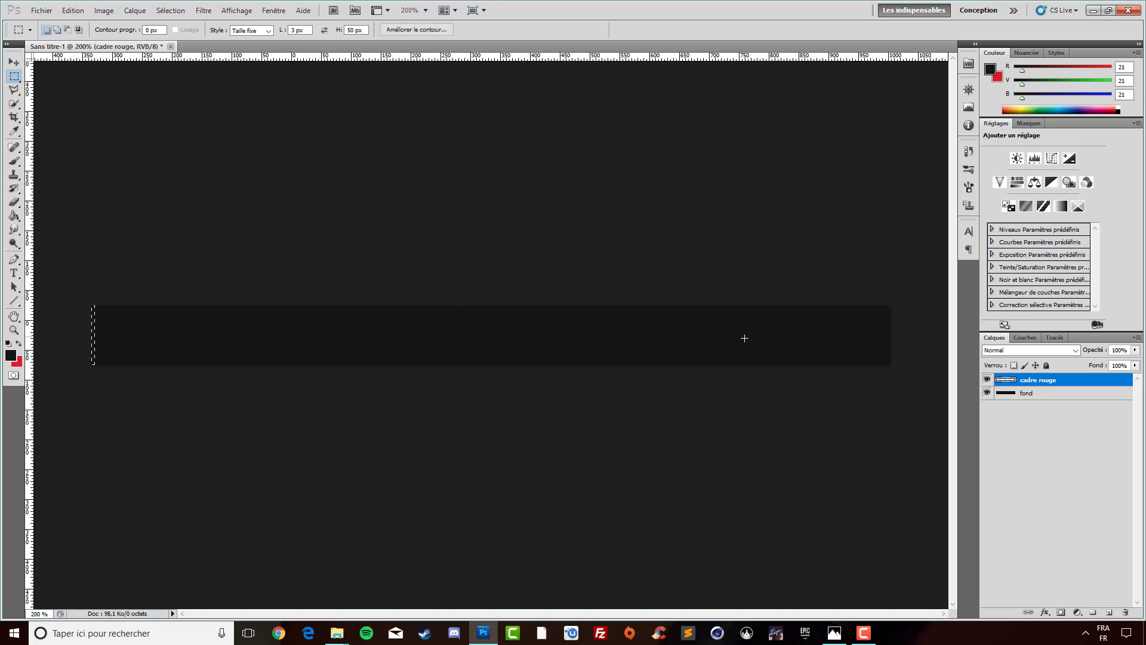
{"action": "key", "text": "shift"}
{"action": "left_click", "coordinate": [355, 30]}
{"action": "type", "text": "3"}
{"action": "left_click", "coordinate": [294, 30]}
{"action": "type", "text": "370"}
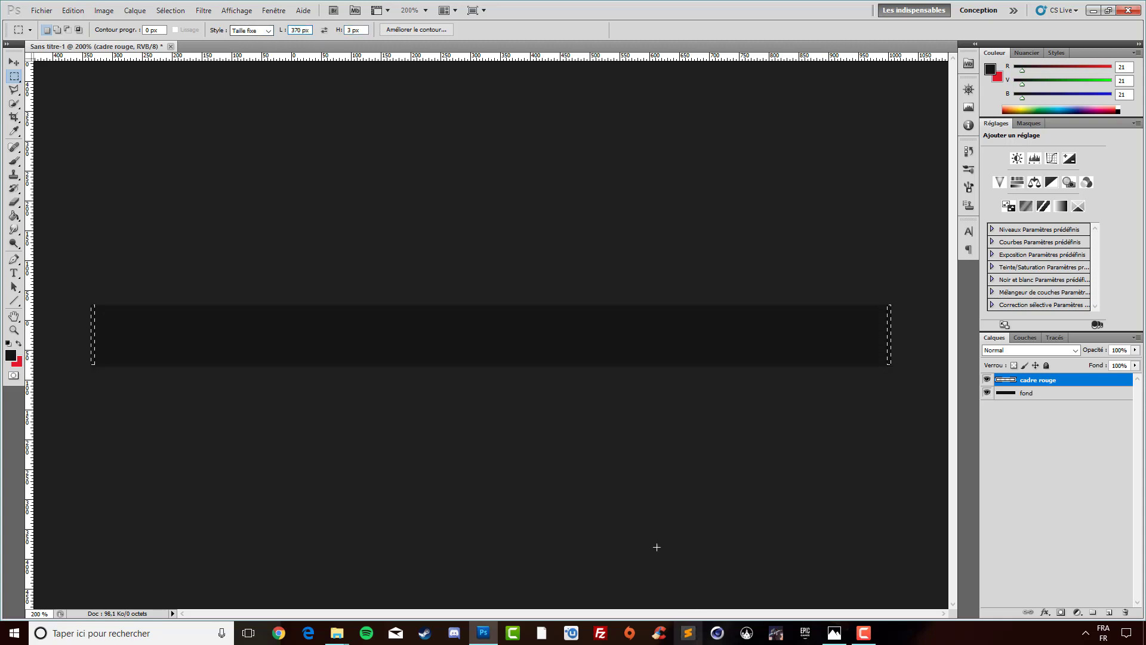
{"action": "key", "text": "shift"}
{"action": "type", "text": "670"}
{"action": "key", "text": "shift"}
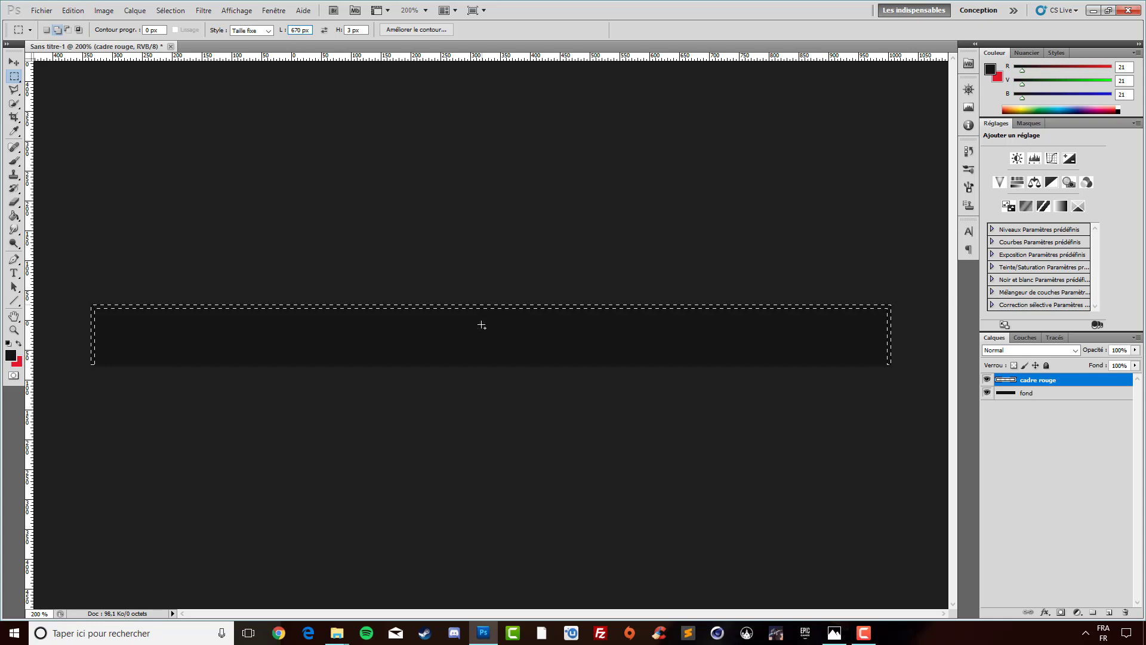
- Add the bottom strip, fill the frame selection with red, and deselect
{"action": "left_click", "coordinate": [483, 363], "text": "shift"}
{"action": "left_click", "coordinate": [18, 343]}
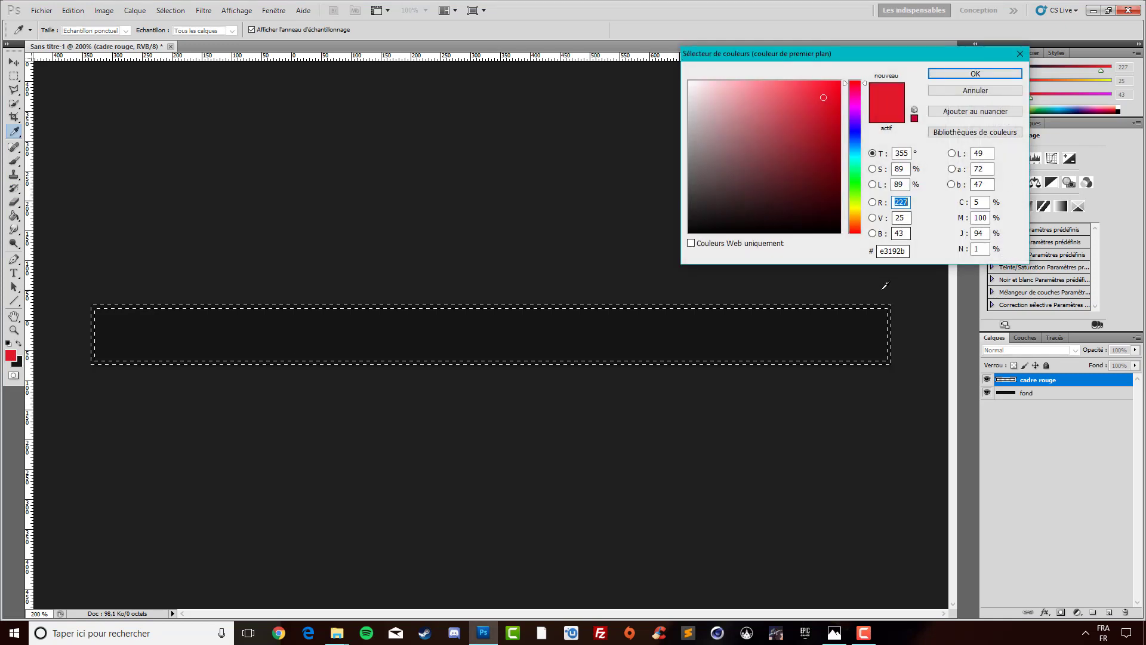
{"action": "left_click", "coordinate": [973, 73]}
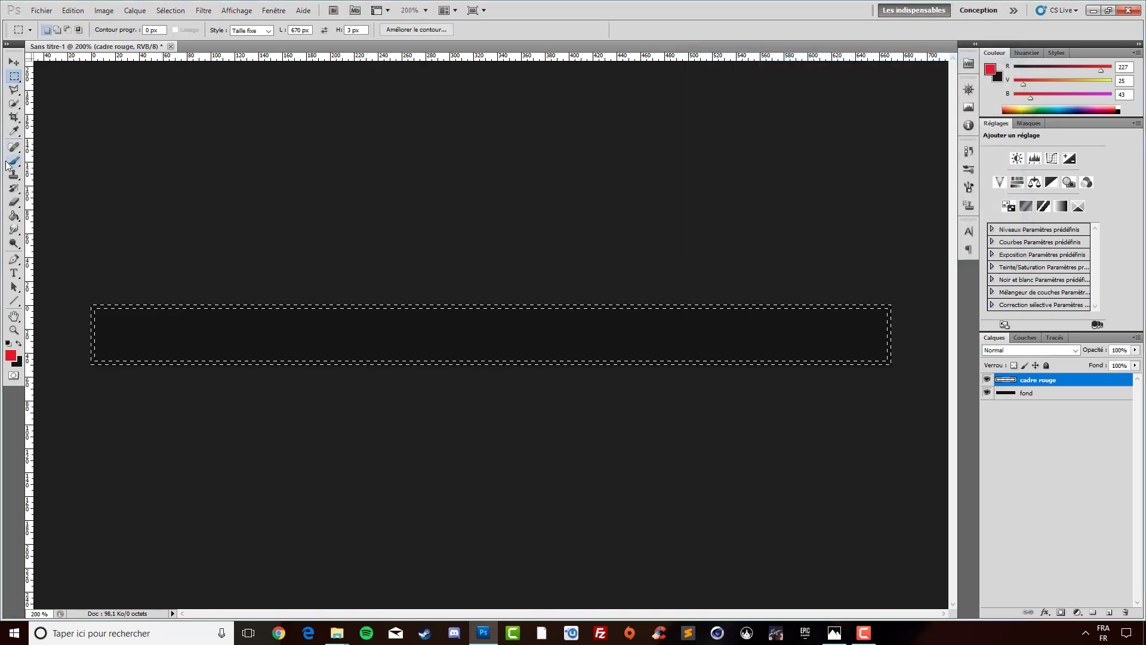
{"action": "left_click", "coordinate": [14, 216]}
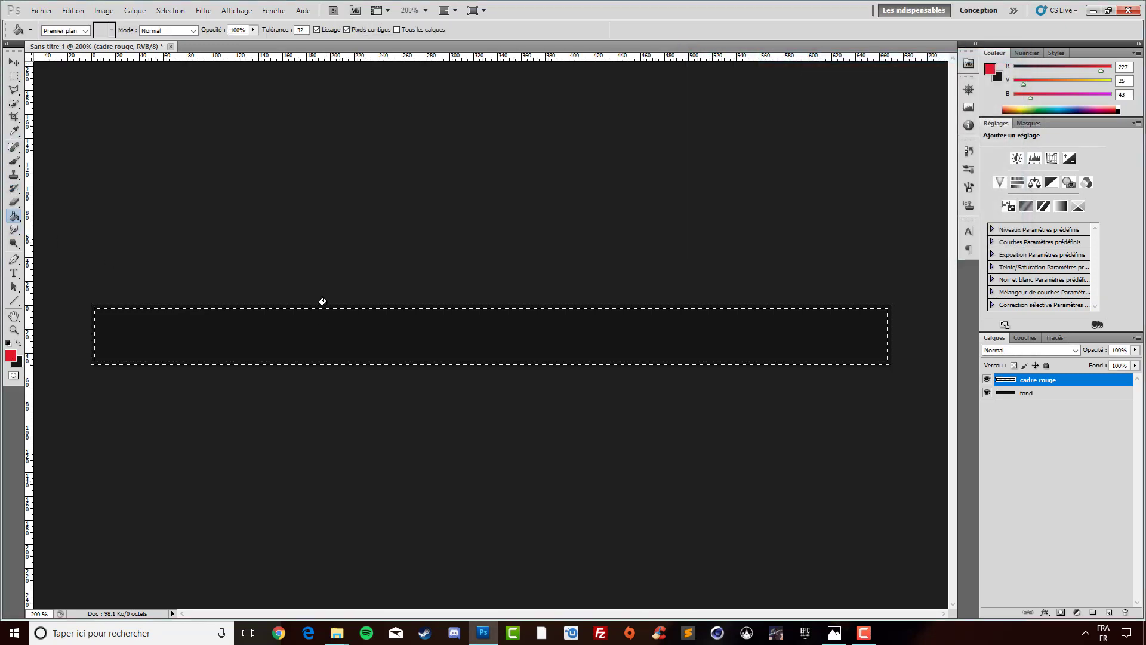
{"action": "left_click", "coordinate": [323, 305]}
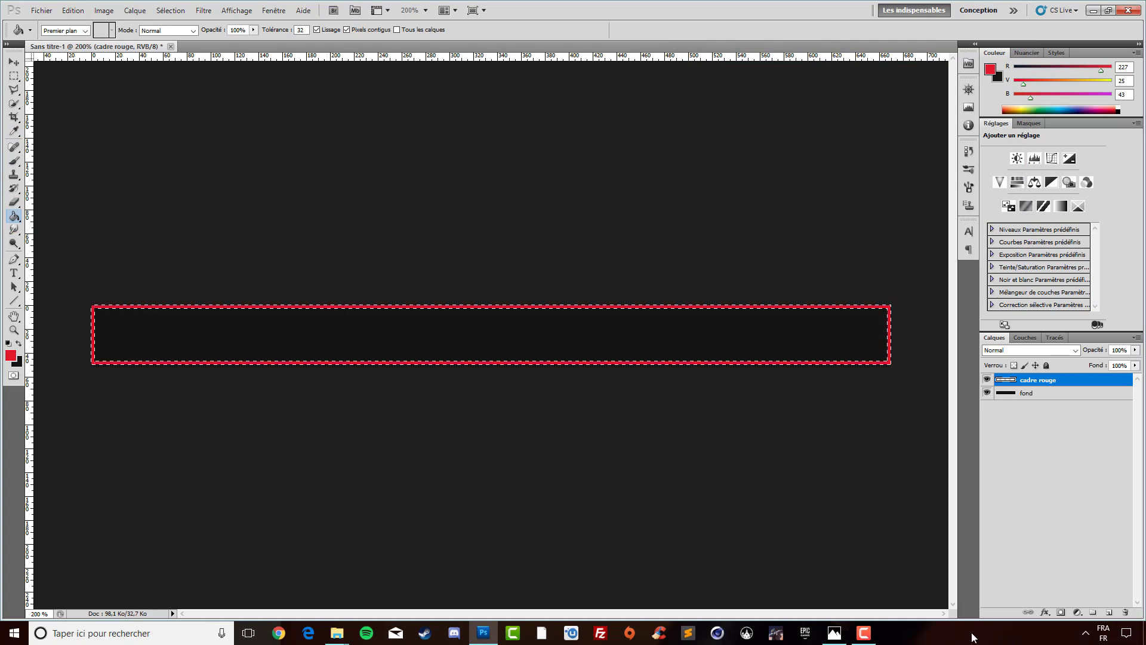
{"action": "key", "text": "ctrl+d"}
- Zoom to actual pixels, then to 200% on the red frame
{"action": "left_click", "coordinate": [13, 329]}
{"action": "right_click", "coordinate": [310, 349]}
{"action": "left_click", "coordinate": [373, 369]}
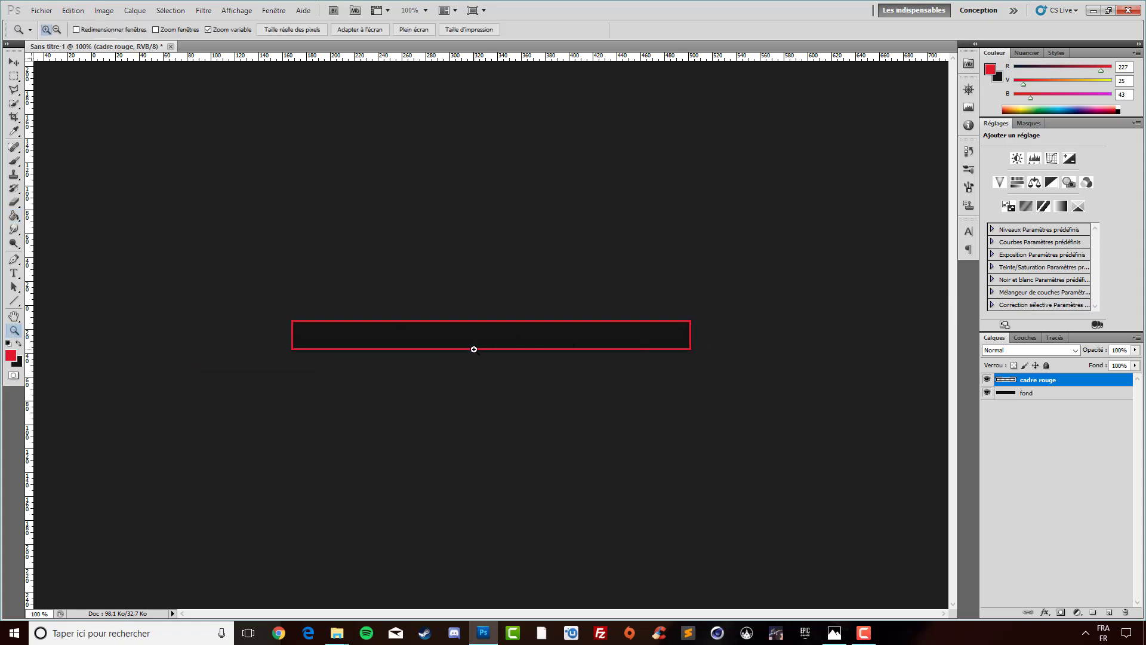
{"action": "left_click", "coordinate": [436, 439]}
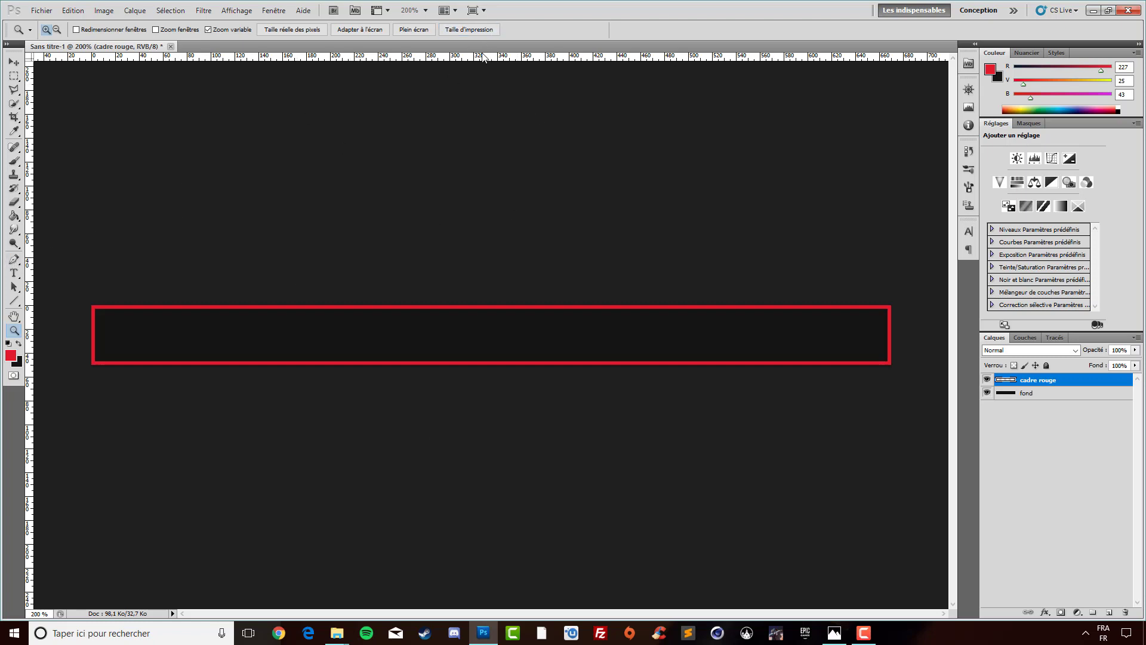
- Check the overlay reference image, then place a vertical guide near the bar's left end
{"action": "left_click_drag", "start_coordinate": [28, 202], "coordinate": [30, 219]}
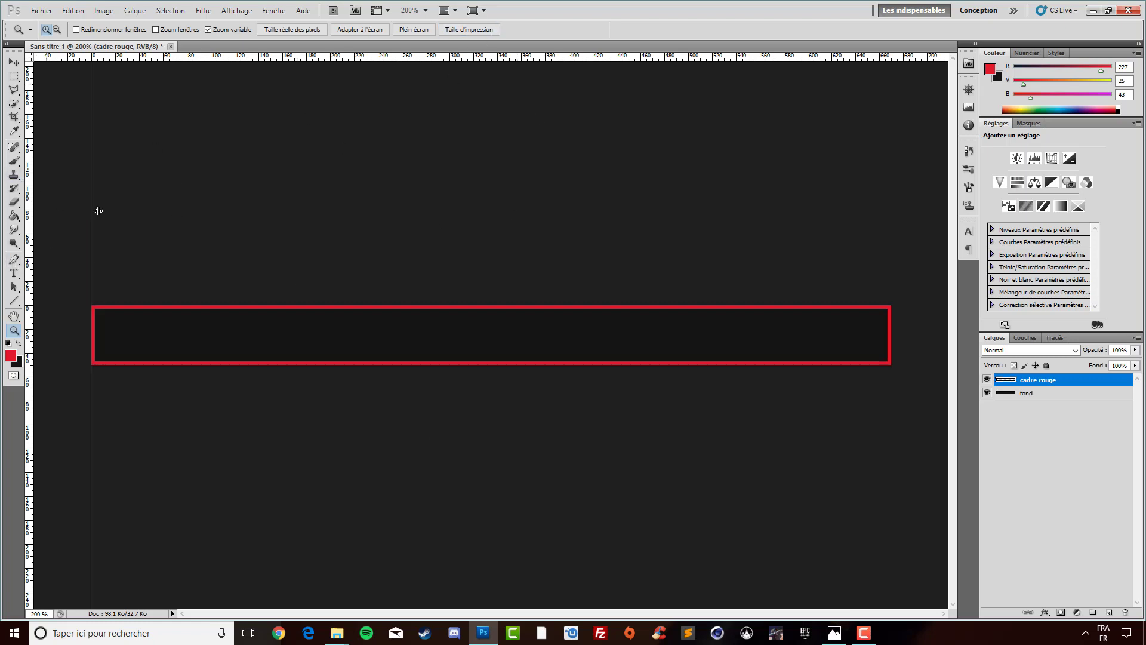
{"action": "left_click", "coordinate": [834, 632]}
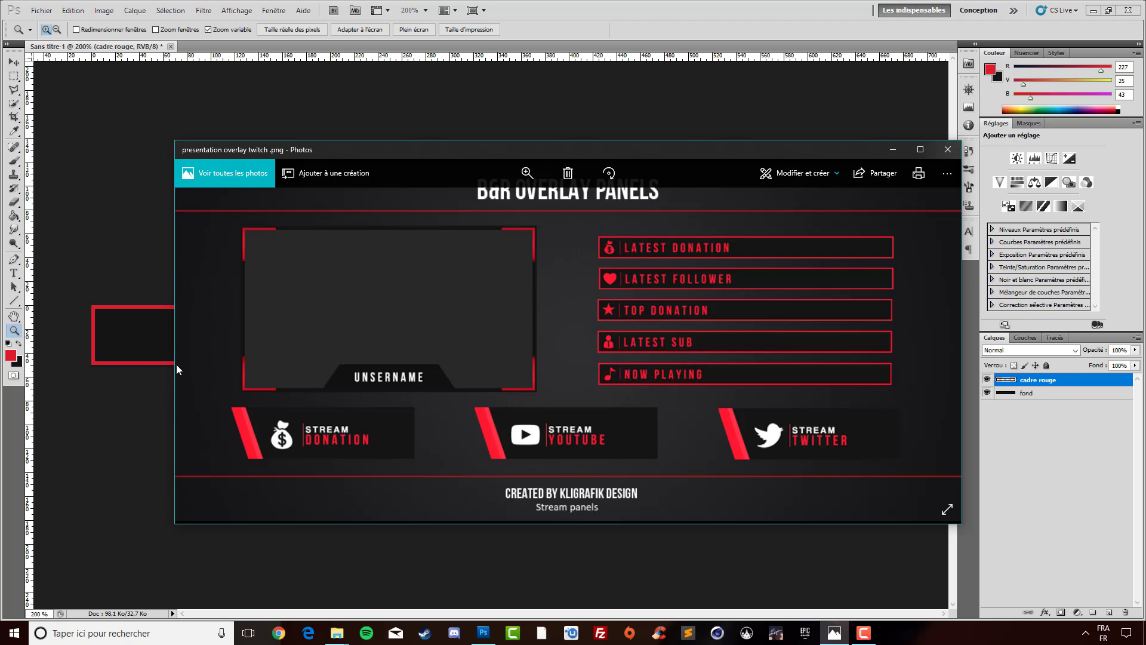
{"action": "left_click", "coordinate": [590, 27]}
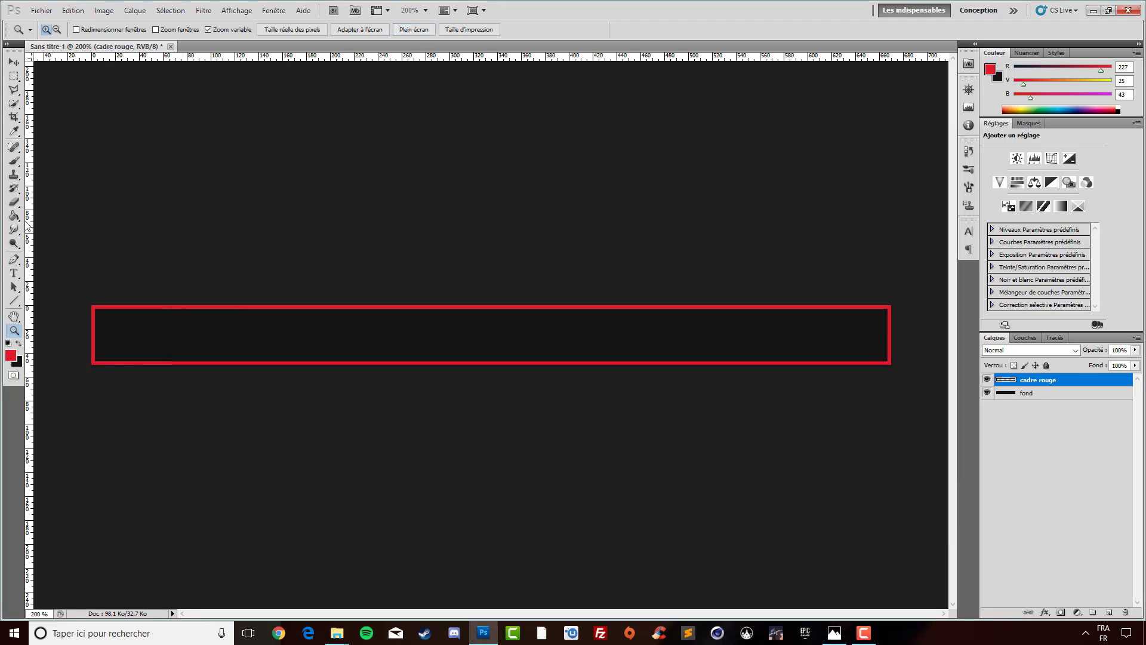
{"action": "left_click_drag", "start_coordinate": [30, 230], "coordinate": [137, 244]}
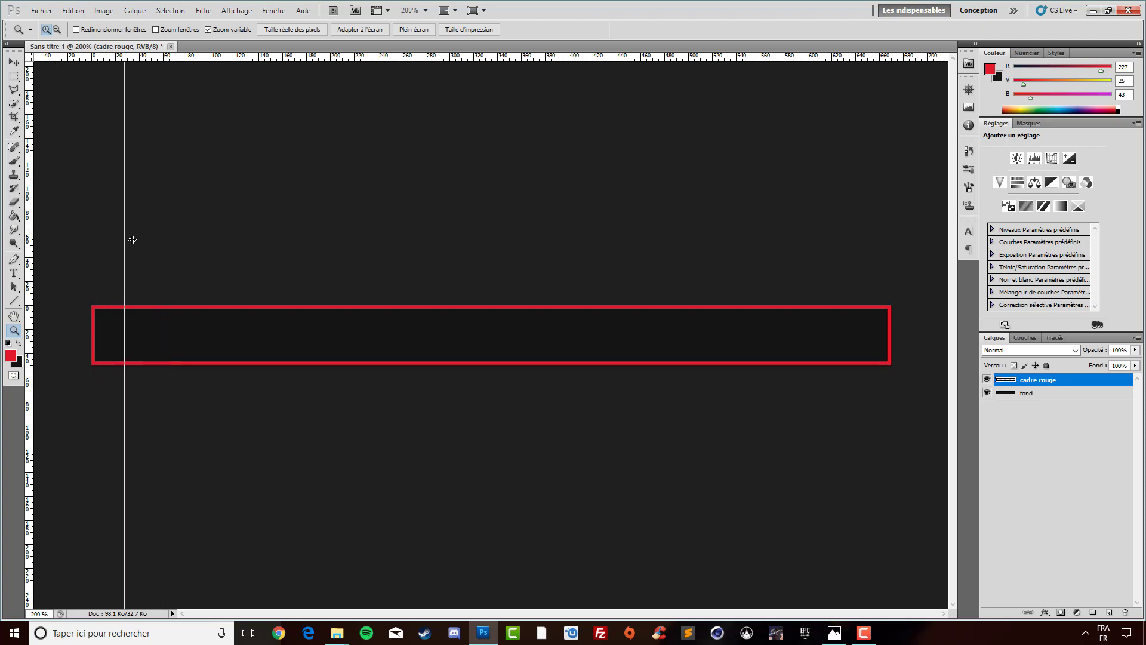
{"action": "left_click_drag", "start_coordinate": [138, 244], "coordinate": [151, 246]}
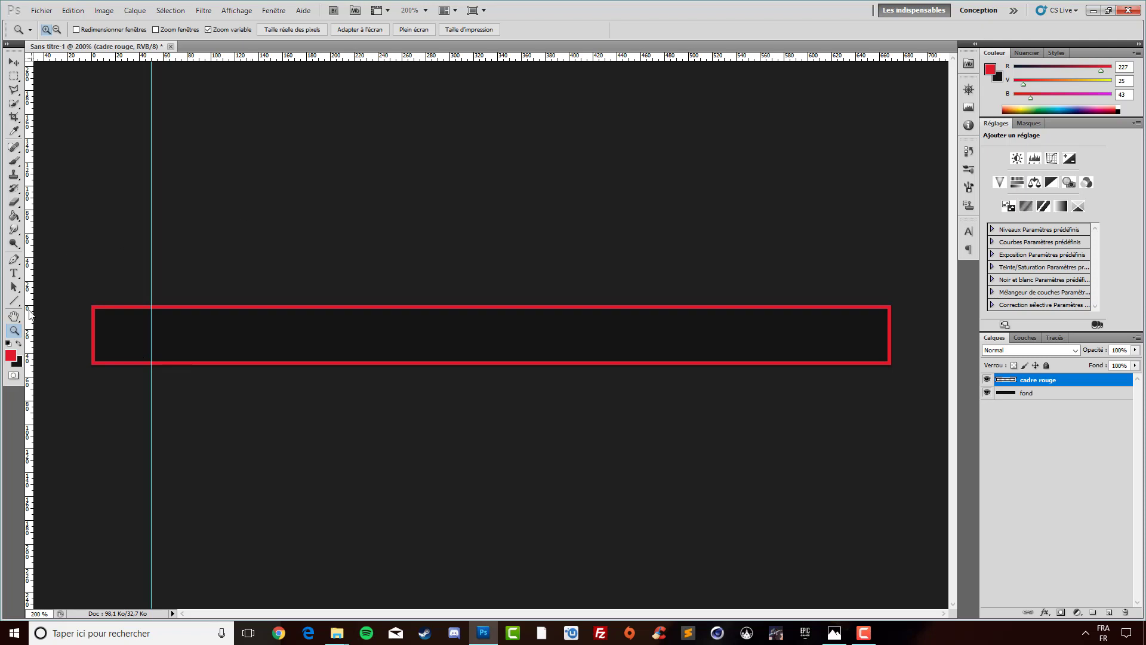
- Open dollars-bag.png from Bureau > logo > Logo png
{"action": "left_click", "coordinate": [39, 10]}
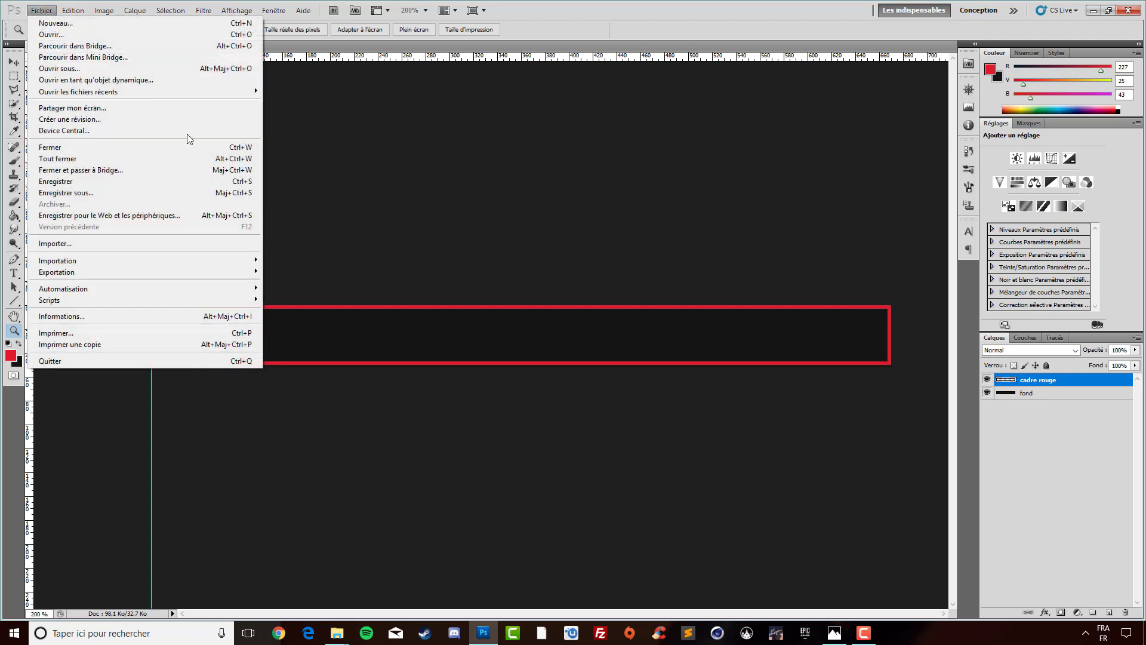
{"action": "left_click", "coordinate": [113, 34]}
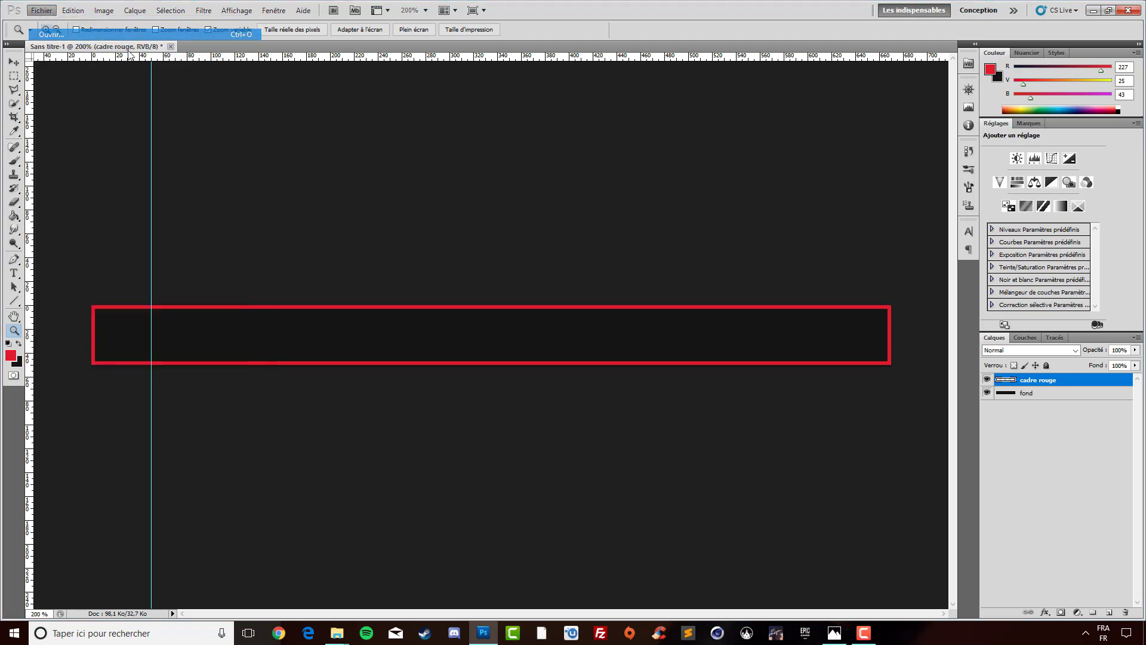
{"action": "left_click", "coordinate": [344, 213]}
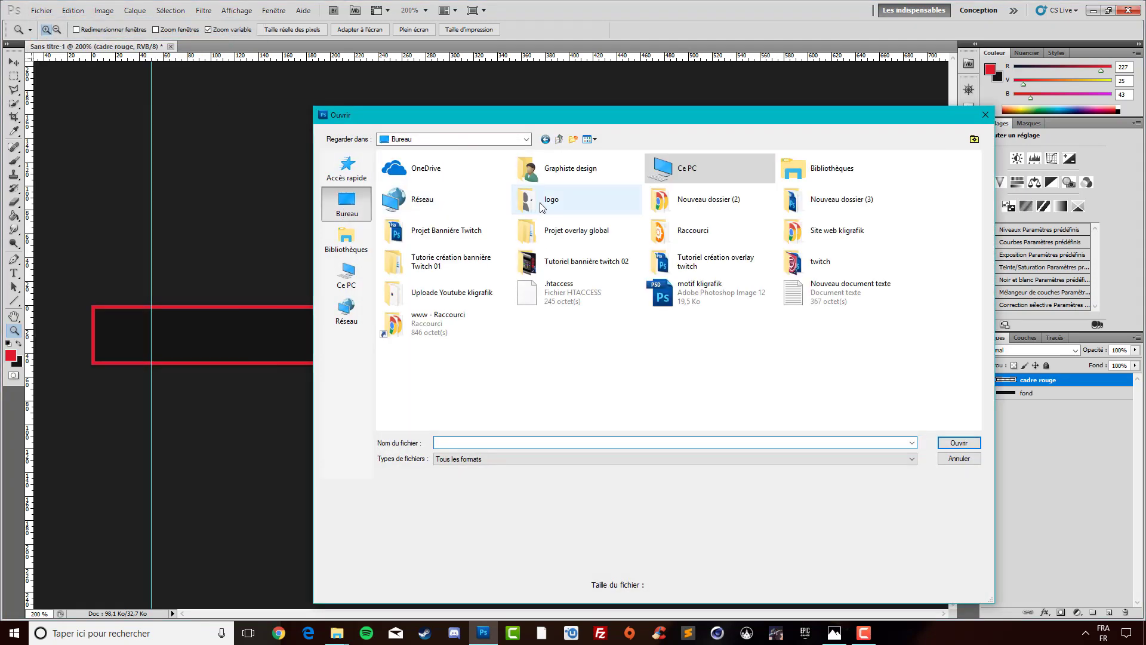
{"action": "double_click", "coordinate": [552, 199]}
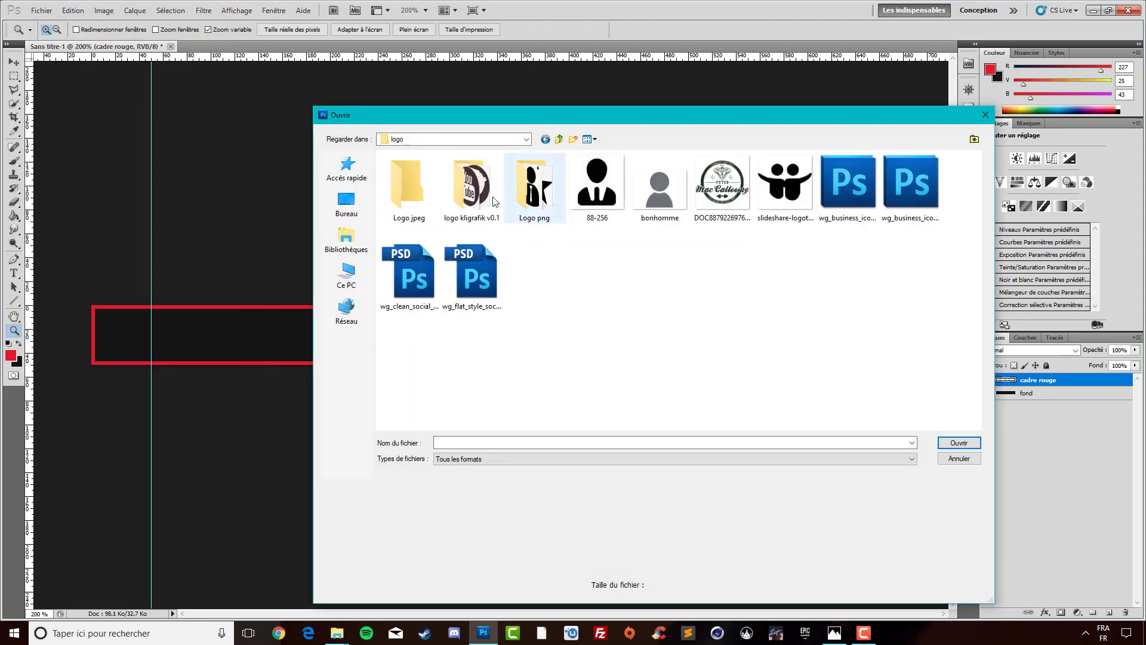
{"action": "double_click", "coordinate": [534, 186]}
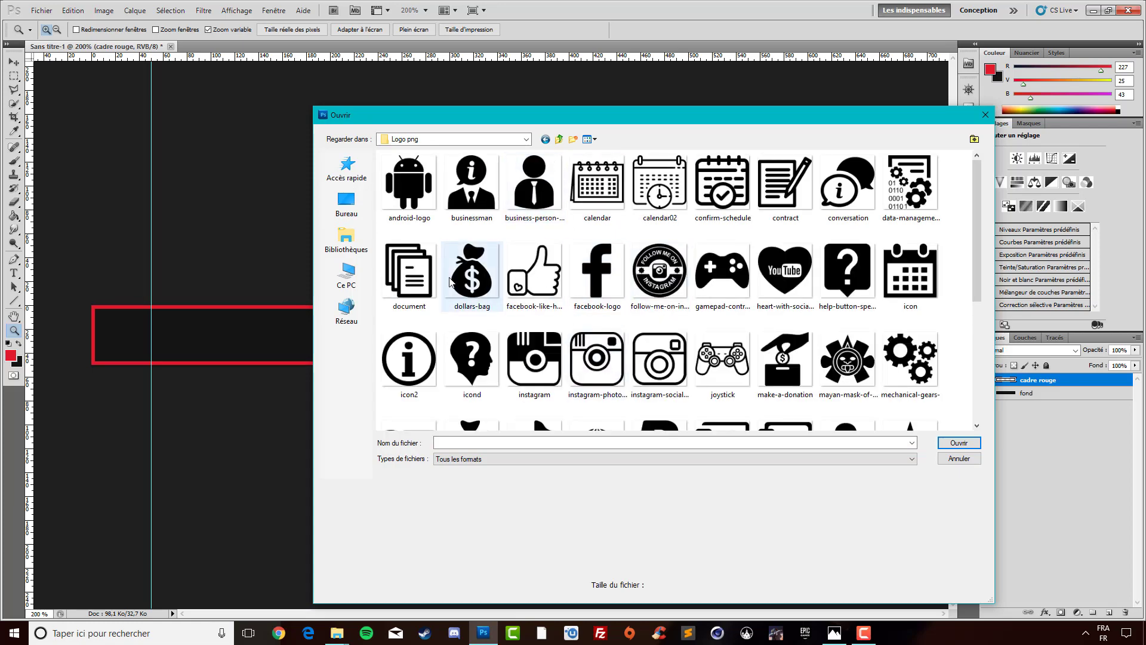
{"action": "double_click", "coordinate": [471, 271]}
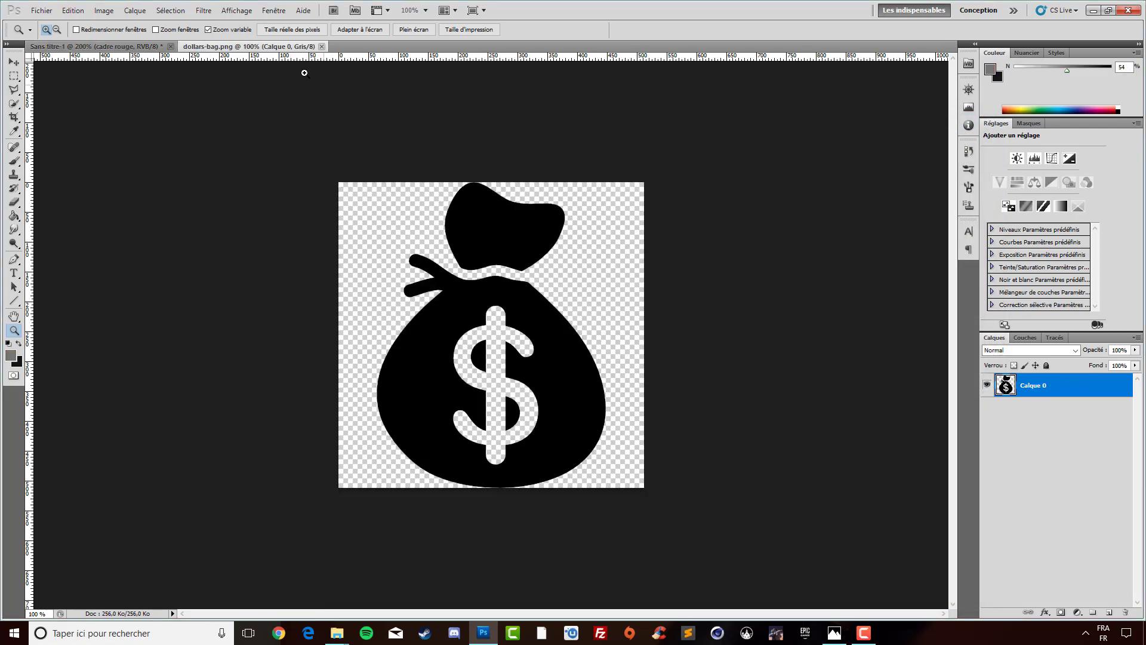
- Resize the icon from 512 × 512 to 30 × 30 pixels
{"action": "left_click", "coordinate": [103, 11]}
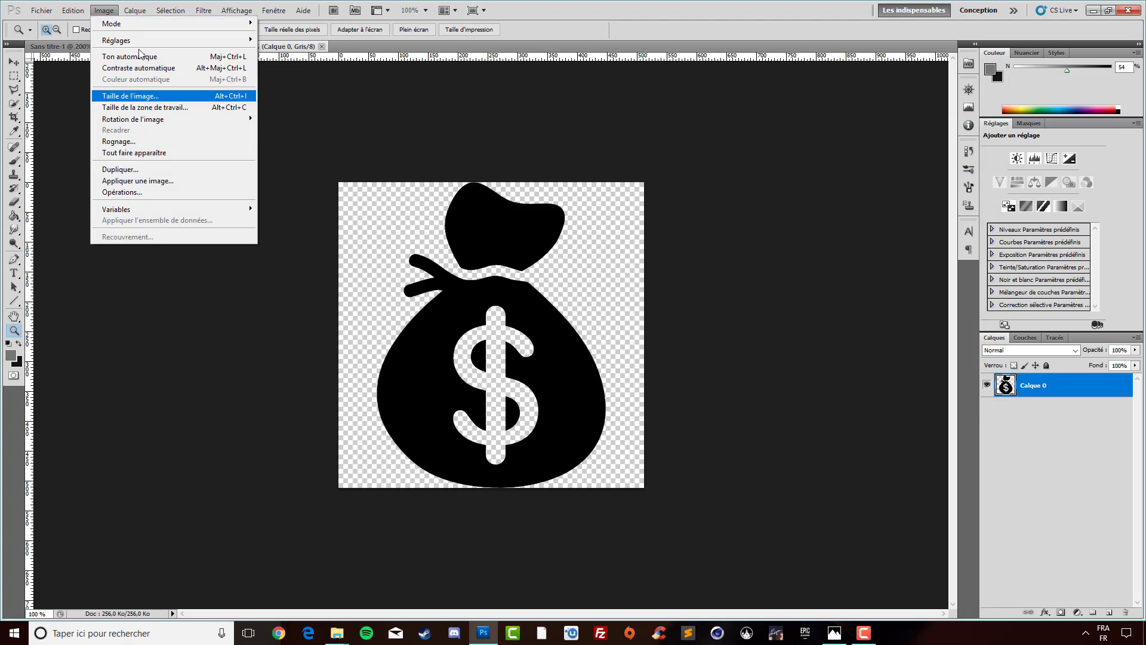
{"action": "left_click", "coordinate": [138, 95]}
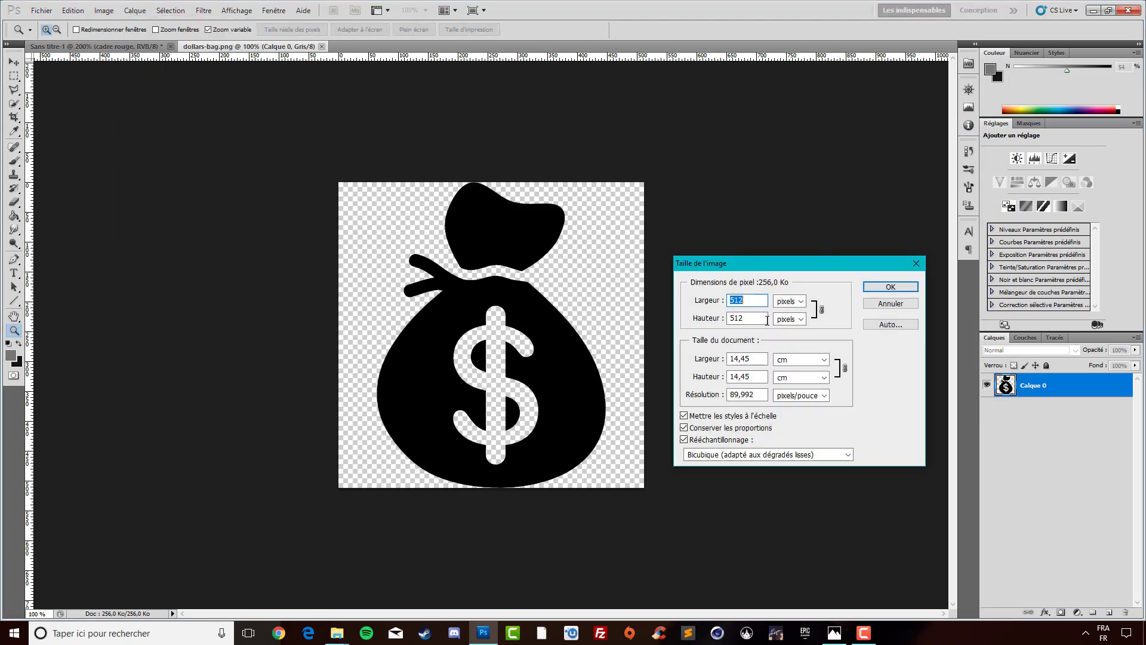
{"action": "type", "text": "30"}
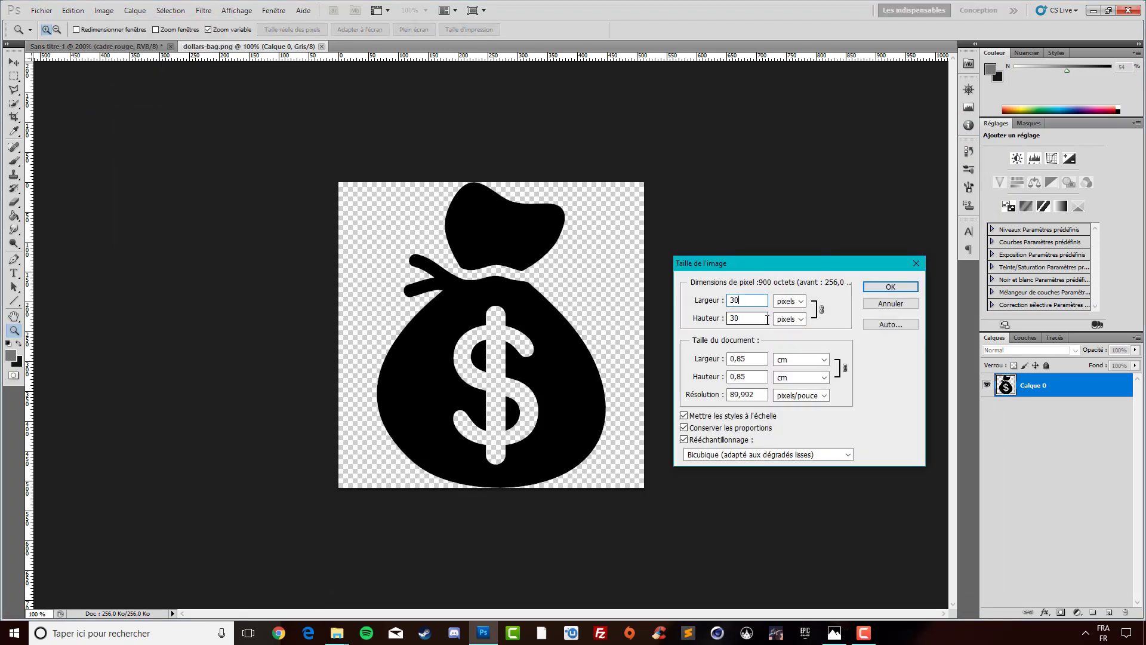
{"action": "left_click", "coordinate": [875, 287]}
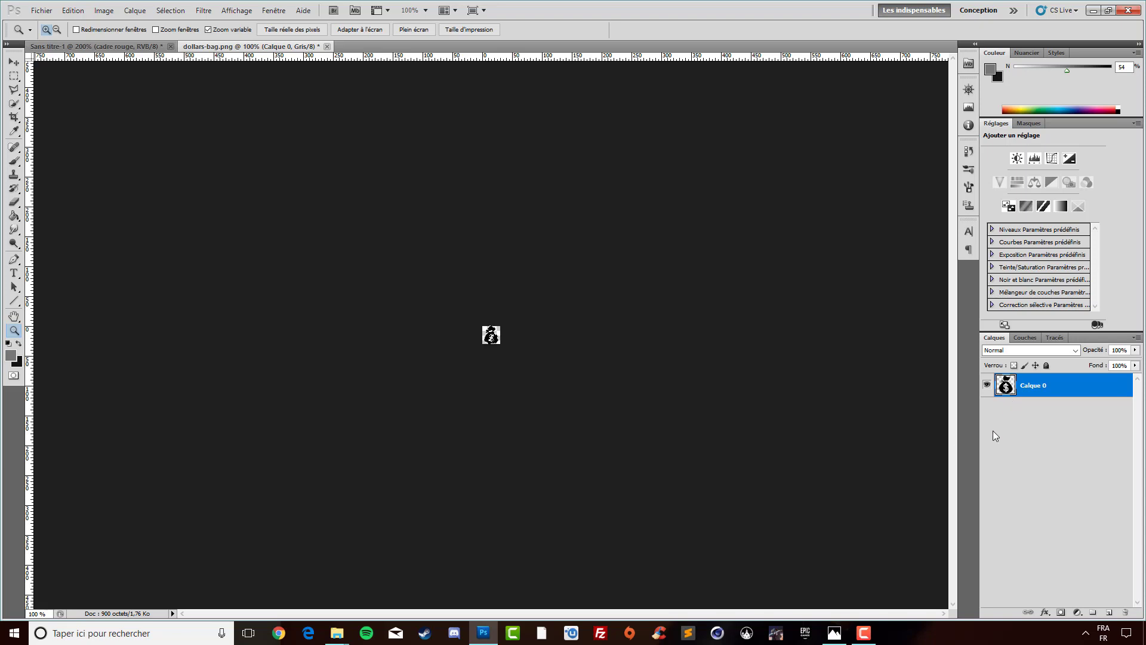
- Paste the dollar-bag icon as Calque 1 at the bar's left end and add a horizontal centre guide
{"action": "key", "text": "ctrl+Tab"}
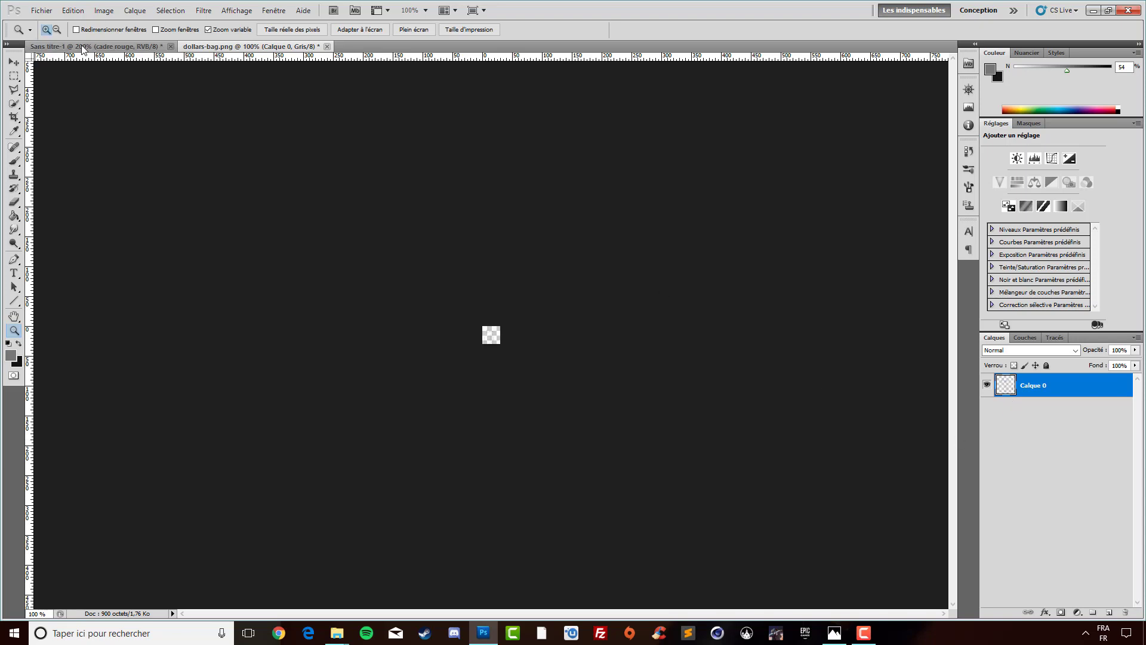
{"action": "key", "text": "ctrl+v"}
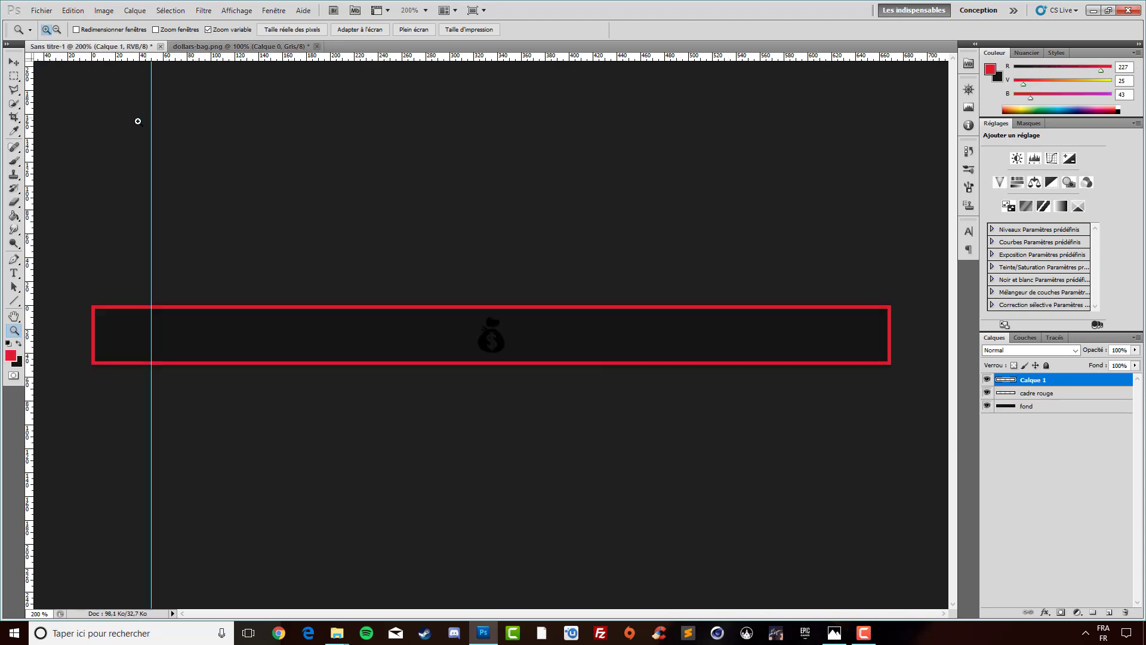
{"action": "left_click", "coordinate": [14, 62]}
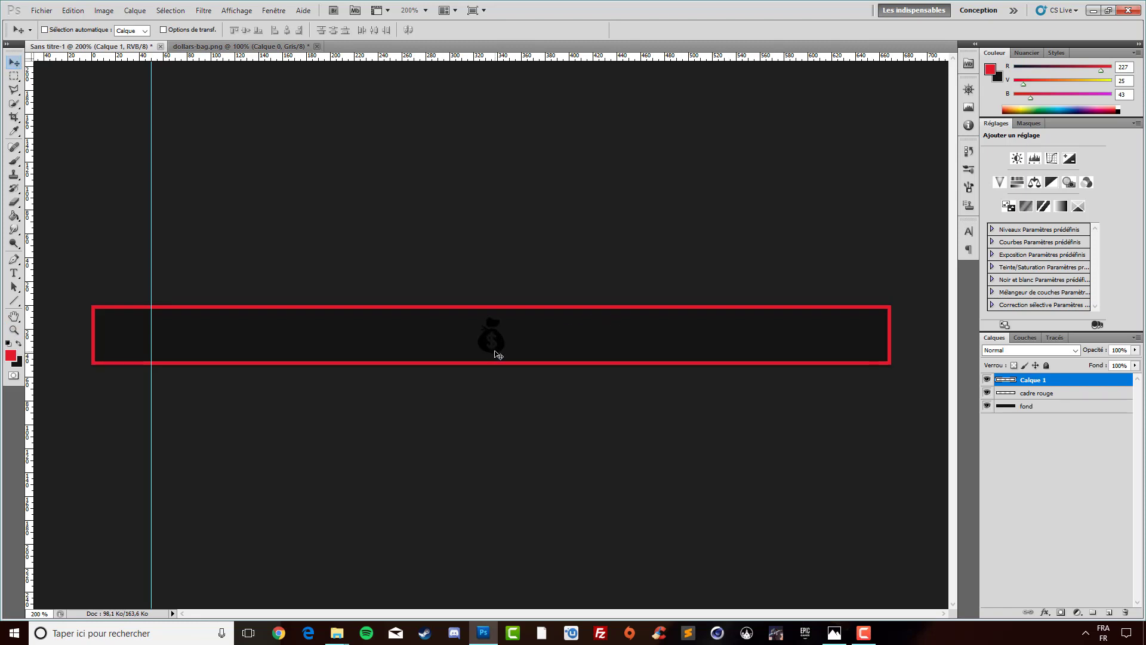
{"action": "left_click_drag", "start_coordinate": [500, 355], "coordinate": [130, 356]}
{"action": "mouse_move", "coordinate": [413, 59]}
{"action": "left_mouse_down"}
{"action": "mouse_move", "coordinate": [424, 339]}
{"action": "mouse_move", "coordinate": [432, 336]}
{"action": "left_mouse_up"}
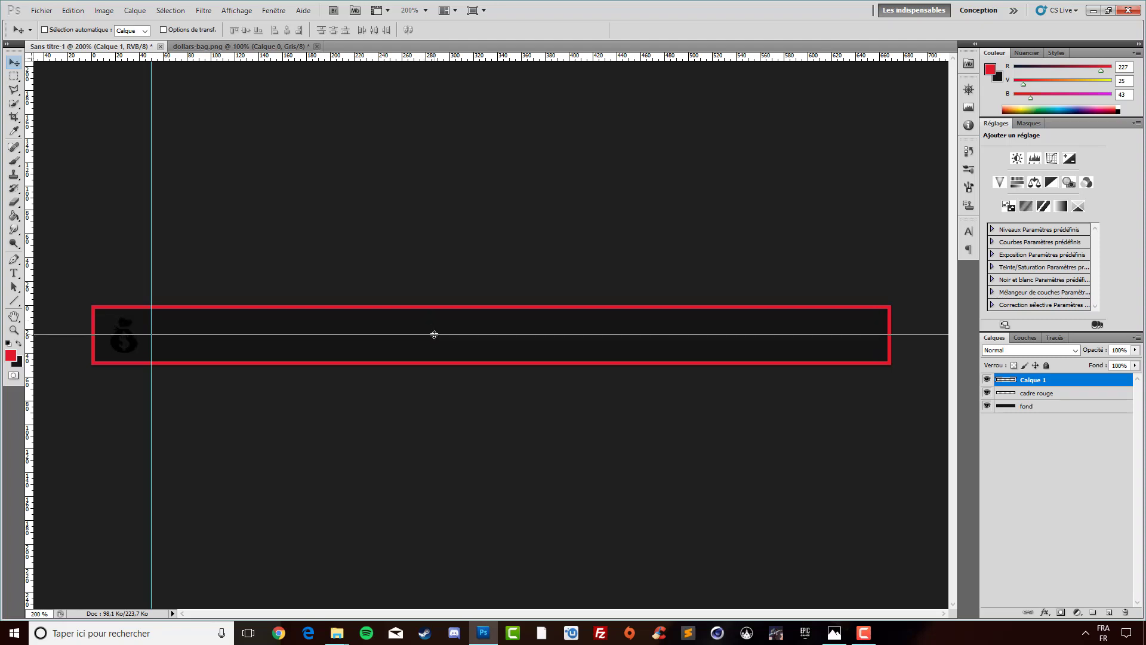
{"action": "left_click_drag", "start_coordinate": [434, 334], "coordinate": [434, 334]}
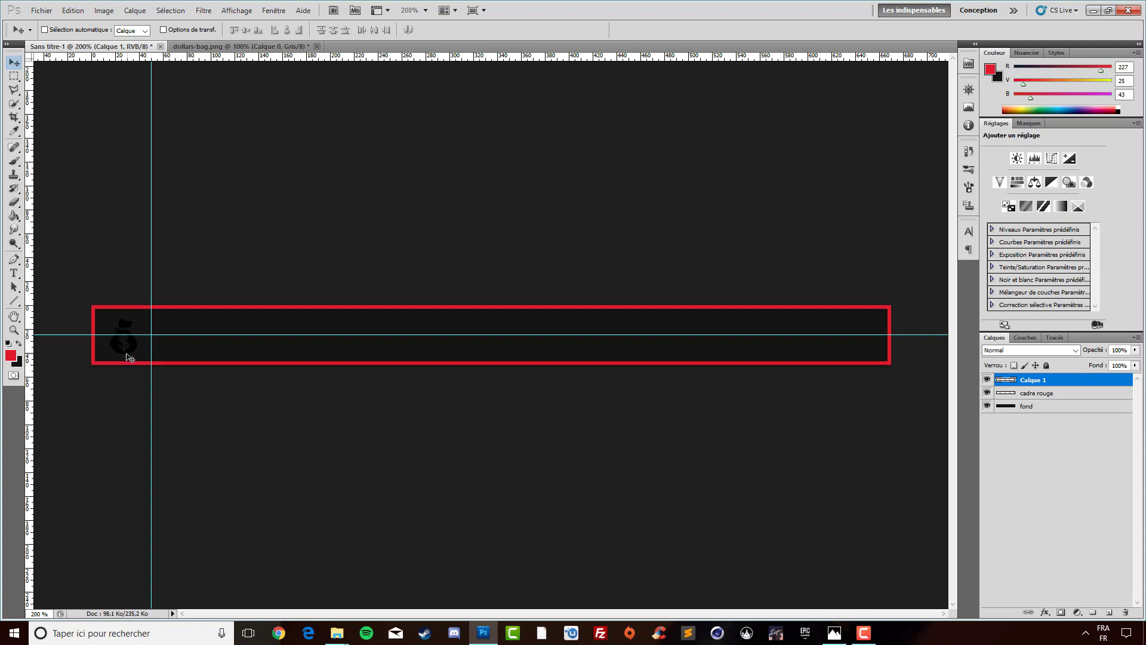
- Nudge the money-bag icon up, give it a #e3192b Color Overlay, and add a vertical guide beside it
{"action": "left_click_drag", "start_coordinate": [125, 352], "coordinate": [125, 356]}
{"action": "left_click", "coordinate": [1044, 612]}
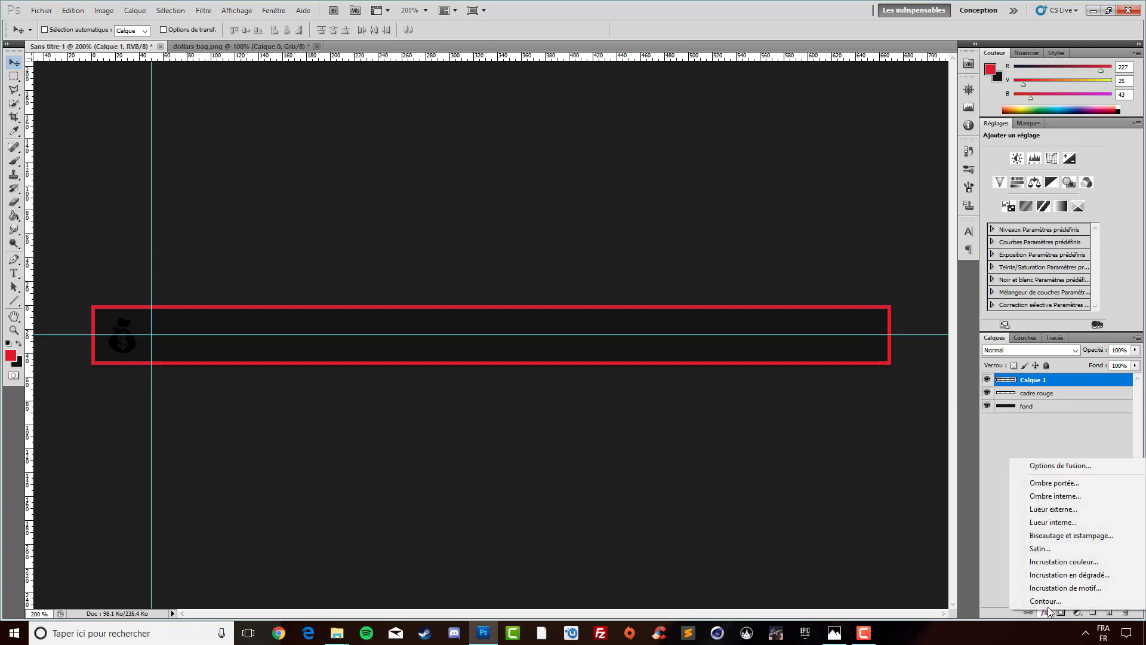
{"action": "left_click", "coordinate": [1062, 563]}
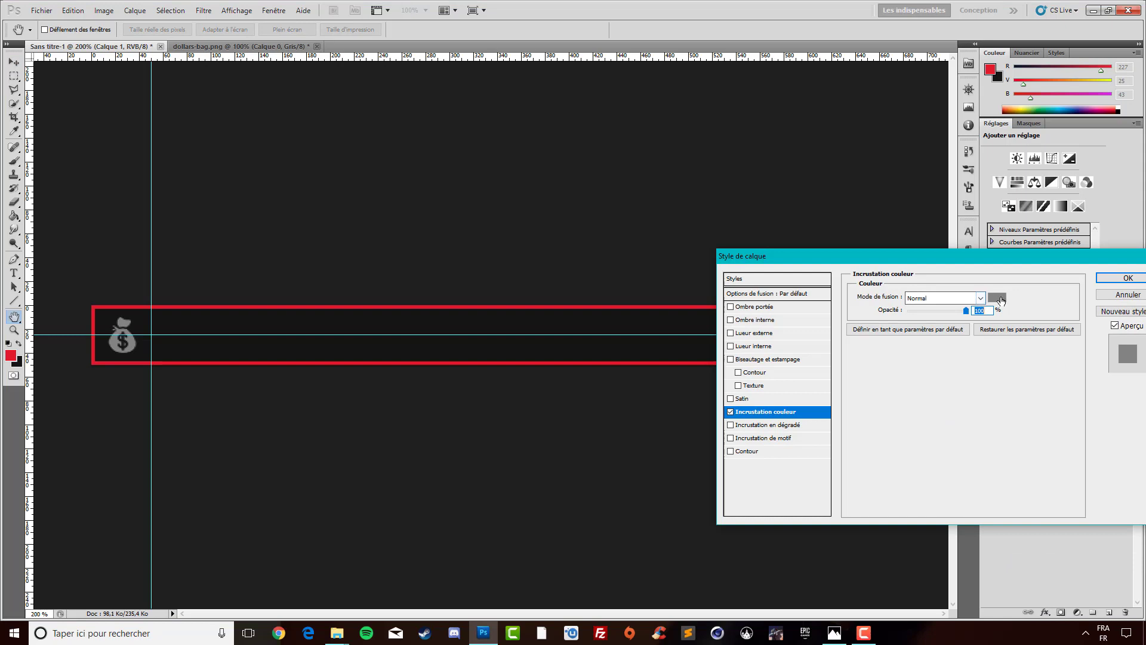
{"action": "left_click", "coordinate": [996, 298]}
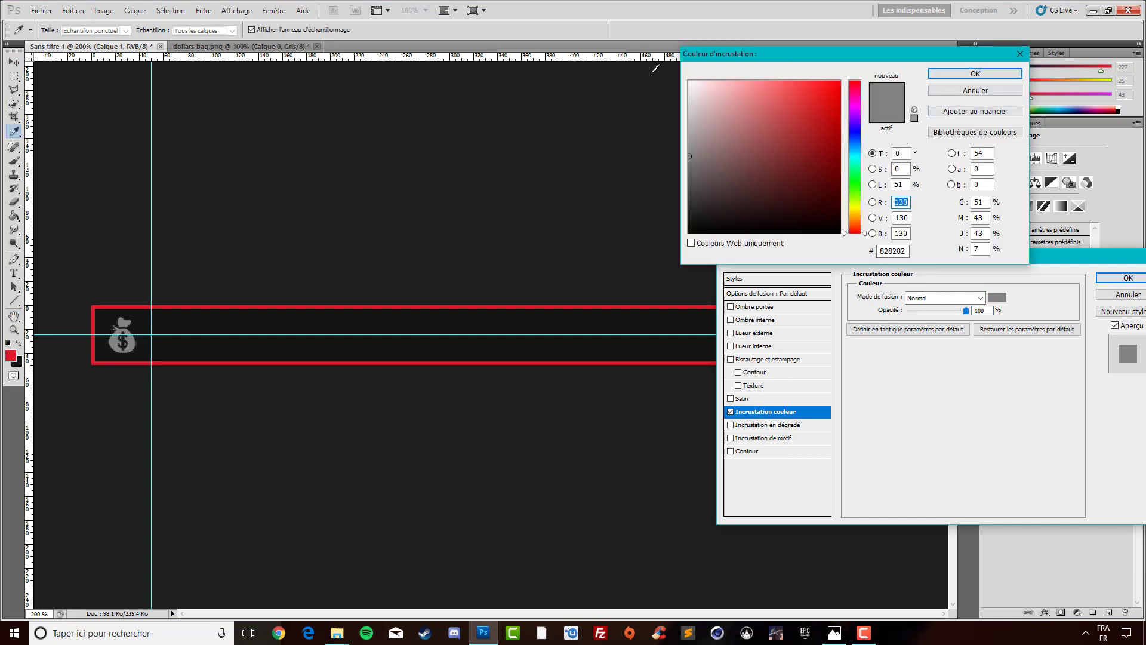
{"action": "left_click", "coordinate": [571, 362]}
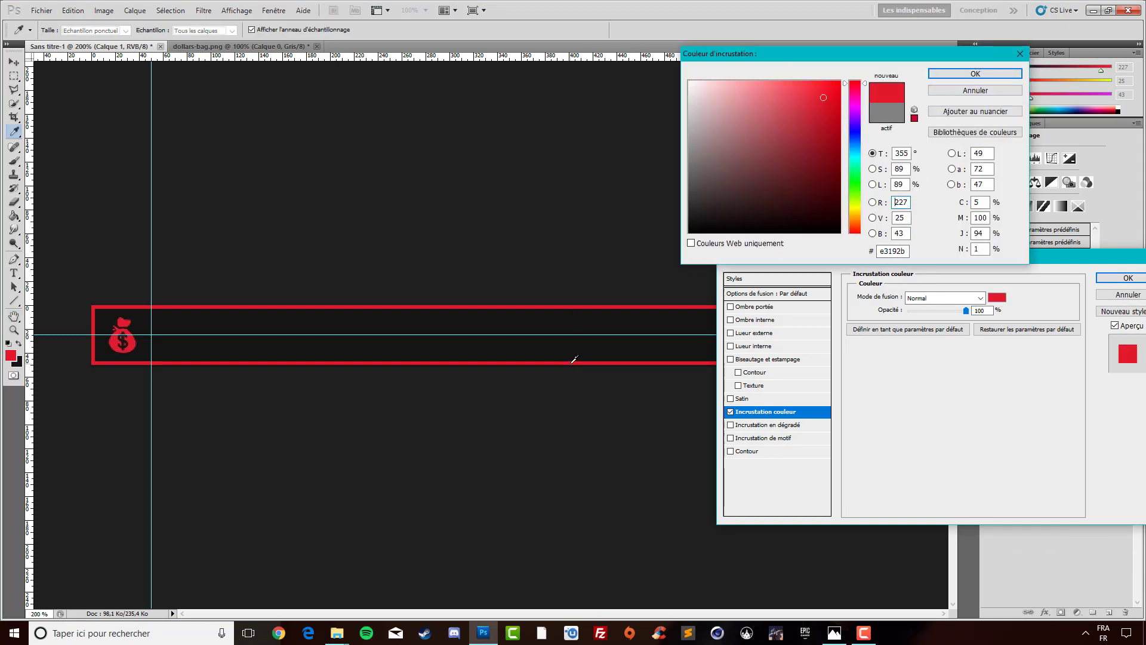
{"action": "left_click", "coordinate": [971, 75]}
{"action": "left_click", "coordinate": [1123, 279]}
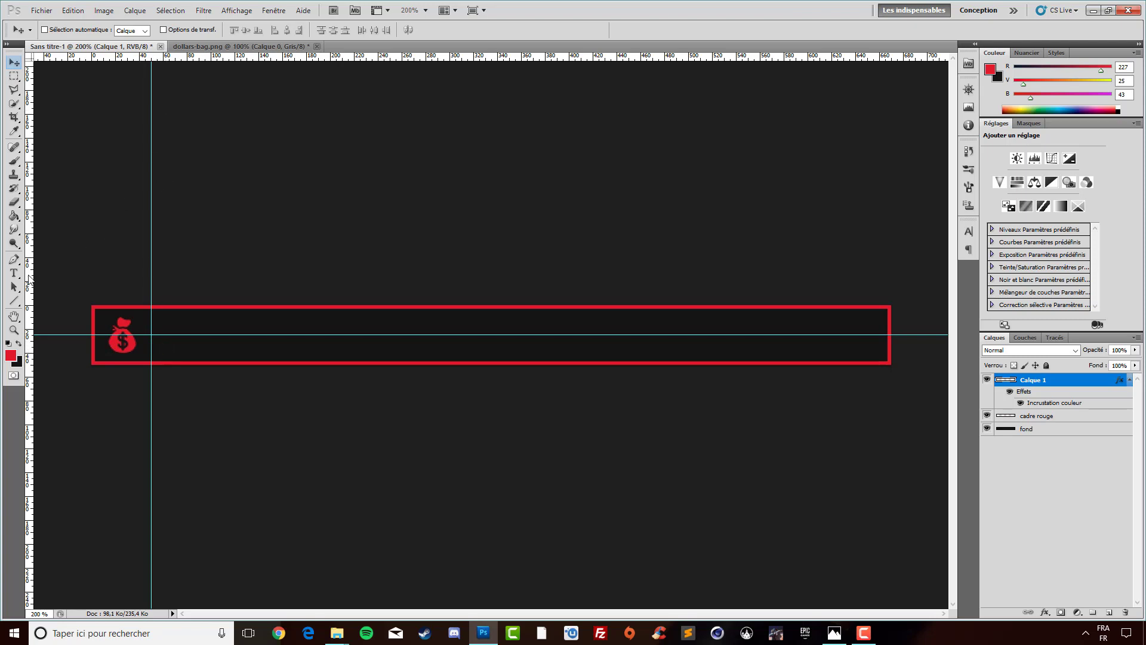
{"action": "left_click_drag", "start_coordinate": [29, 278], "coordinate": [164, 277]}
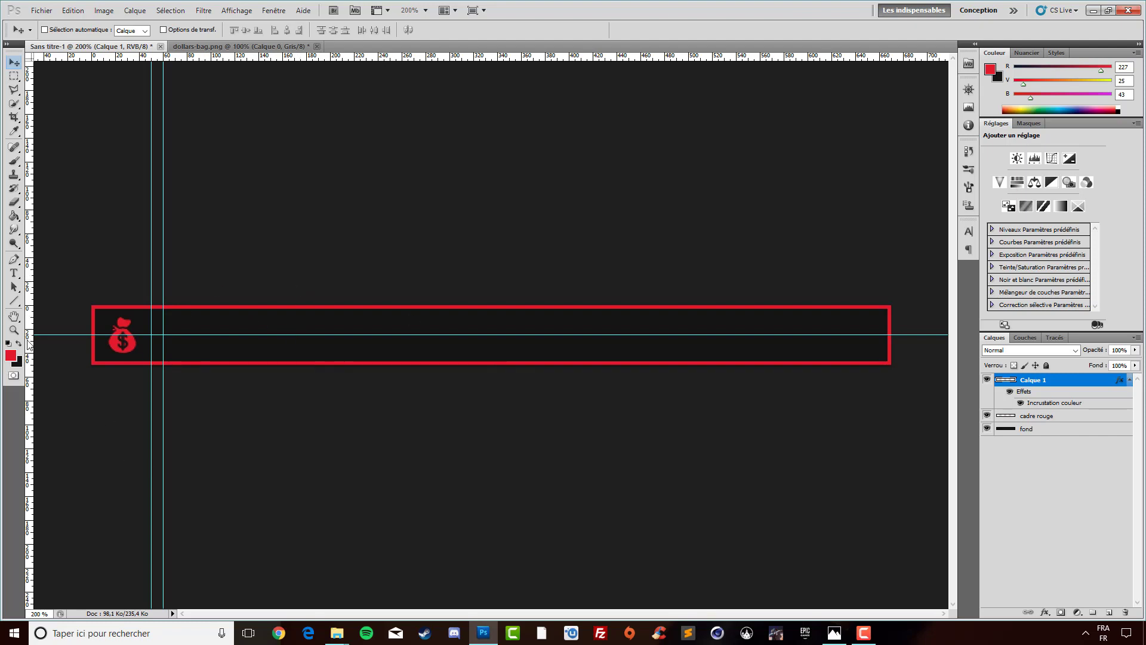
- Type LATEST DONATION inside the red frame
{"action": "left_click", "coordinate": [14, 273]}
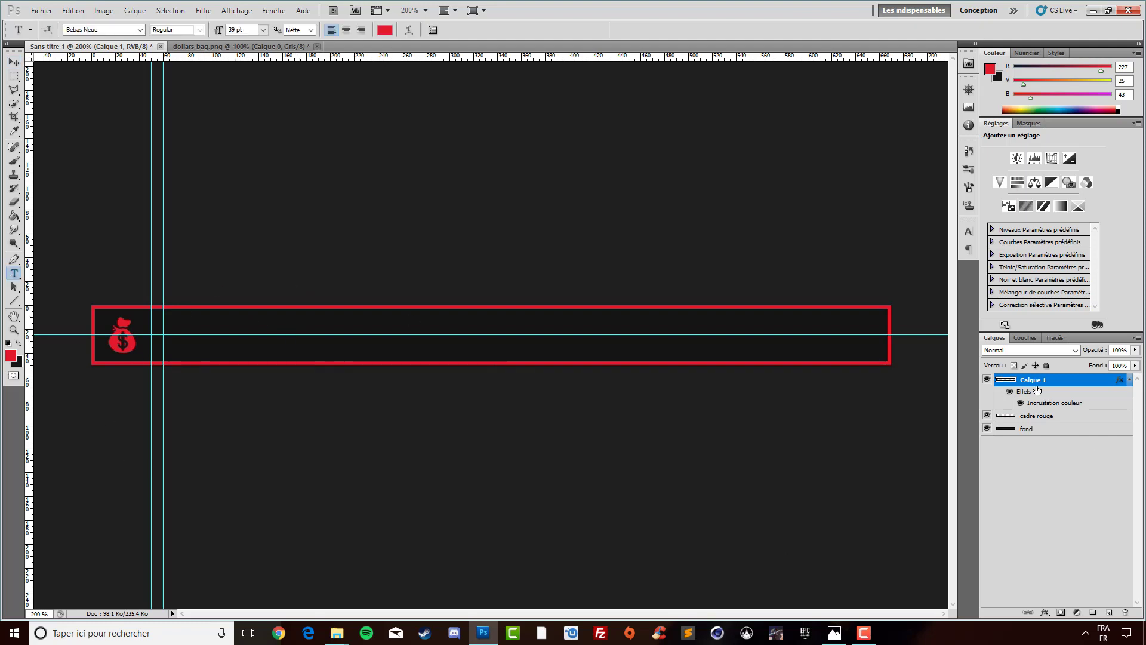
{"action": "left_click", "coordinate": [334, 334]}
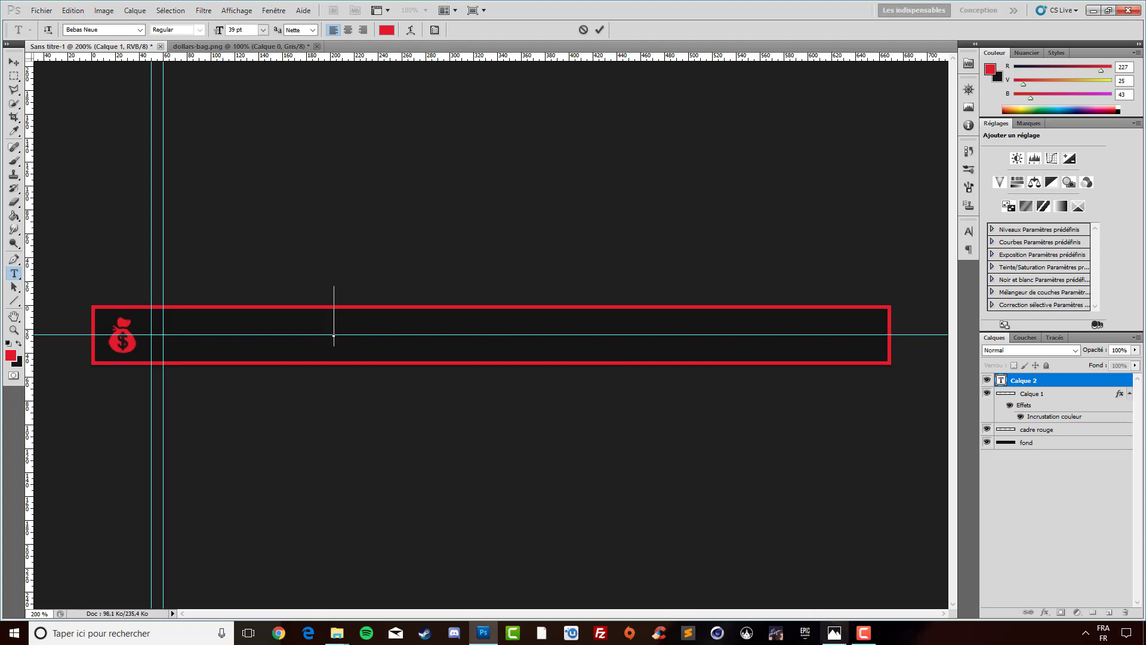
{"action": "left_click", "coordinate": [835, 643]}
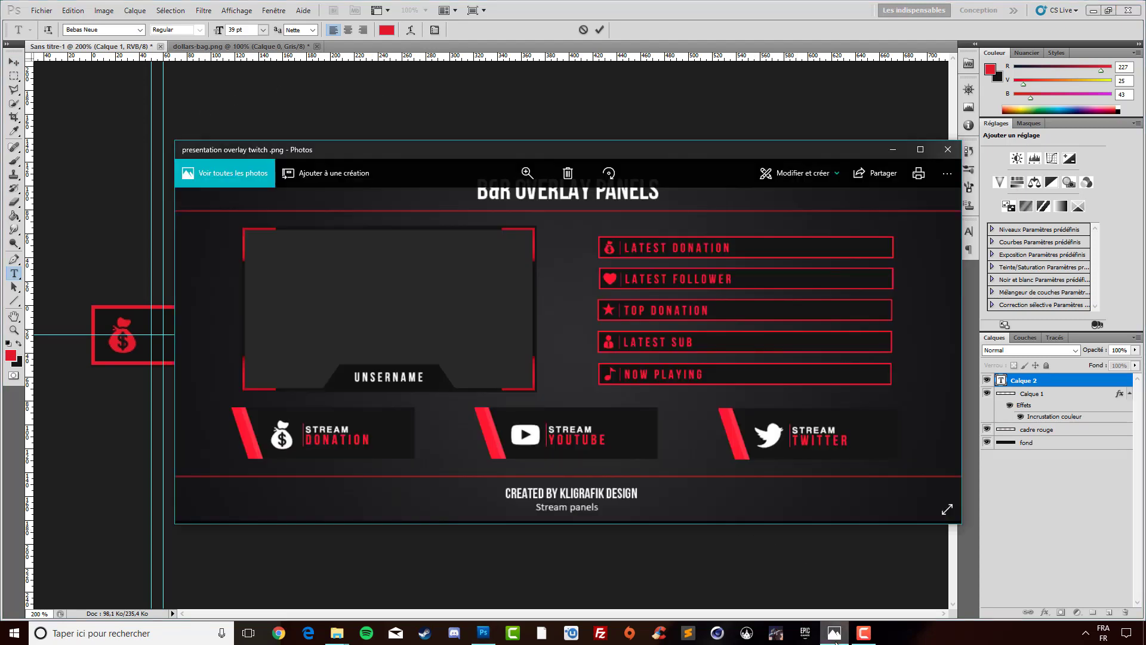
{"action": "left_click", "coordinate": [835, 642]}
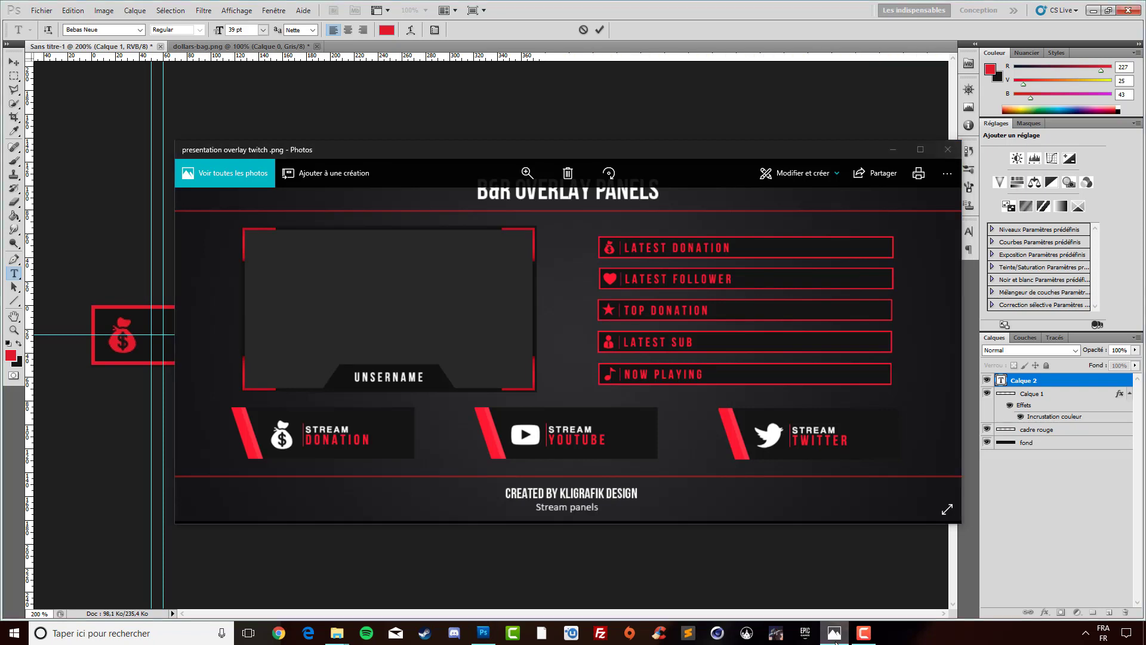
{"action": "type", "text": "LA"}
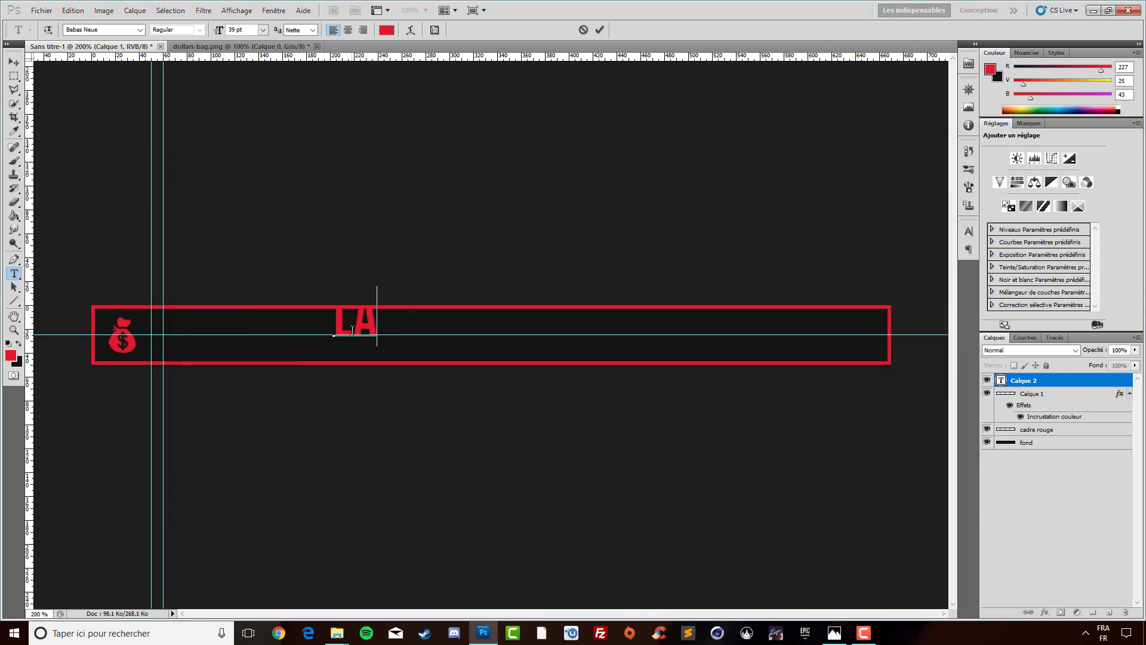
{"action": "type", "text": "TEST DON"}
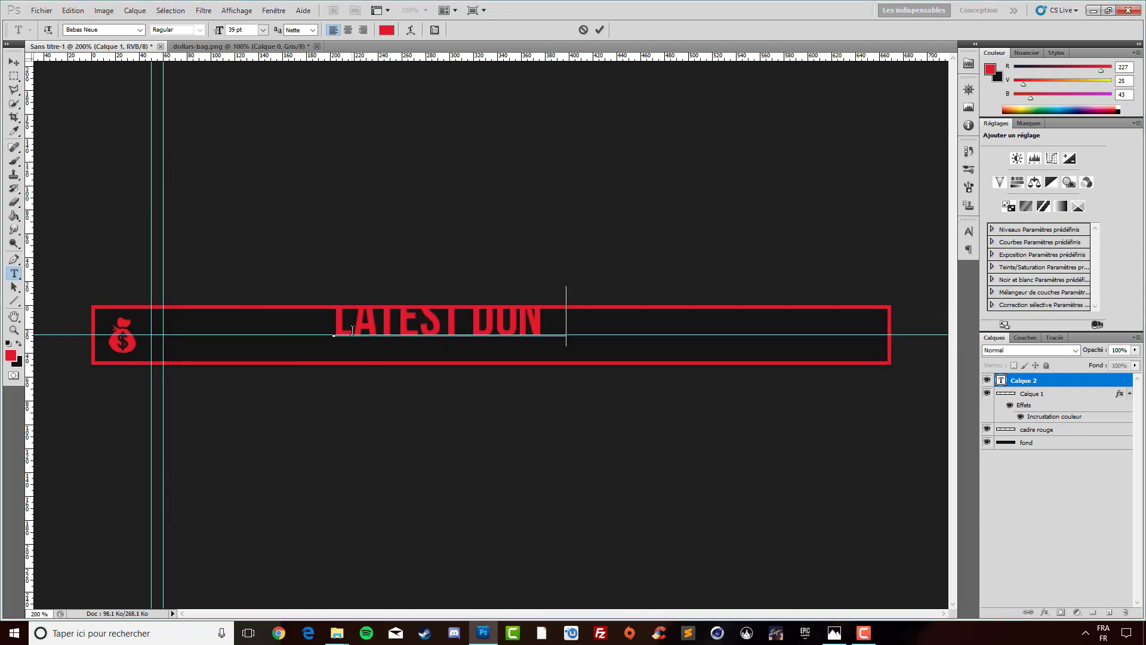
{"action": "type", "text": "ATION"}
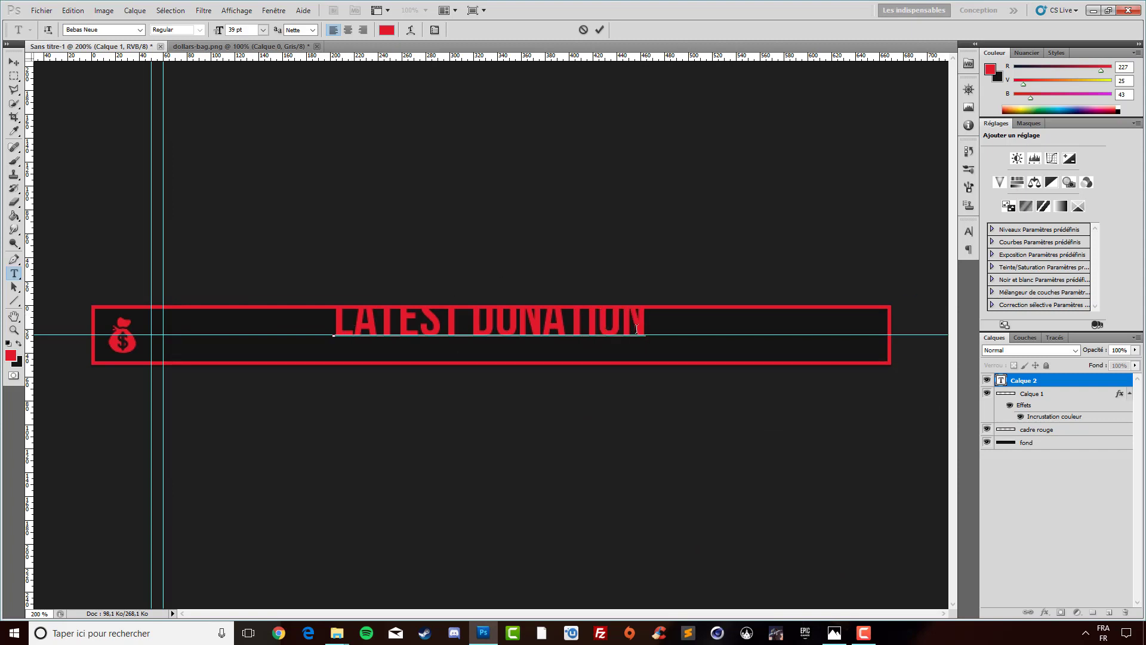
- Resize LATEST DONATION to 19 pt and move it beside the money-bag icon
{"action": "key", "text": "ctrl+a"}
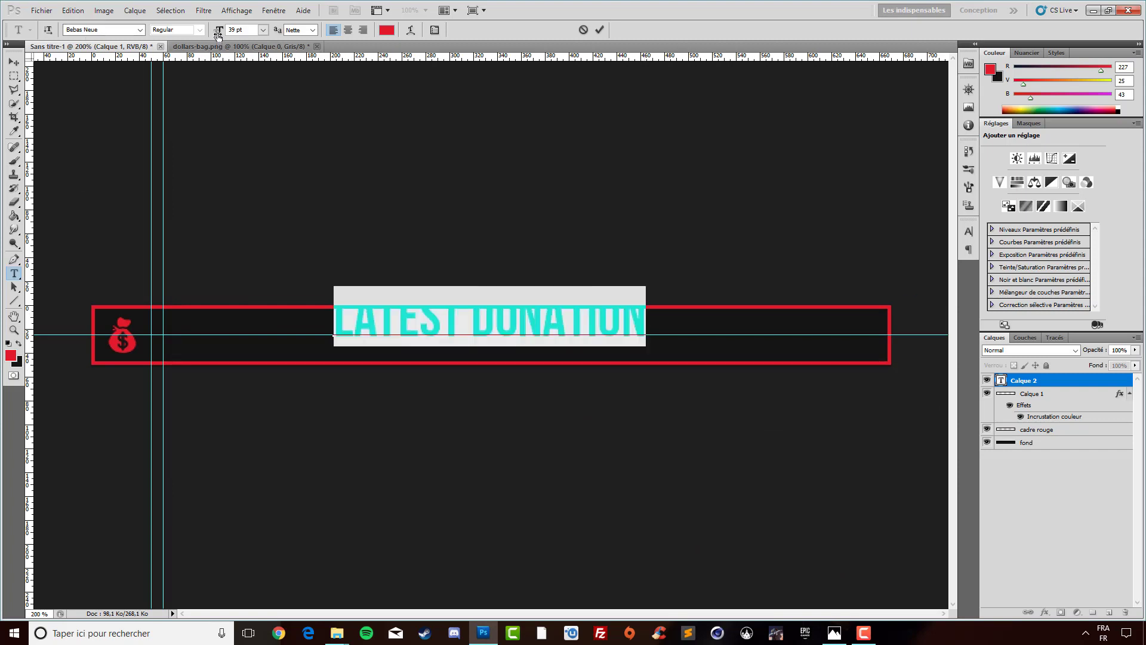
{"action": "left_click_drag", "start_coordinate": [217, 34], "coordinate": [205, 34]}
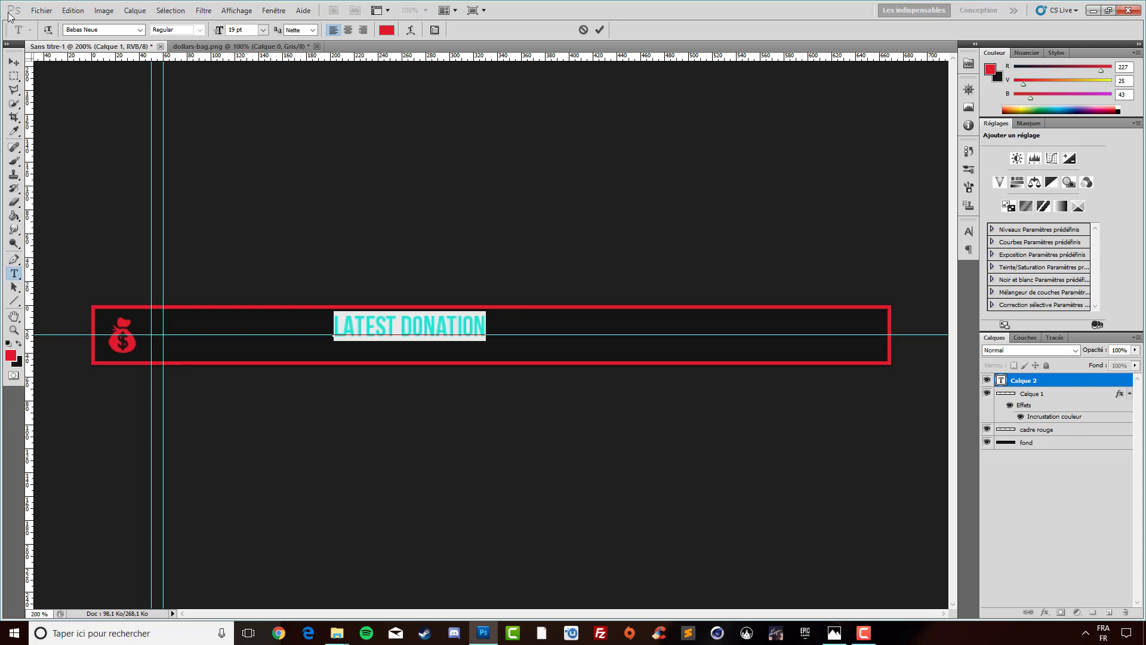
{"action": "left_click", "coordinate": [14, 62]}
{"action": "mouse_move", "coordinate": [322, 338]}
{"action": "left_mouse_down"}
{"action": "mouse_move", "coordinate": [262, 348]}
{"action": "mouse_move", "coordinate": [199, 336]}
{"action": "left_mouse_up"}
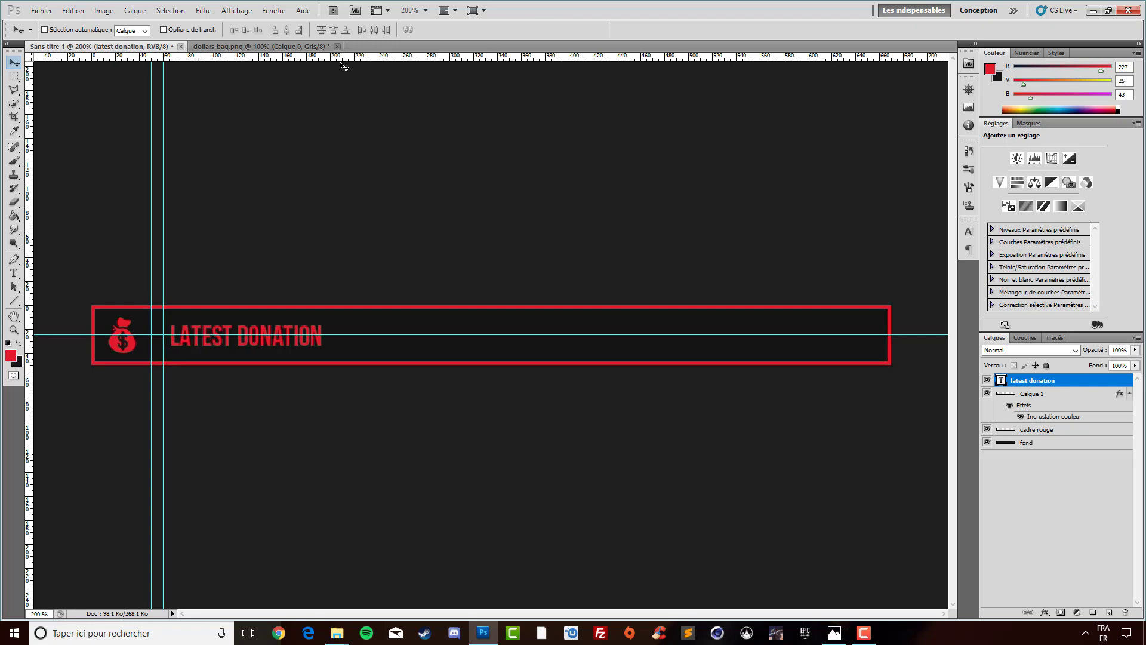
- Enlarge the LATEST DONATION text from 19 pt to 21 pt
{"action": "left_click", "coordinate": [834, 633]}
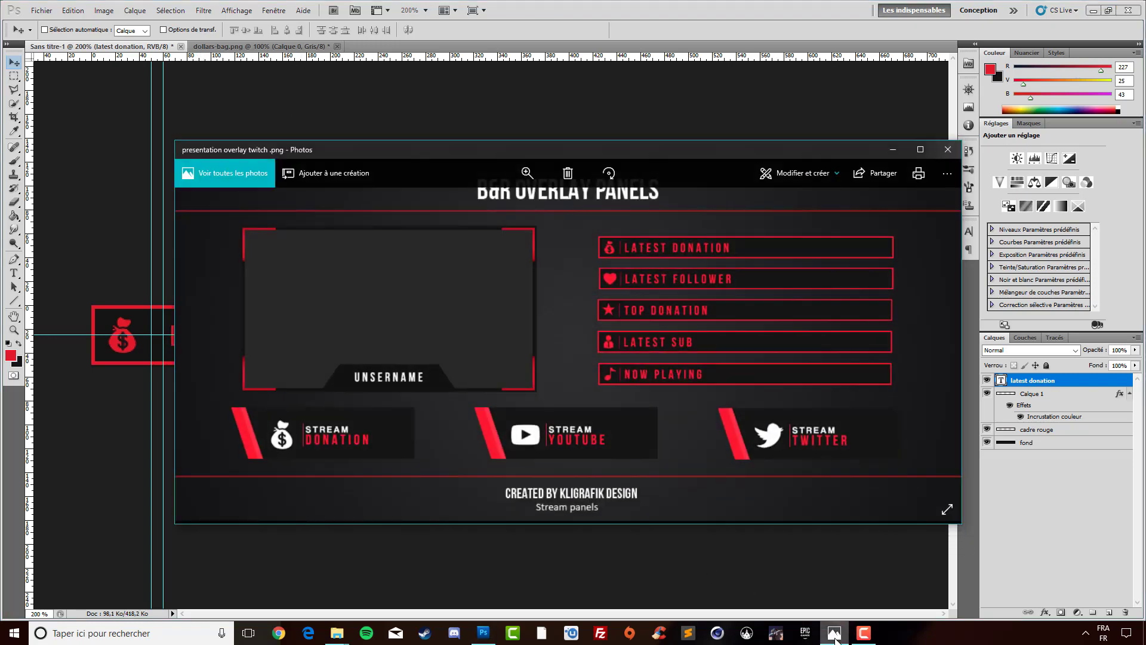
{"action": "left_click", "coordinate": [834, 632]}
{"action": "left_click", "coordinate": [14, 273]}
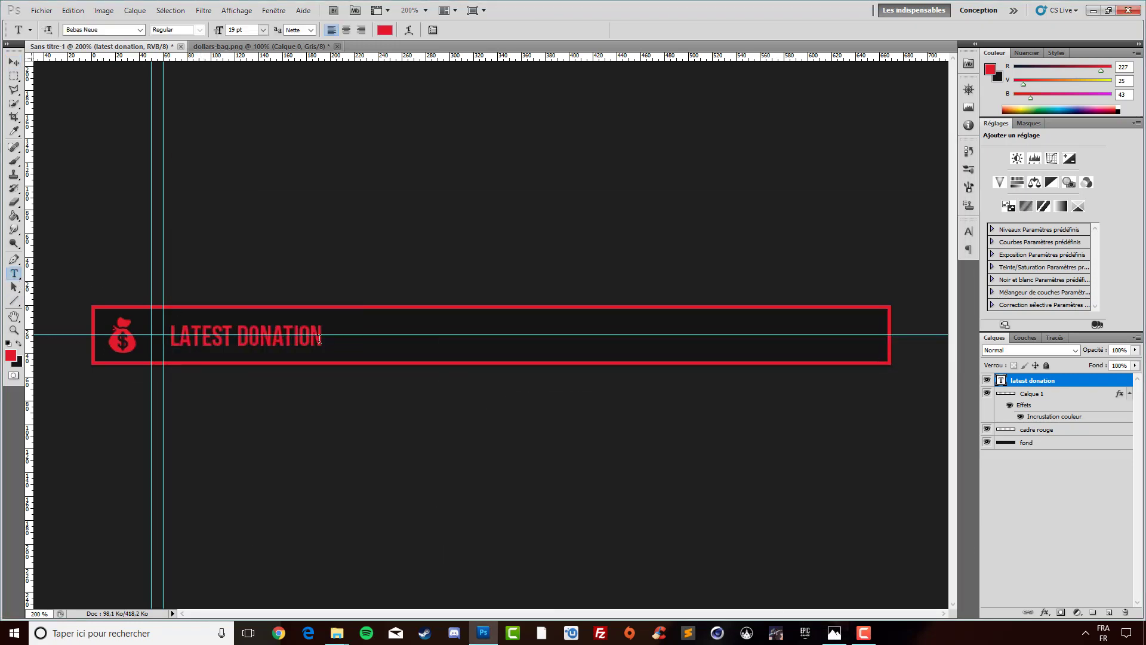
{"action": "left_click", "coordinate": [316, 336]}
{"action": "key", "text": "ctrl+a"}
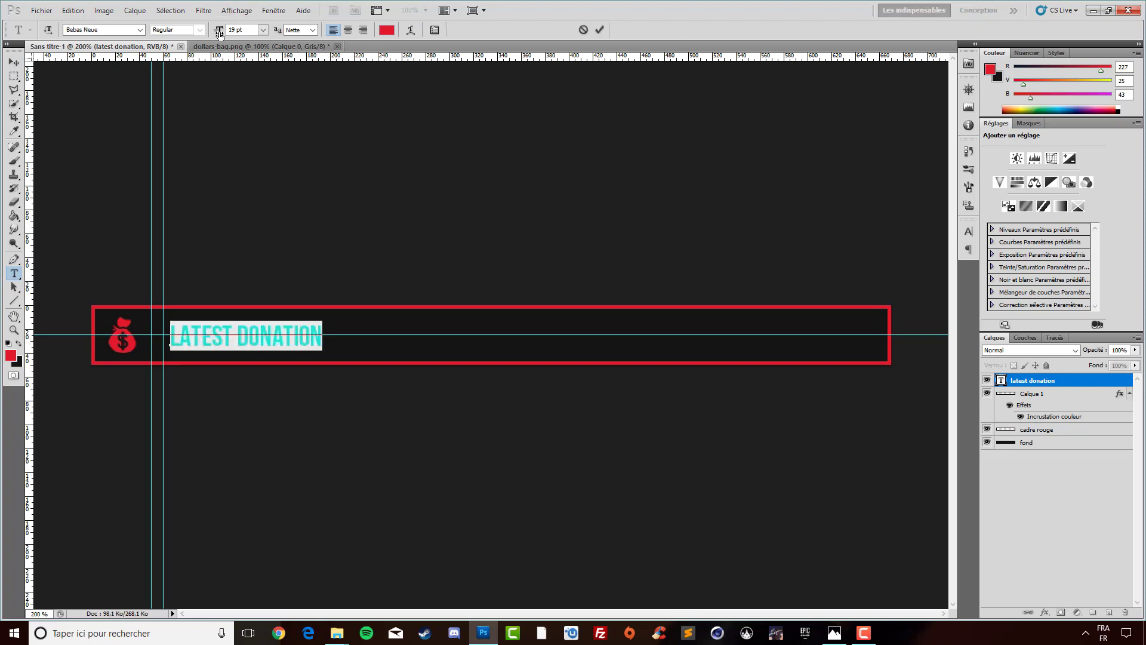
{"action": "left_click_drag", "start_coordinate": [219, 34], "coordinate": [221, 34]}
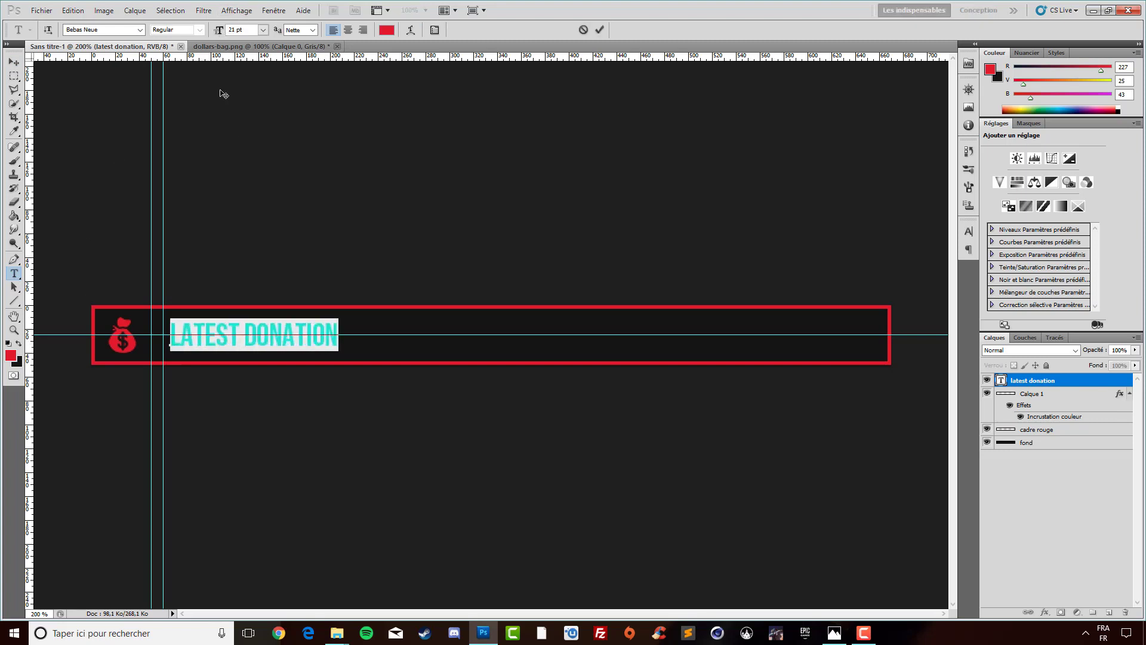
{"action": "left_click", "coordinate": [301, 333]}
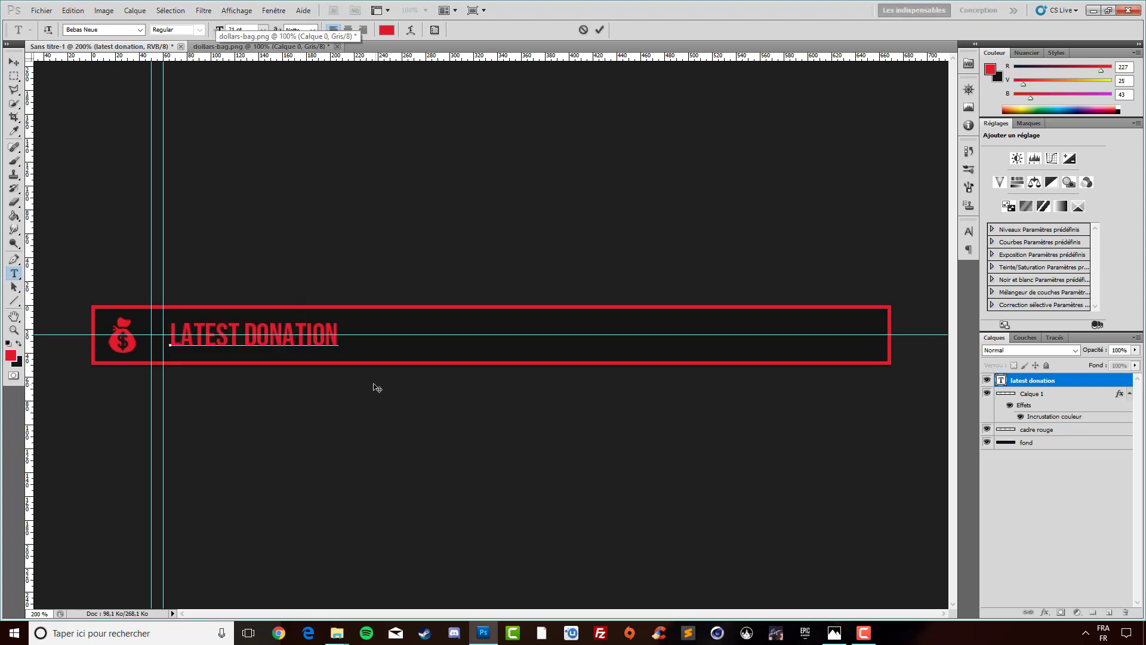
- Nudge LATEST DONATION two pixels left and start a new text line to its right
{"action": "left_click", "coordinate": [14, 62]}
{"action": "key", "text": "Left"}
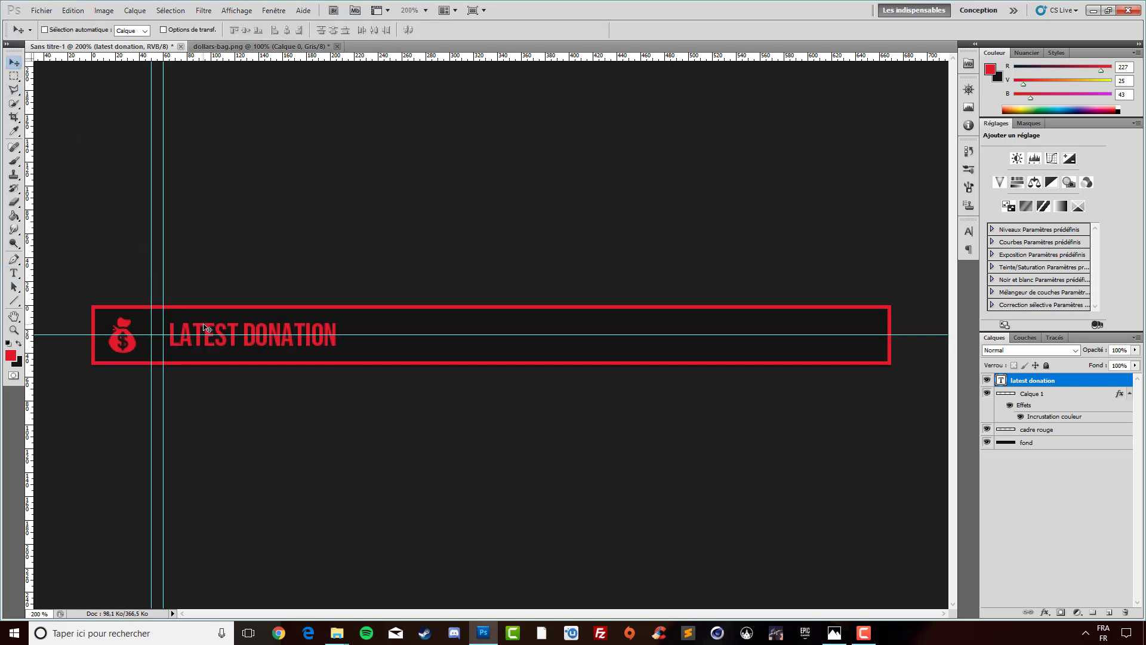
{"action": "key", "text": "Left"}
{"action": "key", "text": "Left"}
{"action": "key", "text": "Left"}
{"action": "key", "text": "Left"}
{"action": "key", "text": "Left"}
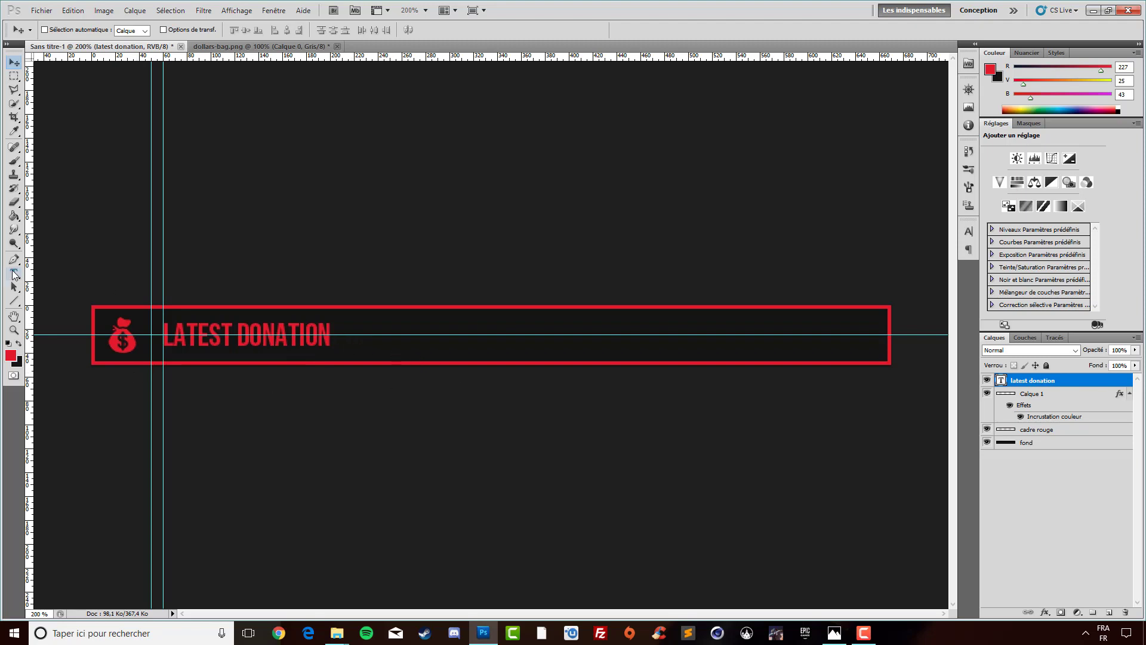
{"action": "left_click", "coordinate": [14, 272]}
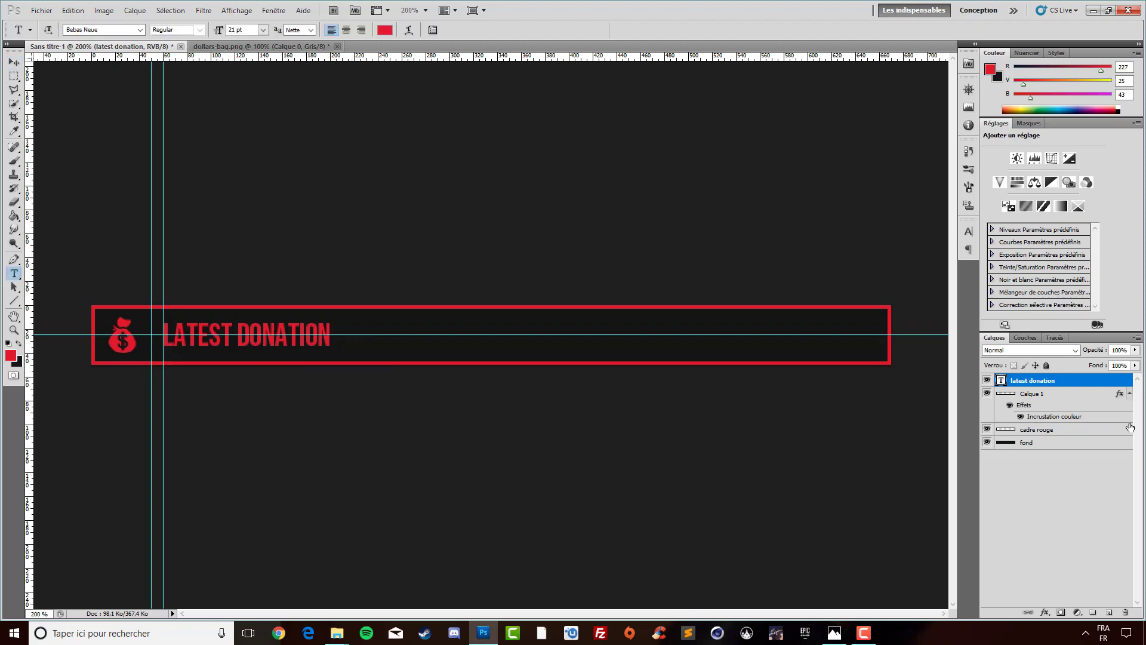
{"action": "left_click", "coordinate": [364, 335]}
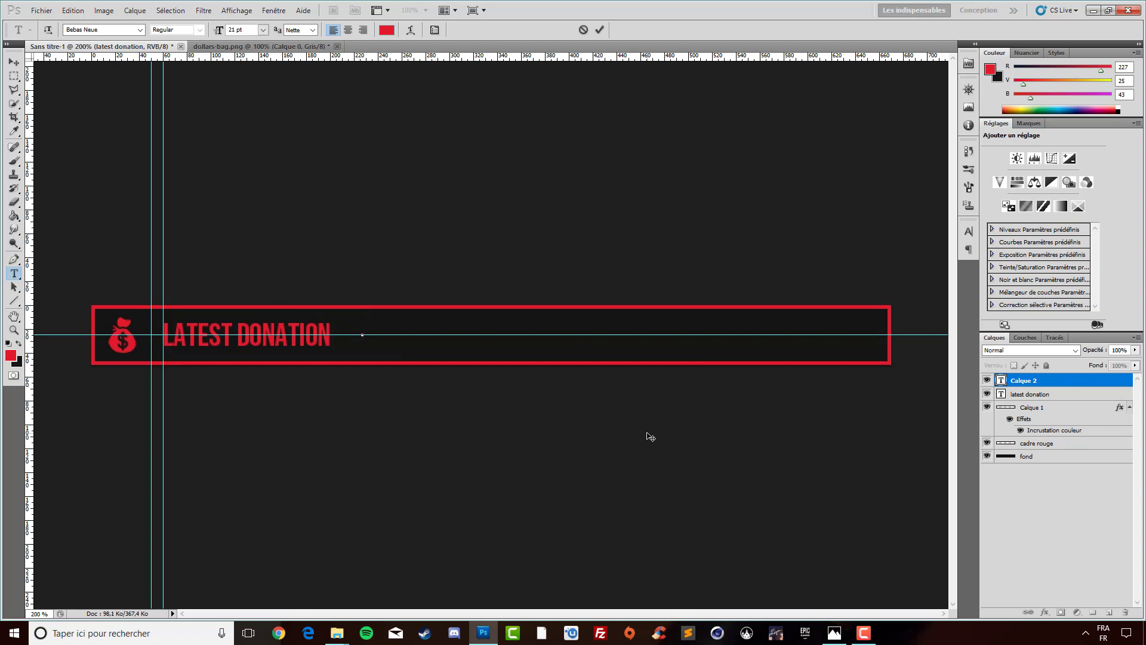
- Type a placeholder text layer, shift it around, delete it, and hide the guides
{"action": "type", "text": "JUUUDDUIHSUUSDHF"}
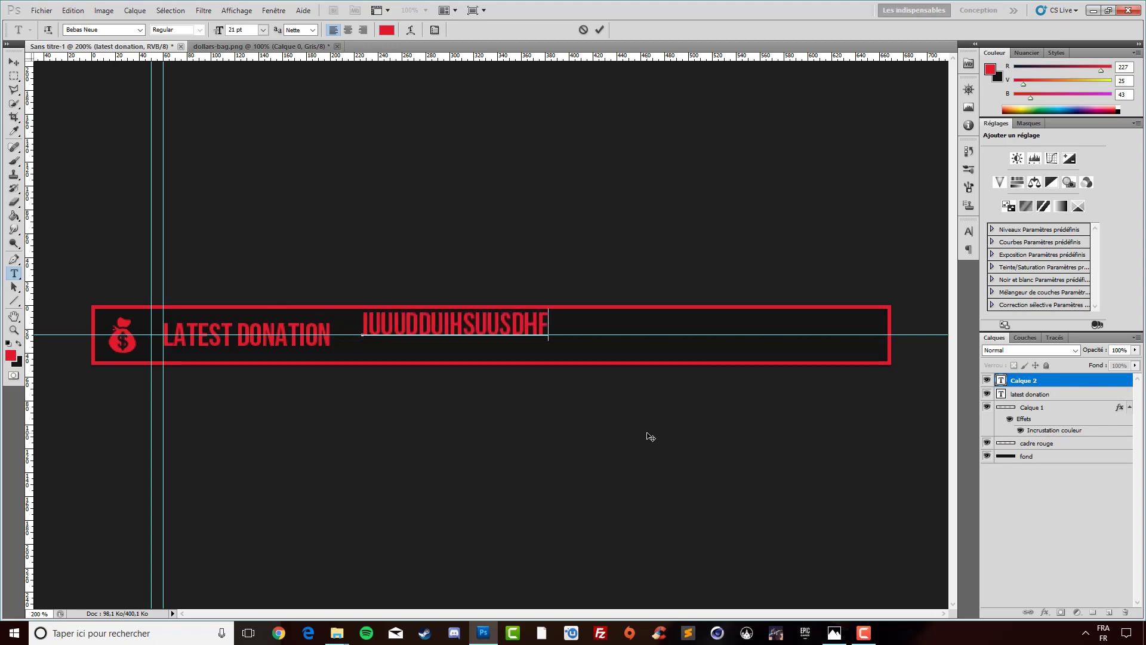
{"action": "left_click", "coordinate": [13, 62]}
{"action": "left_click_drag", "start_coordinate": [388, 324], "coordinate": [360, 335]}
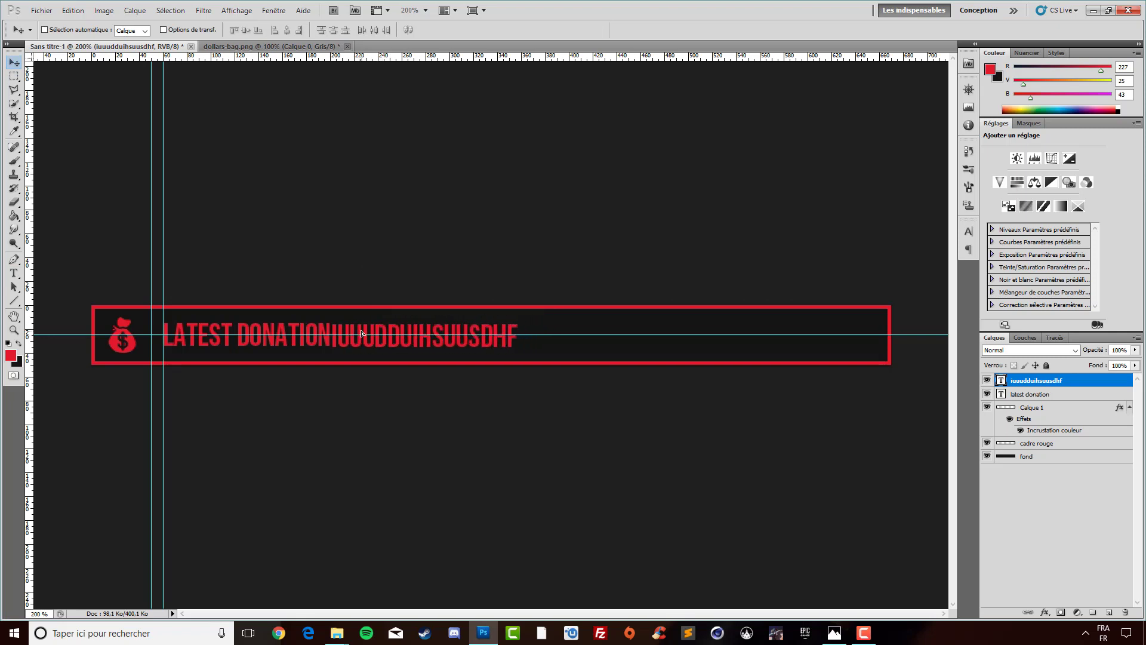
{"action": "left_click_drag", "start_coordinate": [369, 333], "coordinate": [390, 334]}
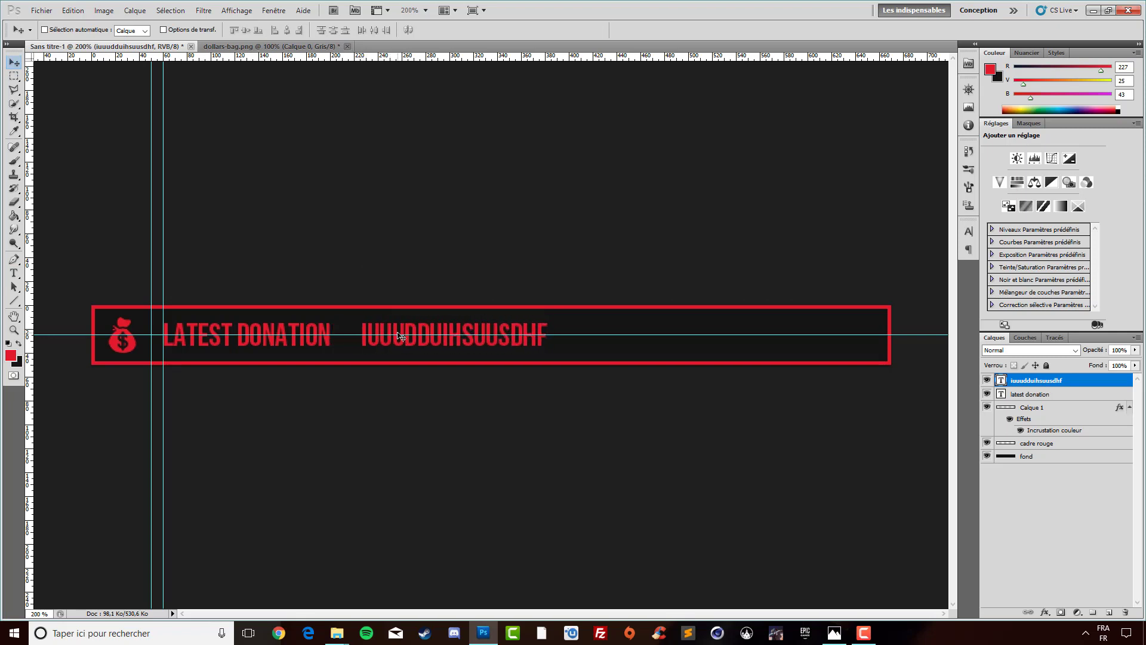
{"action": "left_click_drag", "start_coordinate": [472, 341], "coordinate": [468, 341]}
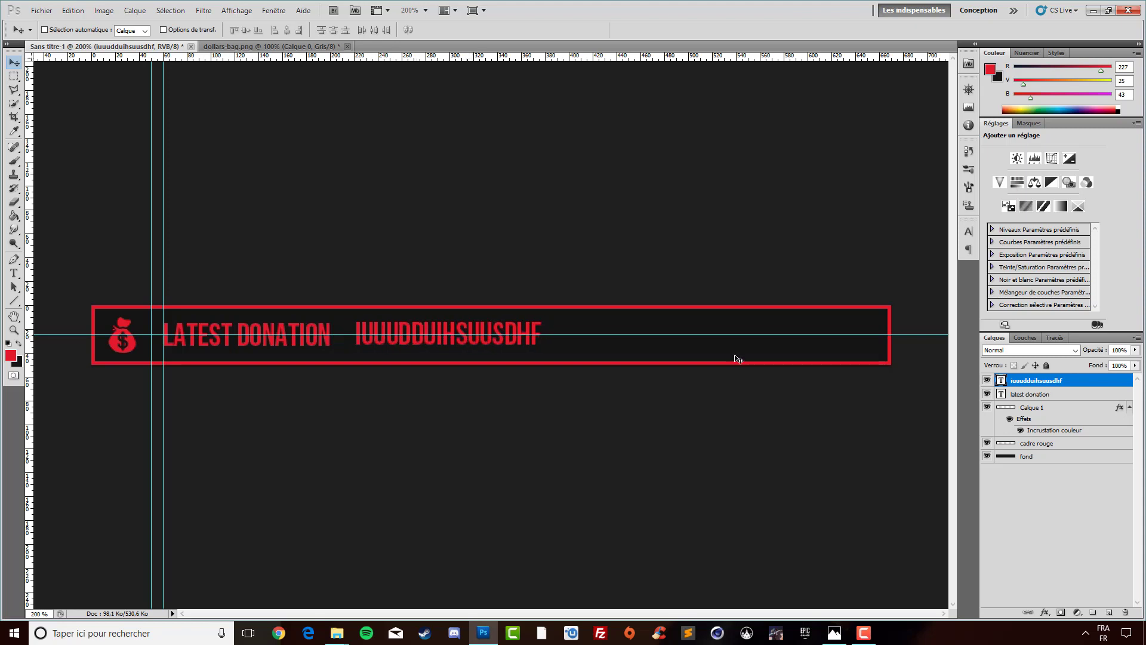
{"action": "key", "text": "Delete"}
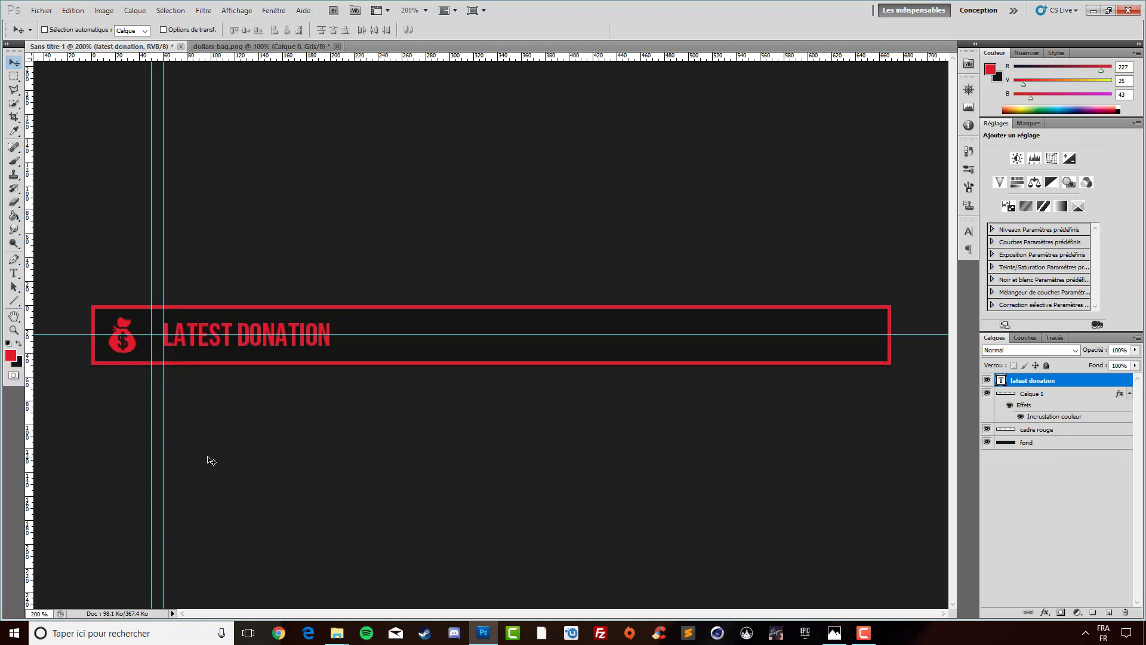
{"action": "key", "text": "ctrl+h"}
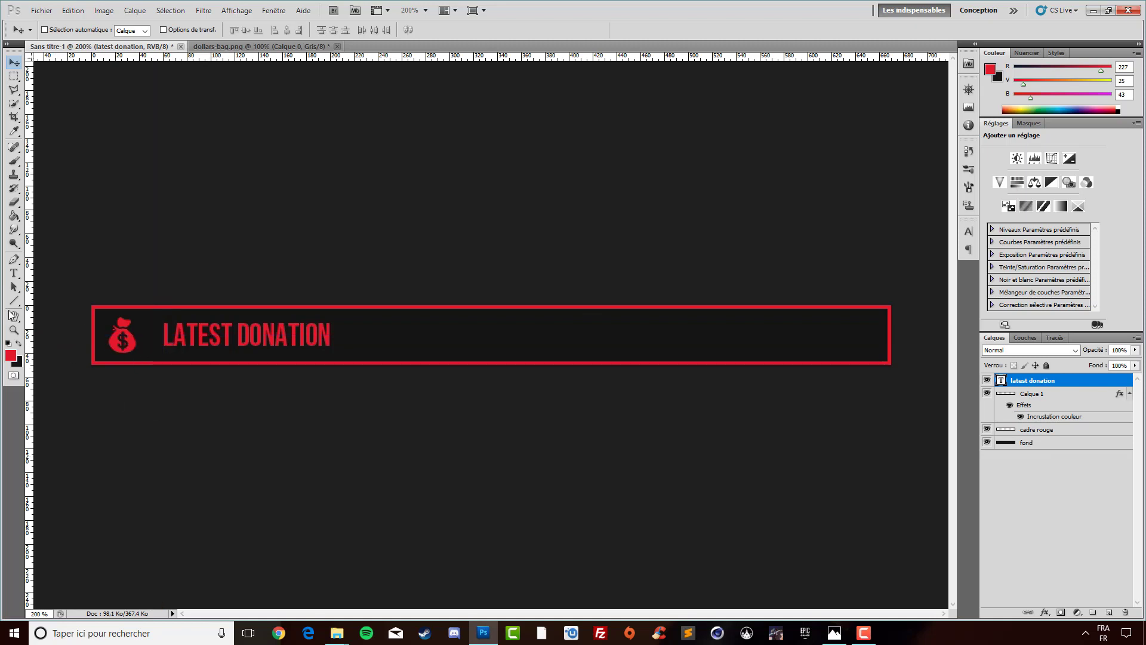
- View the canvas at actual pixels and compare it with the reference overlay
{"action": "left_click", "coordinate": [14, 330]}
{"action": "right_click", "coordinate": [620, 332]}
{"action": "left_click", "coordinate": [634, 357]}
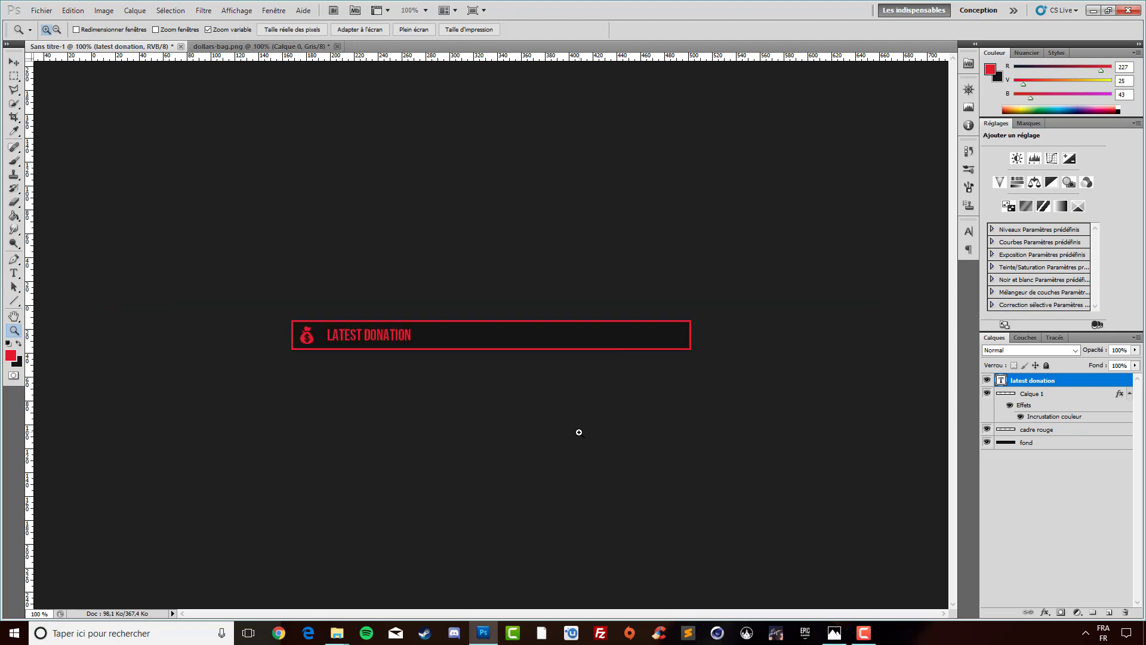
{"action": "left_click", "coordinate": [841, 636]}
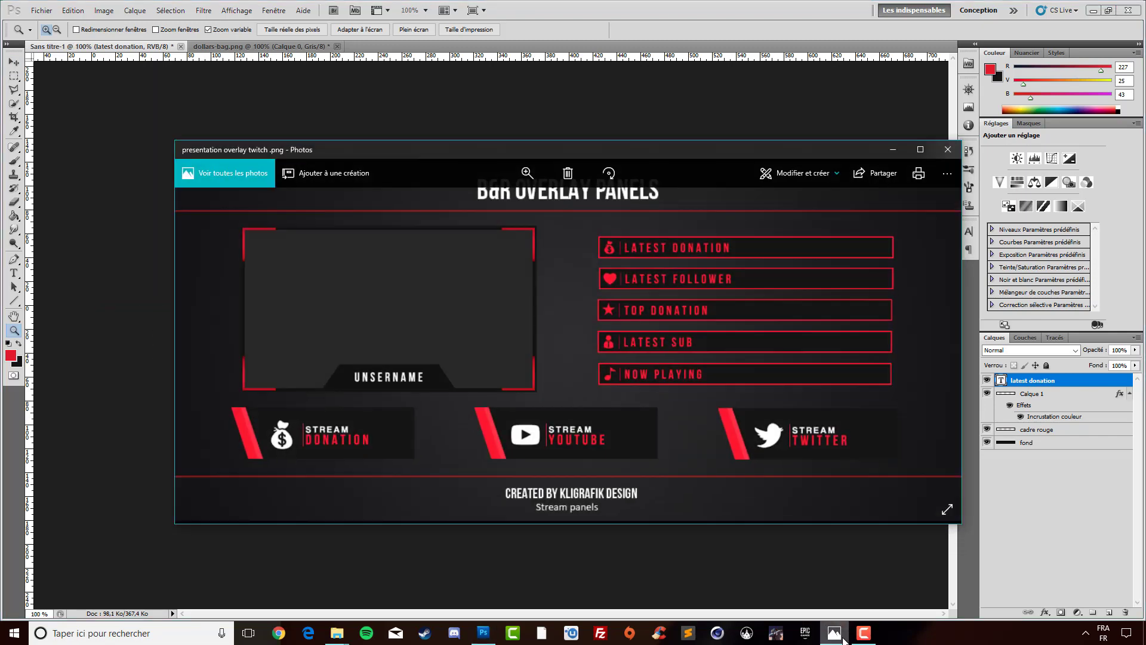
{"action": "left_click", "coordinate": [844, 641]}
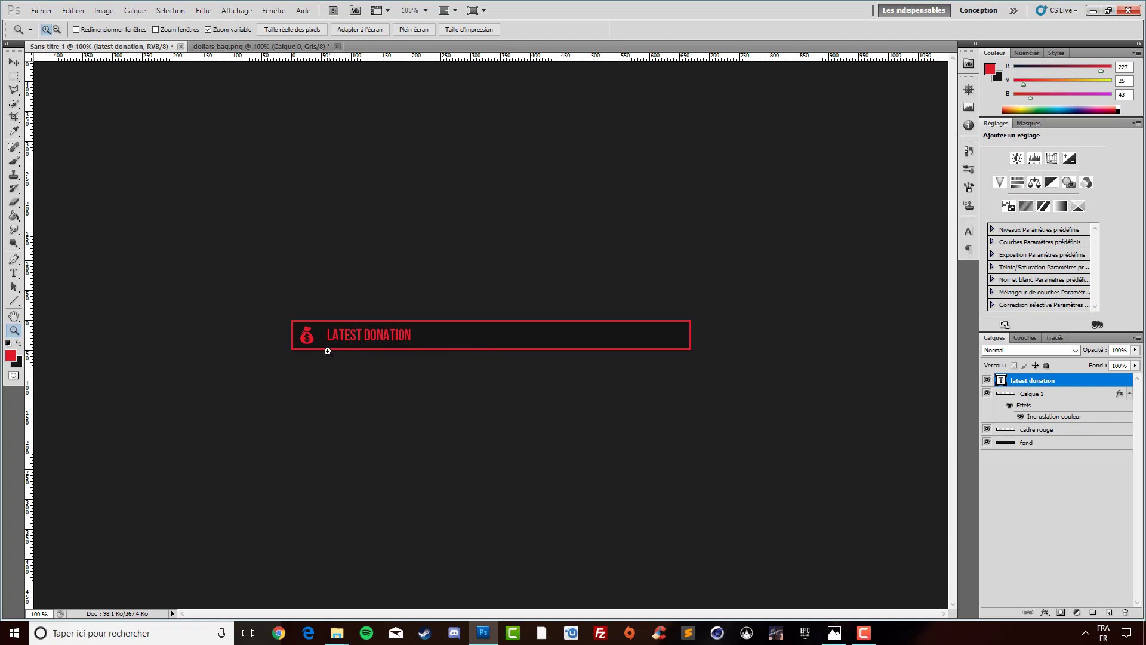
- Zoom in on the donation banner after rechecking the reference overlay
{"action": "left_click", "coordinate": [306, 344]}
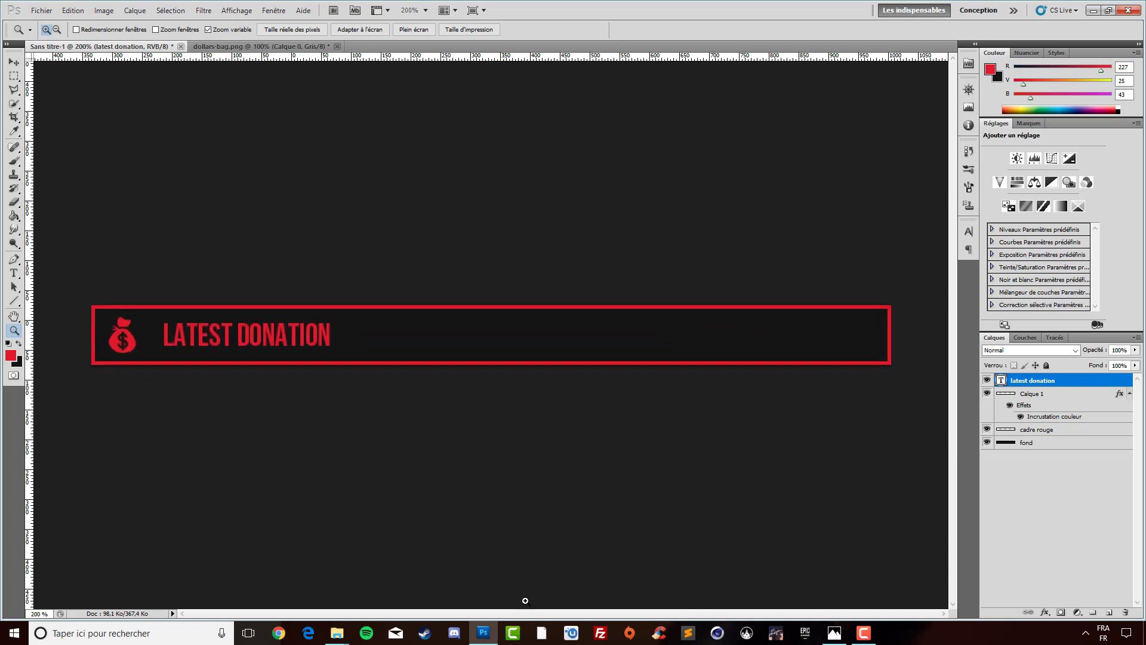
{"action": "left_click", "coordinate": [835, 632]}
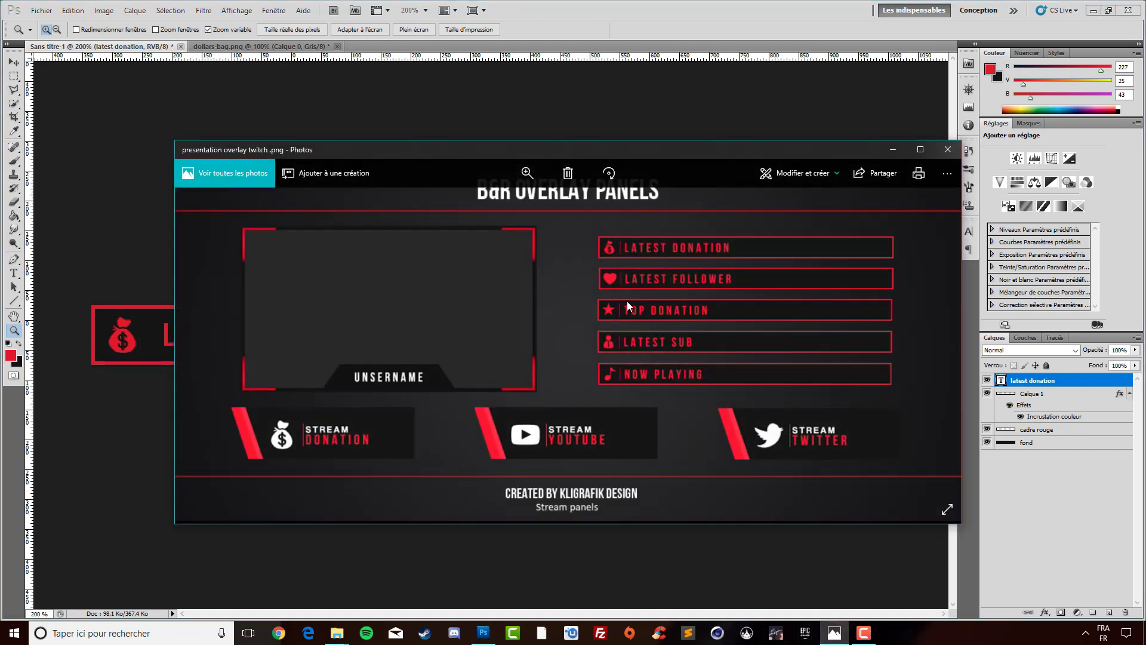
{"action": "left_click", "coordinate": [892, 150]}
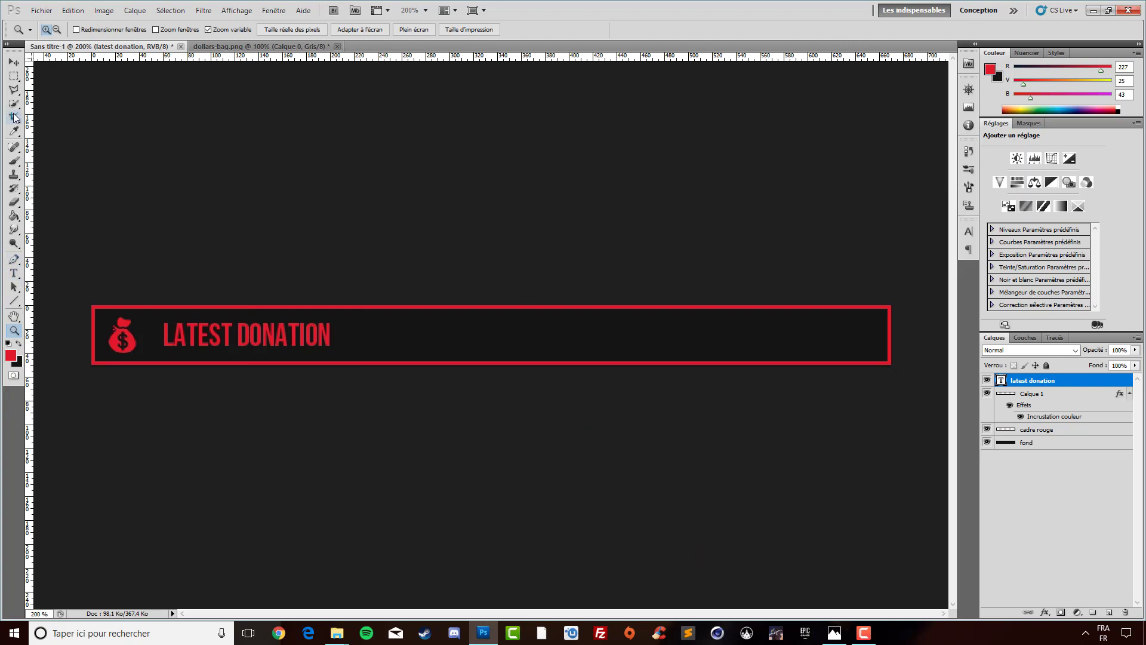
{"action": "left_click", "coordinate": [13, 76]}
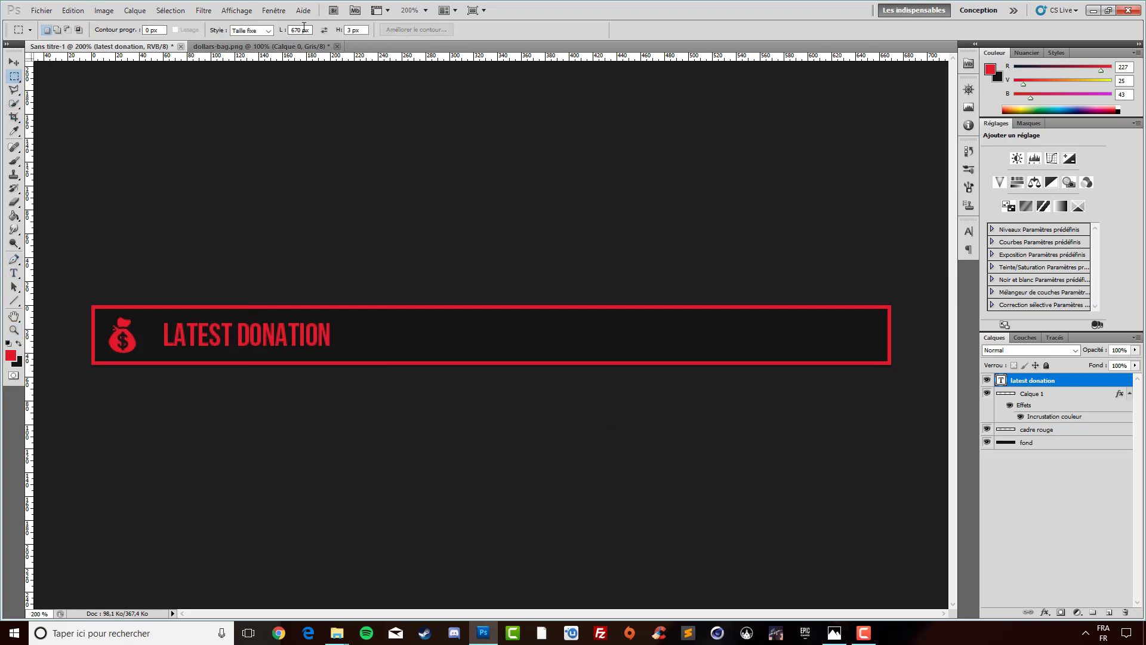
- Place a fixed-size 1 × 30 px selection between the icon and the text
{"action": "left_click_drag", "start_coordinate": [304, 30], "coordinate": [298, 30]}
{"action": "type", "text": "1"}
{"action": "key", "text": "Tab"}
{"action": "type", "text": "30"}
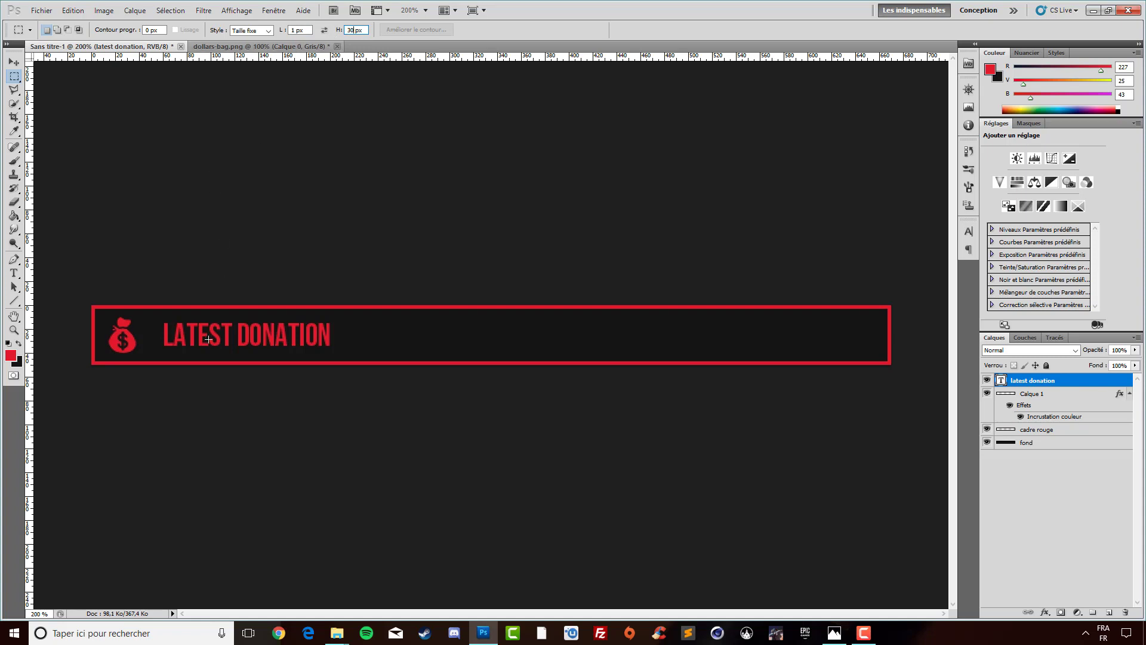
{"action": "left_click", "coordinate": [150, 337]}
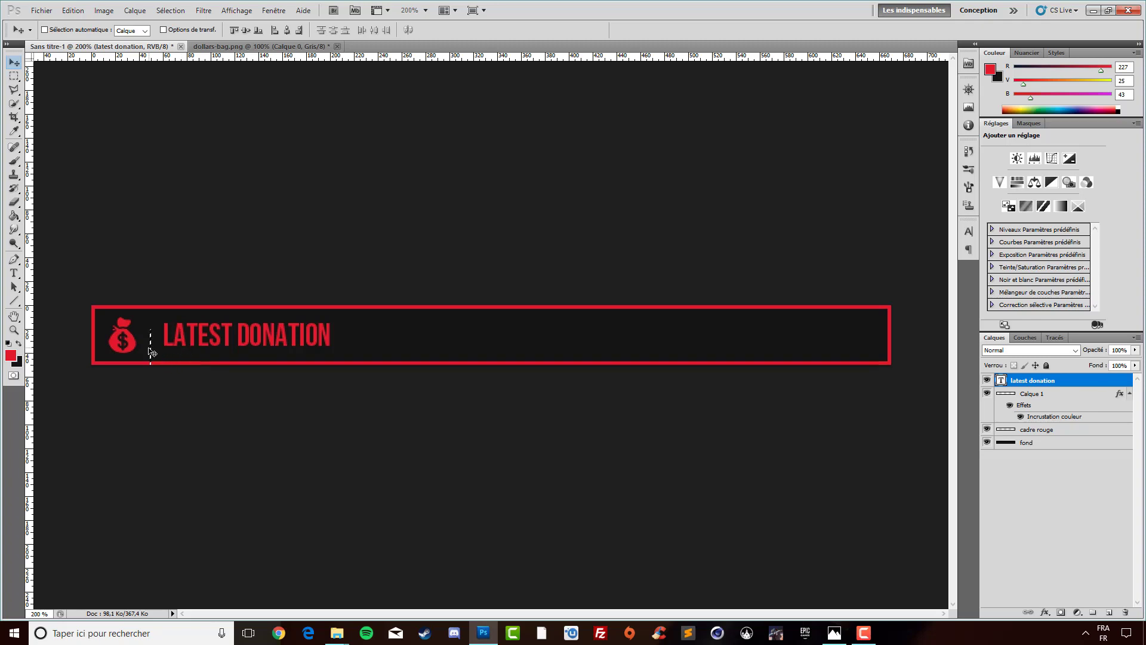
{"action": "left_click_drag", "start_coordinate": [152, 349], "coordinate": [153, 350]}
- Fill the thin selection red on a new layer to form the divider
{"action": "left_click", "coordinate": [1109, 612]}
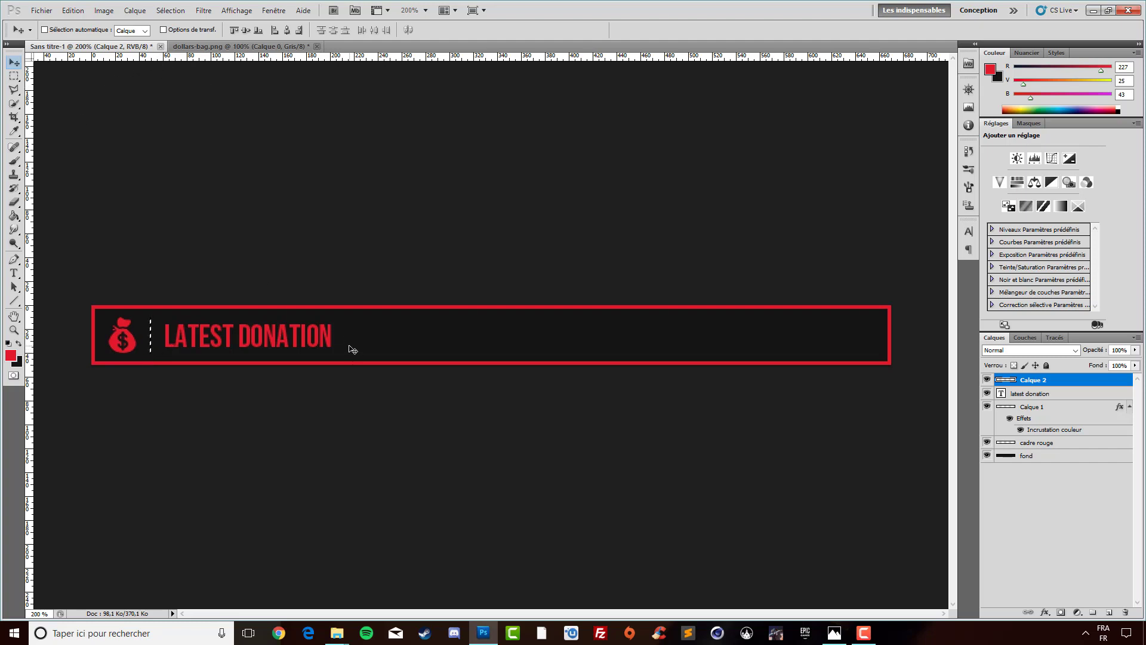
{"action": "key", "text": "ctrl+semicolon"}
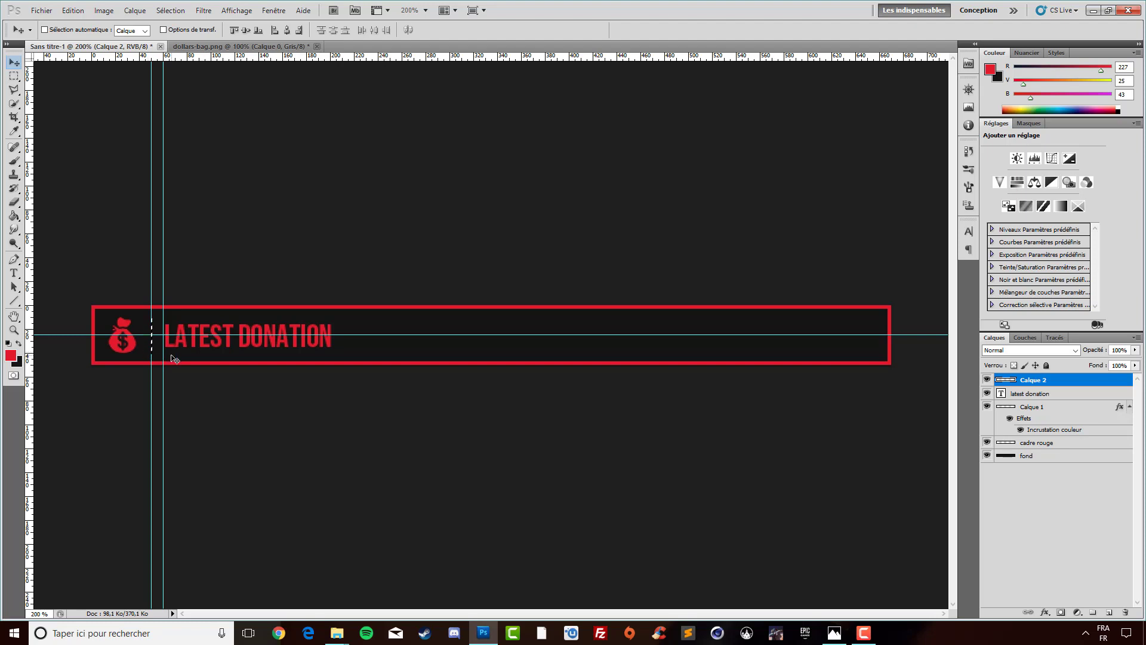
{"action": "key", "text": "ctrl+semicolon"}
{"action": "left_click", "coordinate": [173, 358]}
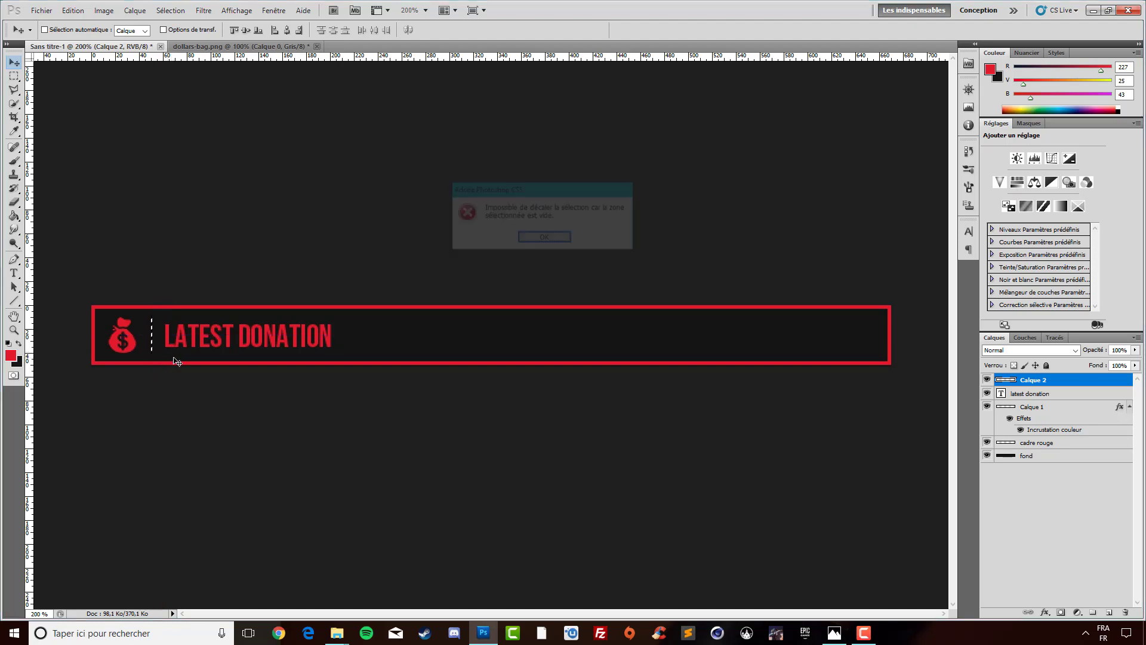
{"action": "left_click", "coordinate": [549, 237]}
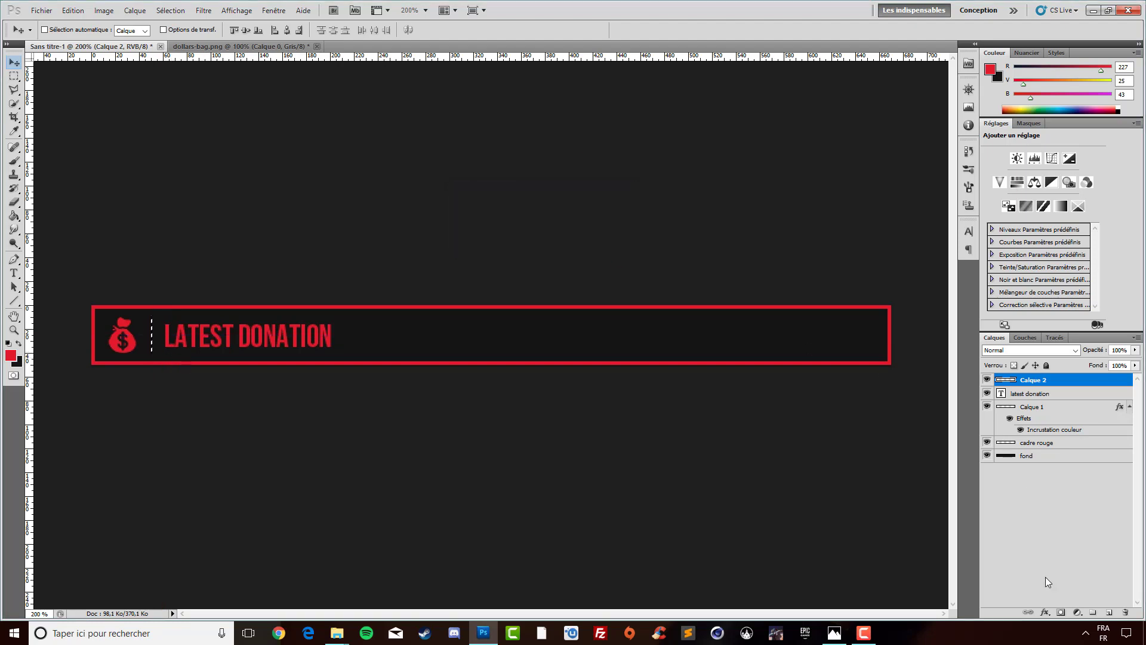
{"action": "left_click", "coordinate": [13, 215]}
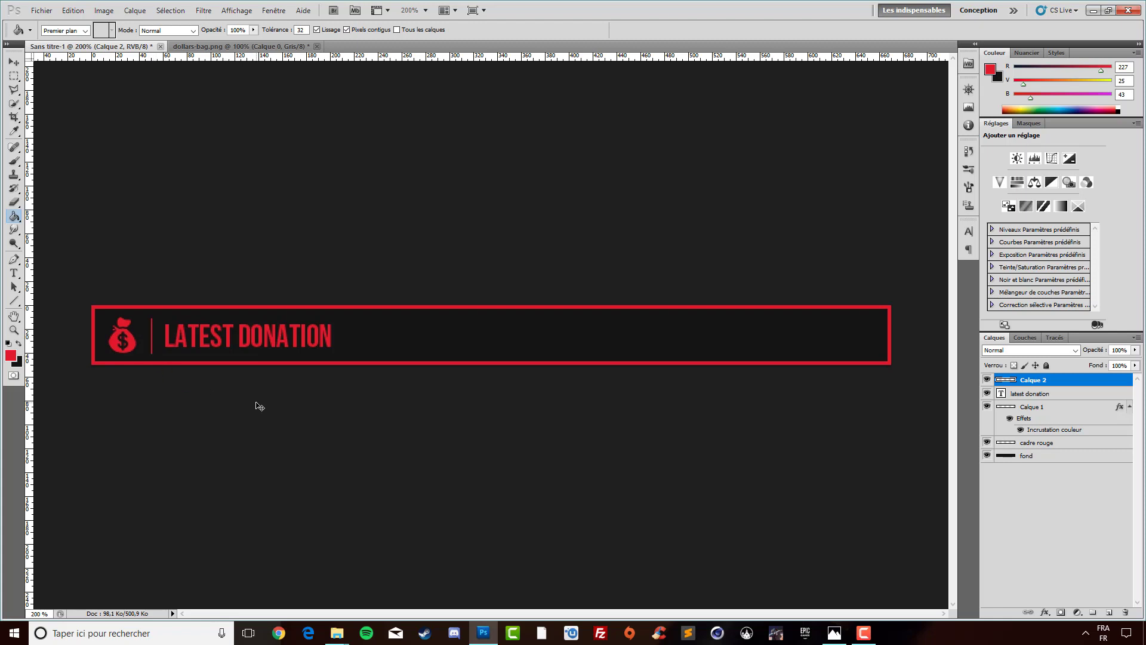
{"action": "left_click", "coordinate": [151, 323]}
{"action": "key", "text": "ctrl+d"}
{"action": "left_click", "coordinate": [15, 62]}
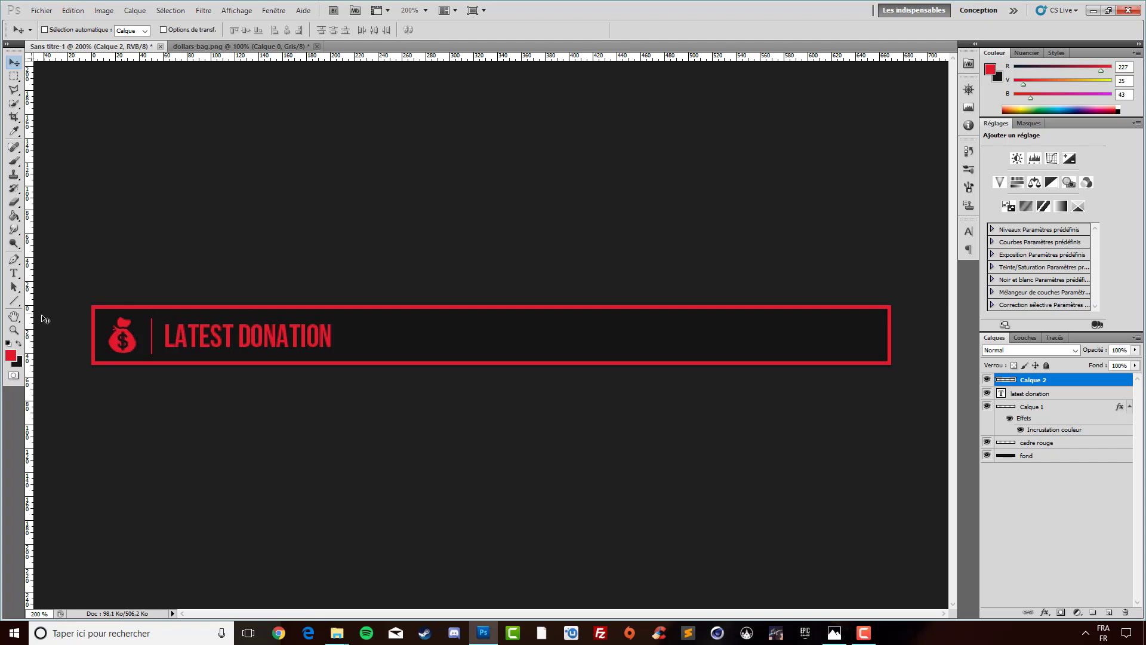
- Enlarge the LATEST DONATION text to 25 pt
{"action": "left_click", "coordinate": [14, 273]}
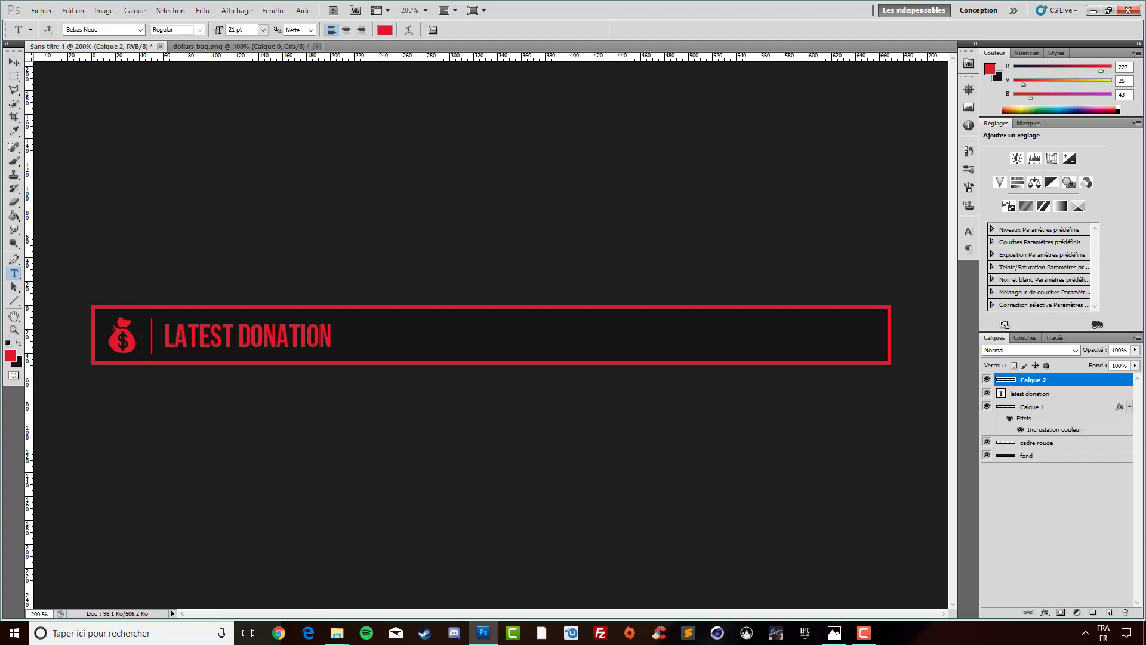
{"action": "left_click", "coordinate": [1015, 393]}
{"action": "left_click_drag", "start_coordinate": [300, 335], "coordinate": [307, 336]}
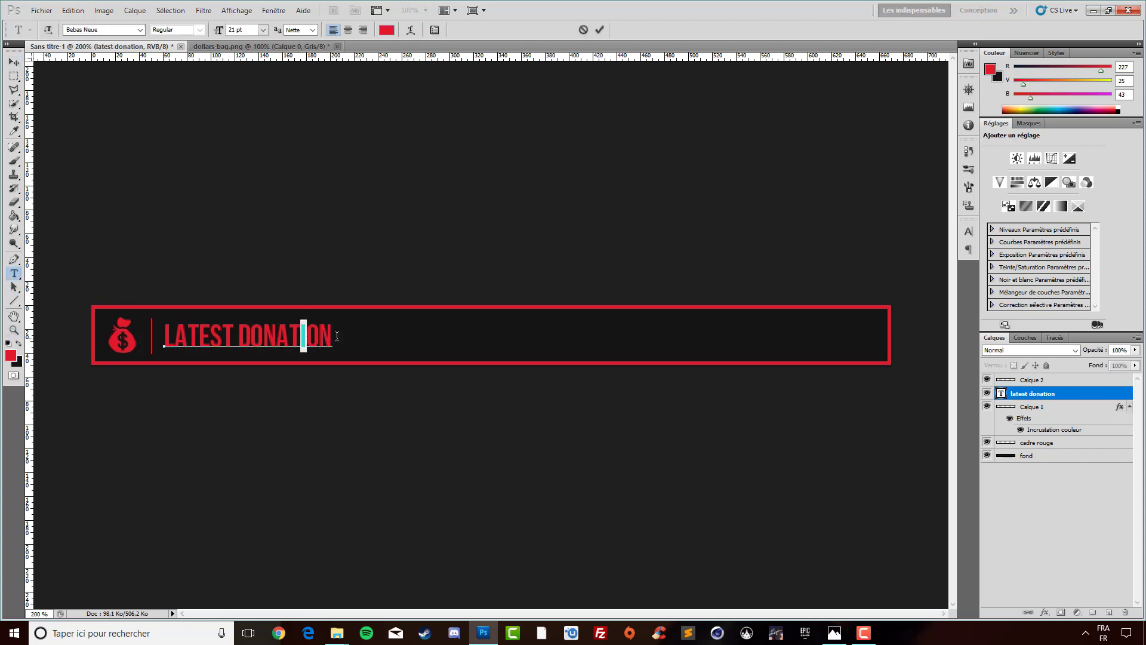
{"action": "left_click", "coordinate": [337, 336]}
{"action": "left_click", "coordinate": [267, 48]}
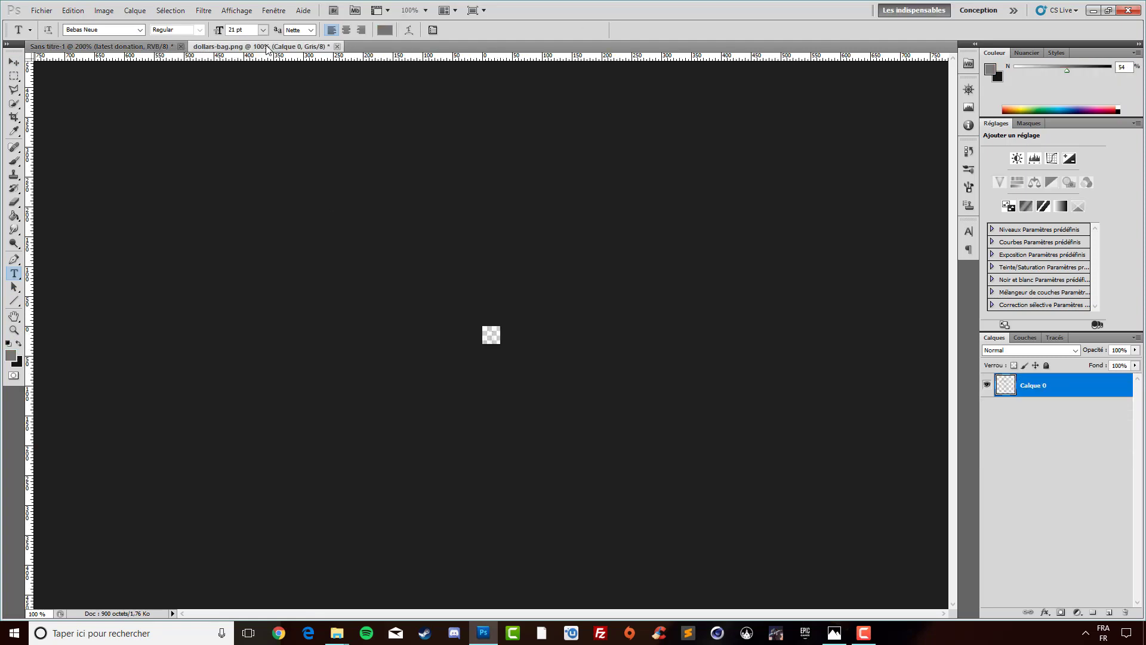
{"action": "left_click", "coordinate": [172, 46]}
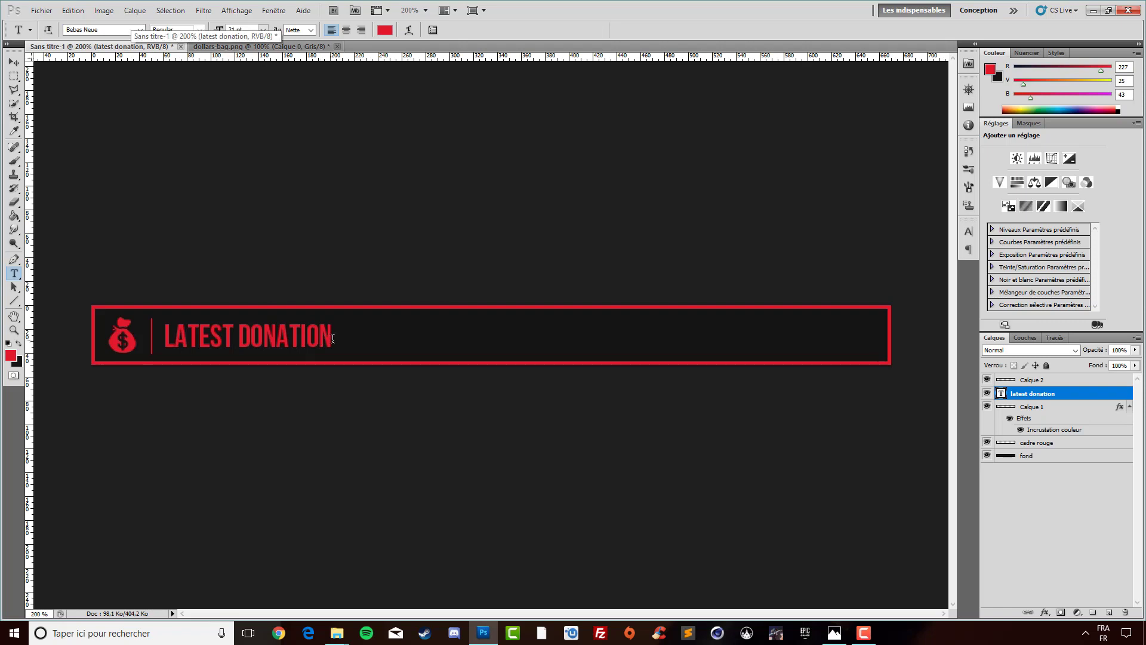
{"action": "left_click_drag", "start_coordinate": [332, 338], "coordinate": [164, 338]}
{"action": "left_click_drag", "start_coordinate": [219, 31], "coordinate": [222, 33]}
{"action": "left_click", "coordinate": [258, 325]}
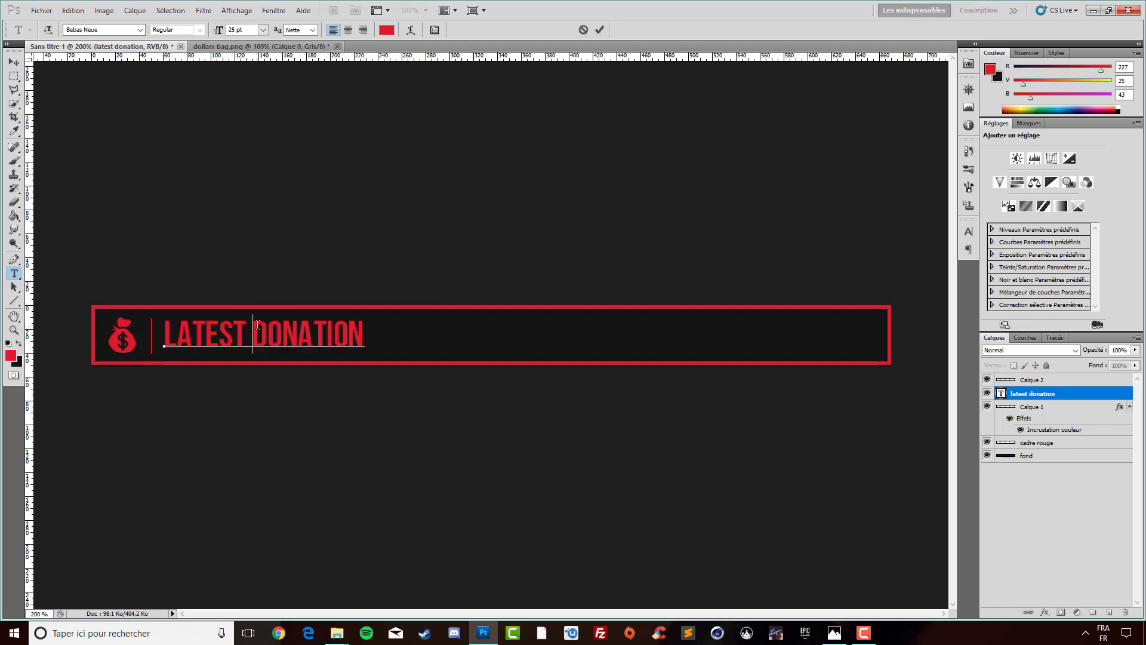
{"action": "left_click", "coordinate": [14, 62]}
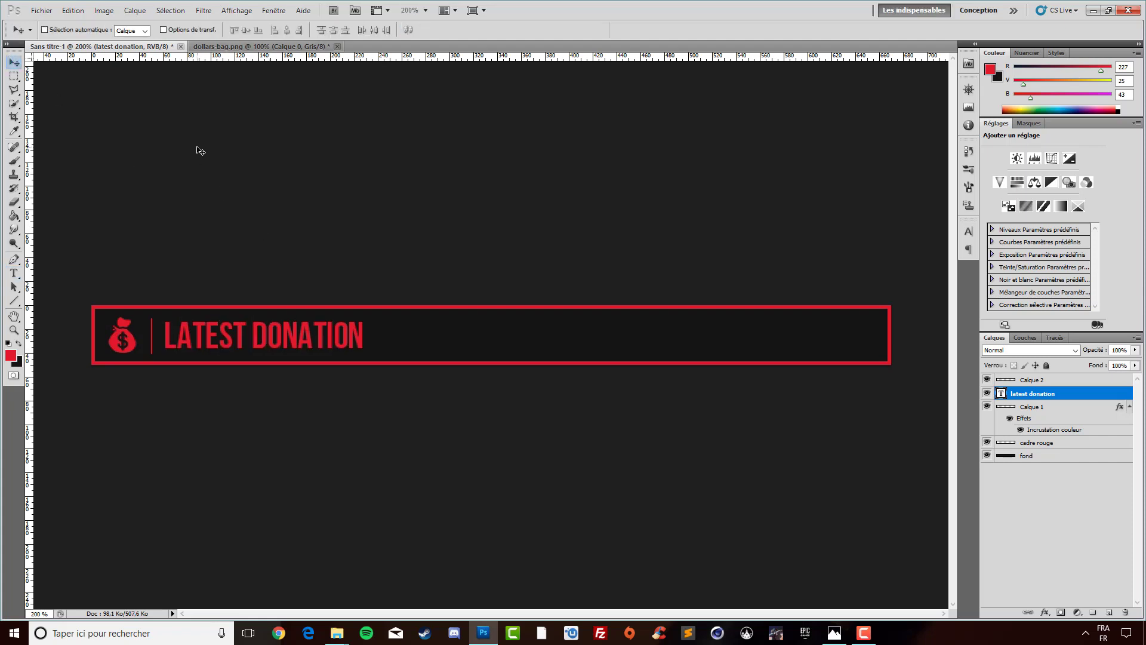
- Nudge the text left toward the divider using guides, then view at actual pixels
{"action": "key", "text": "ctrl+semicolon"}
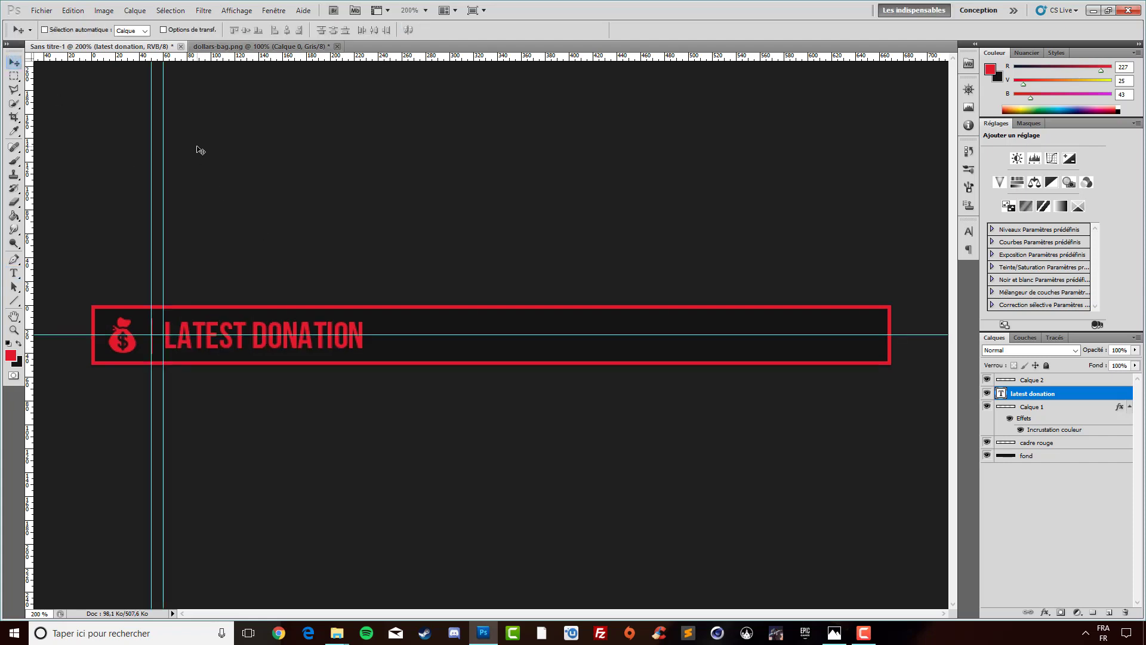
{"action": "key", "text": "Left"}
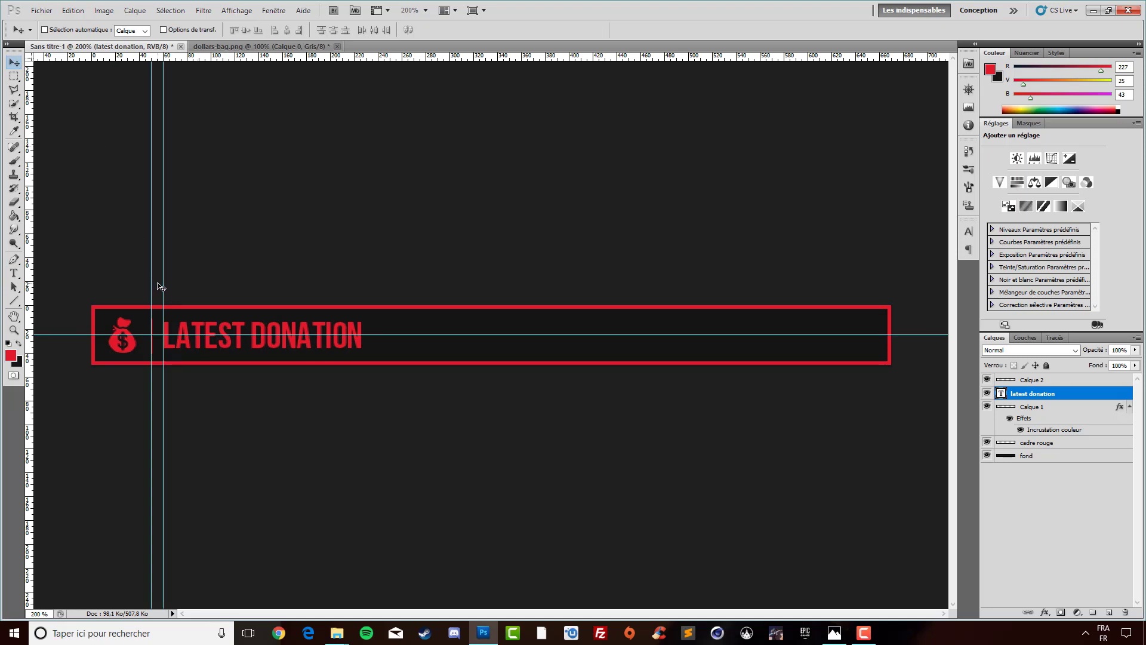
{"action": "key", "text": "ctrl+semicolon"}
{"action": "left_click", "coordinate": [14, 331]}
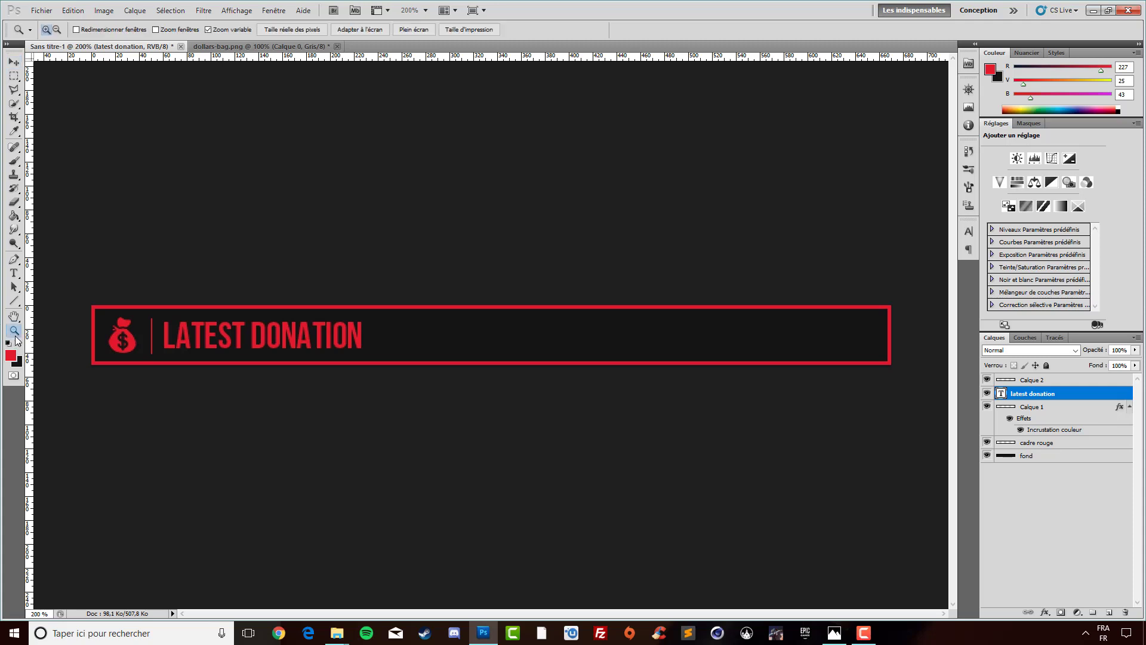
{"action": "right_click", "coordinate": [356, 339]}
{"action": "left_click", "coordinate": [427, 364]}
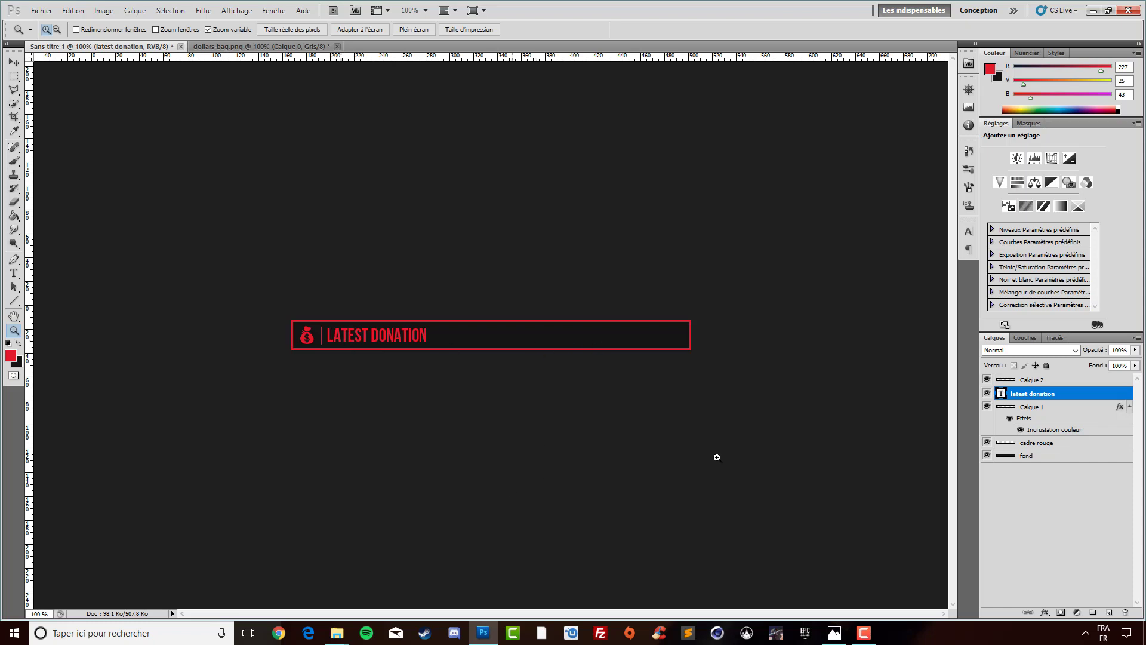
{"action": "left_click", "coordinate": [1034, 465]}
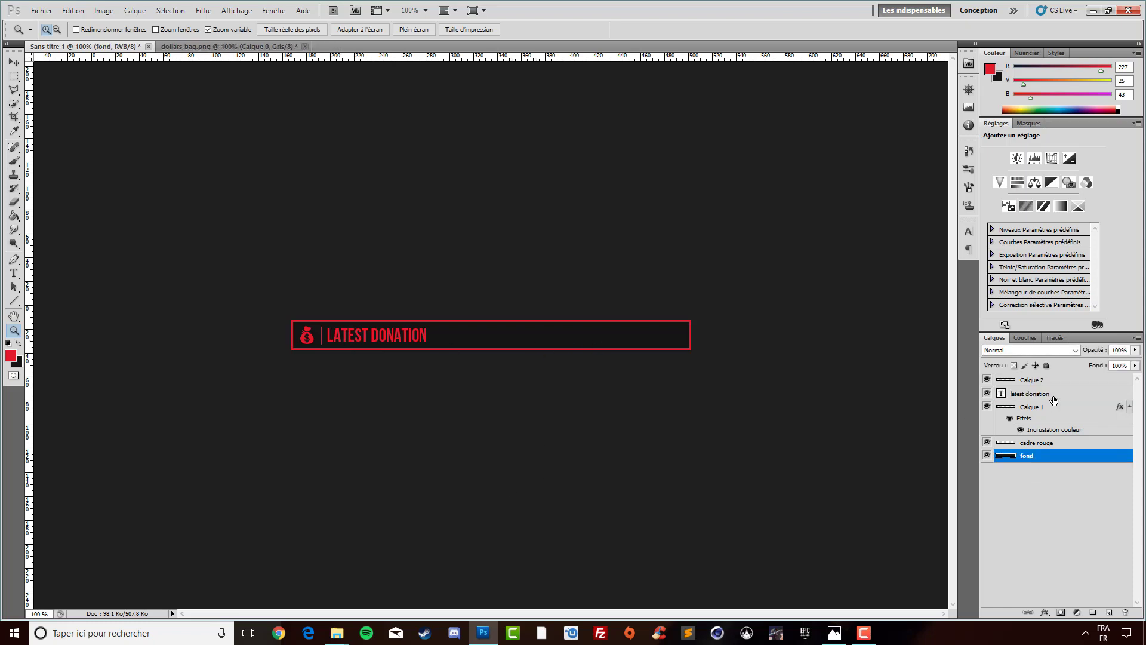
- Rename the divider layer to barre rouge and the icon layer to logo
{"action": "left_click", "coordinate": [1031, 382]}
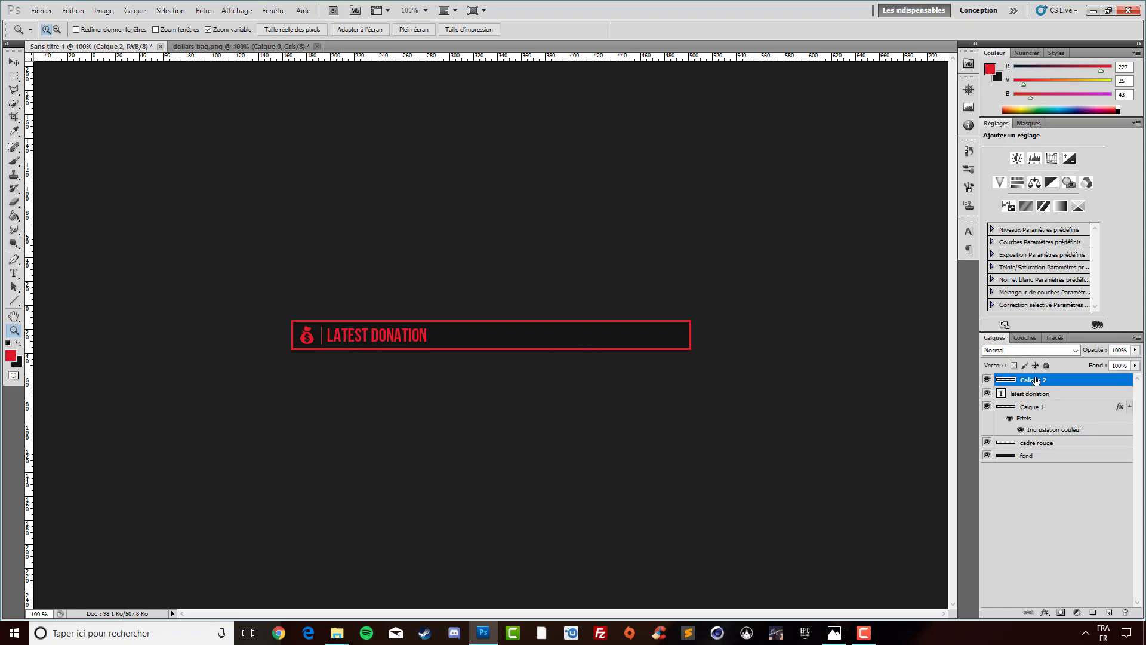
{"action": "double_click", "coordinate": [1032, 381]}
{"action": "type", "text": "barre ro"}
{"action": "type", "text": "u"}
{"action": "type", "text": "ge"}
{"action": "key", "text": "Return"}
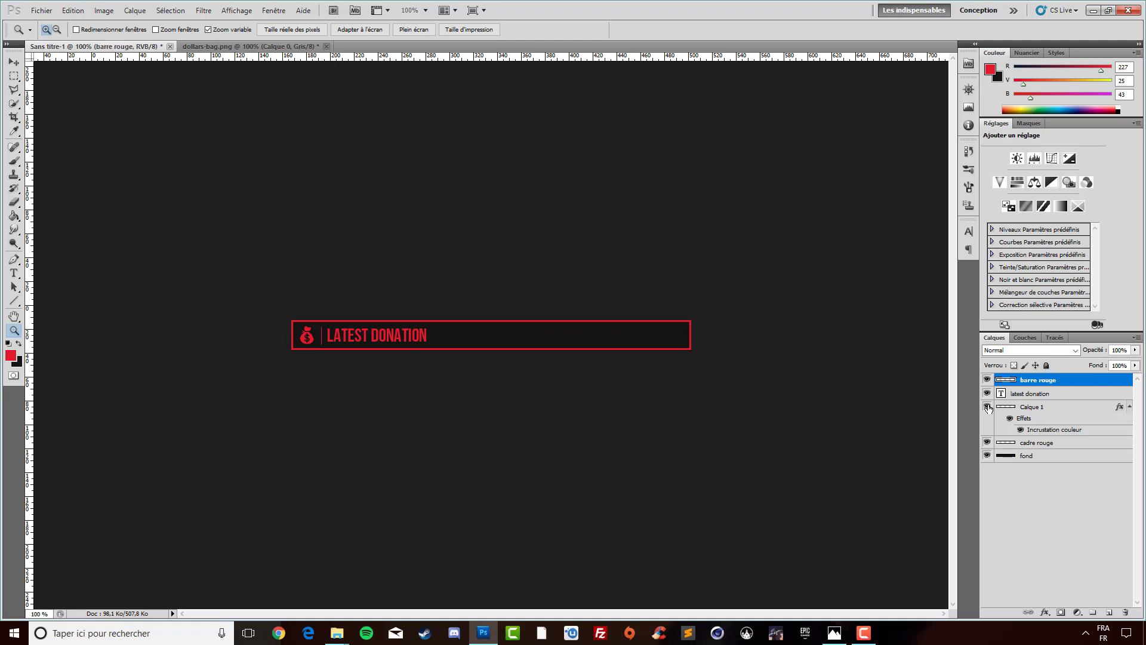
{"action": "left_click", "coordinate": [987, 407]}
{"action": "left_click", "coordinate": [1022, 408]}
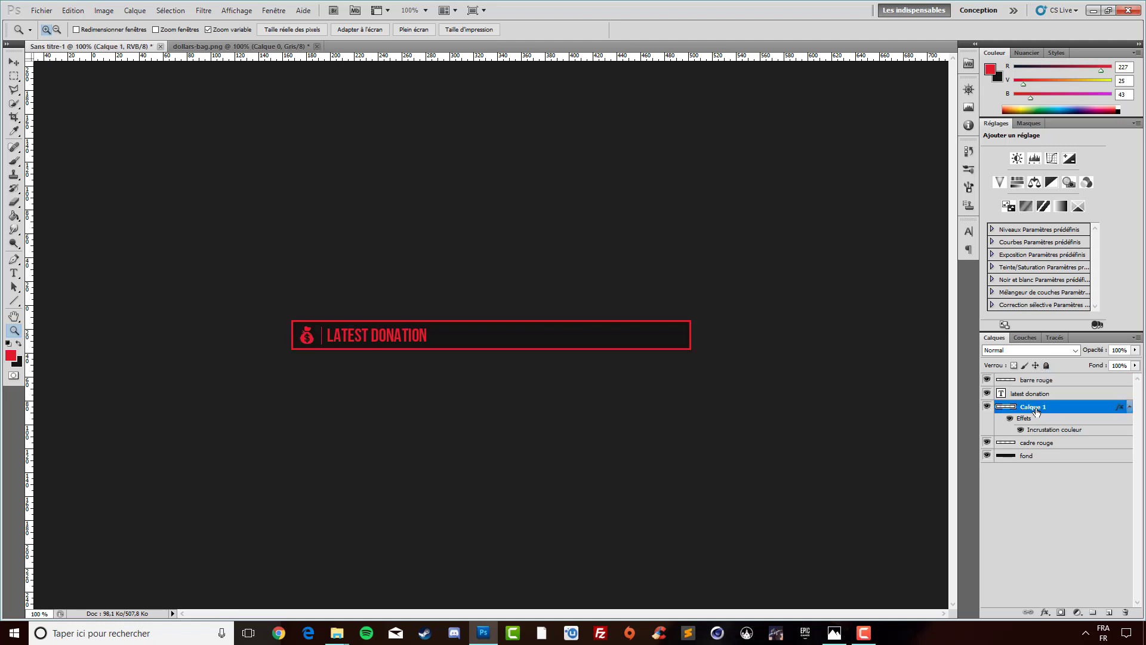
{"action": "double_click", "coordinate": [1022, 408]}
{"action": "type", "text": "logo"}
{"action": "key", "text": "Return"}
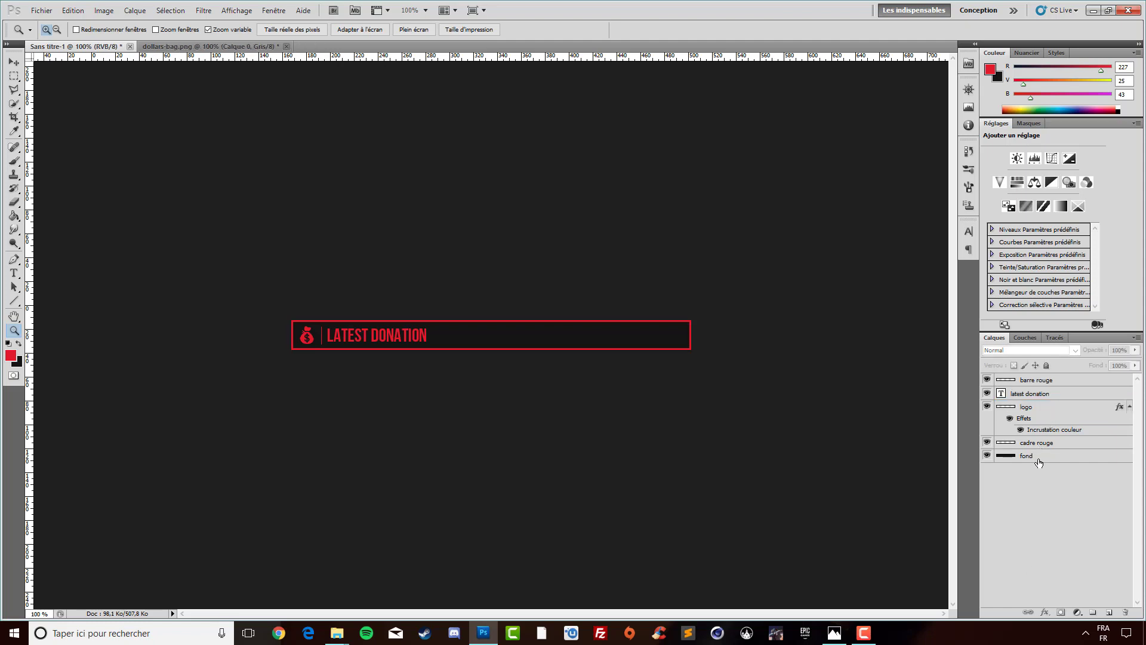
- Group the five layers from barre rouge to fond with Ctrl+G
{"action": "left_click", "coordinate": [1038, 455]}
{"action": "left_click", "coordinate": [1053, 380], "text": "shift"}
{"action": "right_click", "coordinate": [1049, 395]}
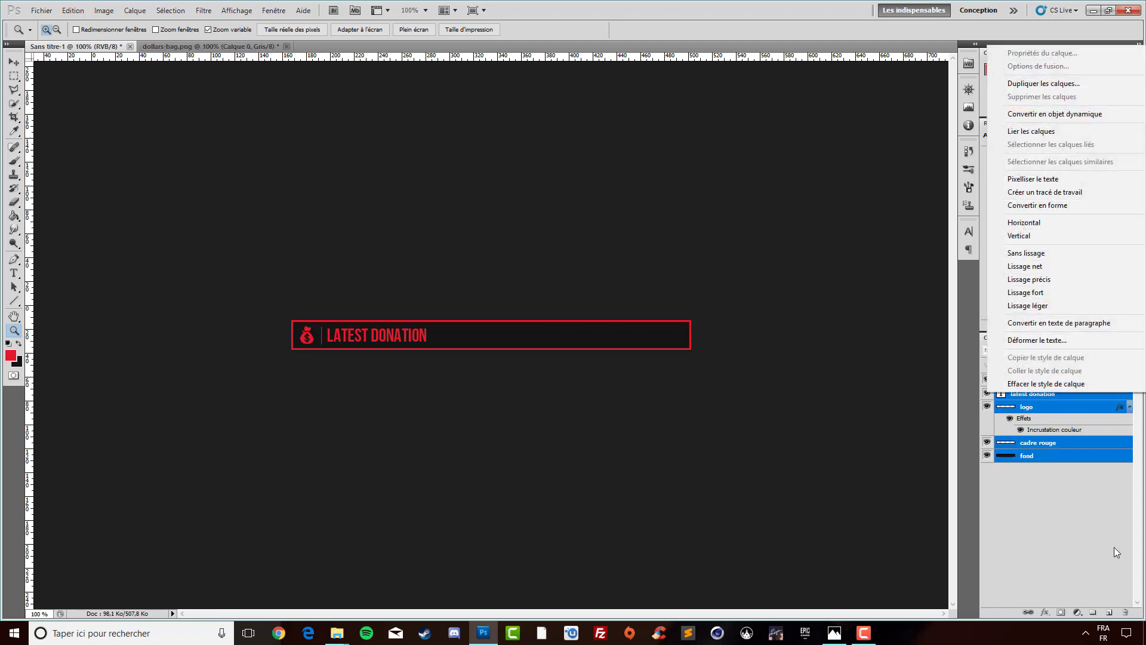
{"action": "key", "text": "Escape"}
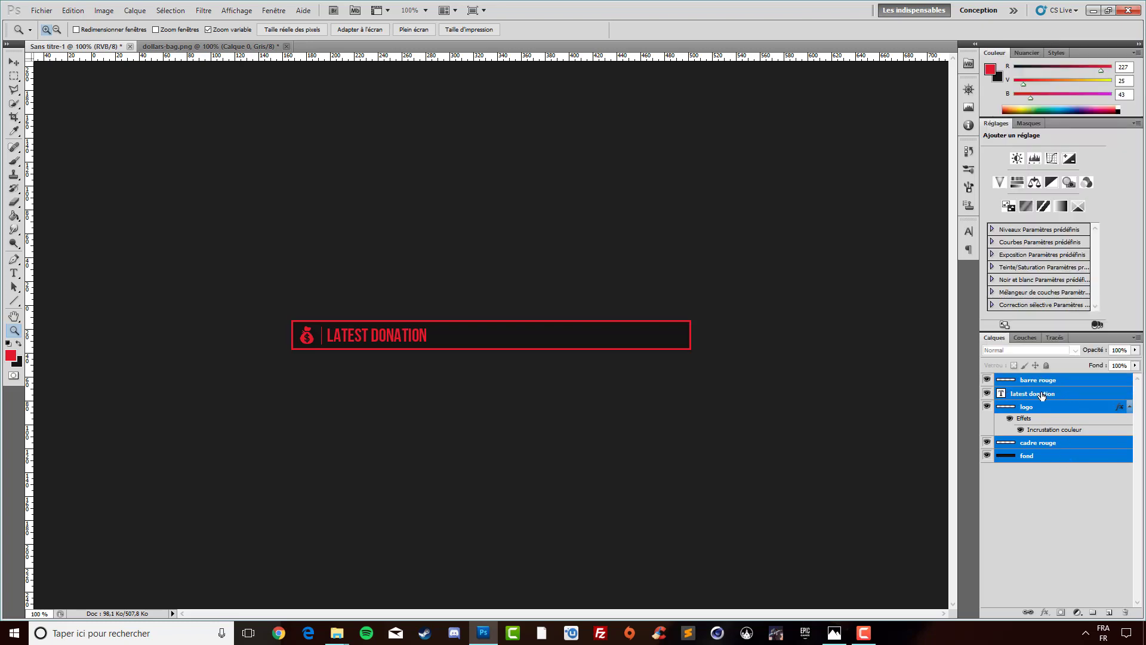
{"action": "left_click", "coordinate": [1060, 461]}
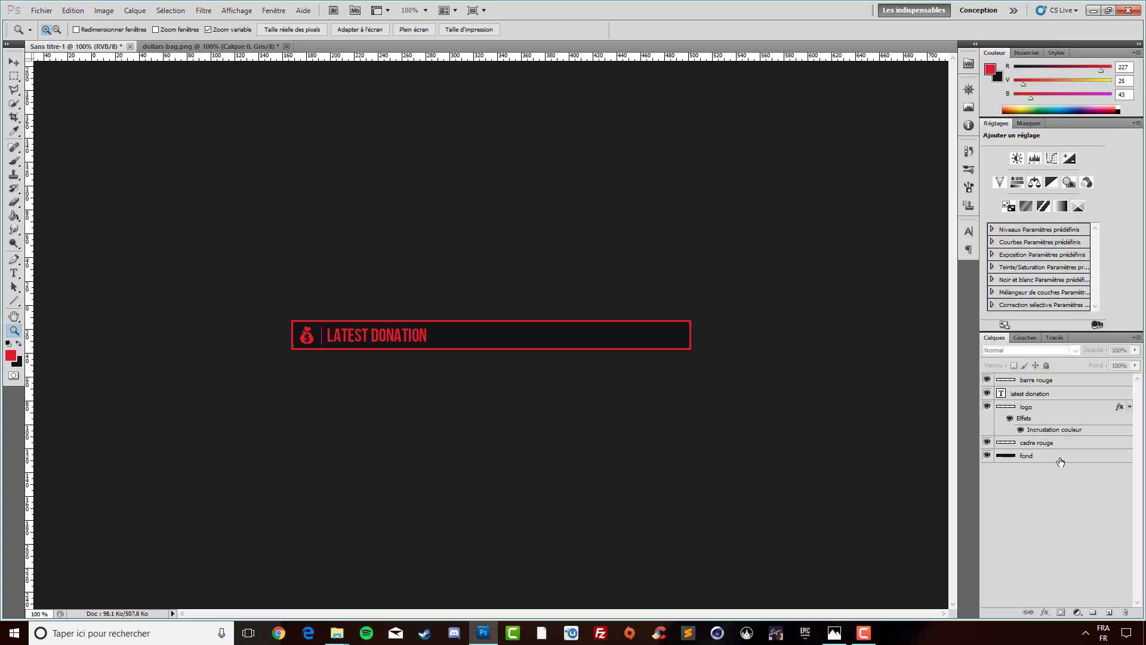
{"action": "left_click", "coordinate": [1035, 382], "text": "shift"}
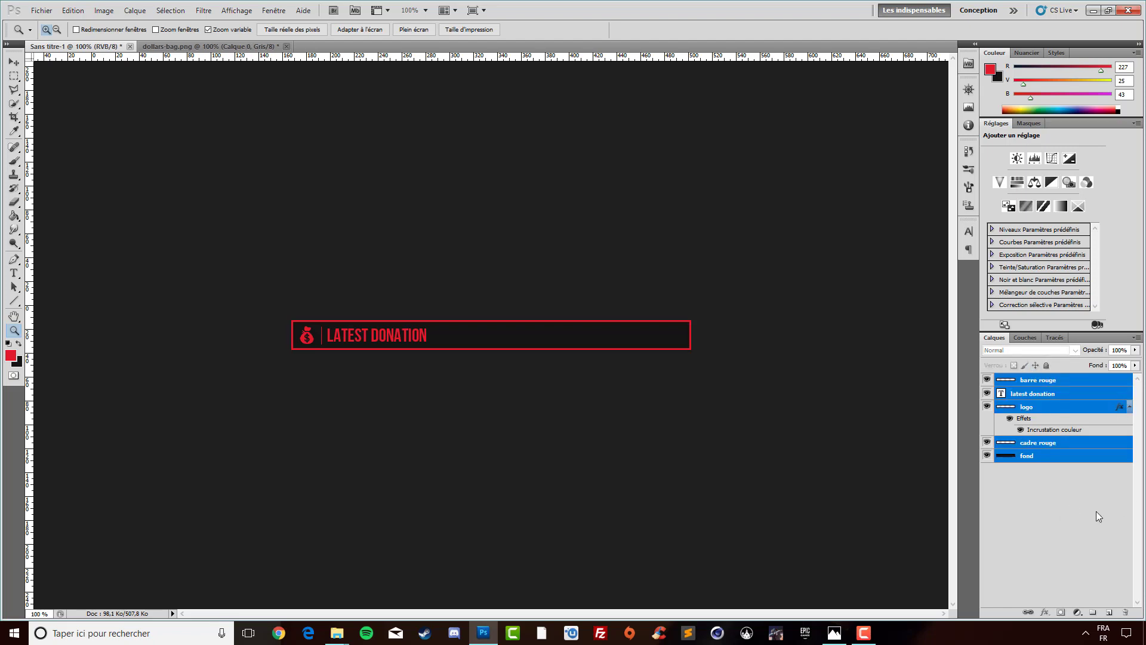
{"action": "key", "text": "ctrl+g"}
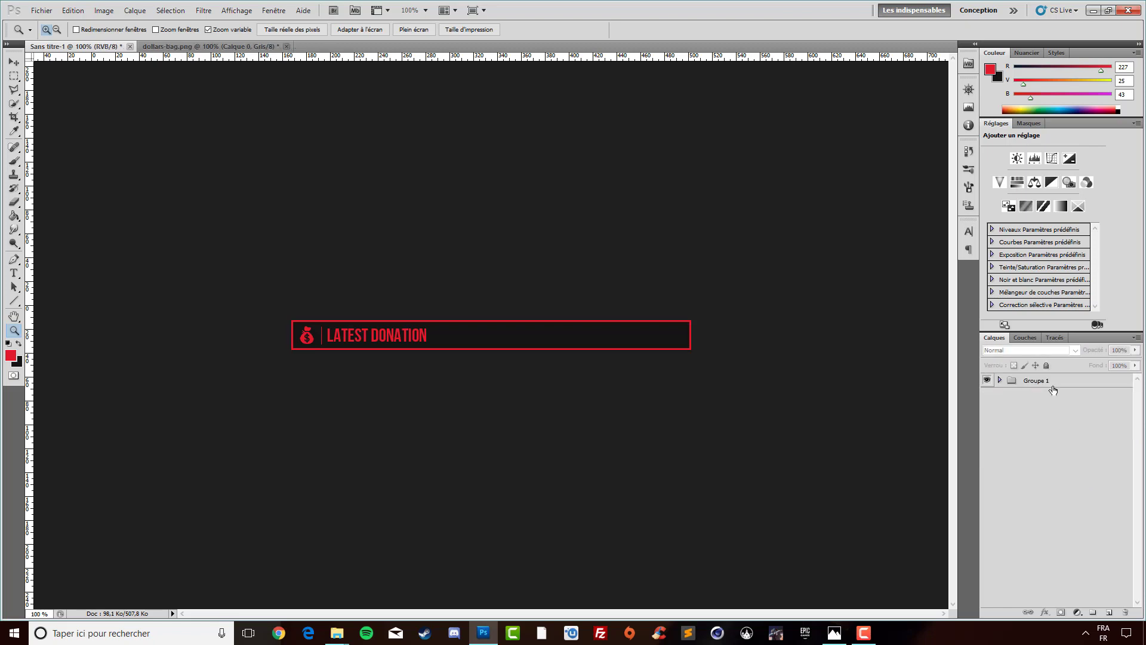
- Rename the new group to letest donation
{"action": "double_click", "coordinate": [1039, 382]}
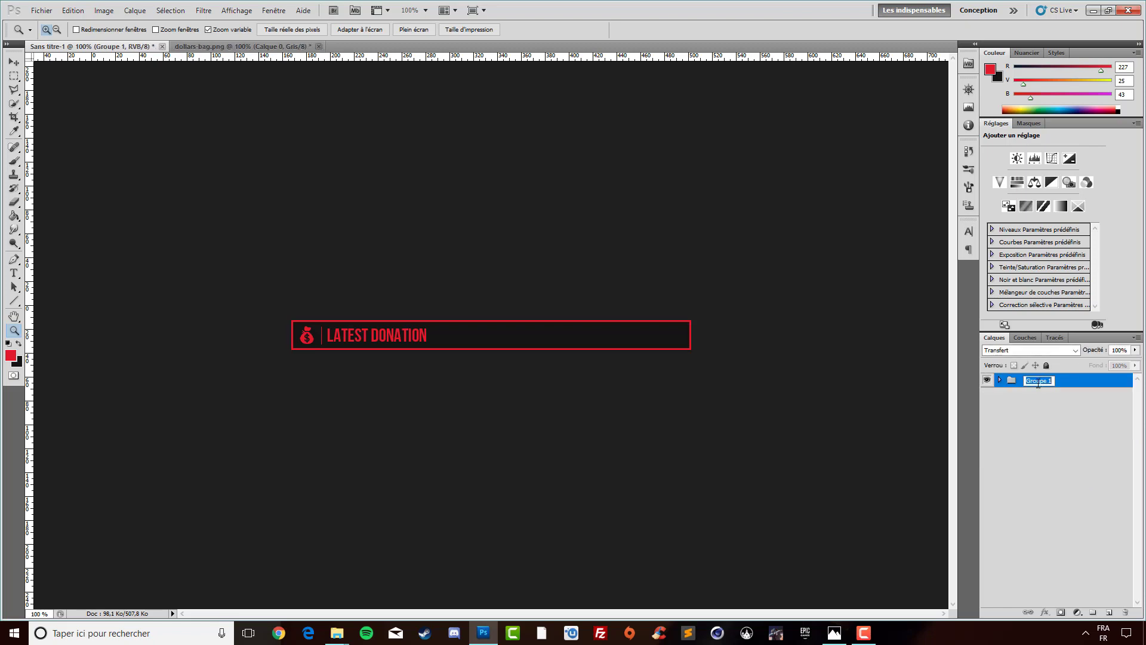
{"action": "key", "text": "BackSpace"}
{"action": "type", "text": "nation"}
{"action": "key", "text": "Return"}
{"action": "left_click", "coordinate": [982, 475]}
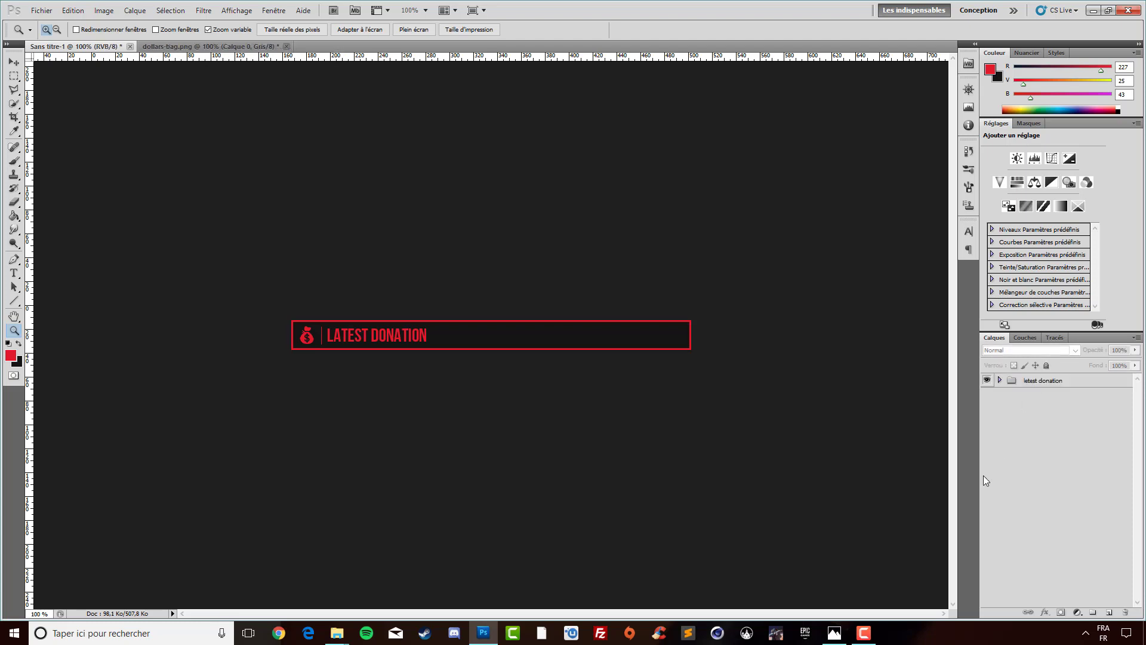
{"action": "left_click", "coordinate": [1040, 385]}
{"action": "left_click", "coordinate": [1043, 384]}
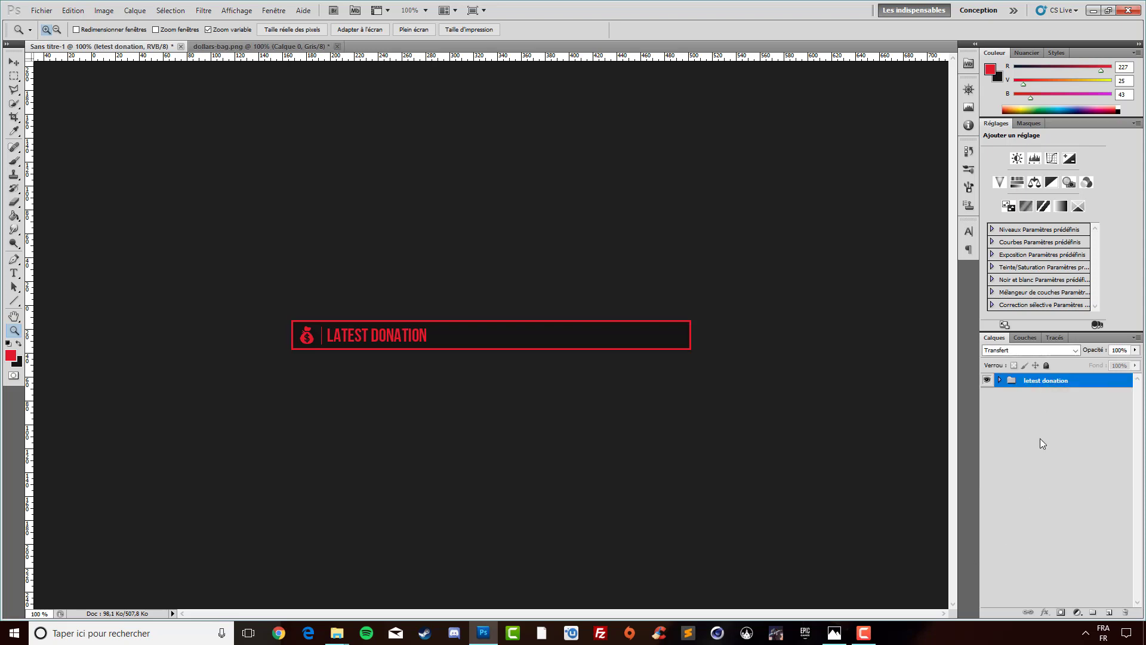
- Duplicate the group as top donation and hide the original letest donation group
{"action": "right_click", "coordinate": [1051, 381]}
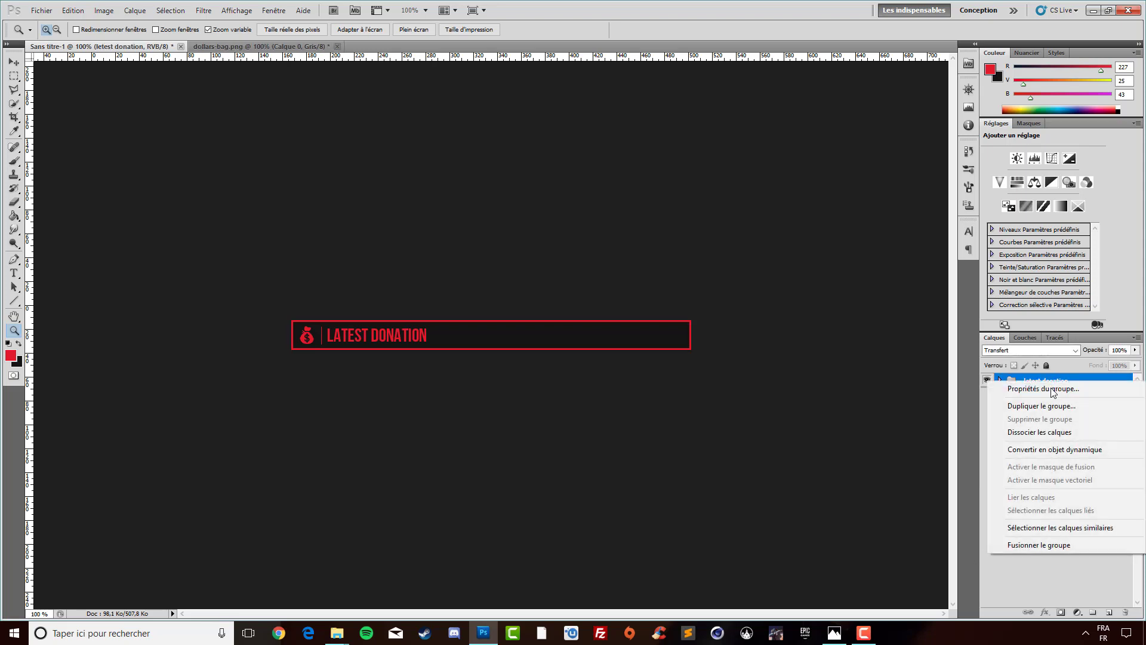
{"action": "left_click", "coordinate": [1041, 406]}
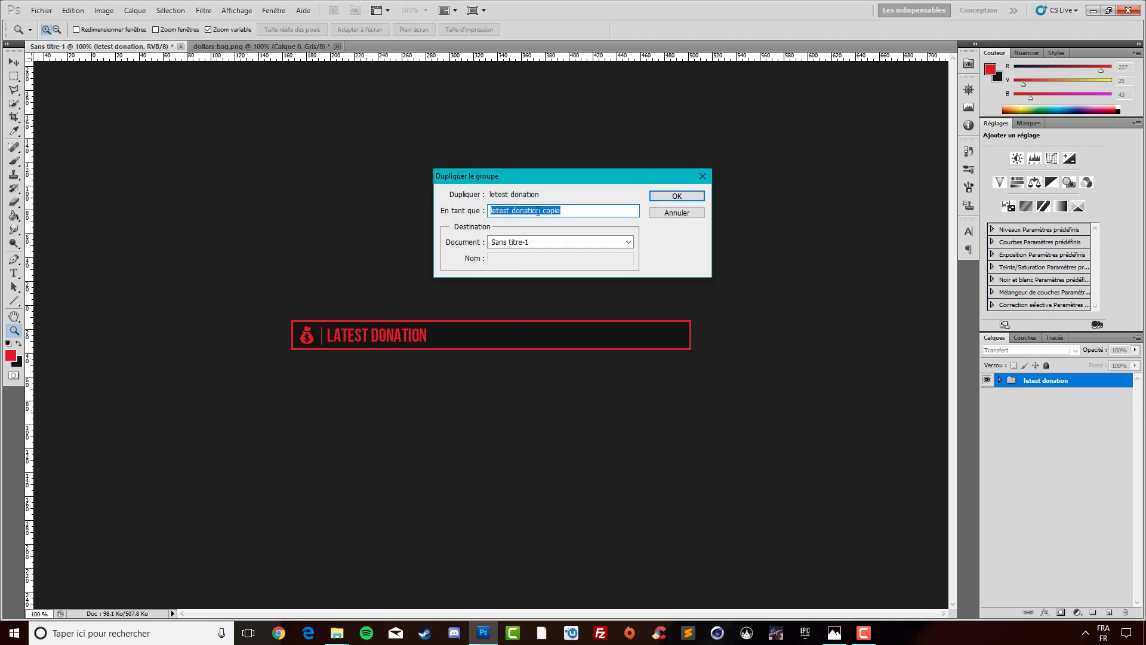
{"action": "key", "text": "BackSpace"}
{"action": "type", "text": "op d"}
{"action": "type", "text": "onation"}
{"action": "key", "text": "Return"}
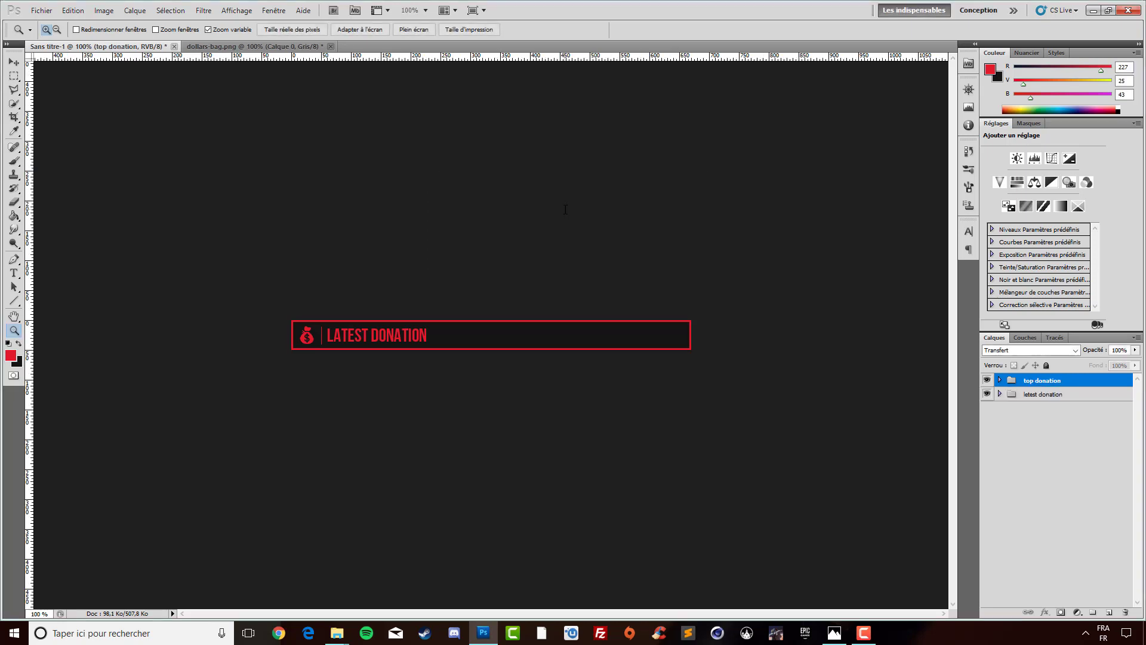
{"action": "left_click", "coordinate": [999, 381]}
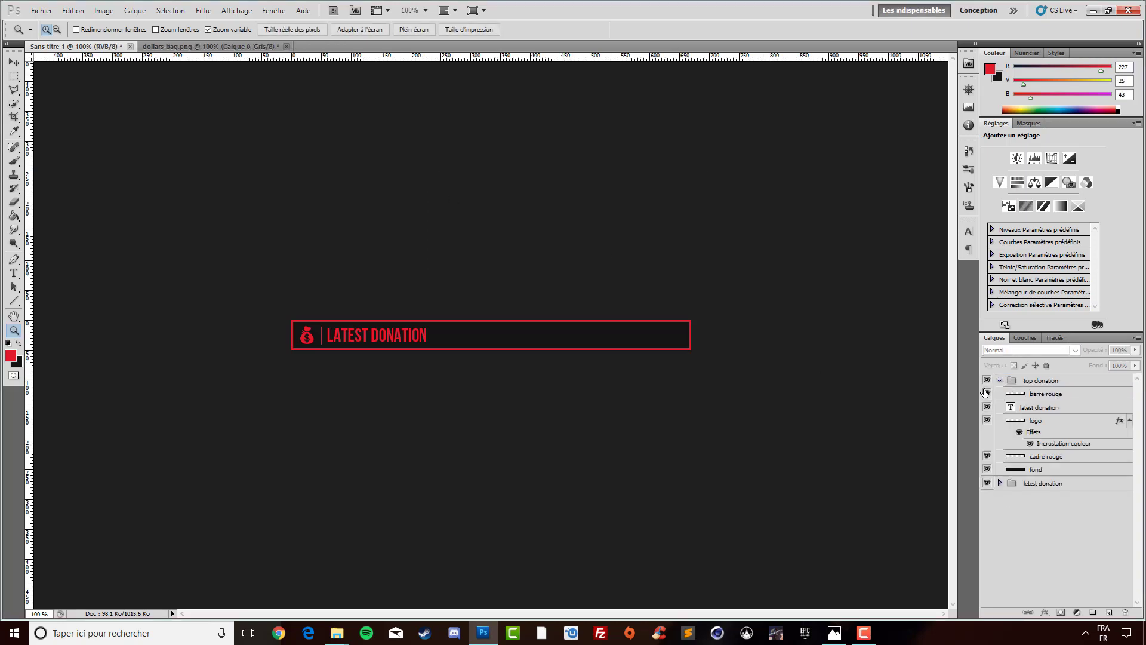
{"action": "left_click", "coordinate": [987, 484]}
{"action": "left_click", "coordinate": [985, 484]}
- Change the duplicate's heading text to TOP DONATION
{"action": "left_click", "coordinate": [1034, 470]}
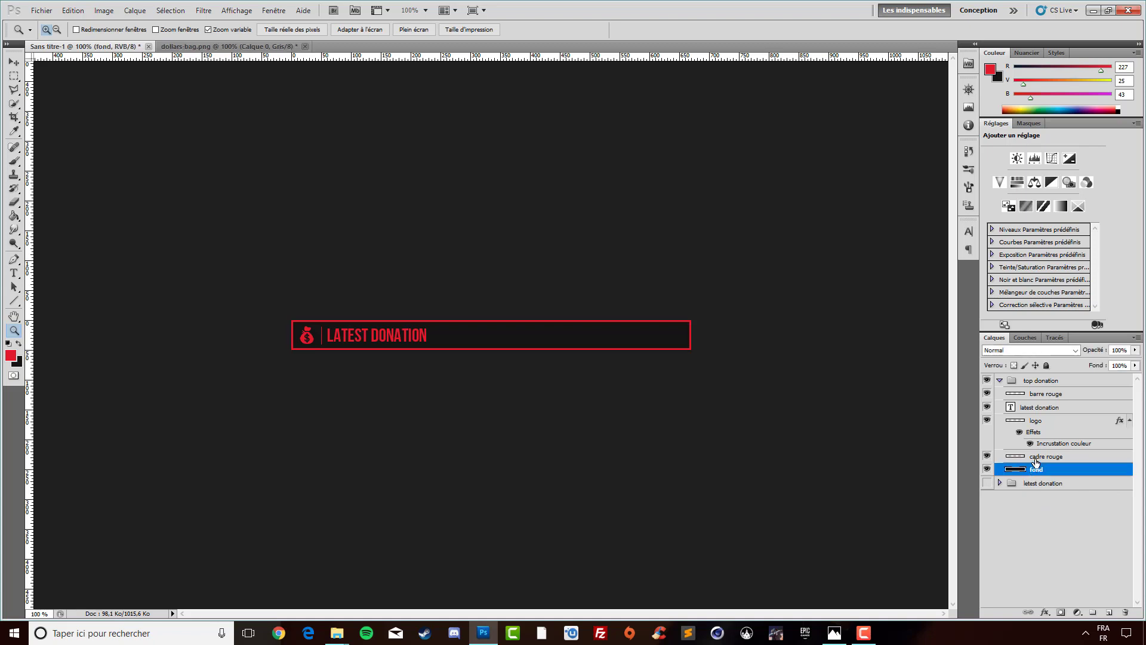
{"action": "left_click", "coordinate": [1041, 408]}
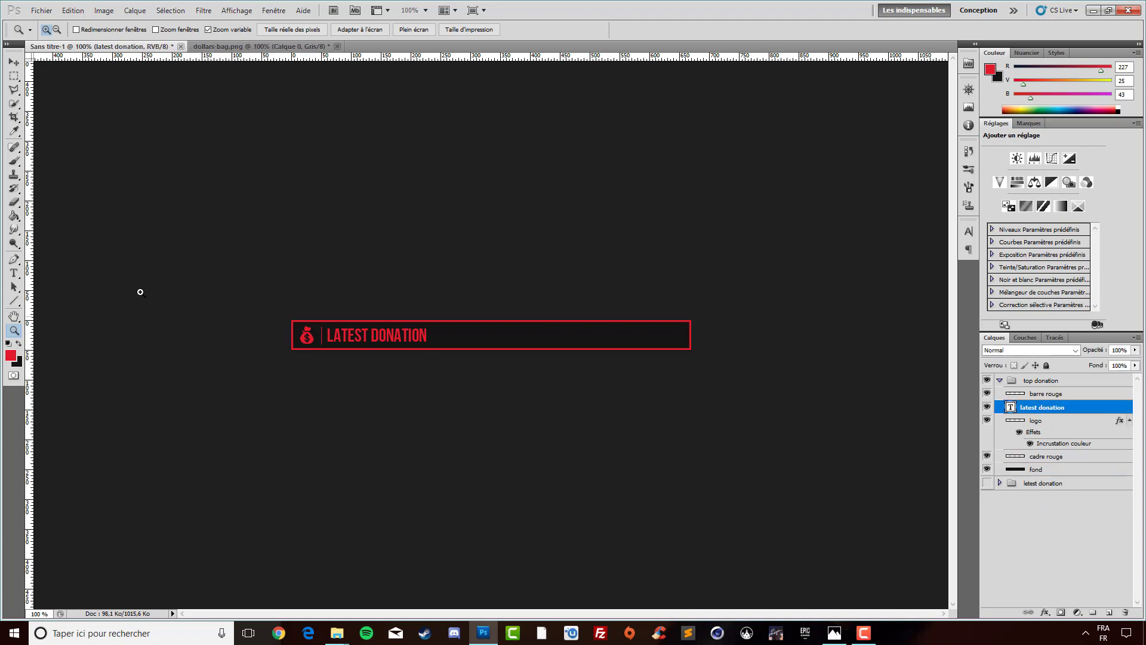
{"action": "left_click", "coordinate": [14, 273]}
{"action": "left_click", "coordinate": [398, 339]}
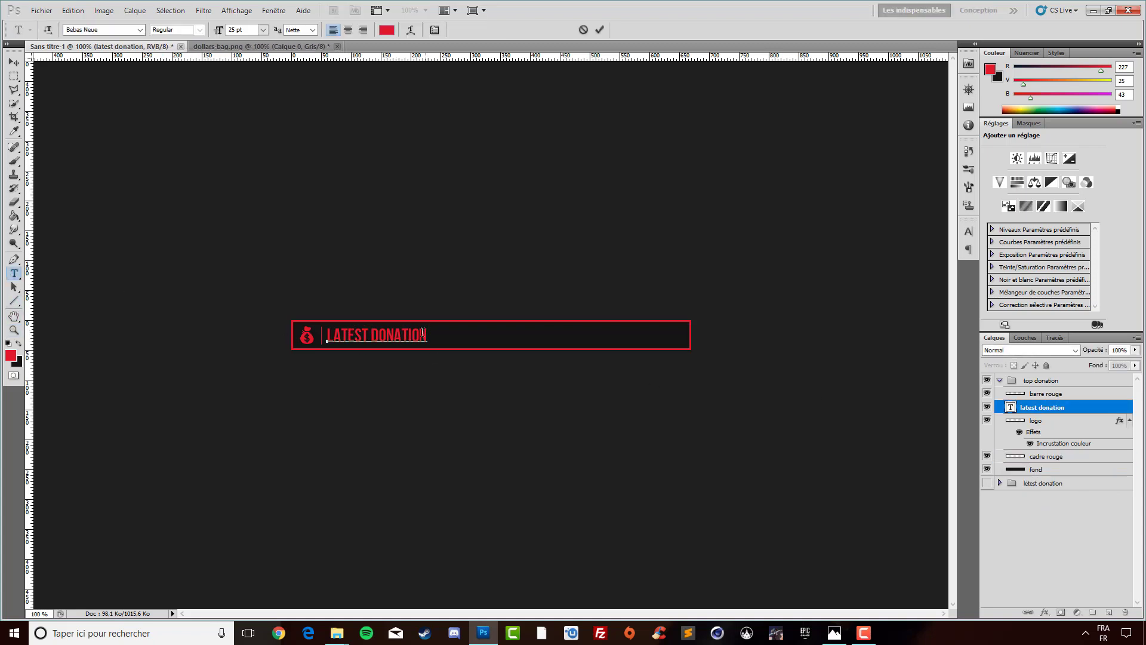
{"action": "left_click_drag", "start_coordinate": [427, 336], "coordinate": [329, 340]}
{"action": "key", "text": "BackSpace"}
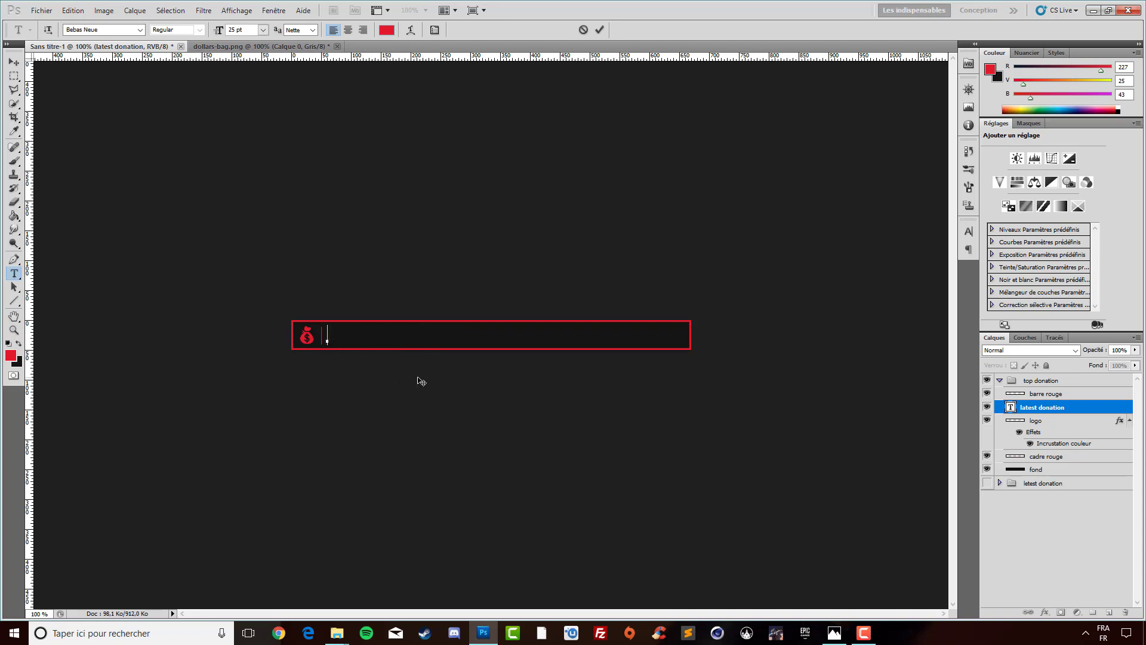
{"action": "type", "text": "TOP"}
{"action": "type", "text": " DONATION"}
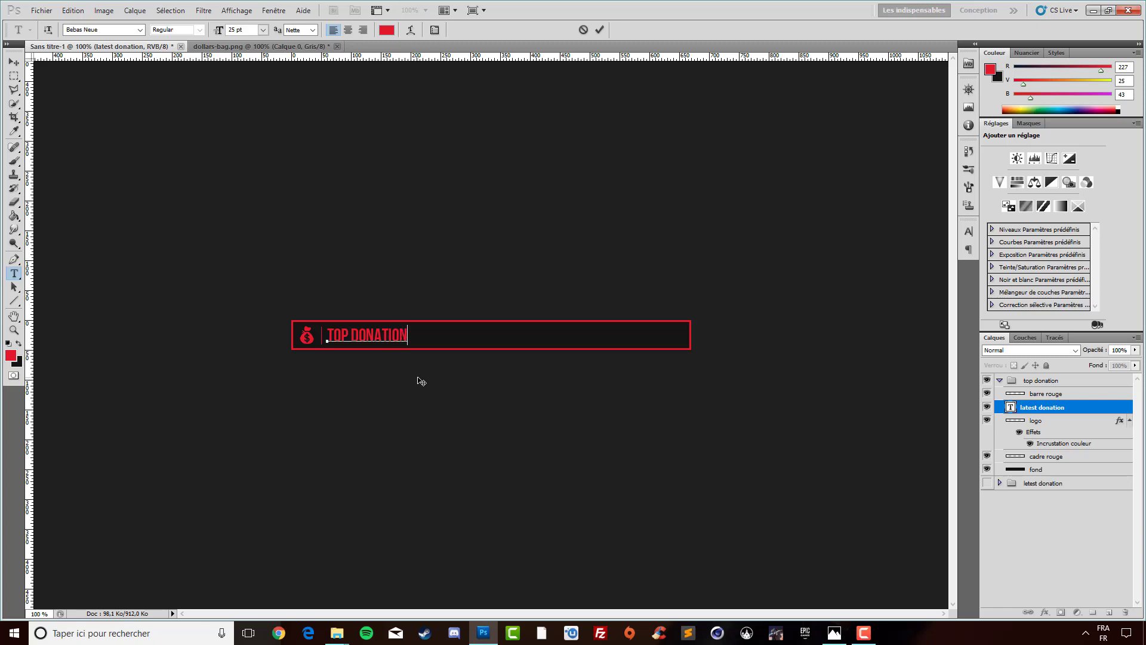
{"action": "left_click", "coordinate": [1026, 394]}
- Select the logo layer and collapse the top donation group
{"action": "left_click", "coordinate": [1031, 420]}
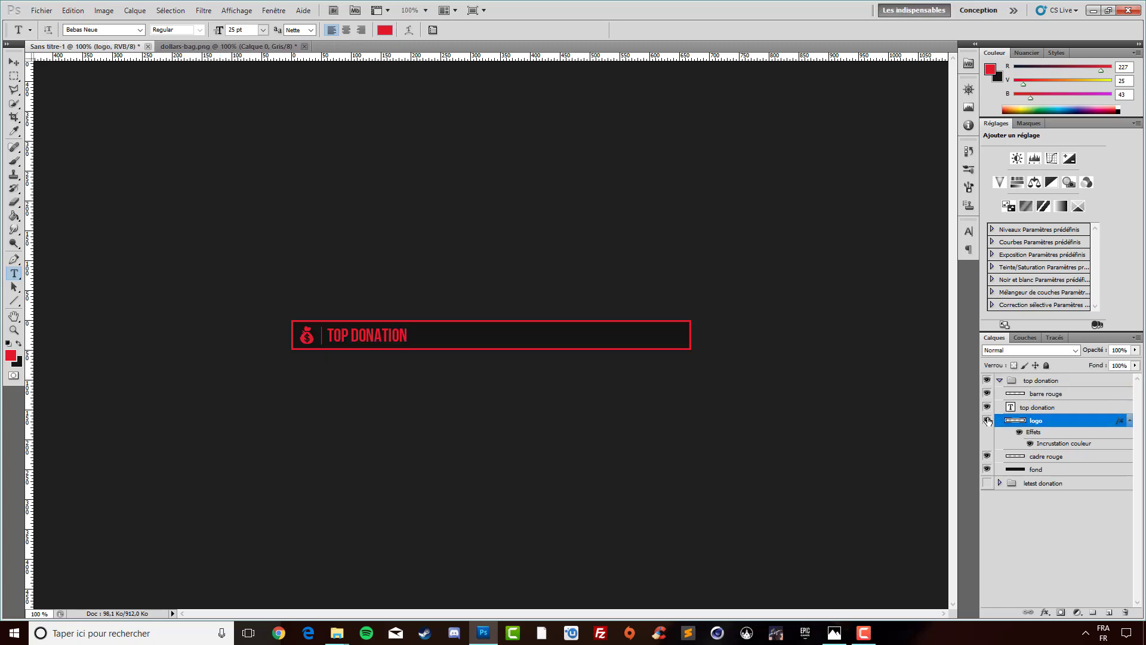
{"action": "left_click", "coordinate": [987, 420]}
{"action": "left_click", "coordinate": [15, 329]}
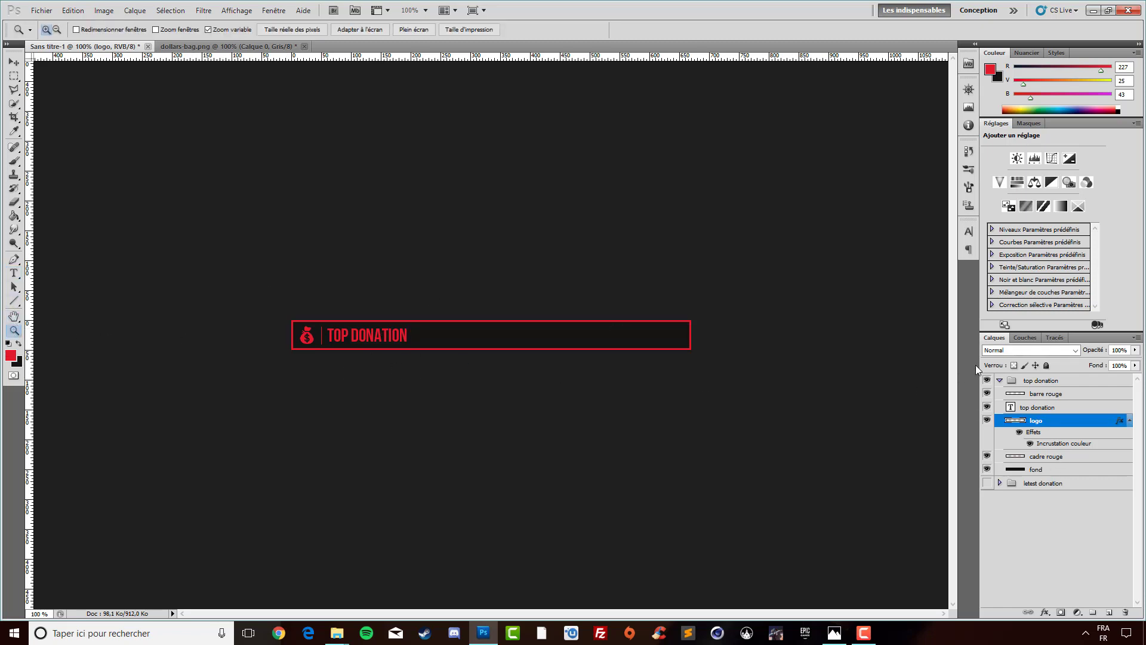
{"action": "left_click", "coordinate": [999, 380]}
{"action": "left_click", "coordinate": [1075, 476]}
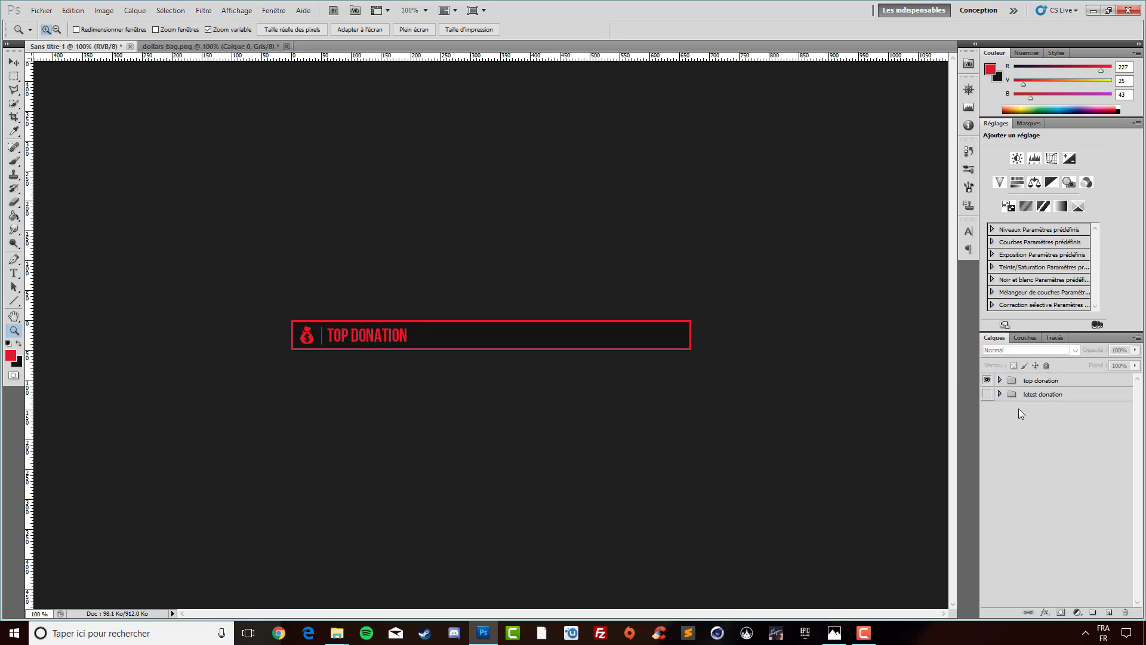
- Look over presentation overlay twitch .png in Photos, then minimize it
{"action": "left_click", "coordinate": [834, 632]}
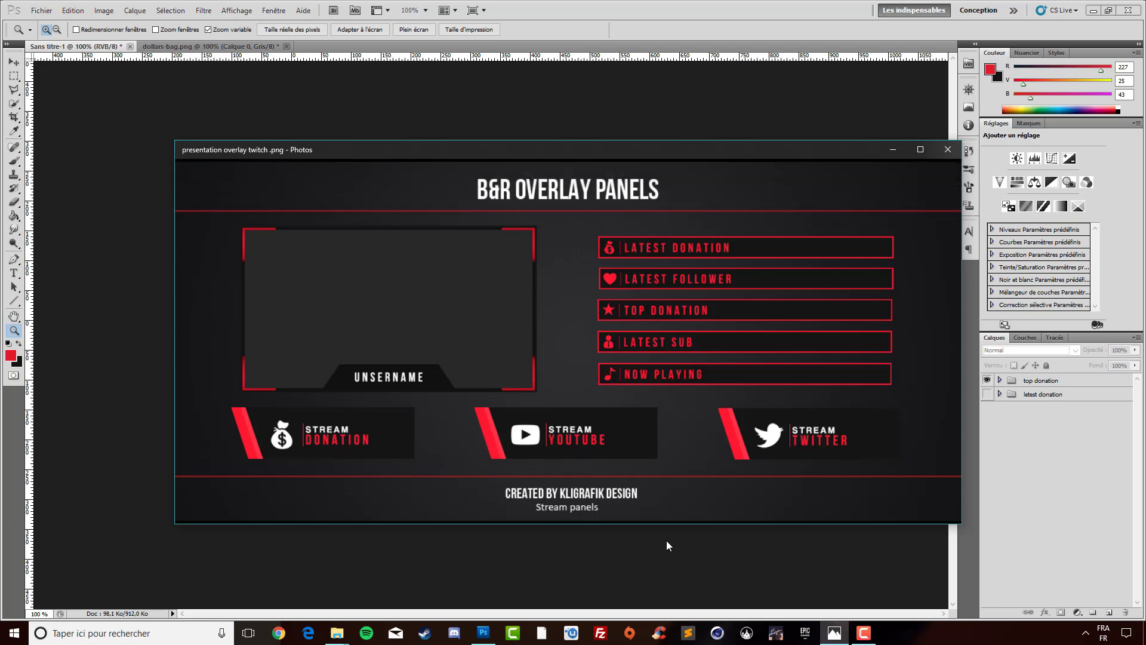
{"action": "mouse_move", "coordinate": [567, 358]}
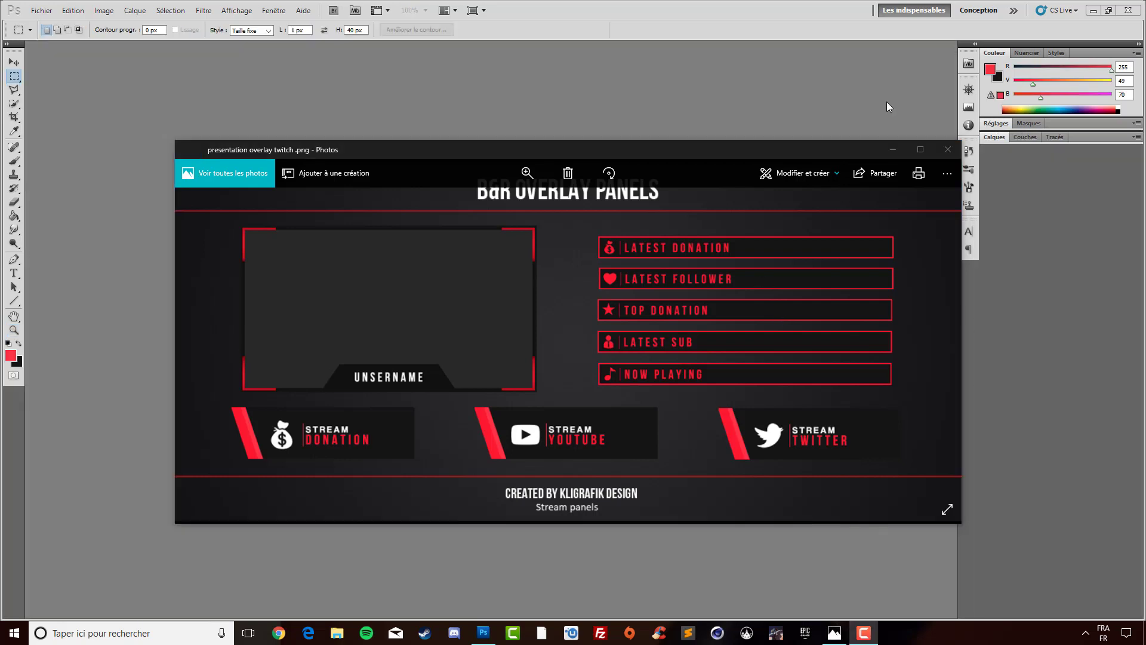
{"action": "left_click", "coordinate": [893, 149]}
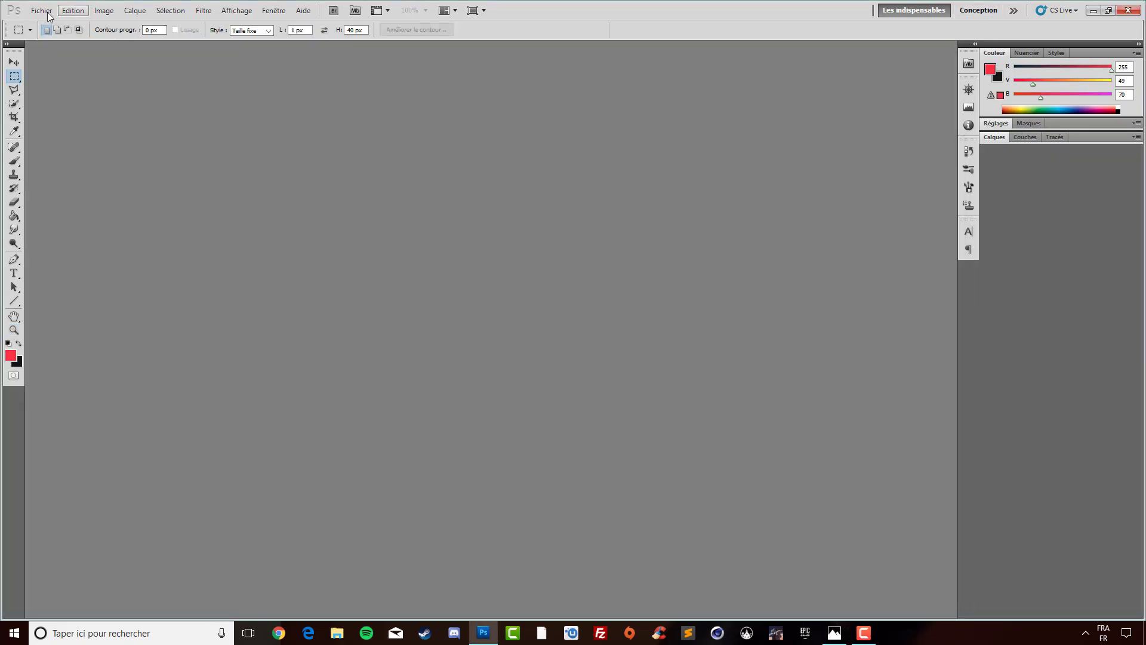
- Create a new transparent 320 × 90 px document in RGB colour mode
{"action": "left_click", "coordinate": [49, 12]}
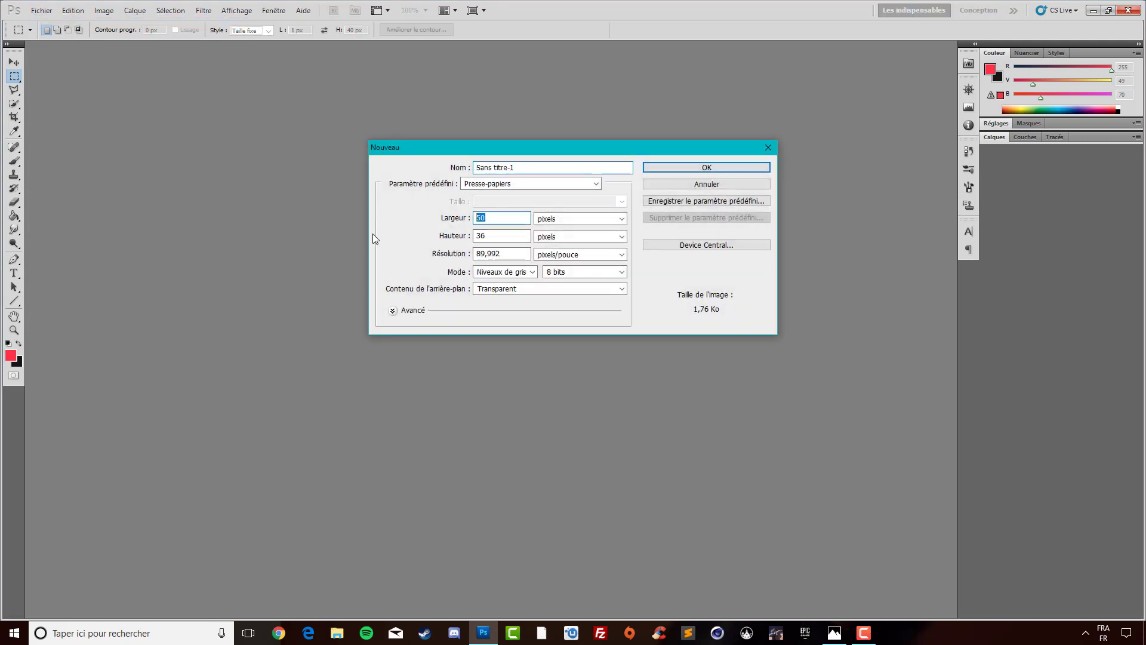
{"action": "type", "text": "32"}
{"action": "key", "text": "Tab"}
{"action": "type", "text": "9"}
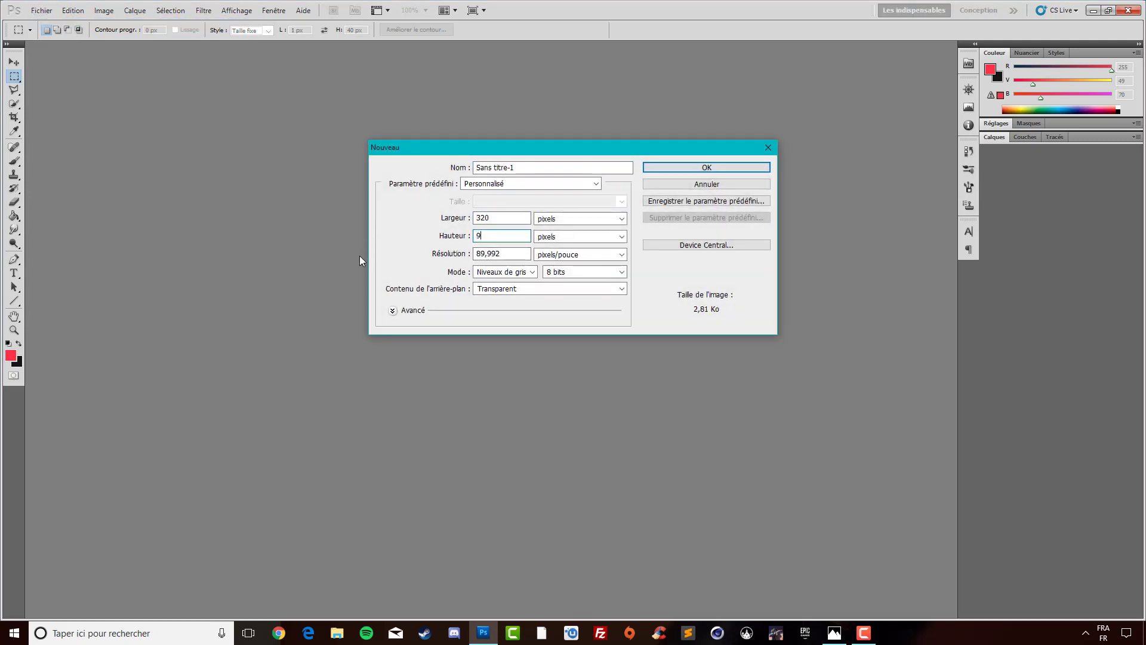
{"action": "type", "text": "0"}
{"action": "left_click", "coordinate": [502, 271]}
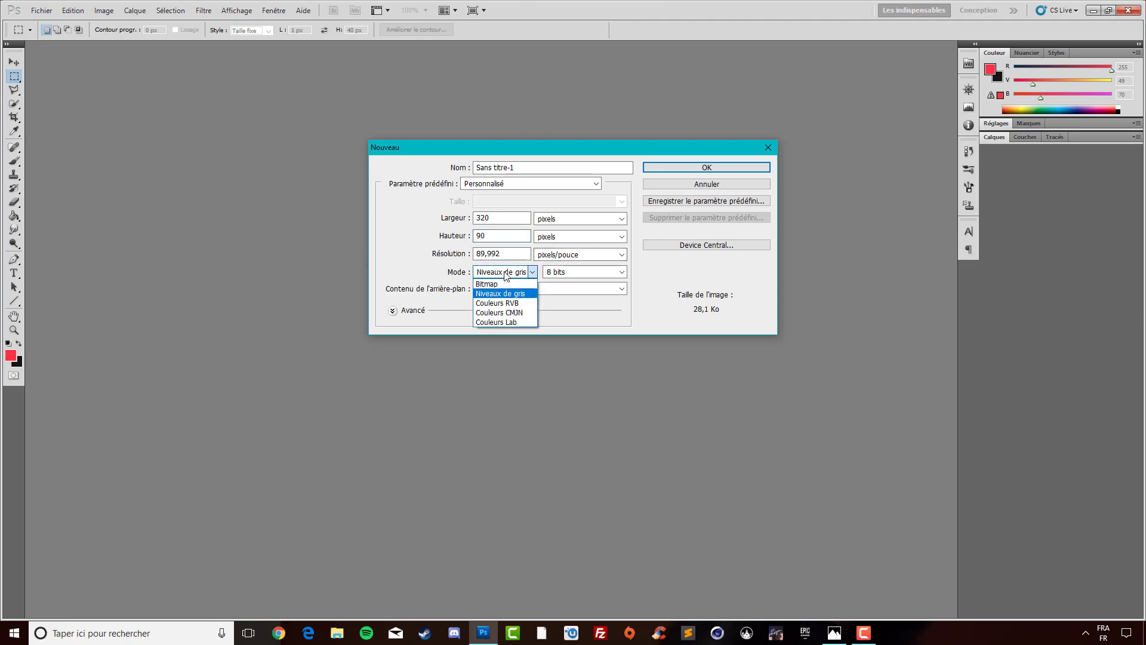
{"action": "left_click", "coordinate": [509, 302]}
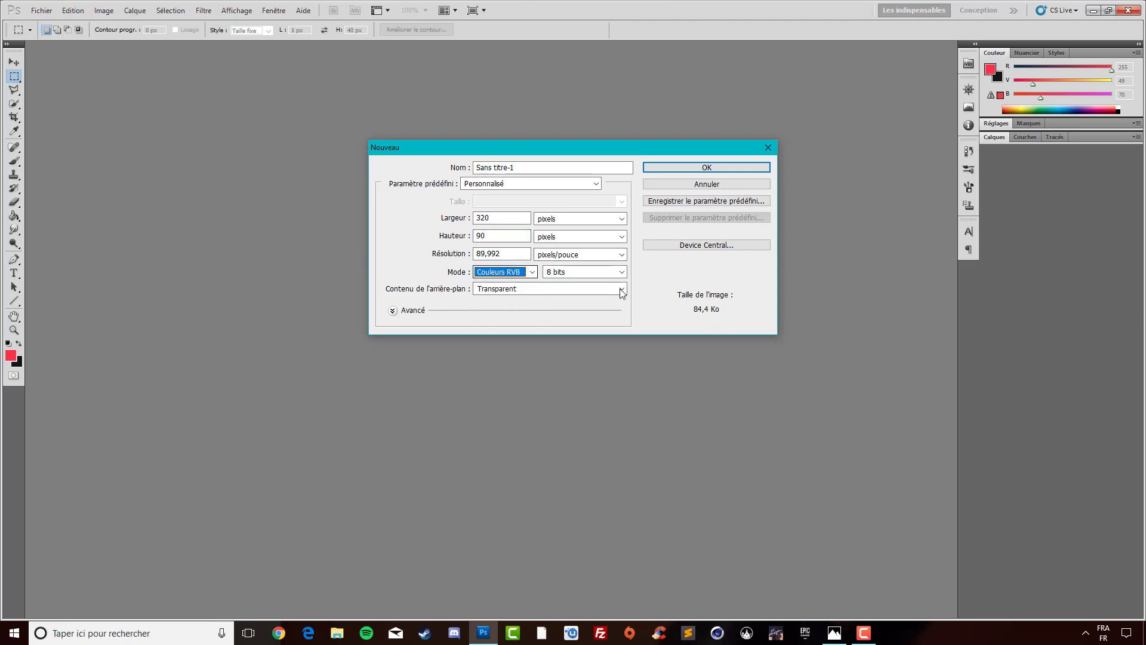
{"action": "left_click", "coordinate": [697, 167]}
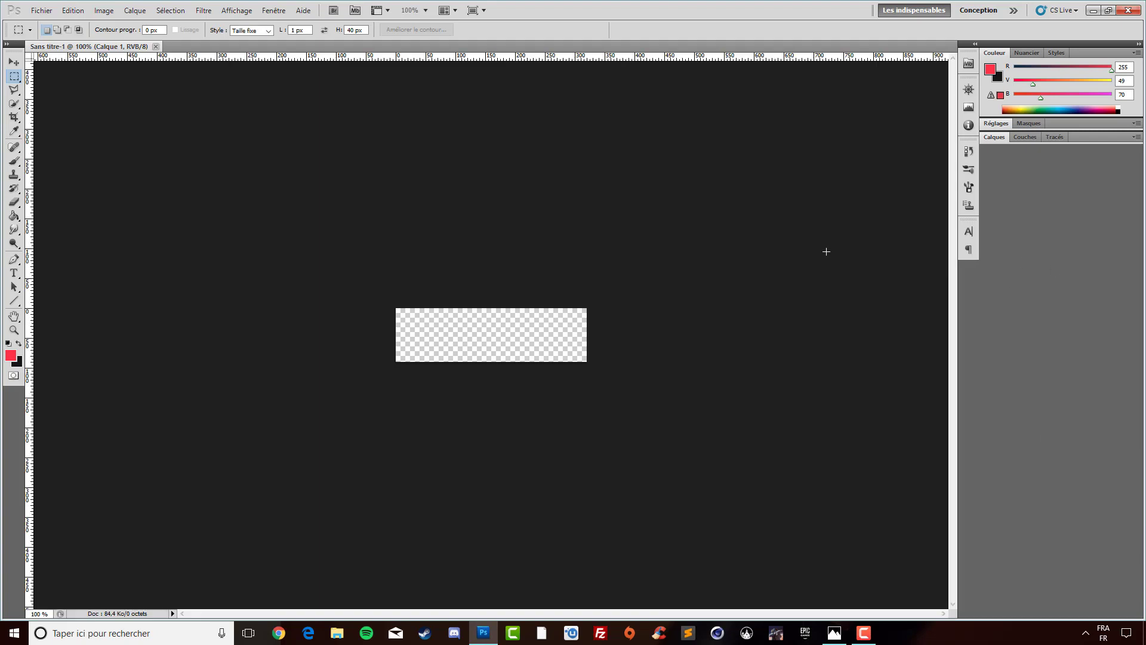
- Zoom the canvas to 300% and rename Calque 1 to fond
{"action": "left_click", "coordinate": [13, 330]}
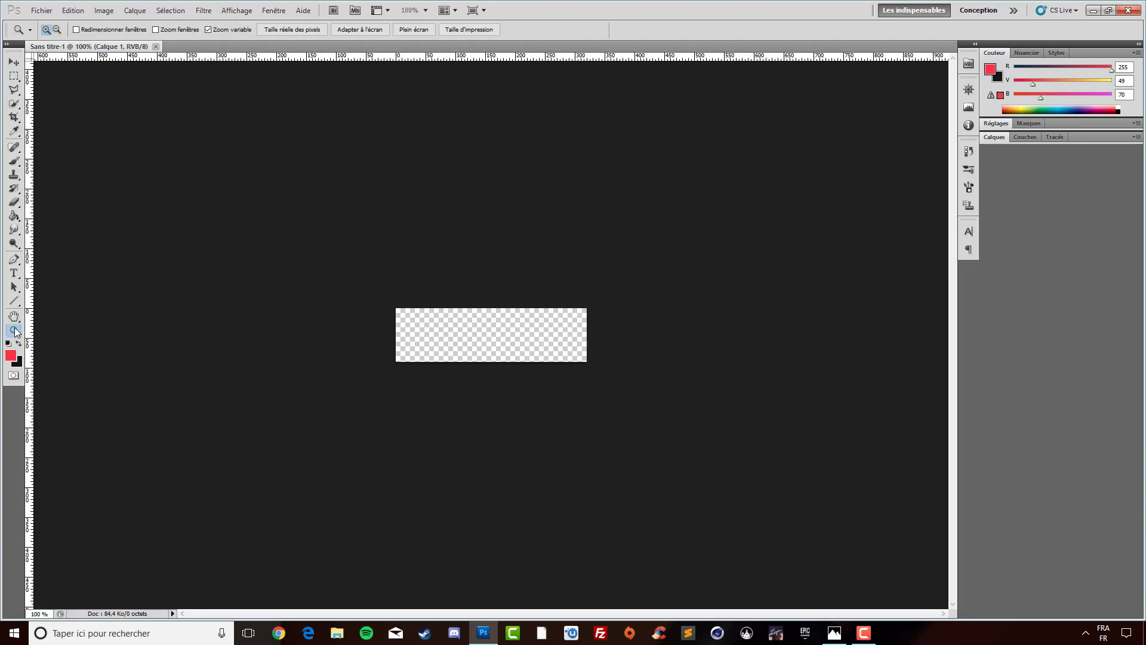
{"action": "left_click", "coordinate": [397, 323]}
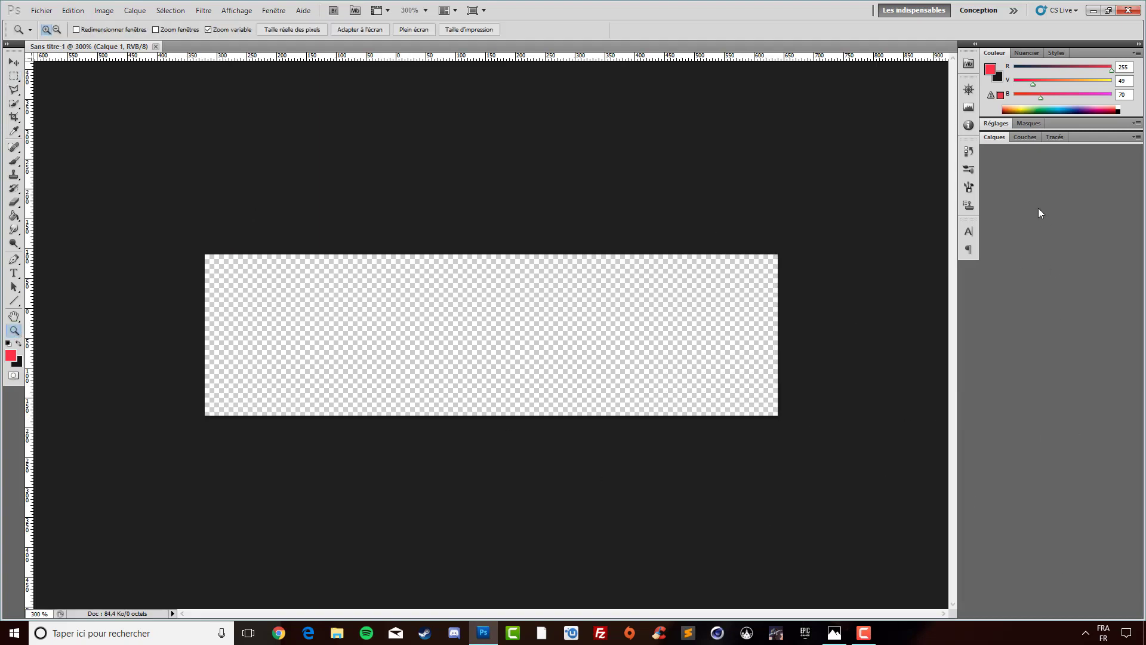
{"action": "left_click", "coordinate": [1011, 125]}
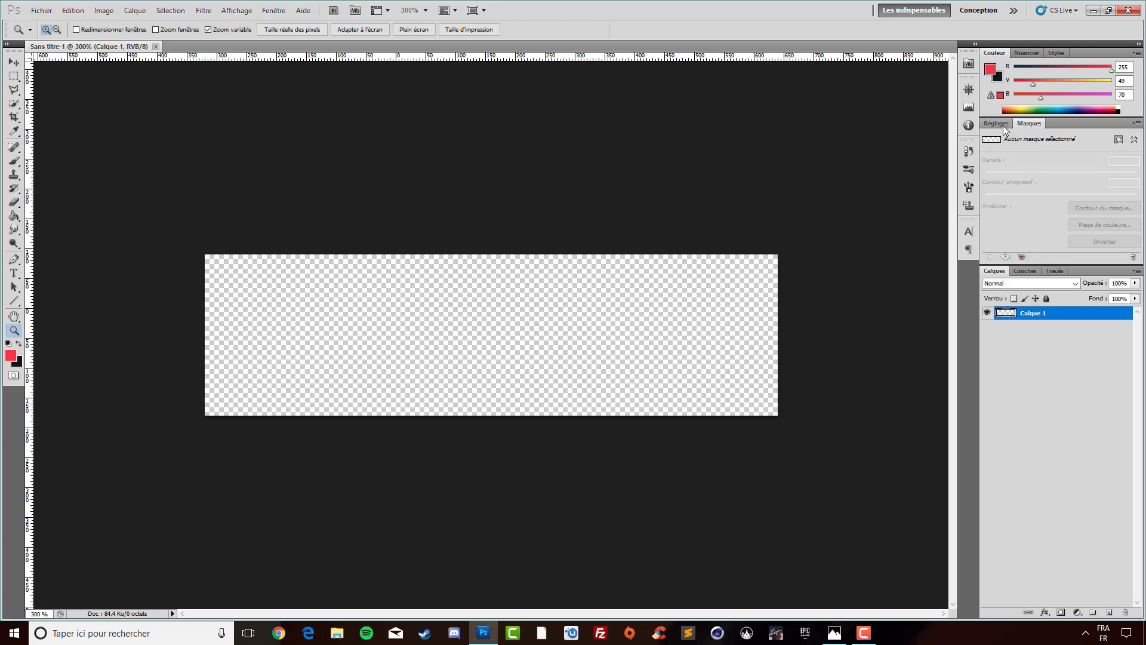
{"action": "double_click", "coordinate": [1035, 380]}
{"action": "key", "text": "Return"}
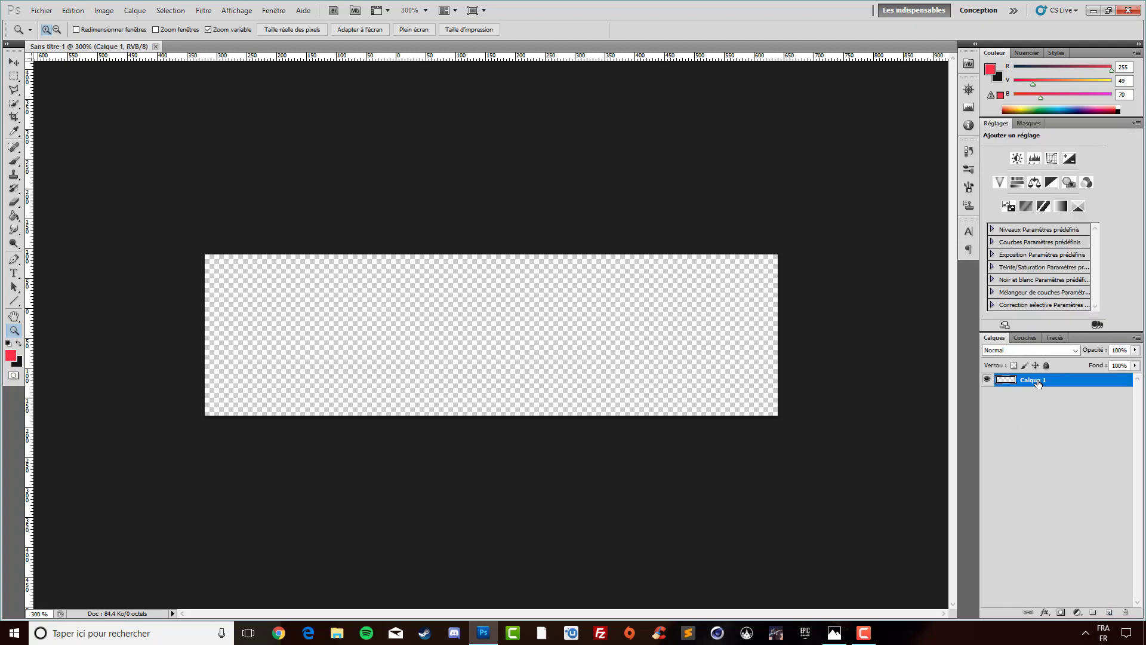
{"action": "double_click", "coordinate": [1038, 382]}
{"action": "type", "text": "fond"}
{"action": "left_click", "coordinate": [1043, 415]}
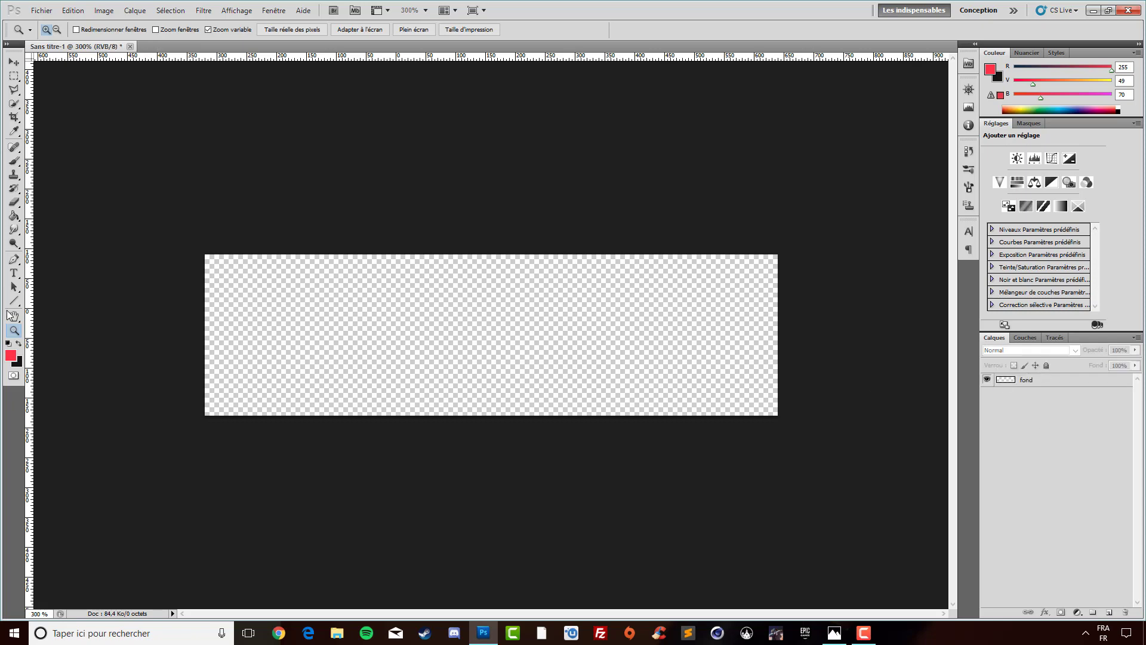
- Fill the fond layer with dark grey 151515
{"action": "left_click", "coordinate": [18, 343]}
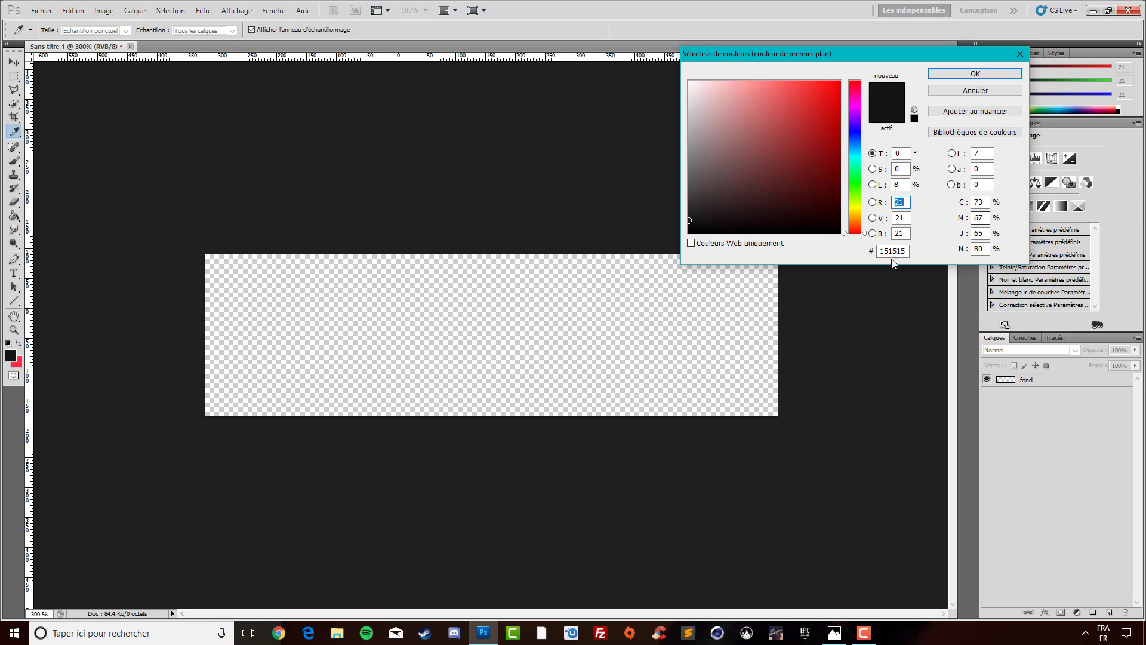
{"action": "left_click", "coordinate": [958, 73]}
{"action": "left_click", "coordinate": [14, 215]}
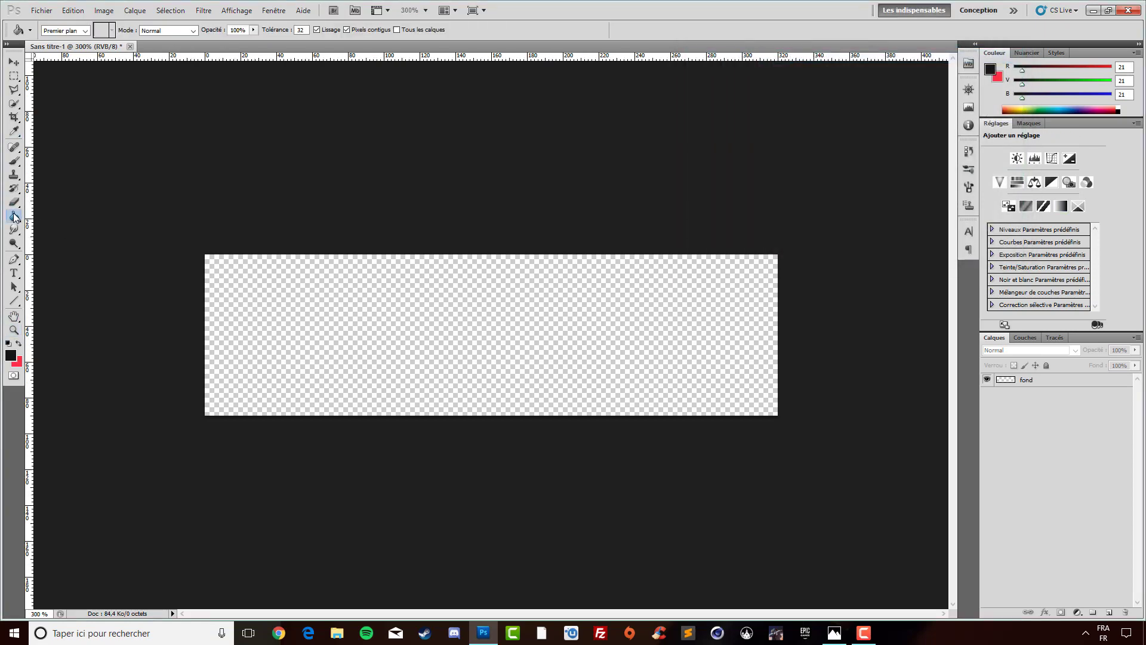
{"action": "left_click", "coordinate": [447, 365]}
{"action": "left_click", "coordinate": [598, 239]}
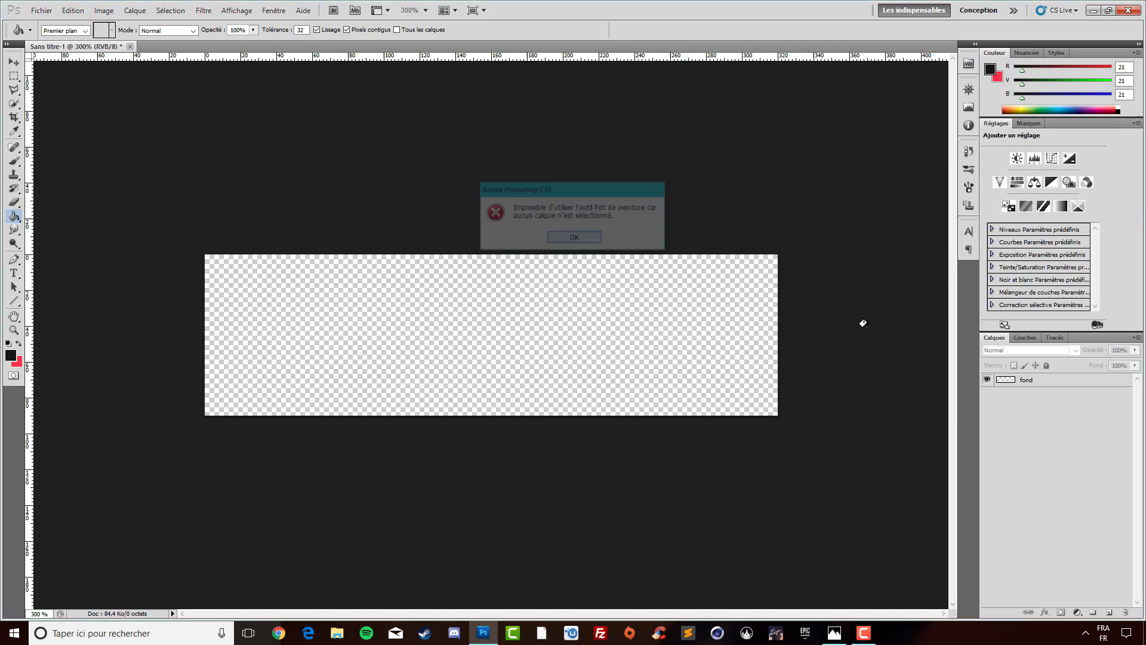
{"action": "left_click", "coordinate": [1003, 381]}
{"action": "left_click", "coordinate": [499, 367]}
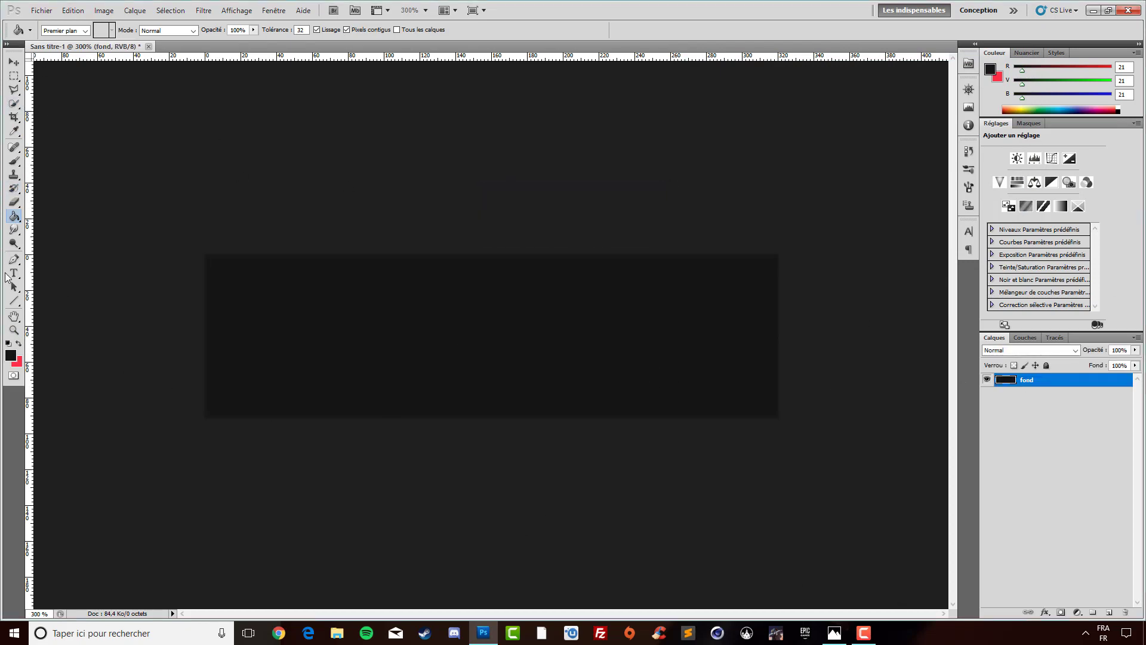
- Make red ff3146 the foreground colour and pick the Line tool
{"action": "left_click", "coordinate": [20, 343]}
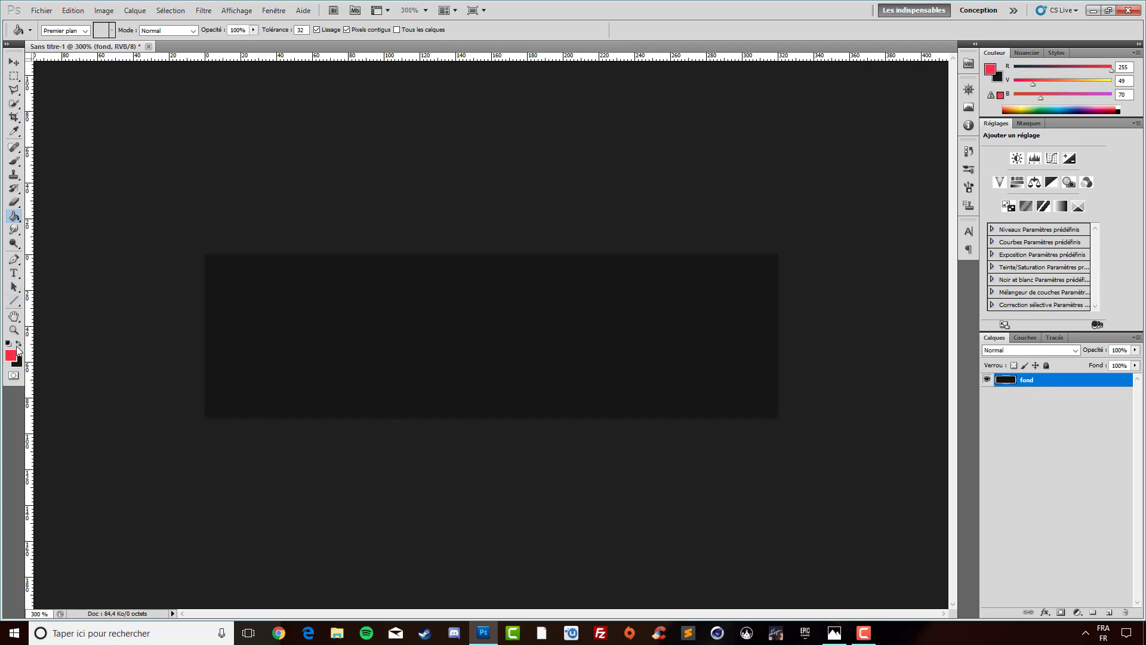
{"action": "left_click", "coordinate": [11, 357]}
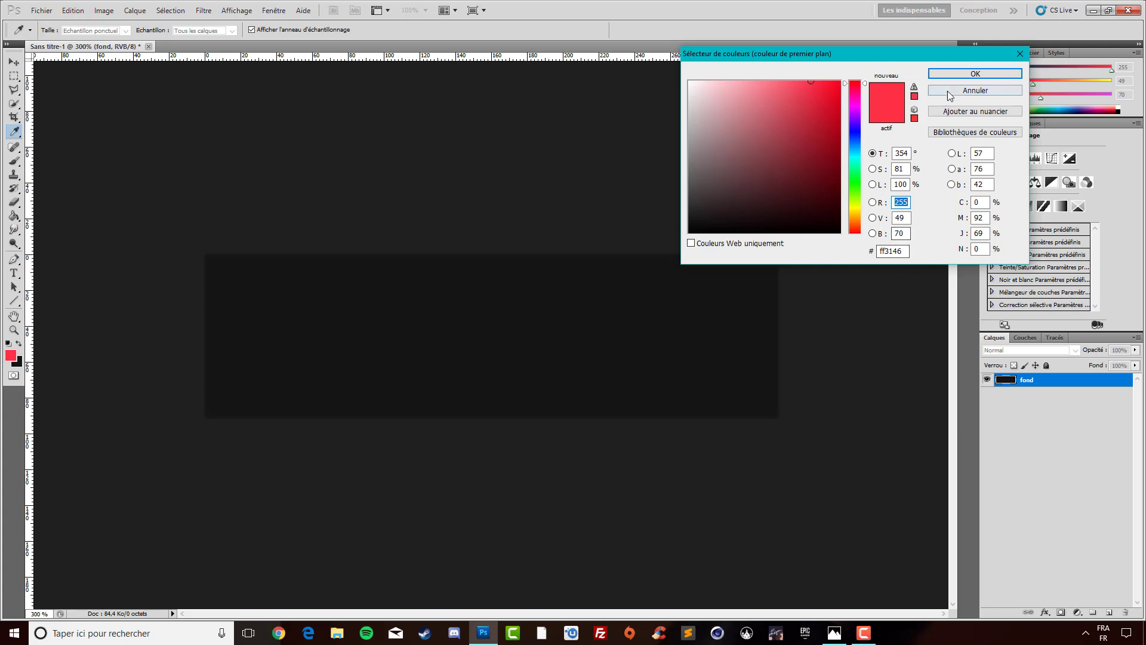
{"action": "left_click", "coordinate": [959, 73]}
{"action": "key", "text": "g"}
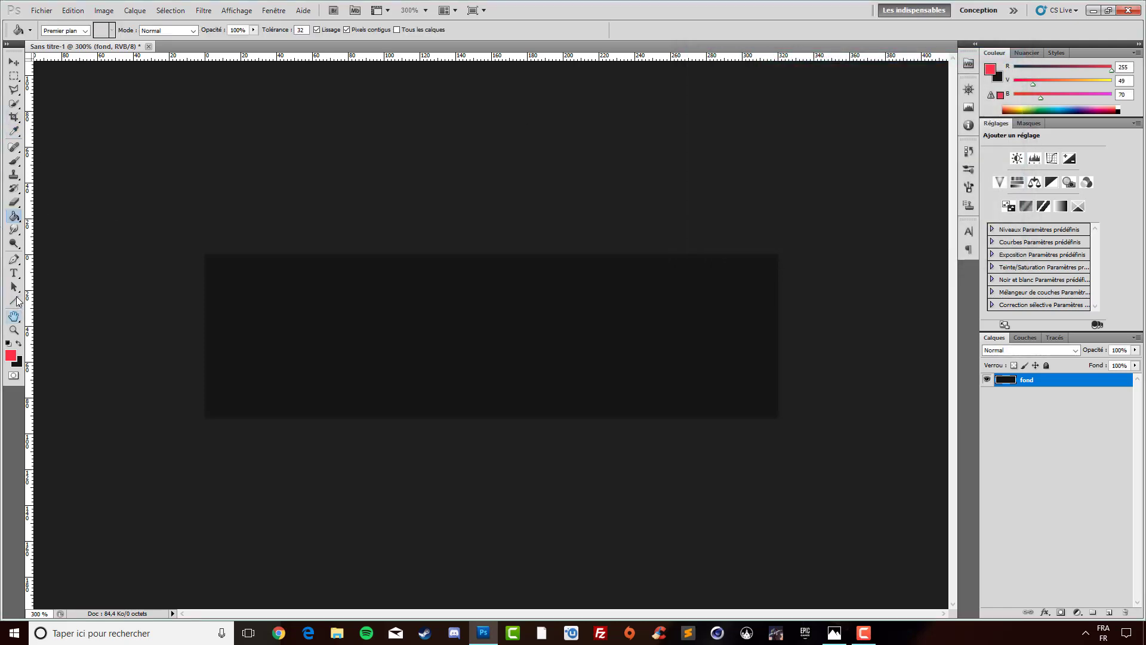
{"action": "left_click", "coordinate": [13, 300]}
- Draw a thick vertical red line across the panel and name its layer trait 01
{"action": "left_click", "coordinate": [60, 344]}
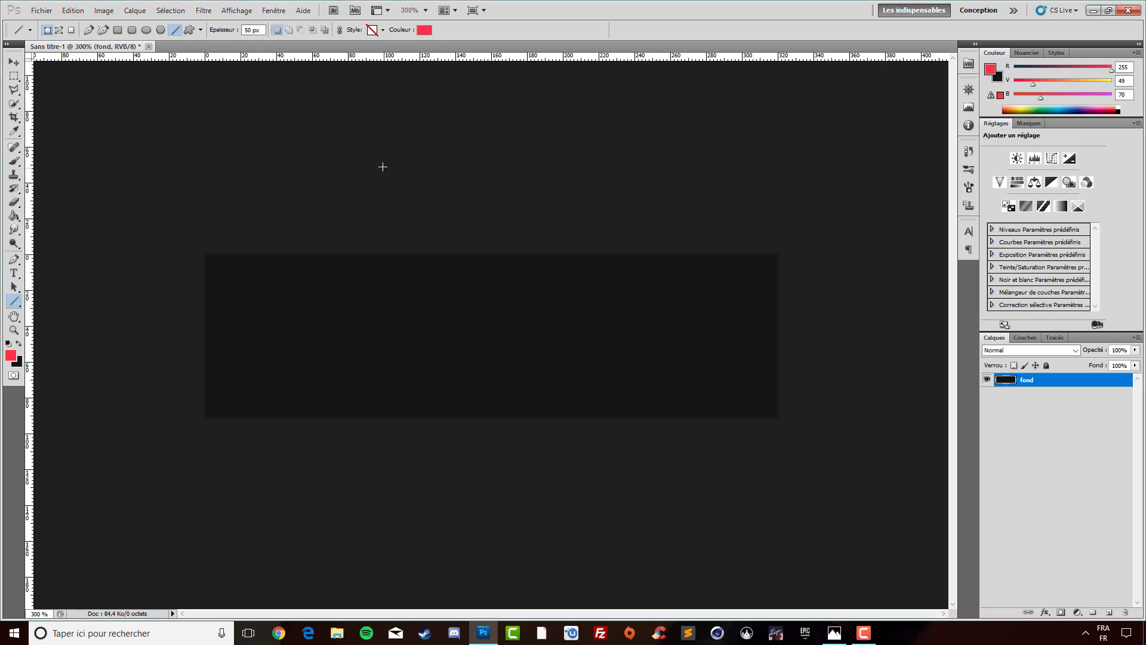
{"action": "left_click_drag", "start_coordinate": [382, 166], "coordinate": [376, 571]}
{"action": "left_click", "coordinate": [13, 63]}
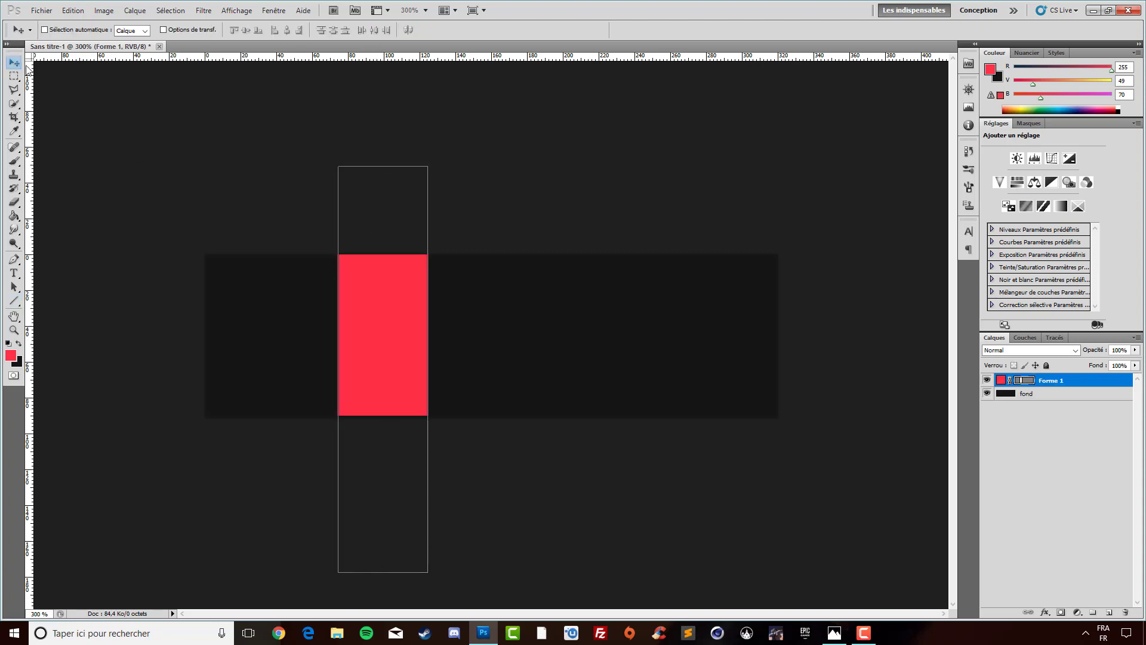
{"action": "double_click", "coordinate": [1056, 382]}
{"action": "type", "text": "trait"}
{"action": "type", "text": " 01"}
{"action": "key", "text": "Return"}
- Rotate the trait 01 bar to -20° with Free Transform and apply it
{"action": "left_click", "coordinate": [40, 10]}
{"action": "mouse_move", "coordinate": [73, 9]}
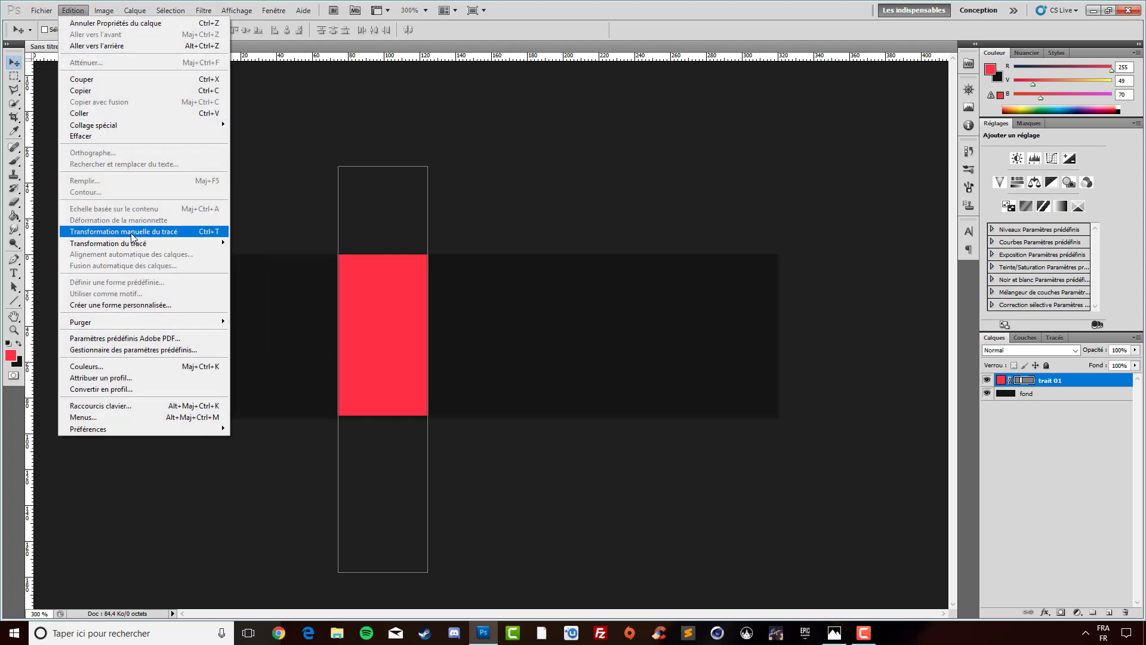
{"action": "left_click", "coordinate": [154, 234]}
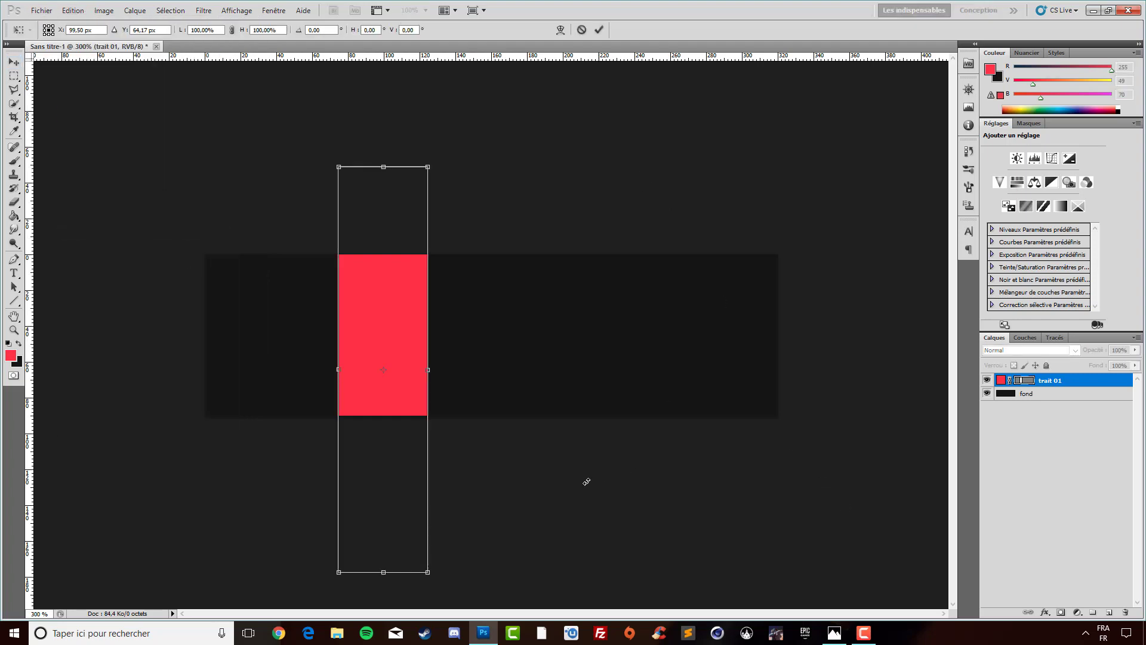
{"action": "mouse_move", "coordinate": [585, 478]}
{"action": "left_mouse_down"}
{"action": "mouse_move", "coordinate": [637, 417]}
{"action": "mouse_move", "coordinate": [587, 513]}
{"action": "mouse_move", "coordinate": [609, 464]}
{"action": "left_mouse_up"}
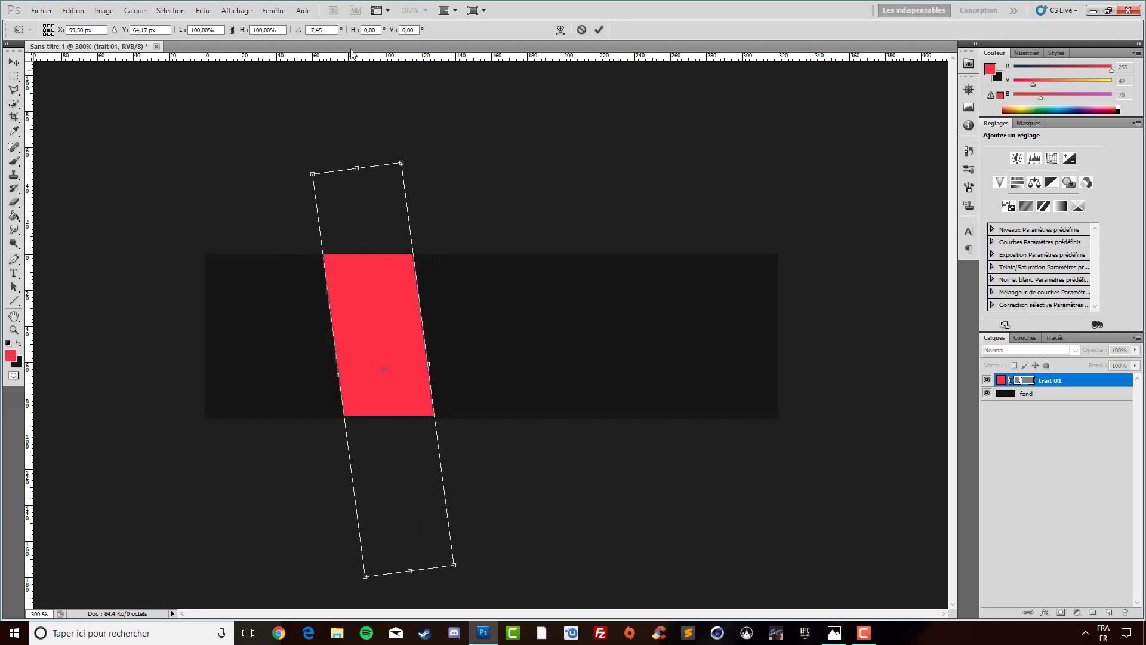
{"action": "left_click", "coordinate": [316, 30]}
{"action": "left_click_drag", "start_coordinate": [492, 564], "coordinate": [499, 530]}
{"action": "type", "text": "-8,3"}
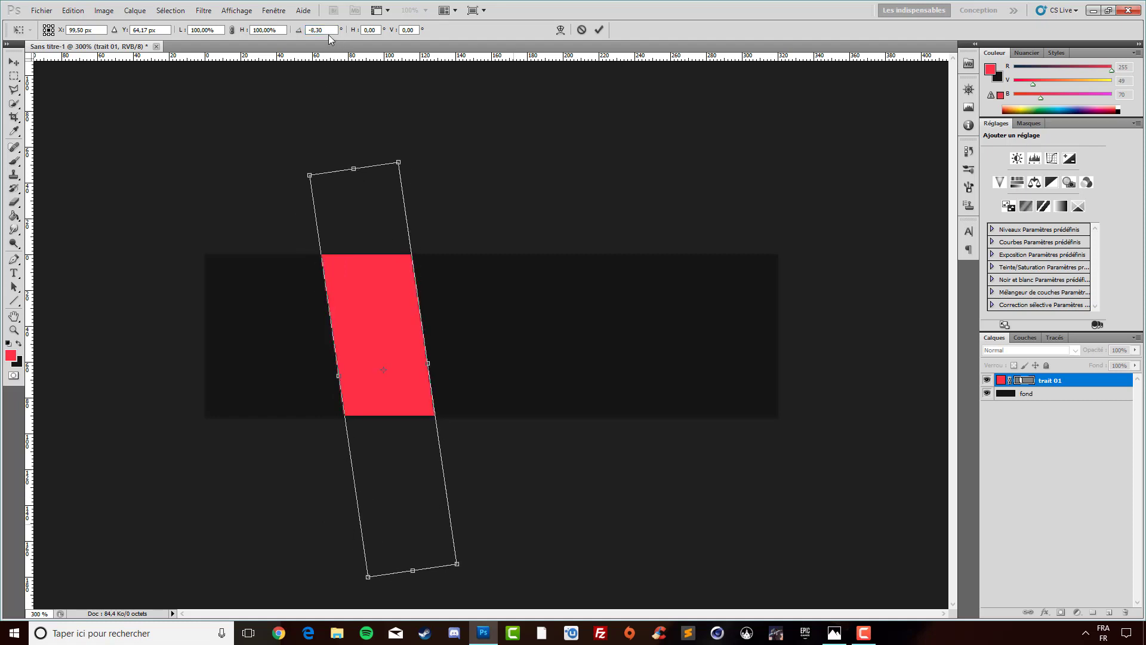
{"action": "left_click", "coordinate": [311, 28]}
{"action": "key", "text": "BackSpace"}
{"action": "type", "text": "20"}
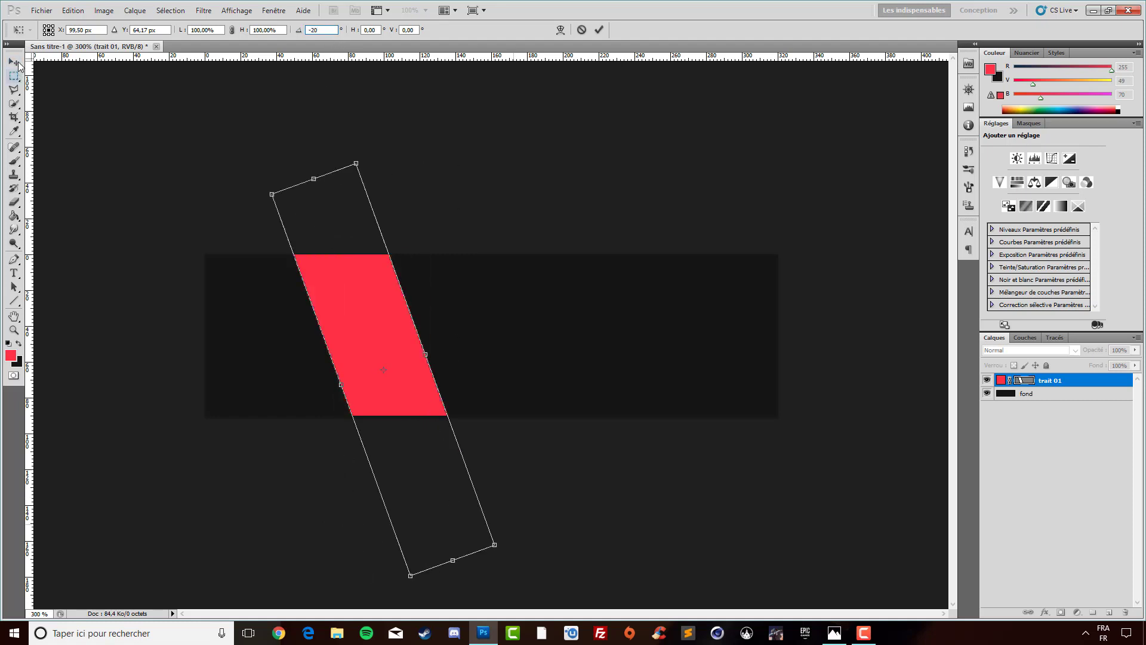
{"action": "left_click", "coordinate": [14, 62]}
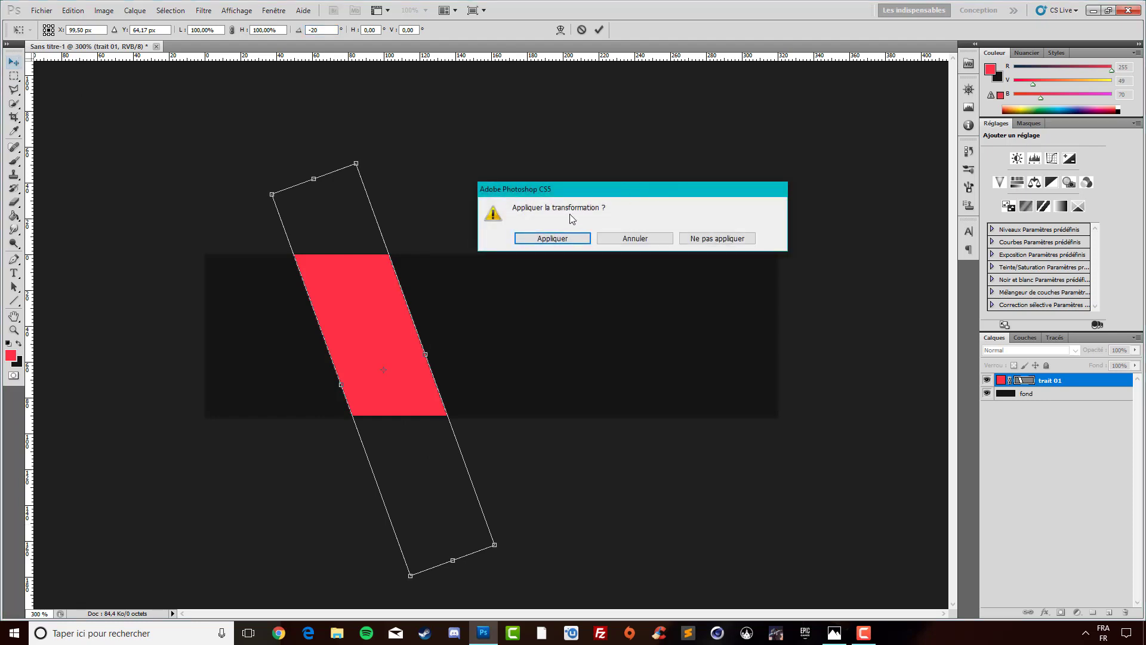
{"action": "left_click", "coordinate": [548, 237]}
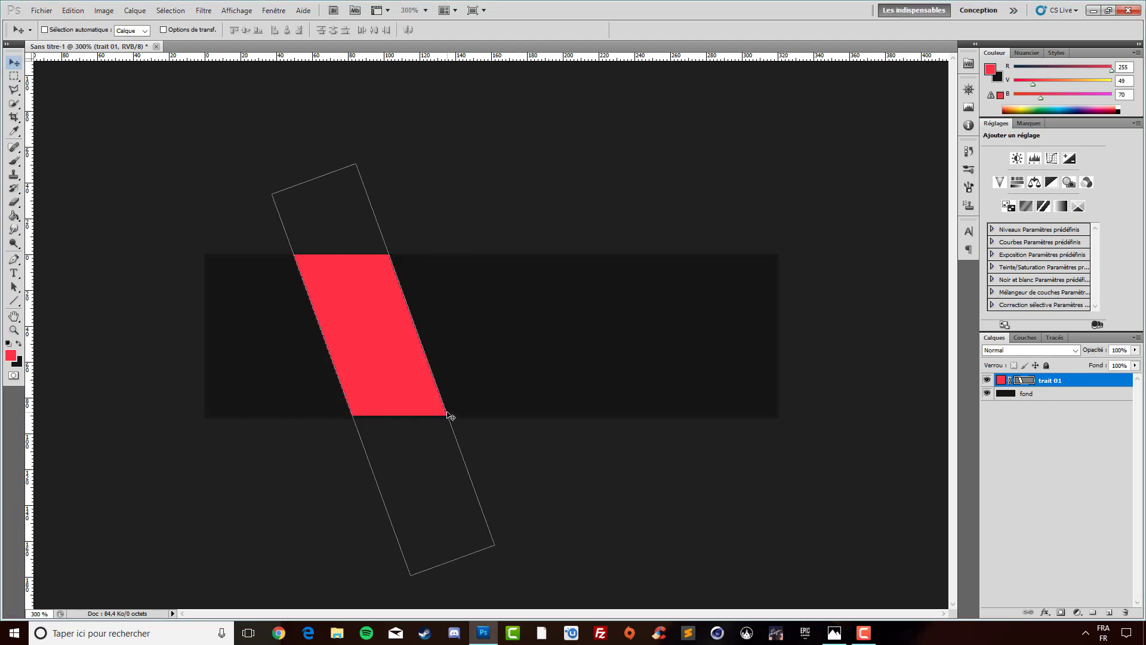
- Add a left guide, move the stripe to the left edge, and delete fond under its shape
{"action": "left_click_drag", "start_coordinate": [30, 197], "coordinate": [249, 214]}
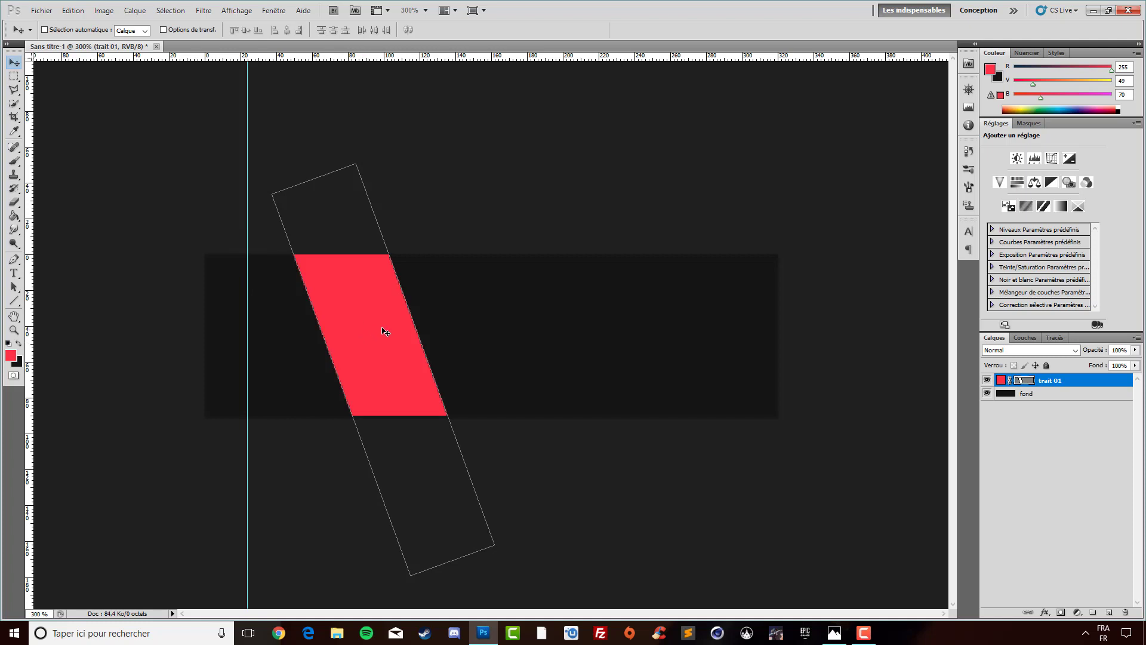
{"action": "left_click_drag", "start_coordinate": [390, 330], "coordinate": [254, 341]}
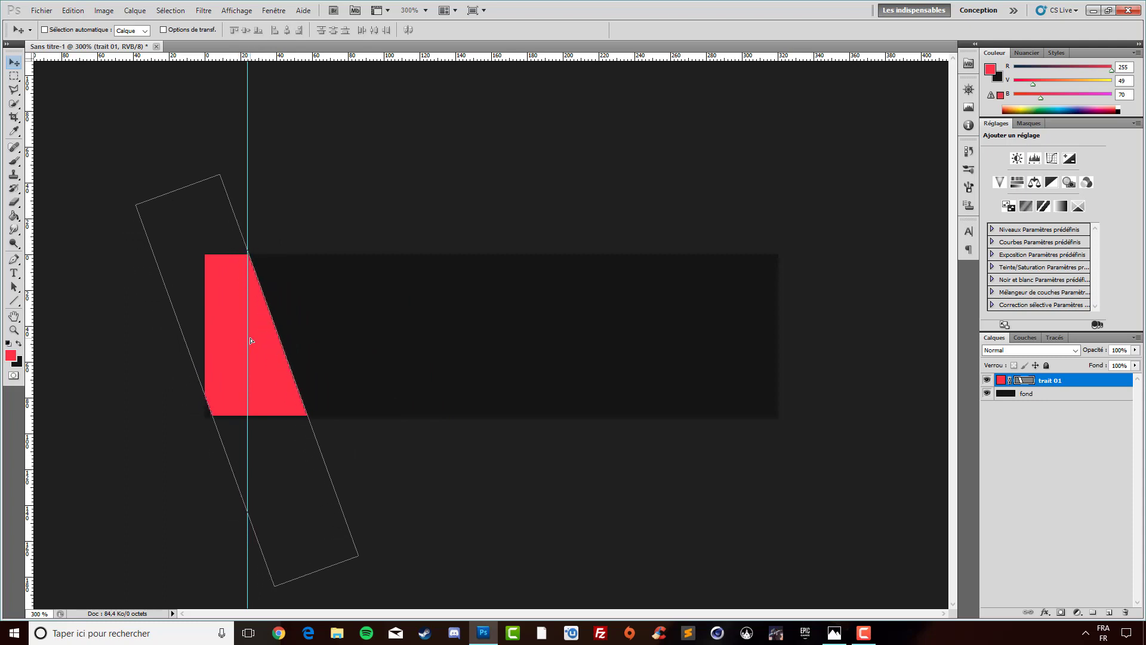
{"action": "left_click", "coordinate": [1025, 382], "text": "ctrl"}
{"action": "left_click", "coordinate": [1051, 393]}
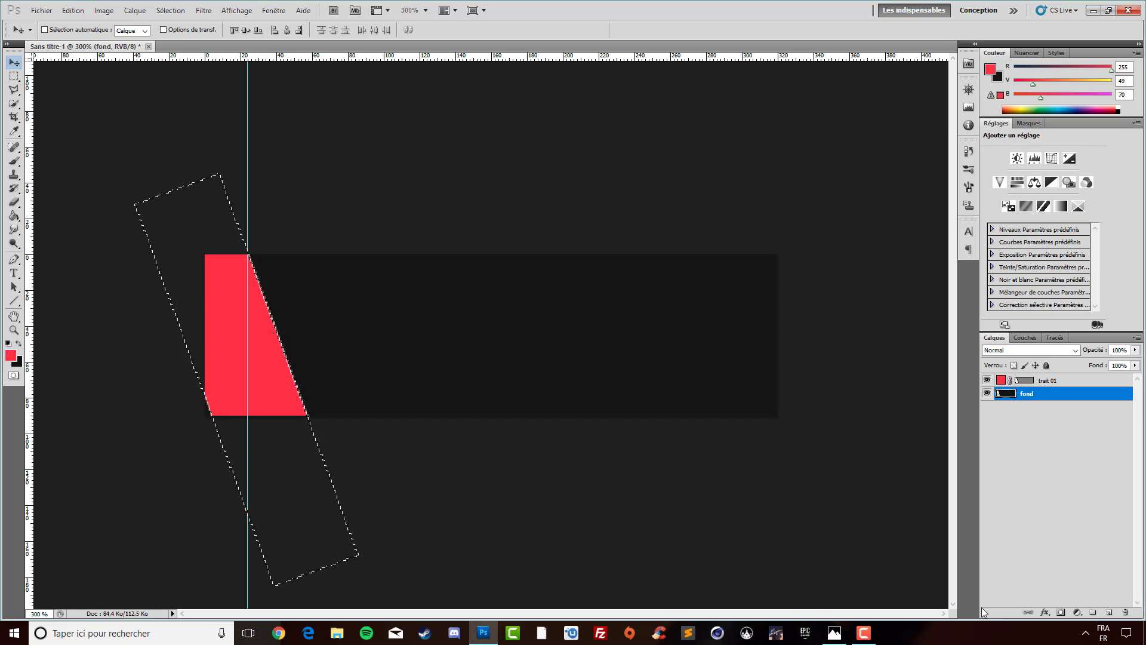
{"action": "key", "text": "ctrl+d"}
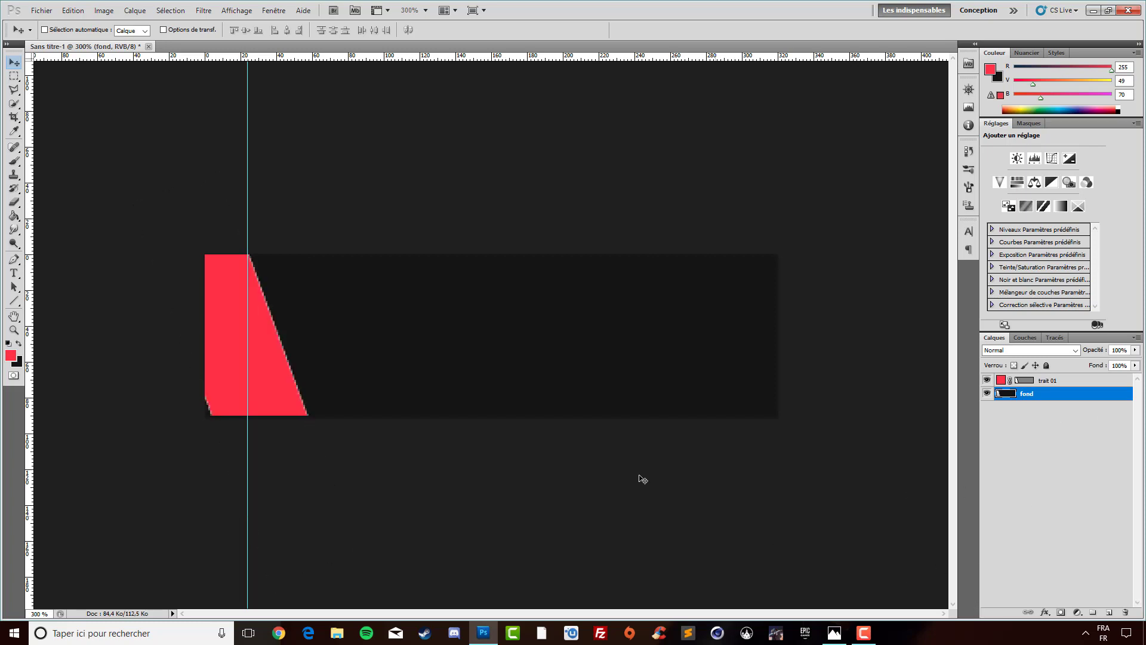
{"action": "left_click", "coordinate": [987, 380]}
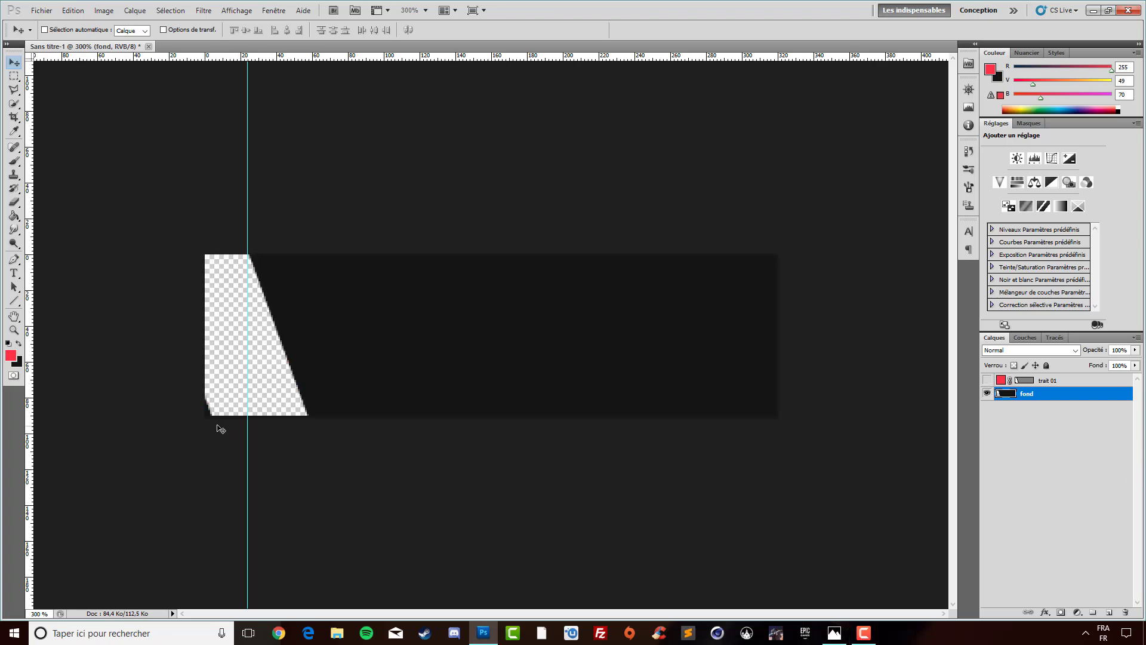
- Lasso and delete fond's leftover bottom-left corner, then show trait 01 again
{"action": "left_click", "coordinate": [14, 90]}
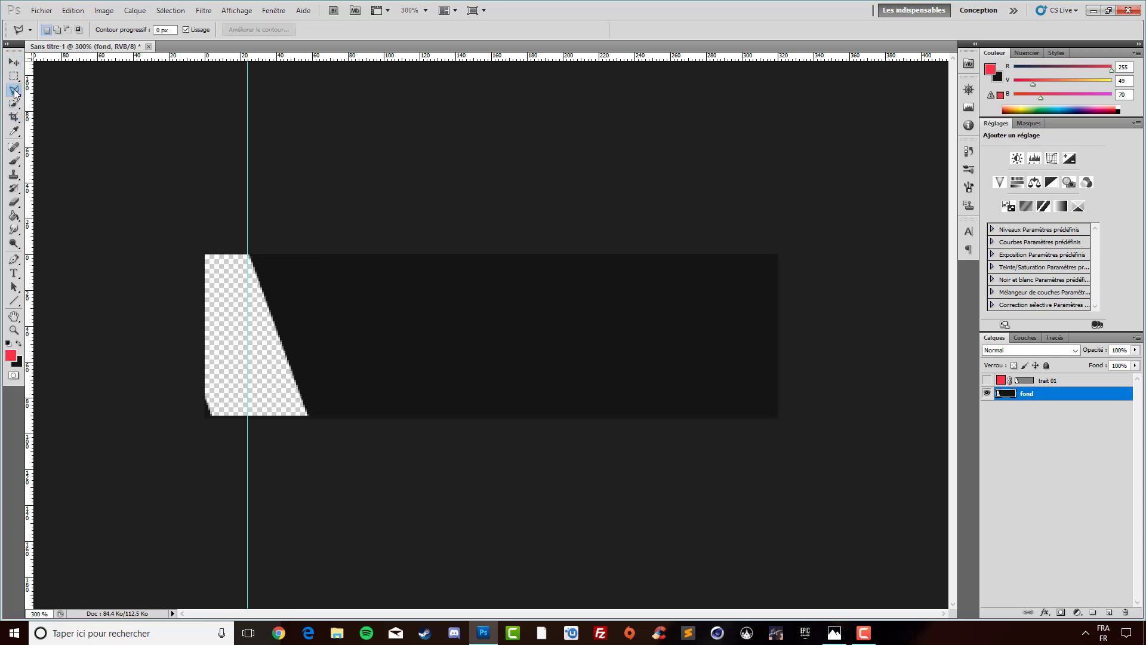
{"action": "left_click", "coordinate": [144, 407]}
{"action": "left_click", "coordinate": [233, 355]}
{"action": "left_click", "coordinate": [256, 385]}
{"action": "left_click", "coordinate": [262, 453]}
{"action": "left_click", "coordinate": [198, 458]}
{"action": "left_click", "coordinate": [146, 405]}
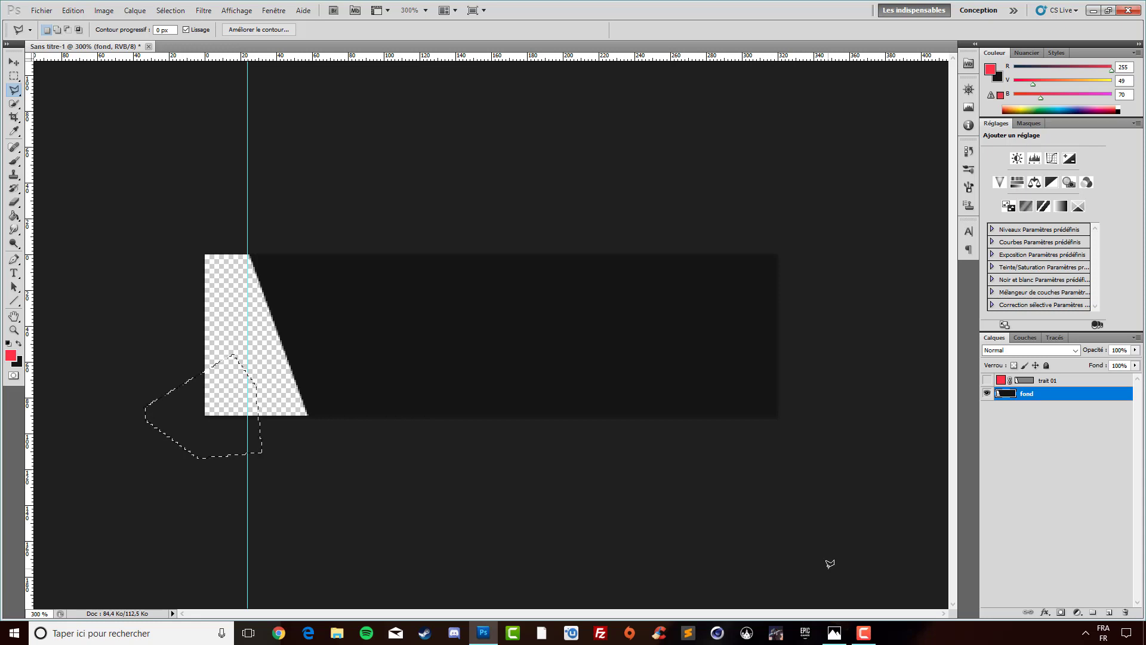
{"action": "key", "text": "ctrl+d"}
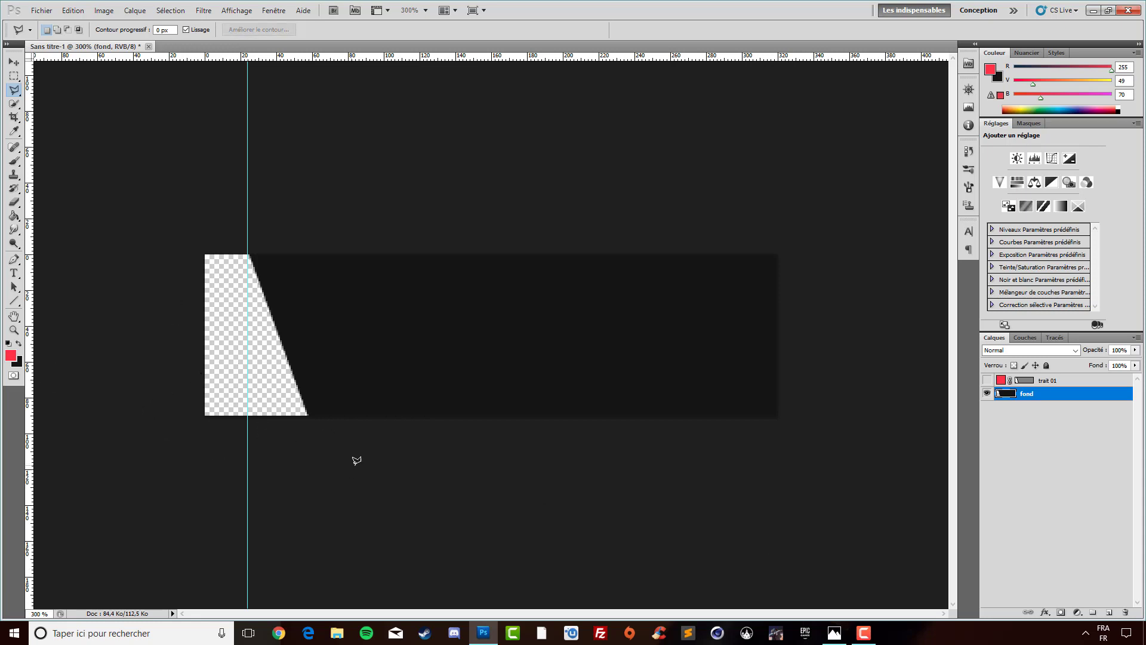
{"action": "left_click", "coordinate": [987, 380]}
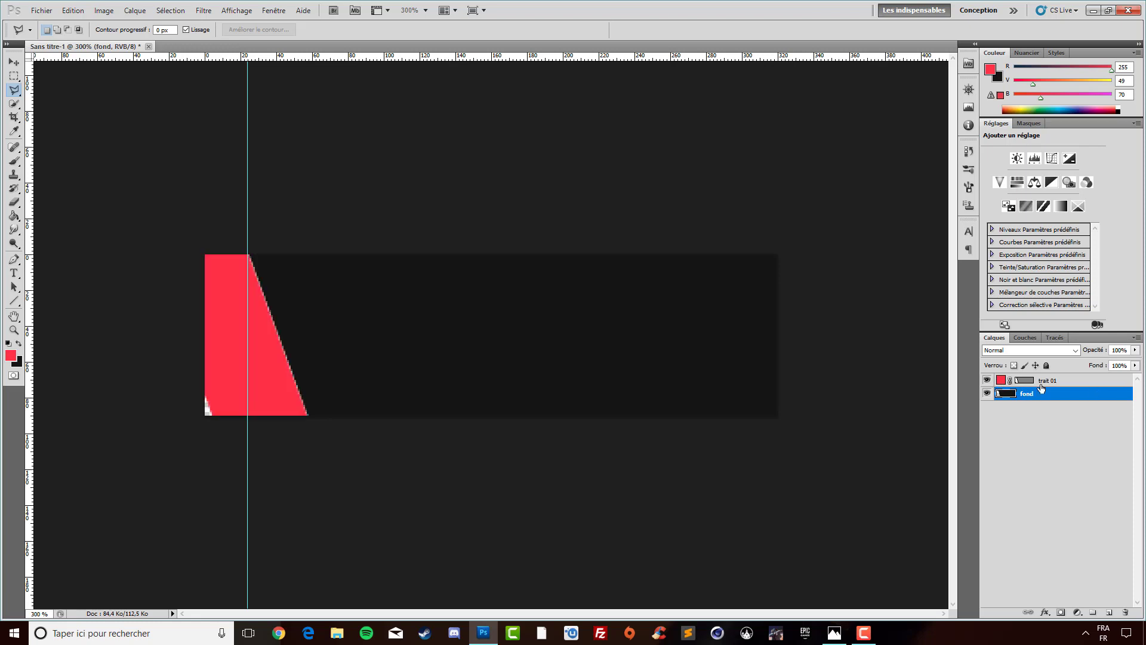
- Move trait 01 below fond and slide it right to thin the red band
{"action": "left_click_drag", "start_coordinate": [1046, 383], "coordinate": [1049, 399]}
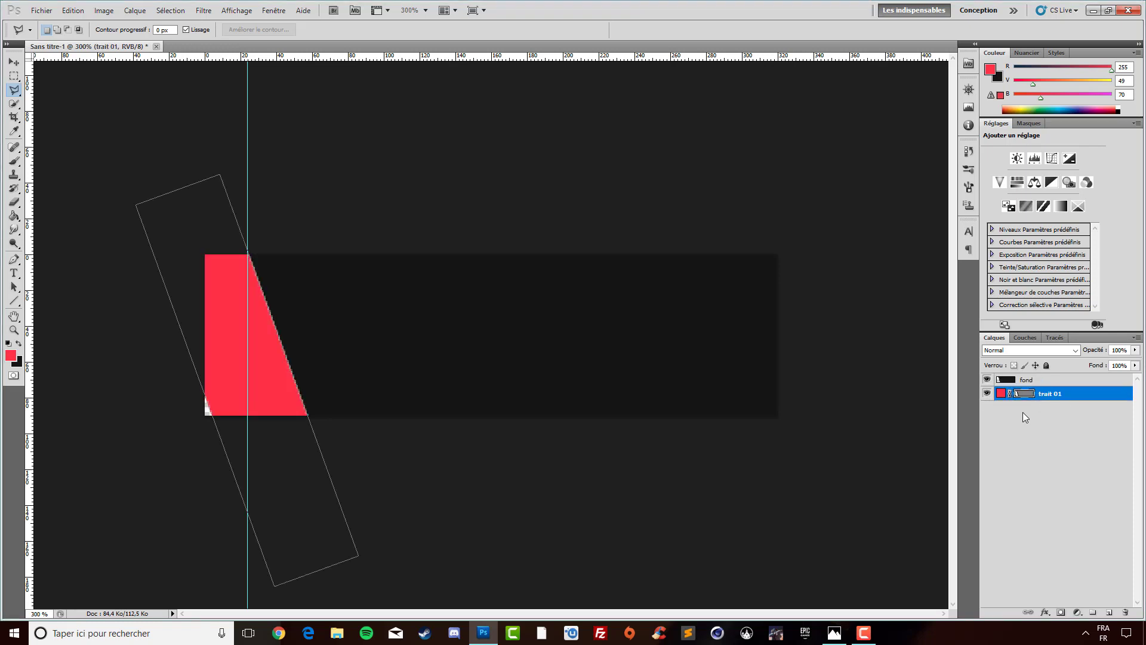
{"action": "left_click", "coordinate": [1052, 432]}
{"action": "left_click", "coordinate": [17, 64]}
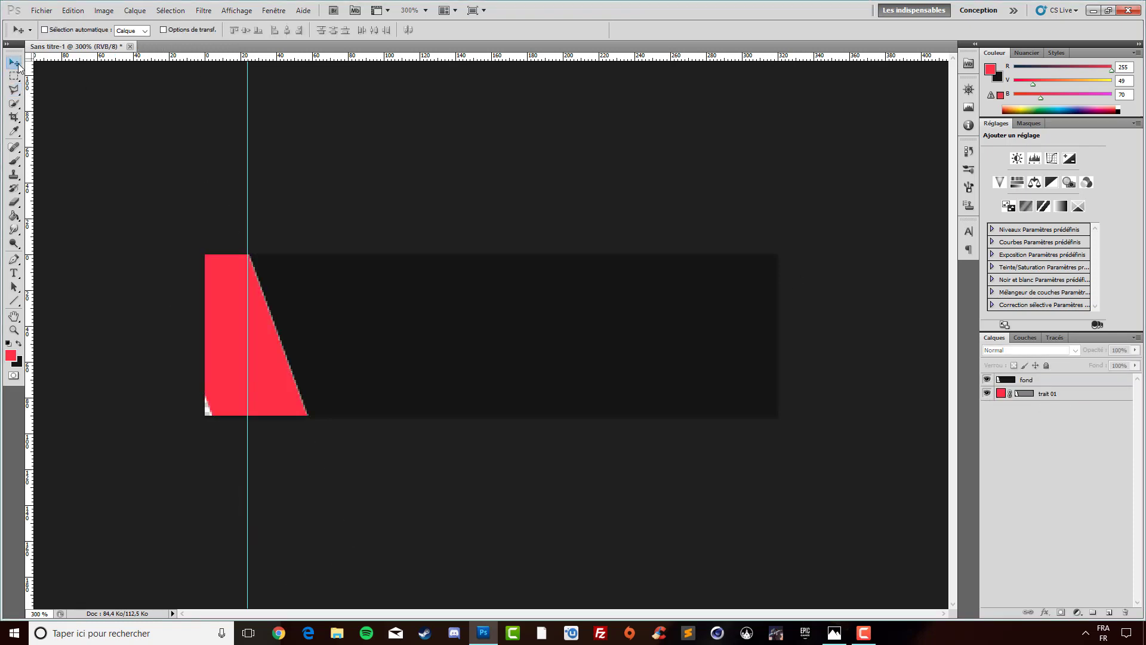
{"action": "left_click", "coordinate": [247, 358]}
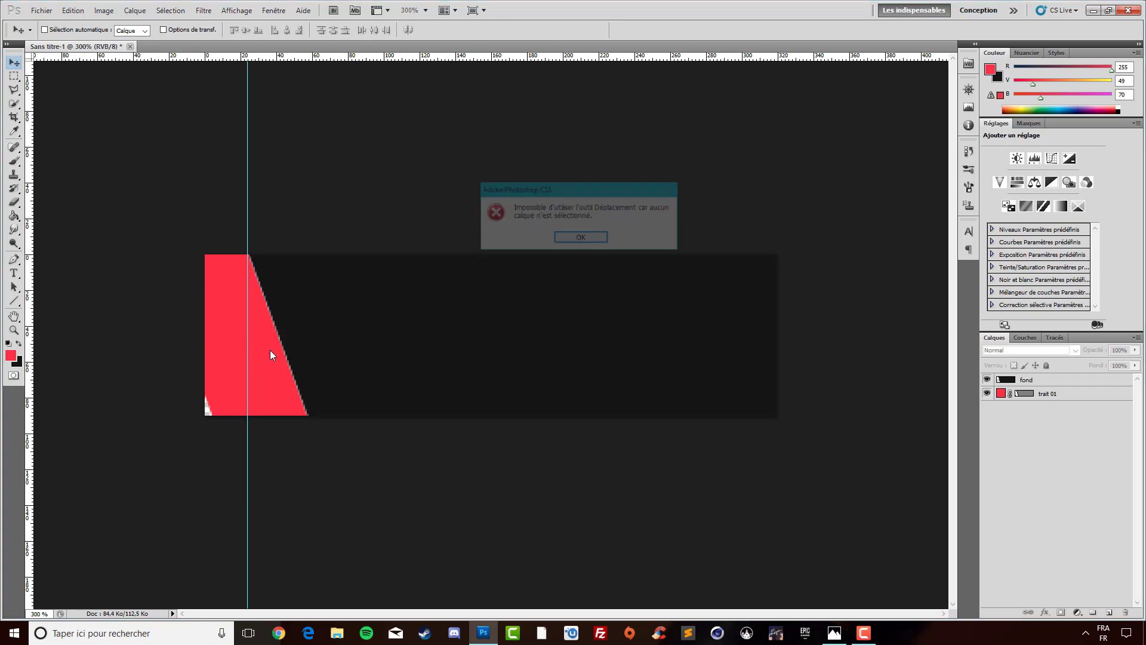
{"action": "left_click", "coordinate": [591, 239]}
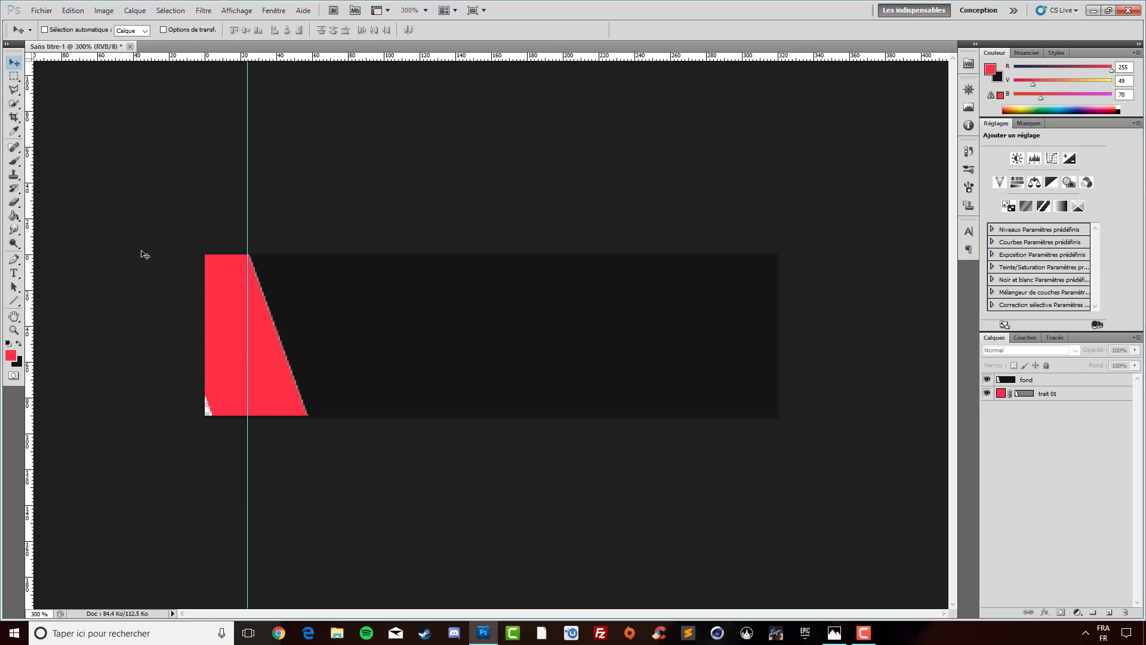
{"action": "left_click", "coordinate": [266, 366]}
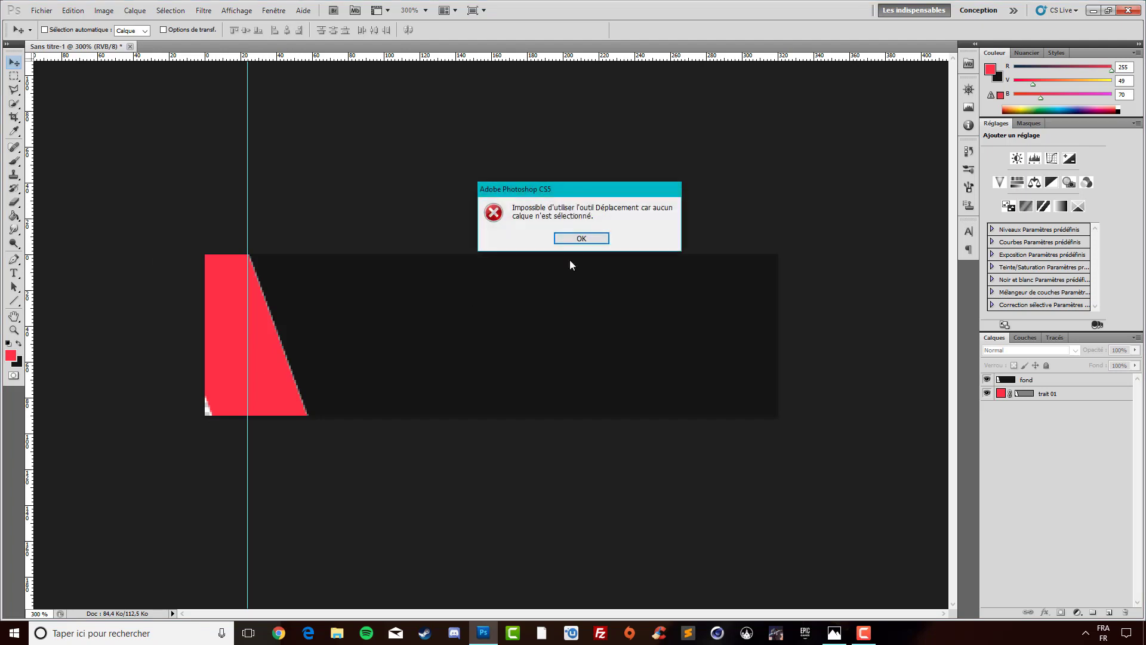
{"action": "left_click", "coordinate": [587, 240]}
{"action": "left_click", "coordinate": [1052, 396]}
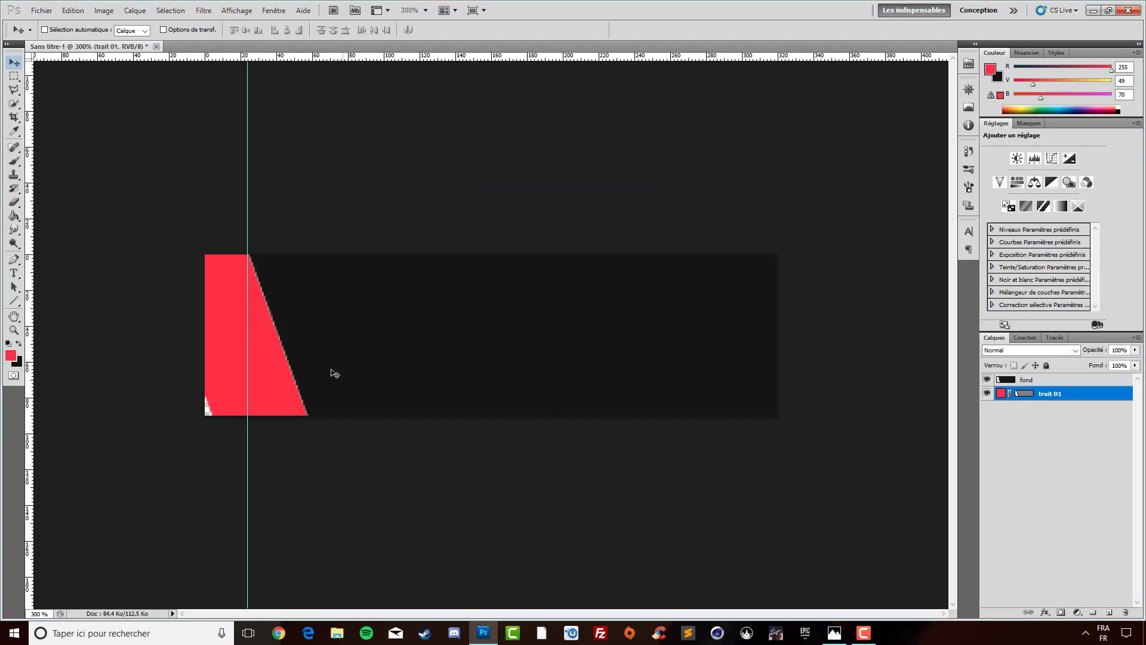
{"action": "left_click_drag", "start_coordinate": [225, 363], "coordinate": [300, 361]}
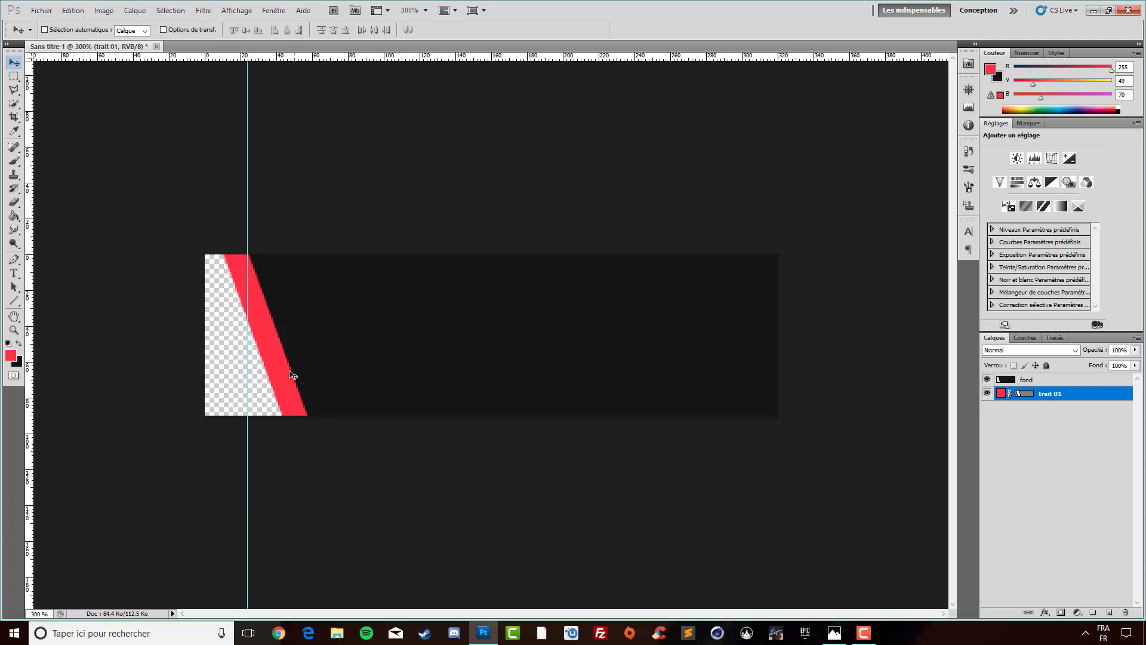
{"action": "key", "text": "Right"}
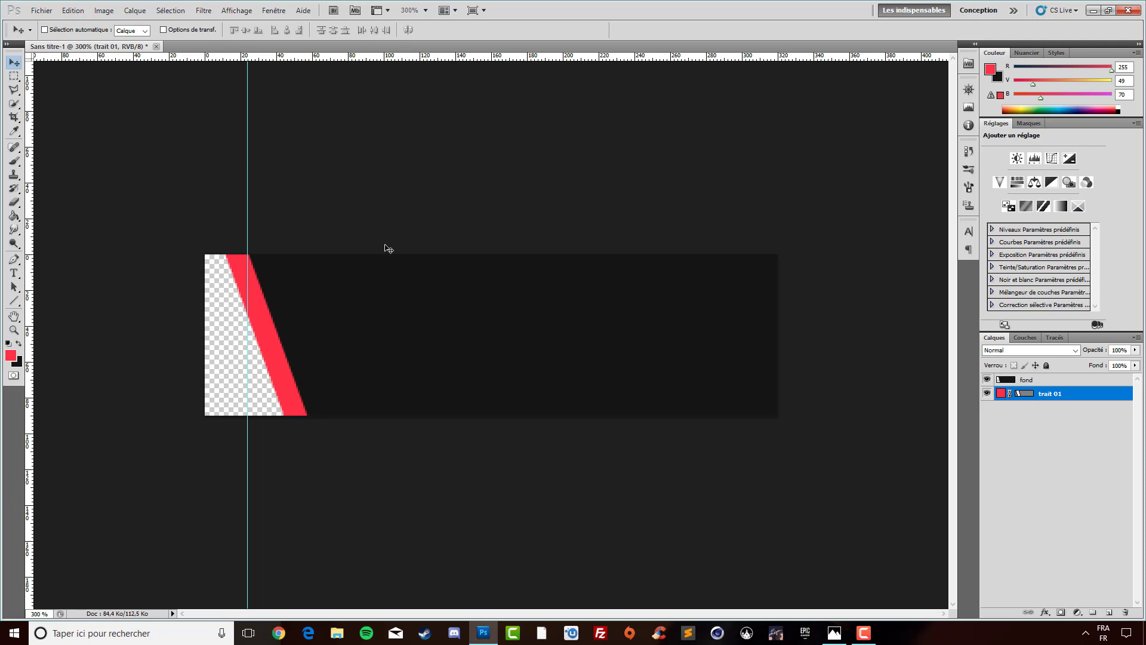
- Duplicate trait 01 as trait 01 copie
{"action": "left_click", "coordinate": [1080, 427]}
{"action": "left_click", "coordinate": [1062, 395]}
{"action": "key", "text": "ctrl+j"}
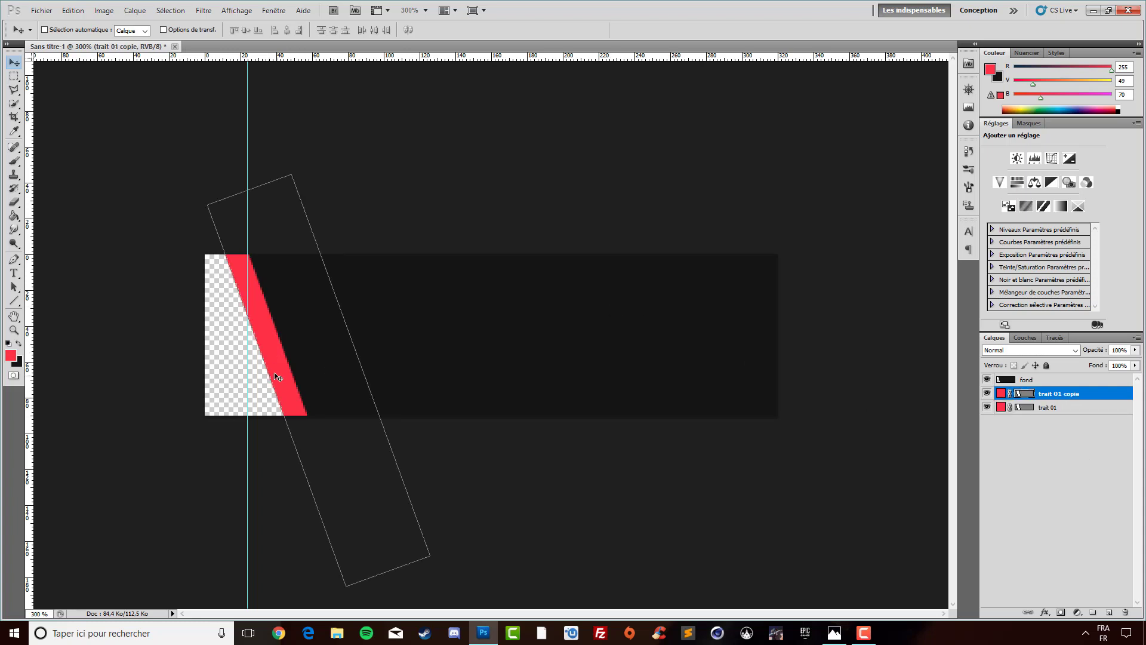
- Shift the copied stripe left and fill it with red e3292b
{"action": "left_click_drag", "start_coordinate": [314, 379], "coordinate": [290, 379]}
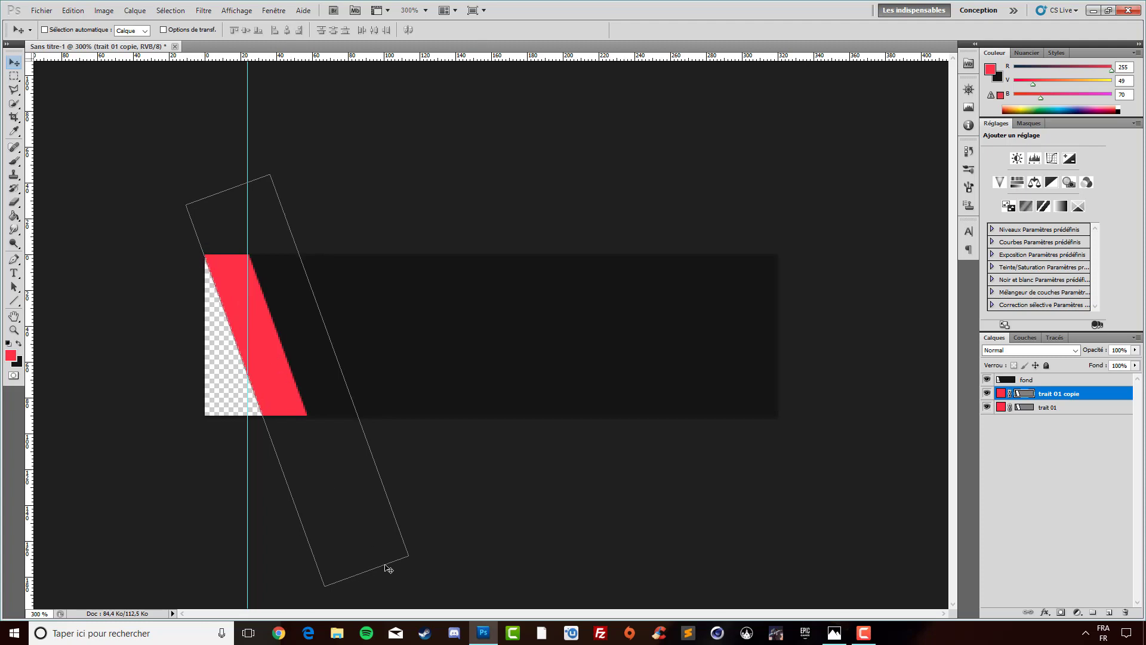
{"action": "double_click", "coordinate": [1003, 394]}
{"action": "double_click", "coordinate": [895, 251]}
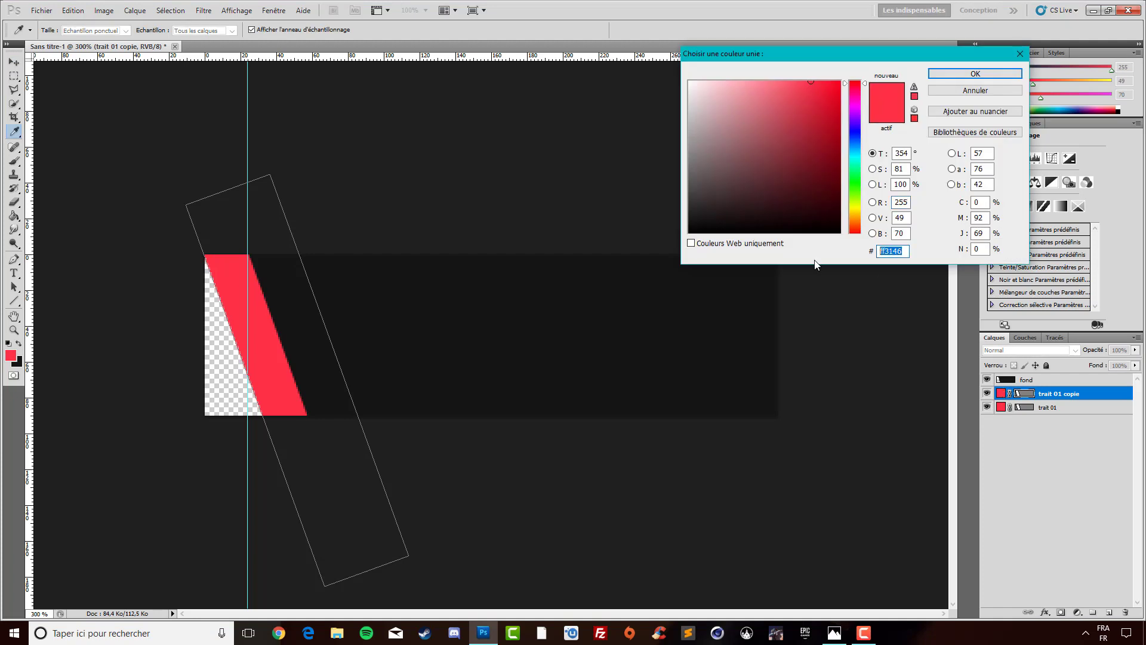
{"action": "key", "text": "BackSpace"}
{"action": "type", "text": "e"}
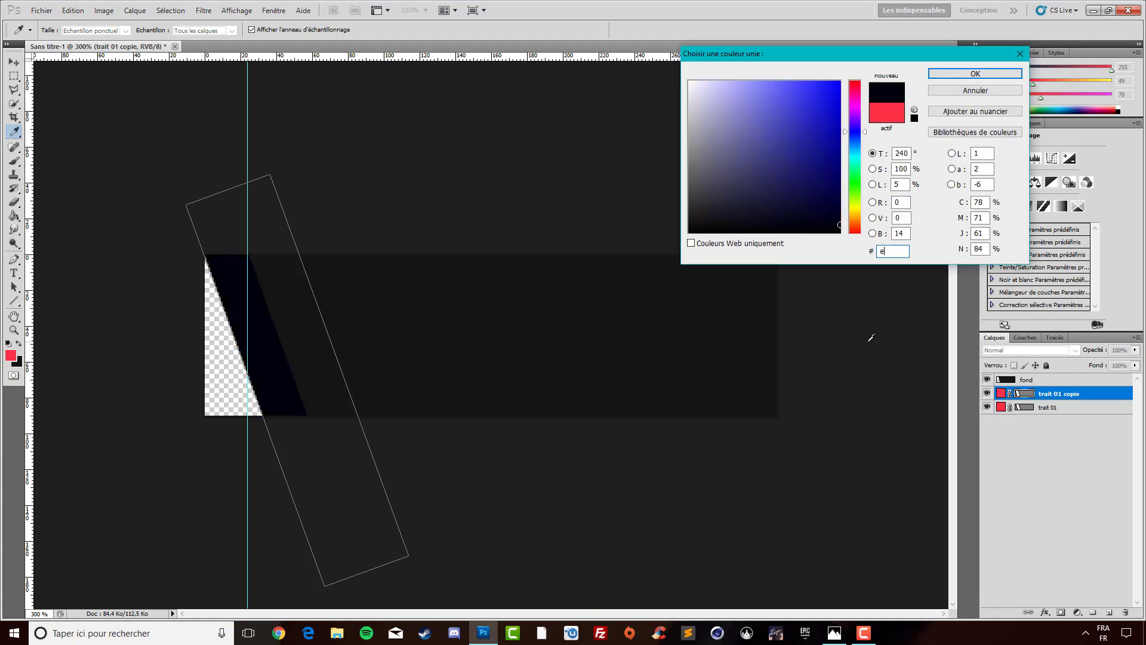
{"action": "type", "text": "3292"}
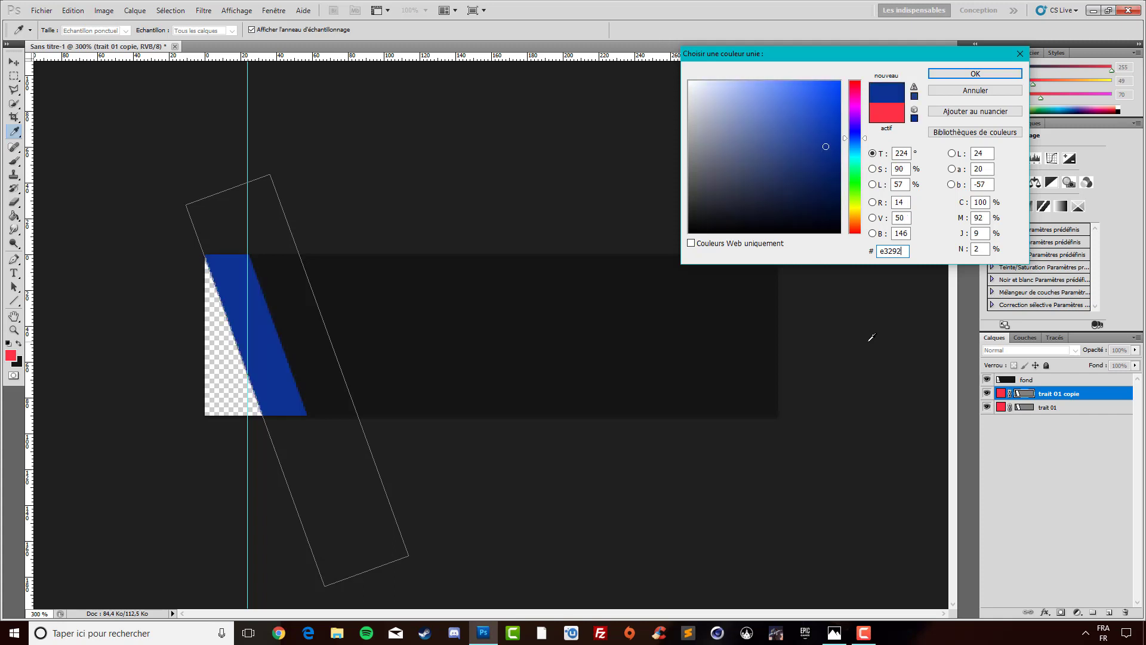
{"action": "type", "text": "b"}
{"action": "left_click", "coordinate": [974, 74]}
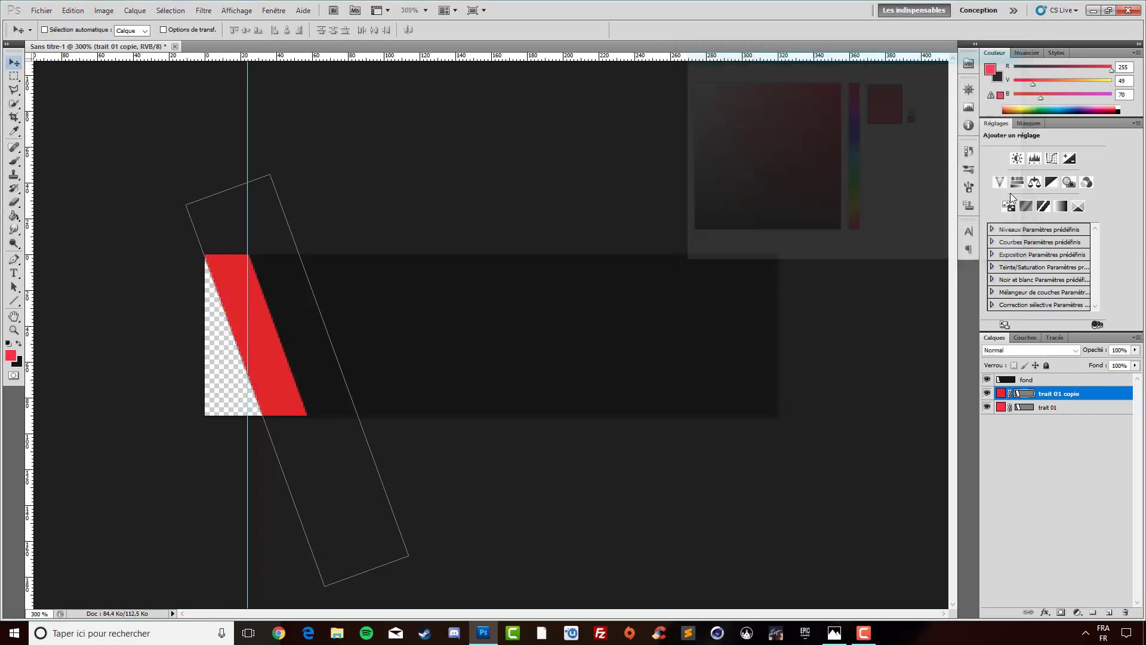
- Move the copy below trait 01 and change its colour to e3192b
{"action": "left_click_drag", "start_coordinate": [1076, 397], "coordinate": [1072, 418]}
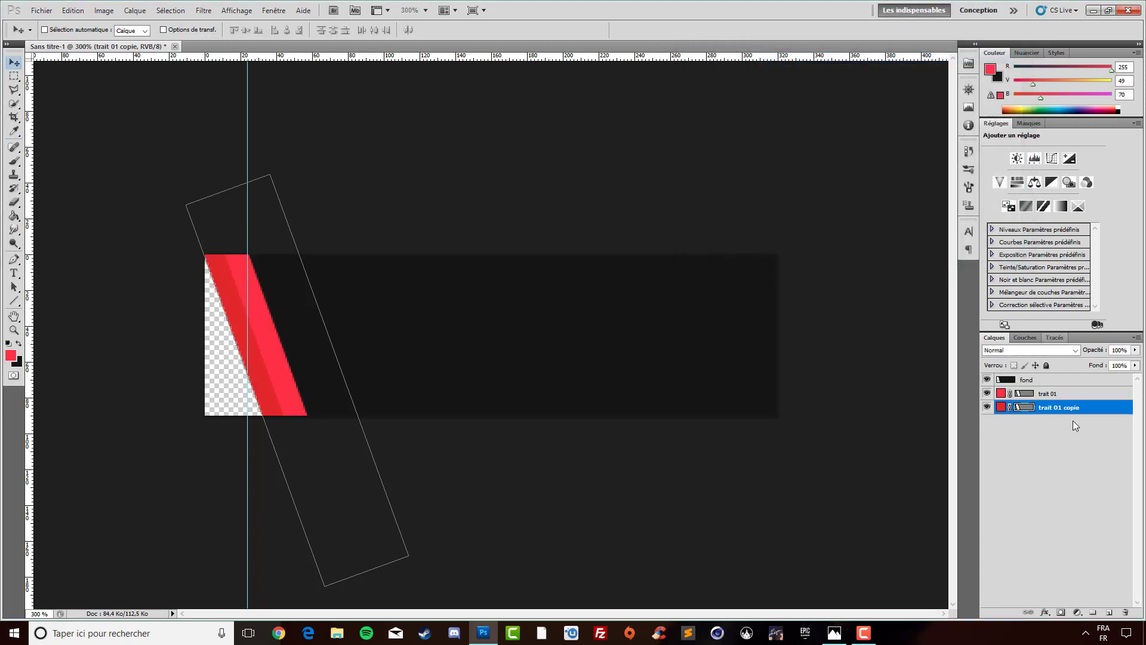
{"action": "double_click", "coordinate": [1001, 407]}
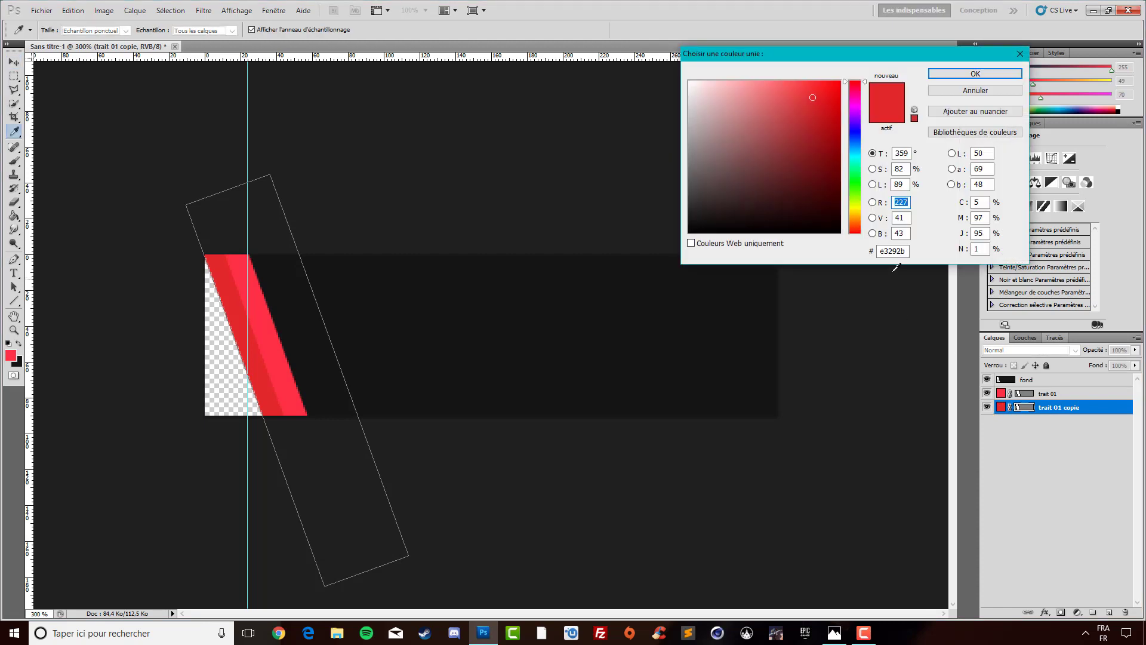
{"action": "left_click", "coordinate": [890, 251]}
{"action": "key", "text": "BackSpace"}
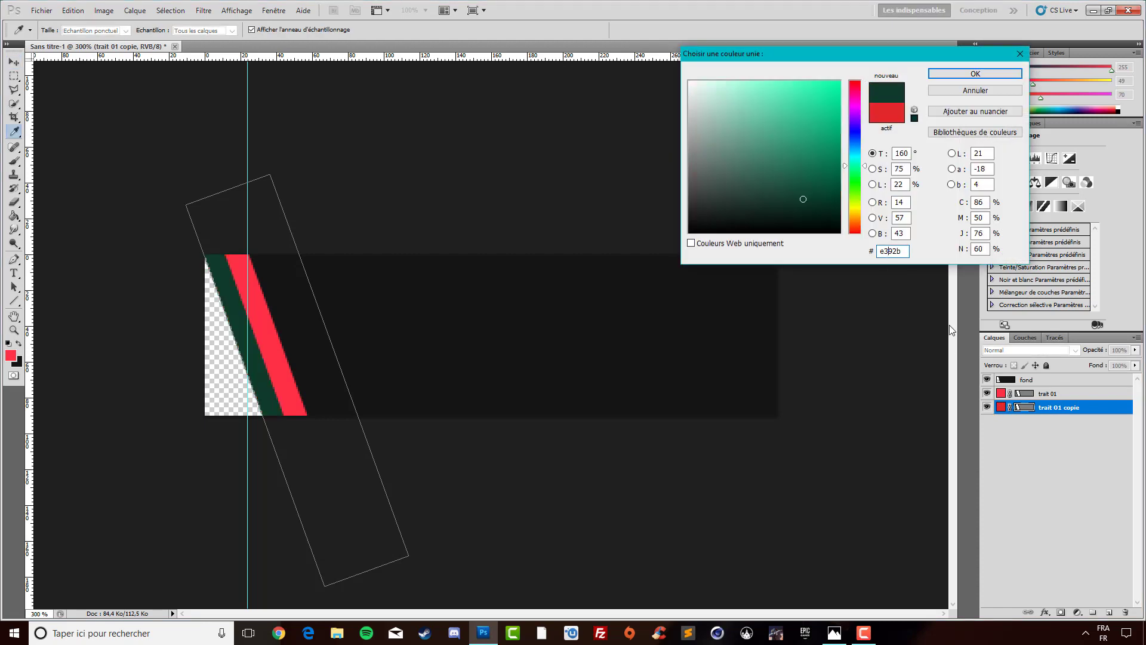
{"action": "type", "text": "1"}
{"action": "left_click", "coordinate": [993, 73]}
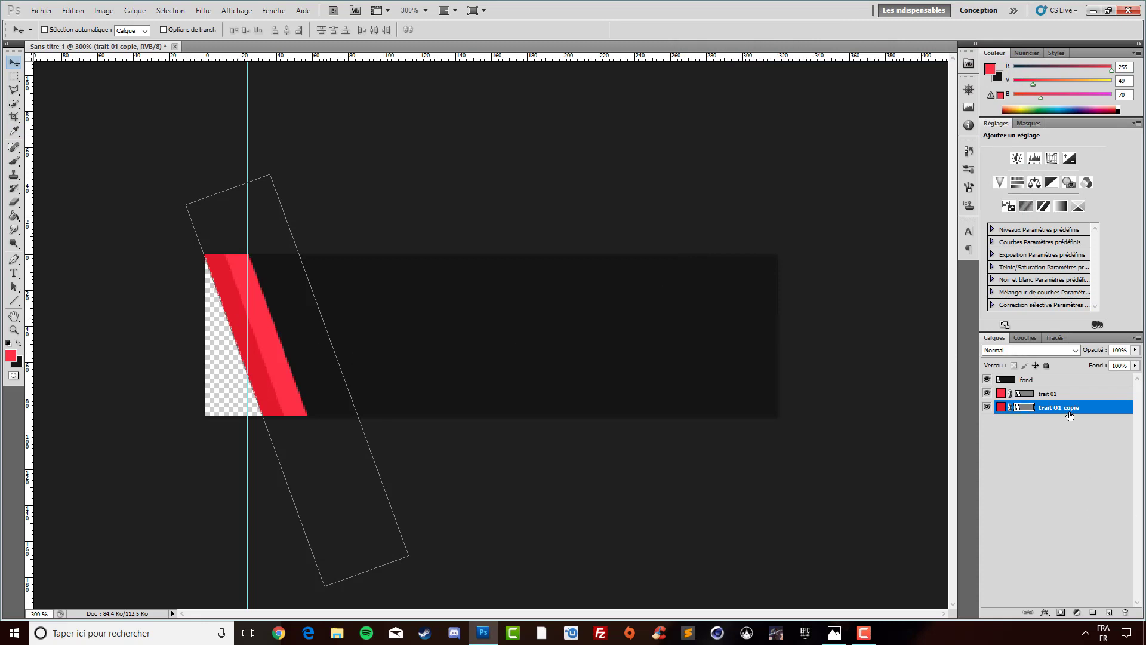
- Rename the copied stripe layer to trait 02
{"action": "left_click", "coordinate": [1070, 416]}
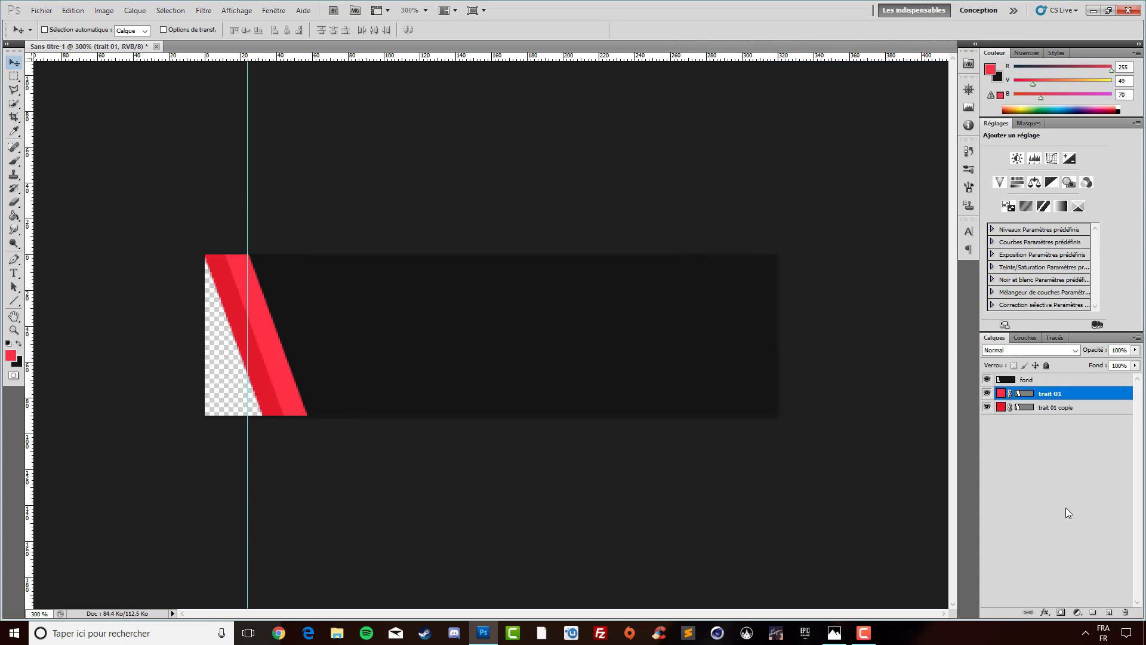
{"action": "double_click", "coordinate": [1065, 408]}
{"action": "type", "text": "tr"}
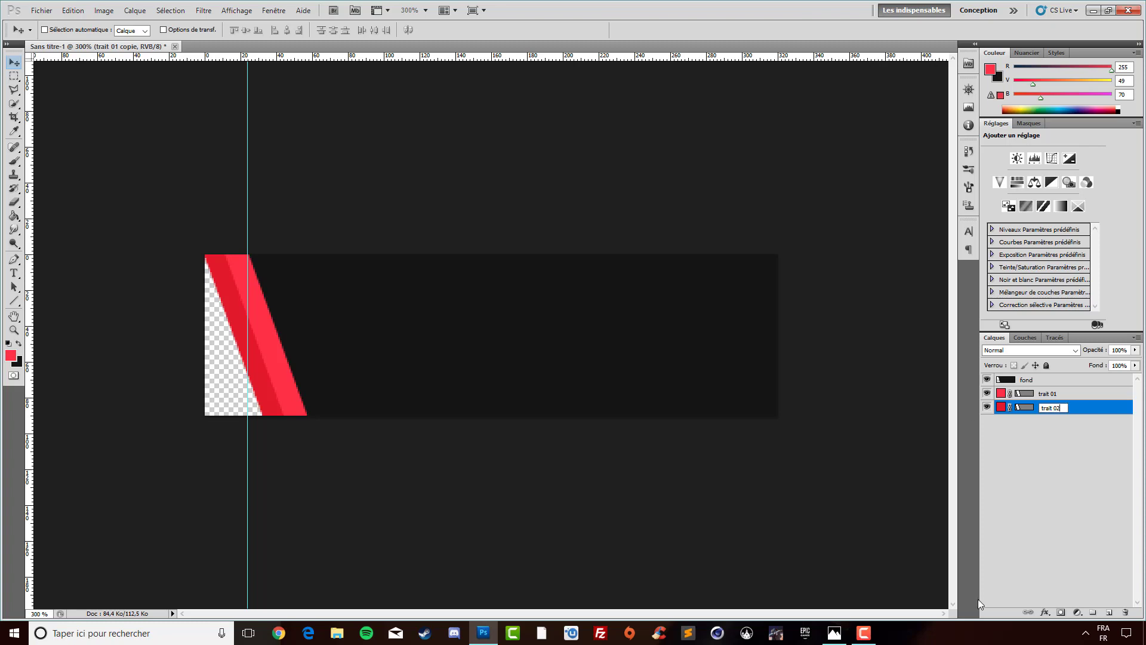
{"action": "left_click", "coordinate": [1048, 604]}
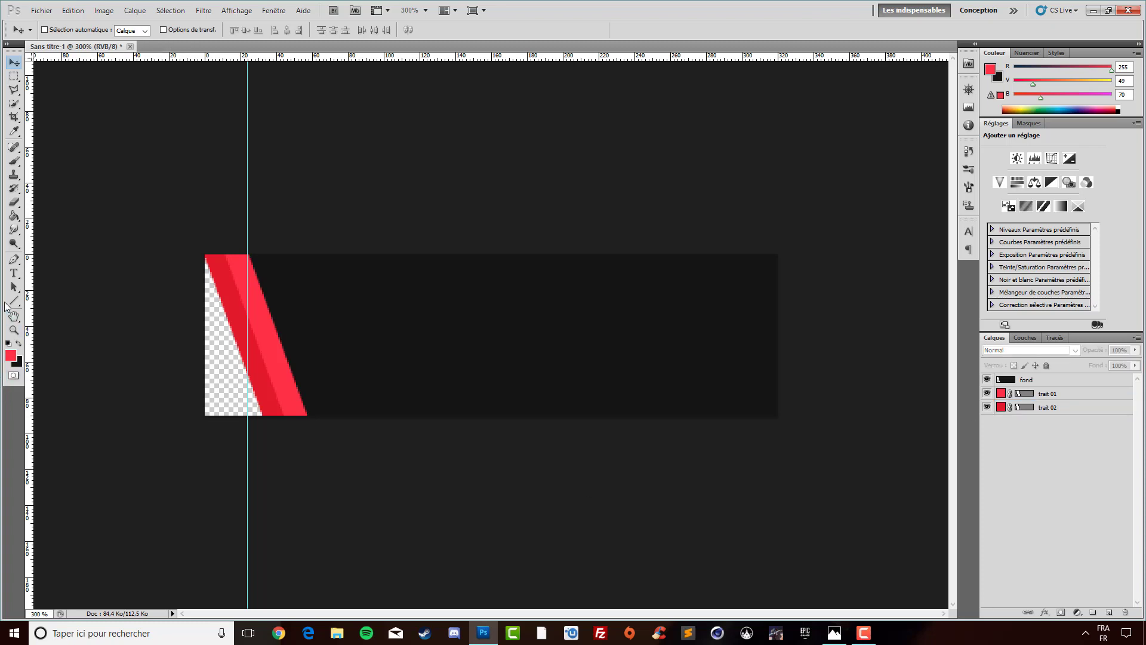
{"action": "left_click", "coordinate": [13, 302]}
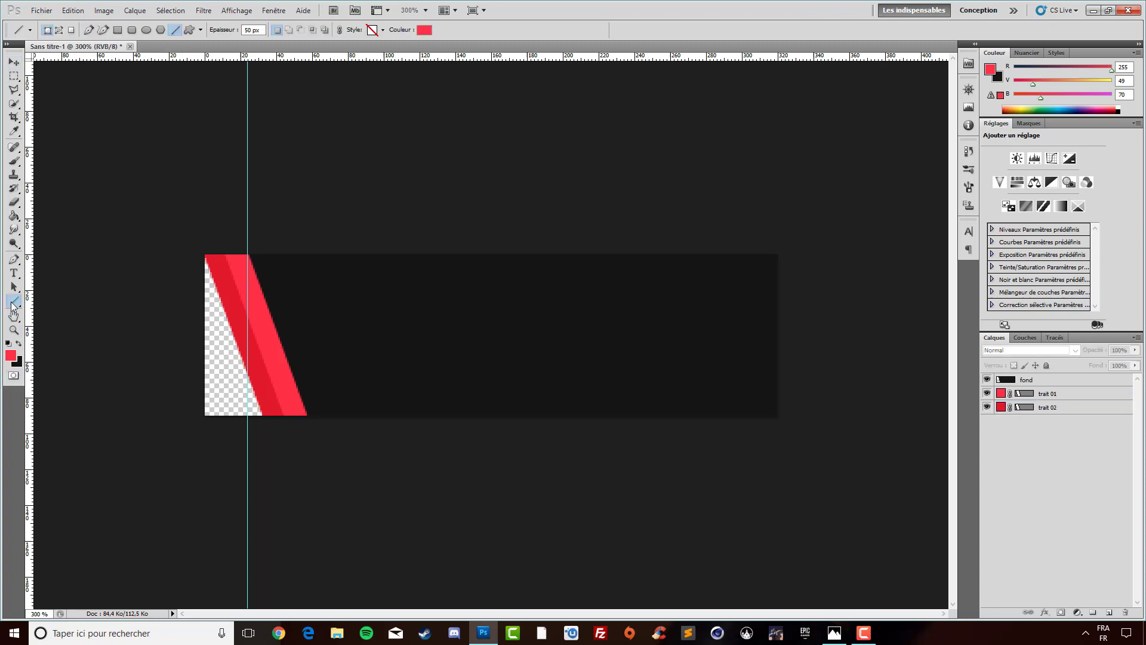
- Add a horizontal guide at the banner's middle and four vertical guides across it
{"action": "left_click", "coordinate": [693, 424]}
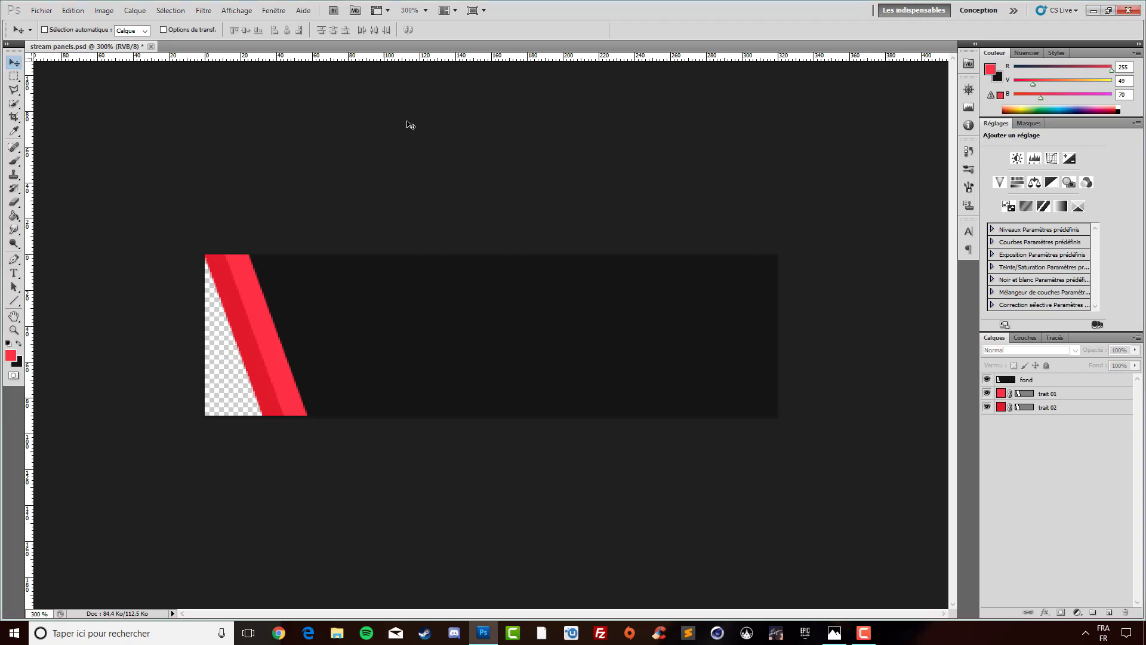
{"action": "left_click_drag", "start_coordinate": [397, 59], "coordinate": [429, 336]}
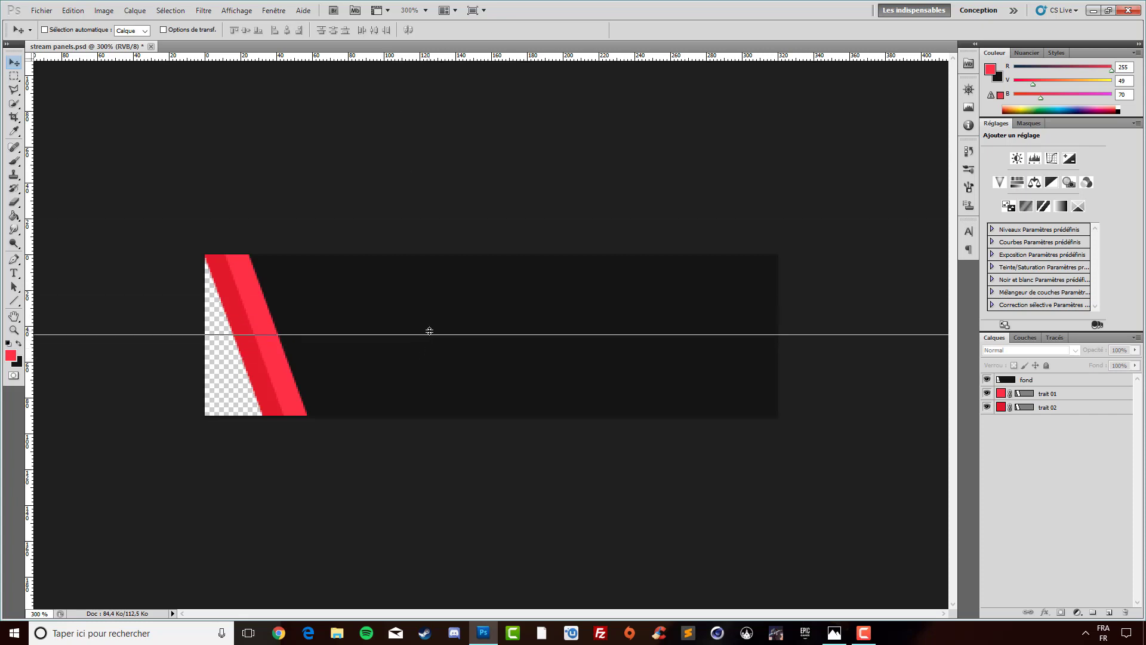
{"action": "left_click_drag", "start_coordinate": [429, 330], "coordinate": [426, 334]}
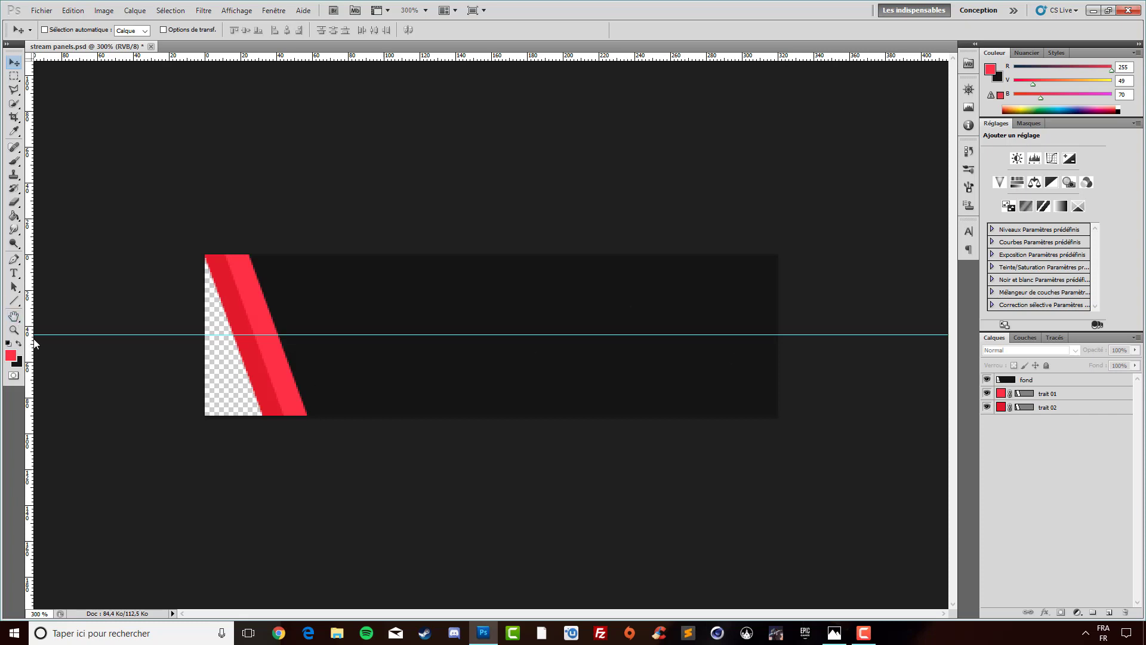
{"action": "left_click_drag", "start_coordinate": [29, 337], "coordinate": [307, 378]}
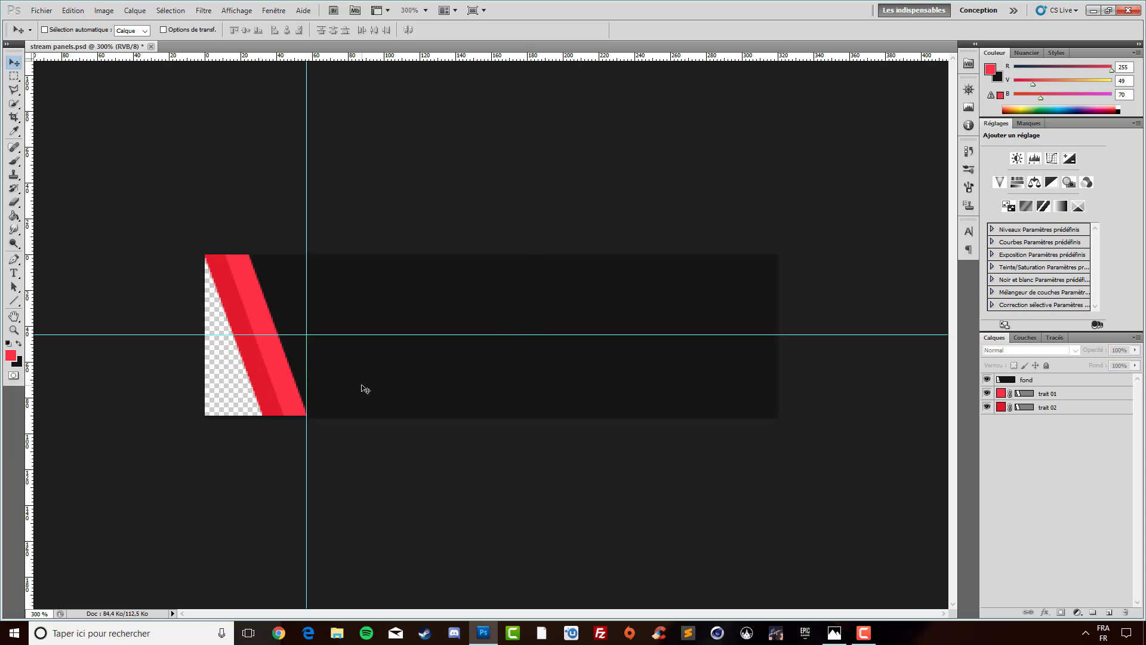
{"action": "left_click_drag", "start_coordinate": [38, 354], "coordinate": [438, 343]}
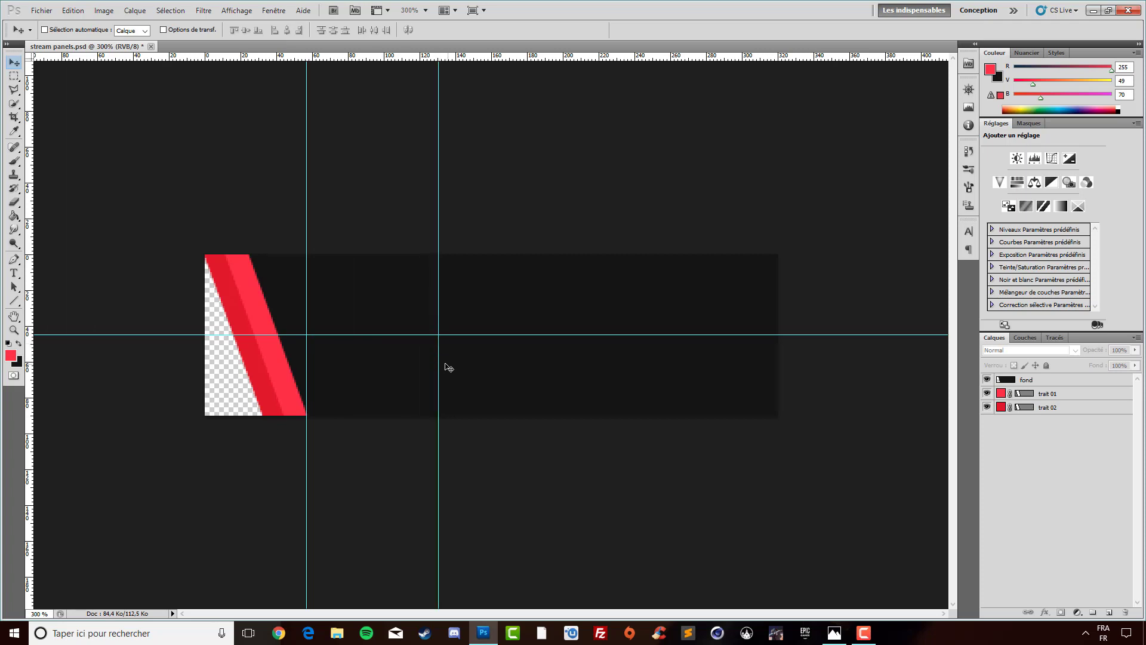
{"action": "left_click_drag", "start_coordinate": [30, 385], "coordinate": [421, 332]}
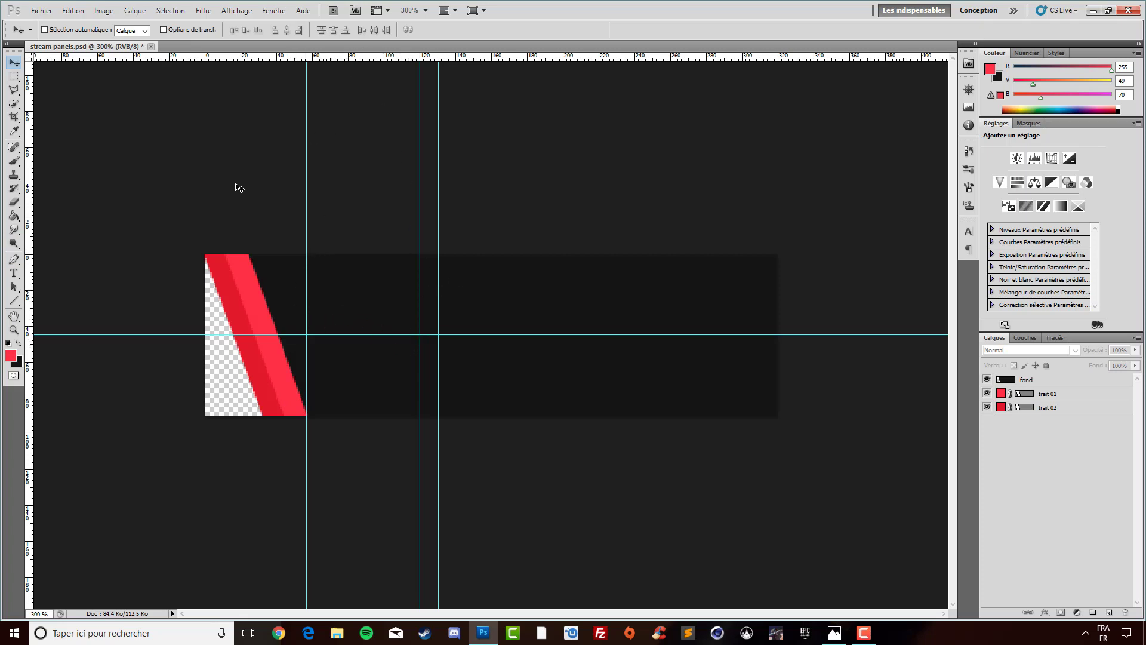
{"action": "mouse_move", "coordinate": [29, 264]}
{"action": "left_mouse_down"}
{"action": "mouse_move", "coordinate": [399, 252]}
{"action": "mouse_move", "coordinate": [352, 261]}
{"action": "mouse_move", "coordinate": [415, 263]}
{"action": "mouse_move", "coordinate": [363, 263]}
{"action": "left_mouse_up"}
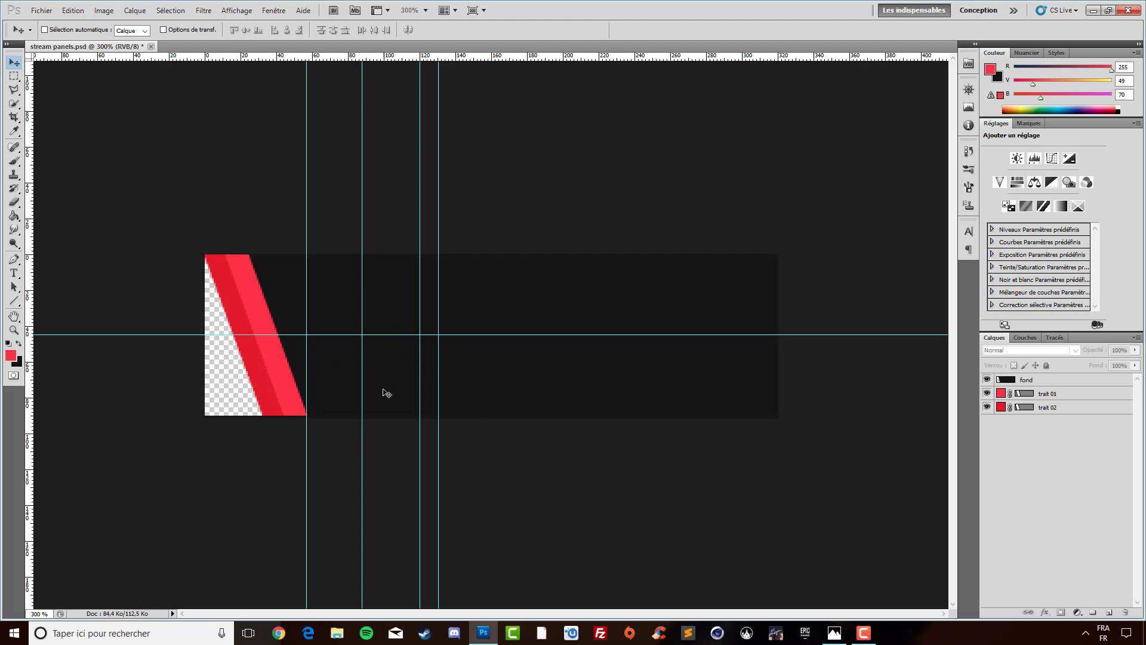
- Open youtube-symbol.png from the Logo png folder
{"action": "left_click", "coordinate": [42, 10]}
{"action": "left_click", "coordinate": [50, 34]}
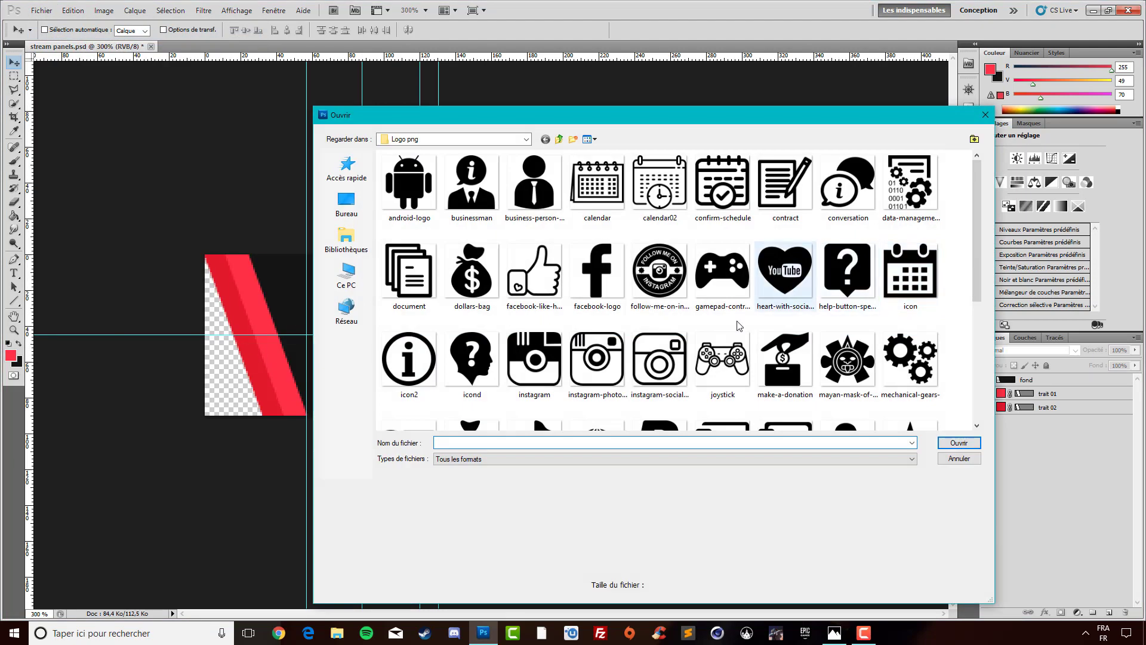
{"action": "left_click", "coordinate": [673, 335]}
{"action": "scroll", "coordinate": [673, 335], "scroll_direction": "down", "scroll_amount": 3}
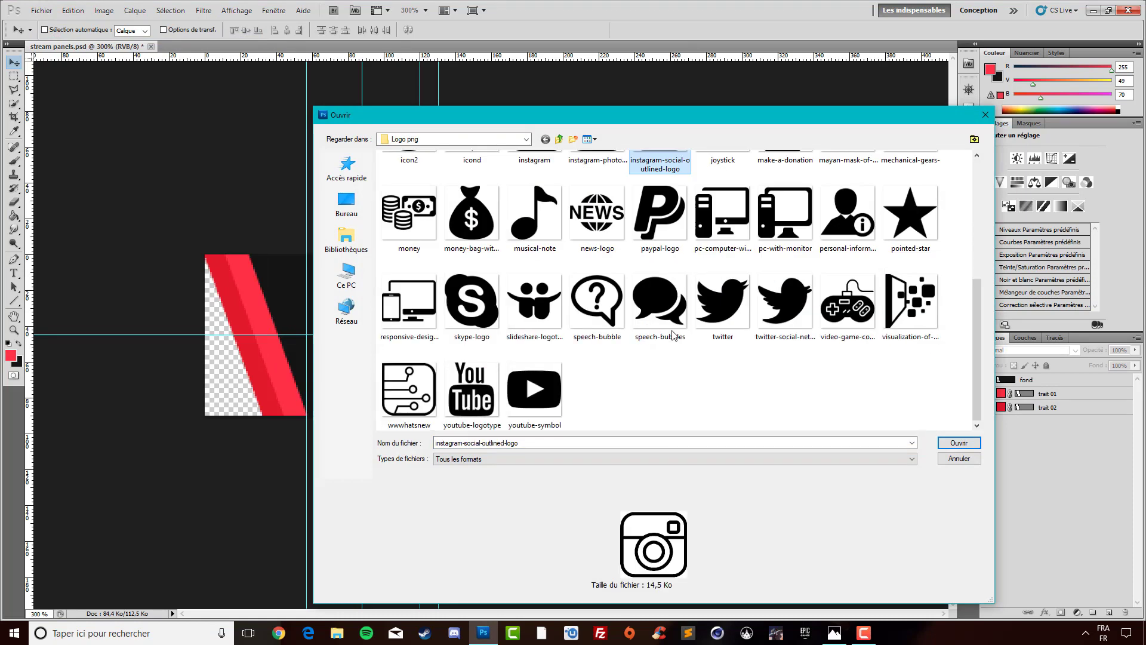
{"action": "left_click", "coordinate": [528, 405]}
{"action": "double_click", "coordinate": [528, 404]}
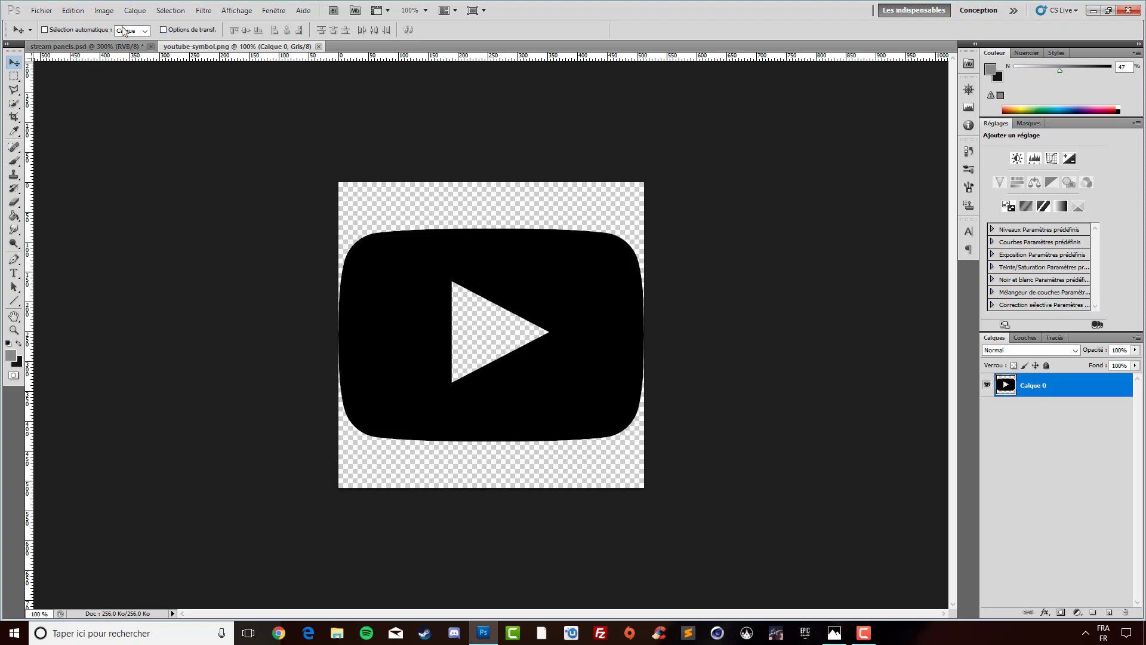
- Resize the icon to 50 × 50 px and cut its opaque pixels to the clipboard
{"action": "left_click", "coordinate": [104, 10]}
{"action": "left_click", "coordinate": [150, 103]}
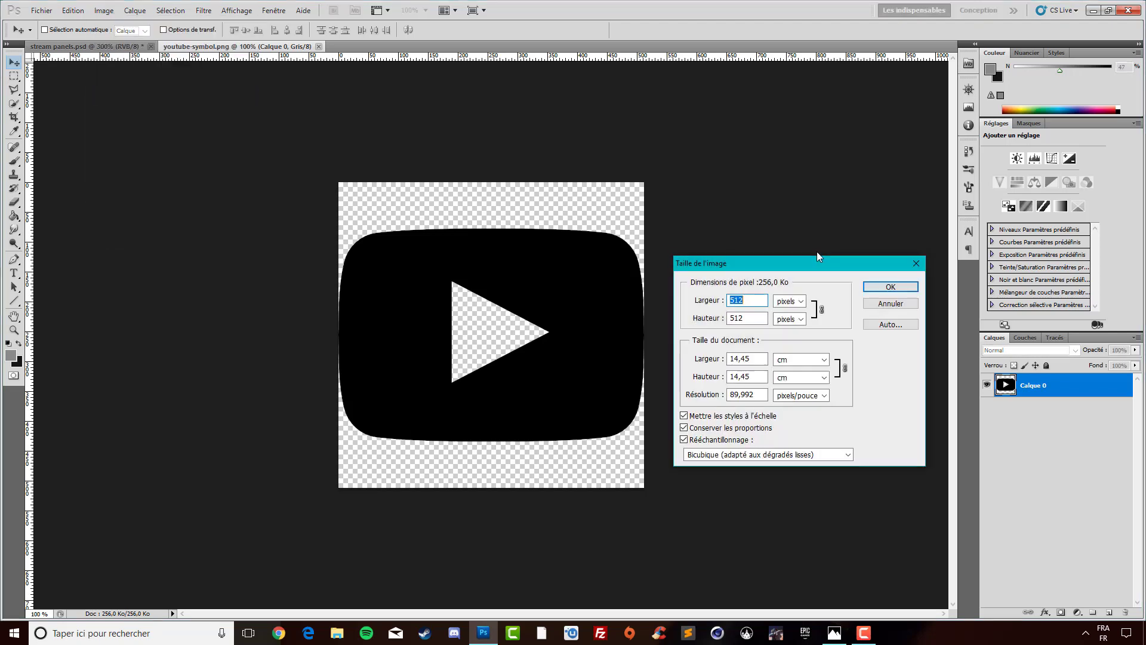
{"action": "type", "text": "50"}
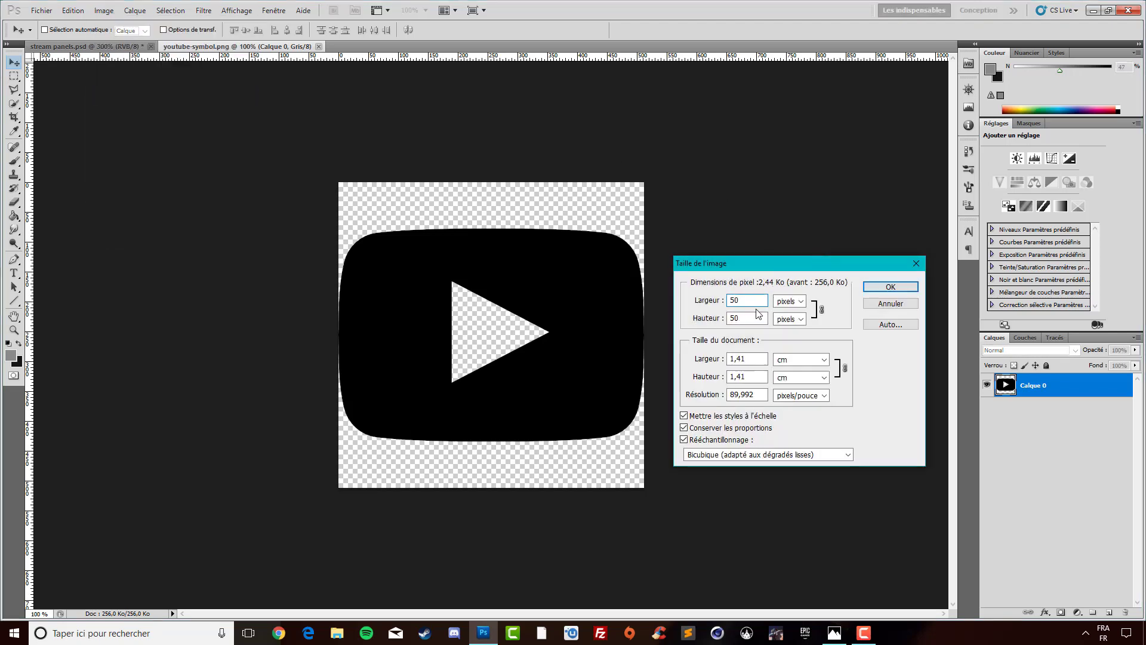
{"action": "left_click", "coordinate": [882, 287]}
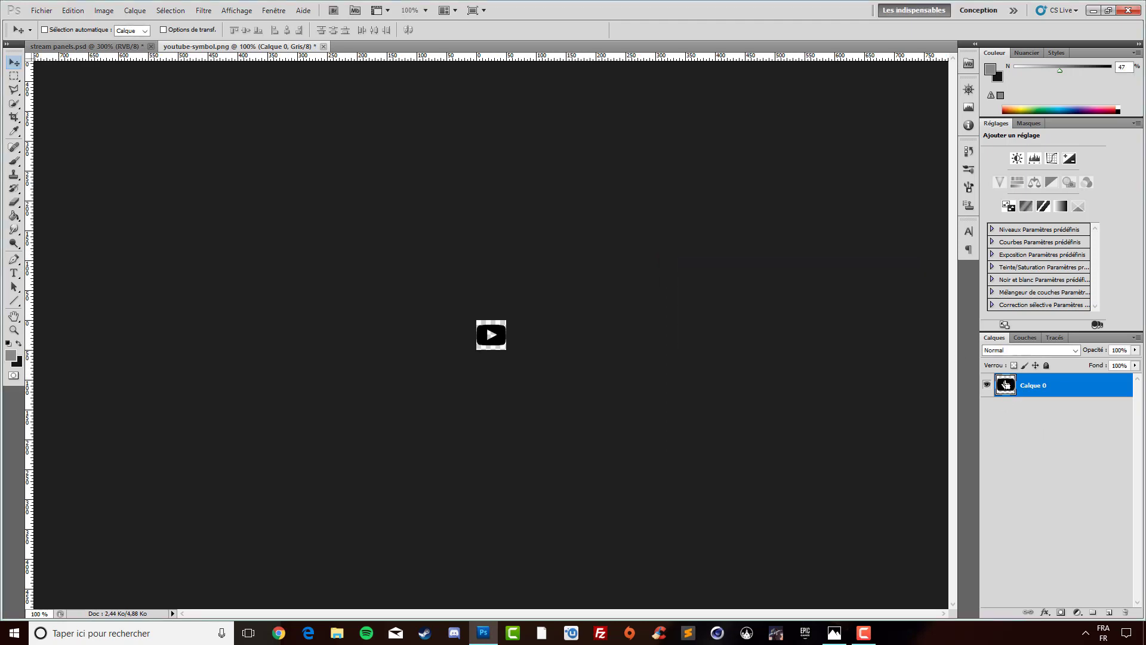
{"action": "left_click", "coordinate": [1006, 387], "text": "ctrl"}
{"action": "key", "text": "Delete"}
- Paste the YouTube icon into stream panels.psd and name its layer logo
{"action": "left_click", "coordinate": [130, 46]}
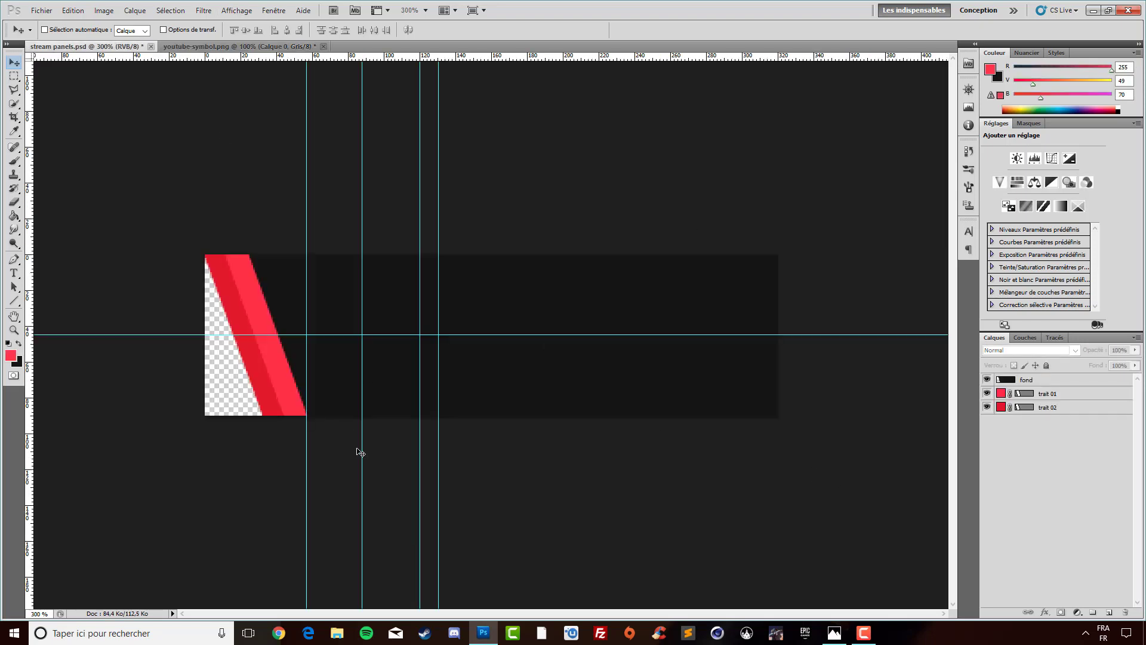
{"action": "key", "text": "ctrl+v"}
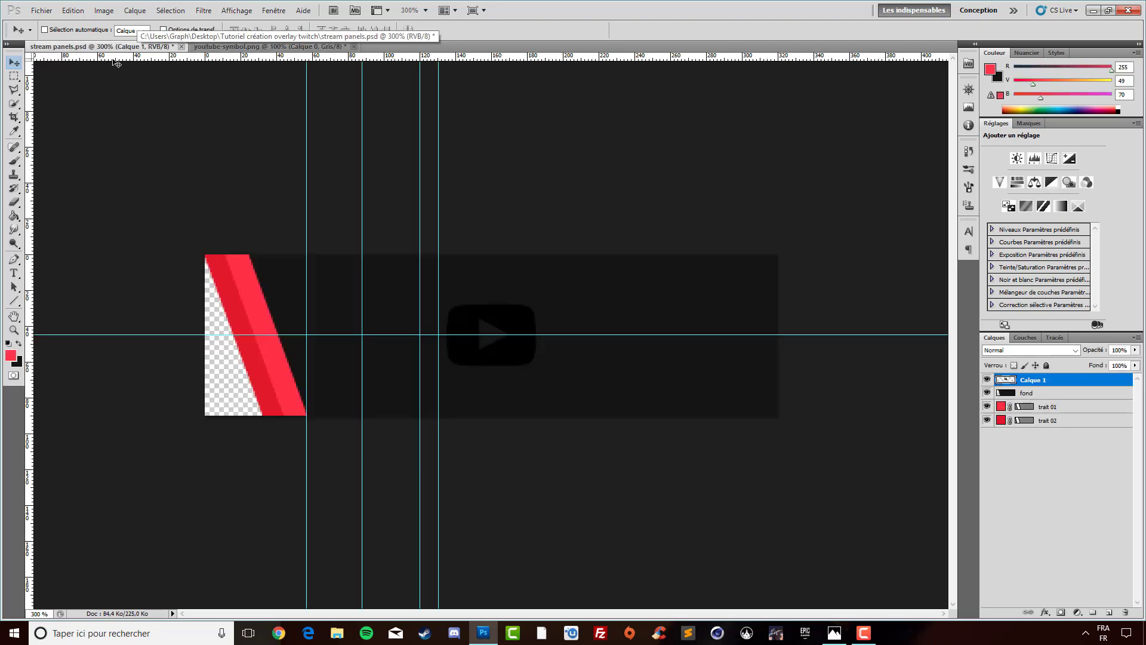
{"action": "double_click", "coordinate": [1034, 380]}
{"action": "key", "text": "BackSpace"}
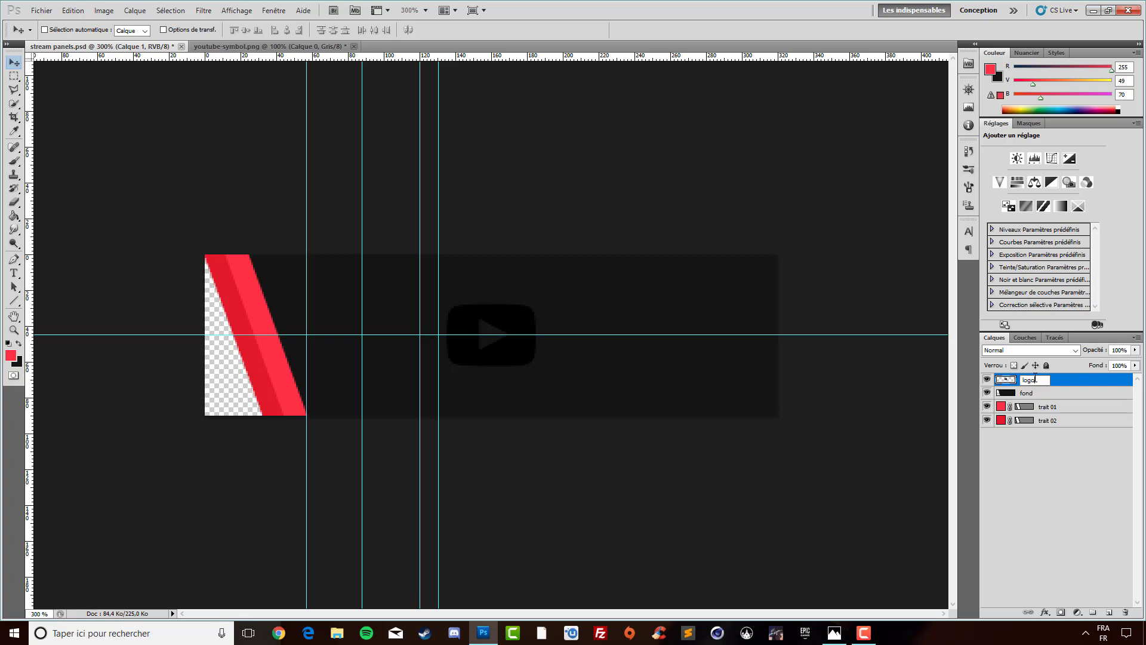
{"action": "type", "text": "logo"}
{"action": "key", "text": "Return"}
- Move the logo left so it sits just right of the red stripes
{"action": "left_click", "coordinate": [1056, 464]}
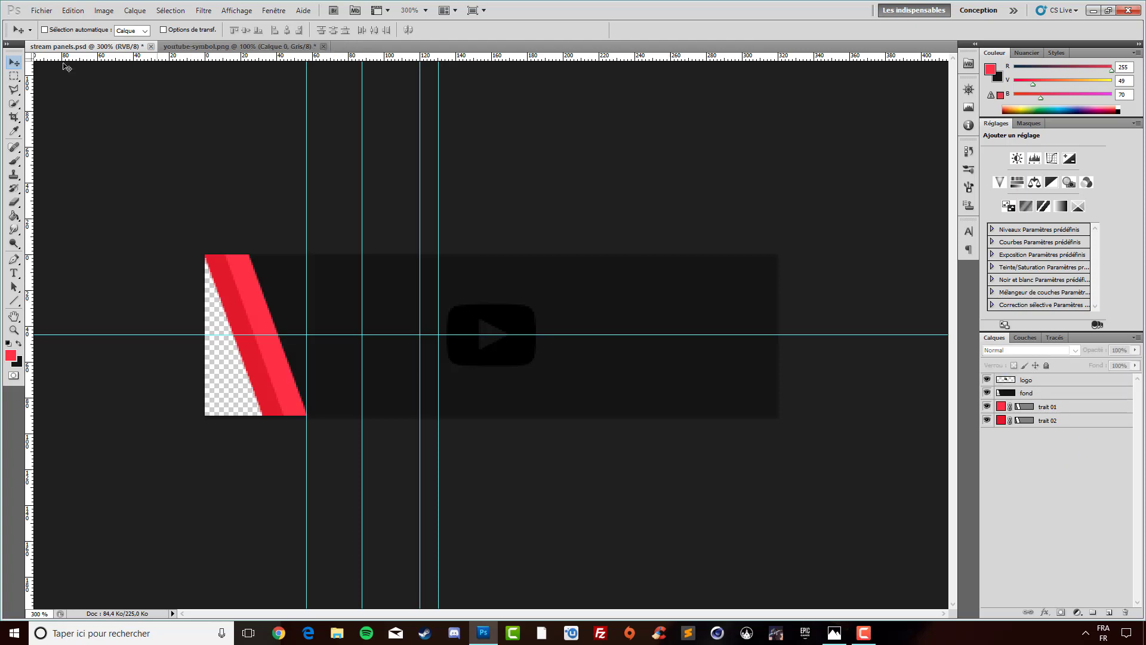
{"action": "left_click", "coordinate": [537, 341]}
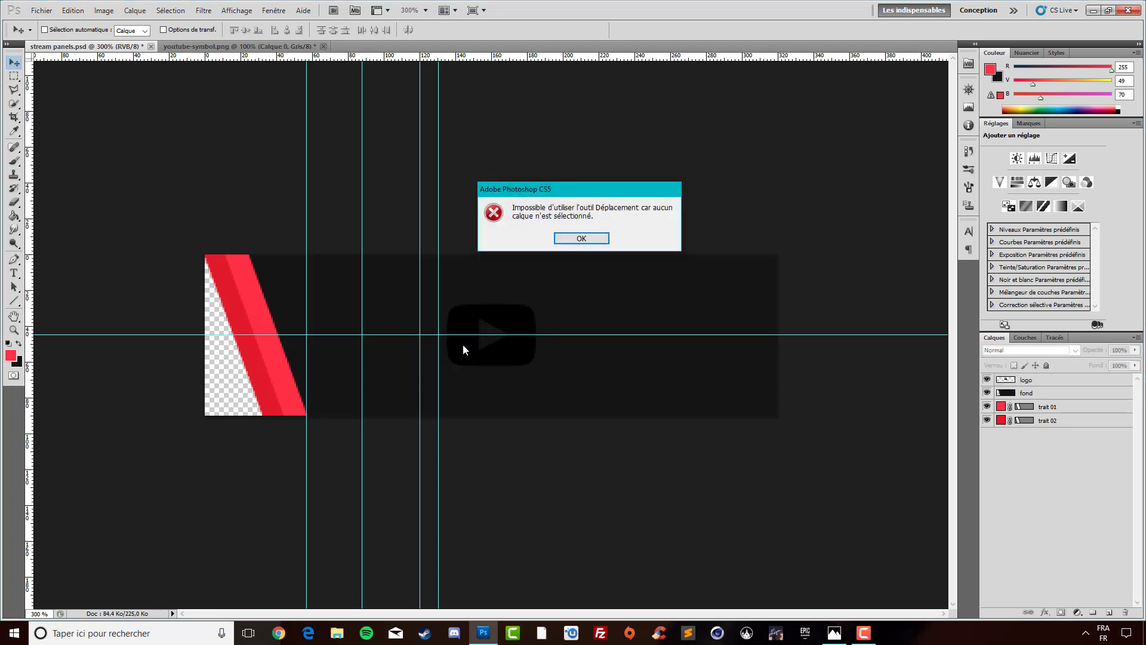
{"action": "left_click", "coordinate": [582, 238]}
{"action": "left_click", "coordinate": [1050, 382]}
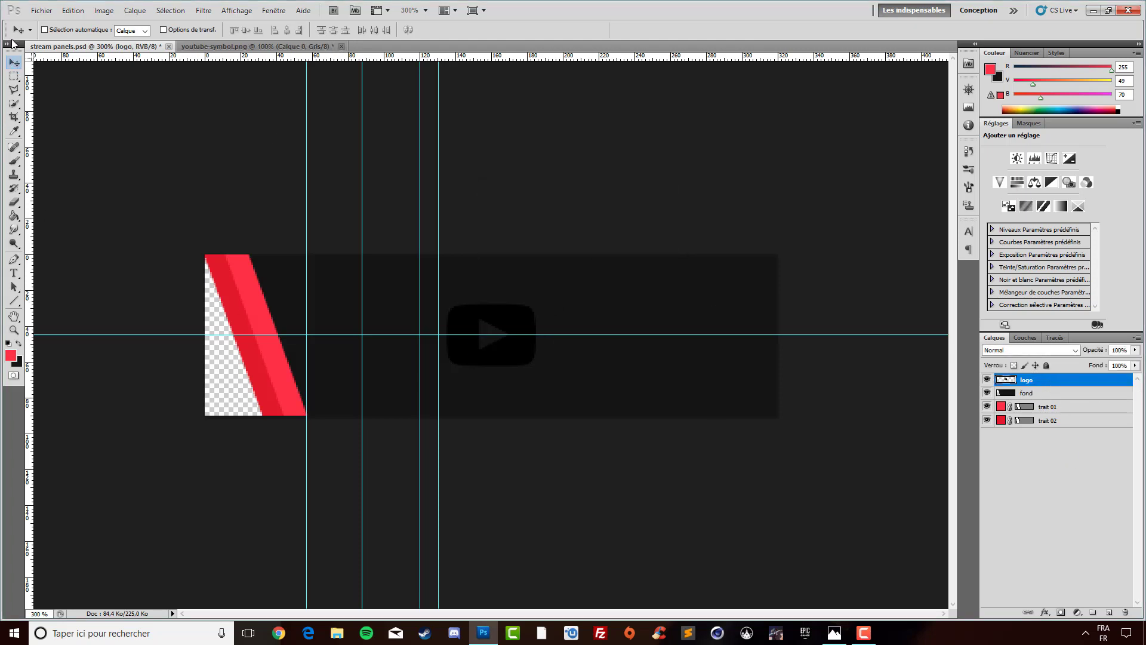
{"action": "left_click_drag", "start_coordinate": [493, 365], "coordinate": [373, 365]}
{"action": "key", "text": "Left"}
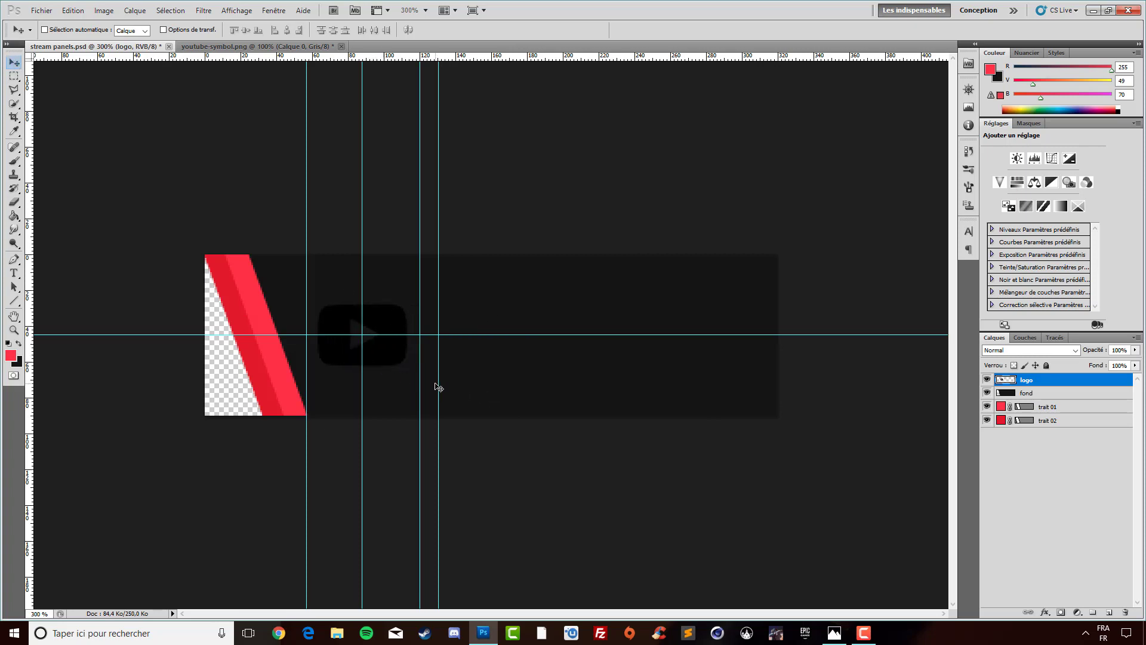
{"action": "key", "text": "Right"}
- Give the logo a white #ffffff Color Overlay layer style
{"action": "left_click", "coordinate": [1044, 612]}
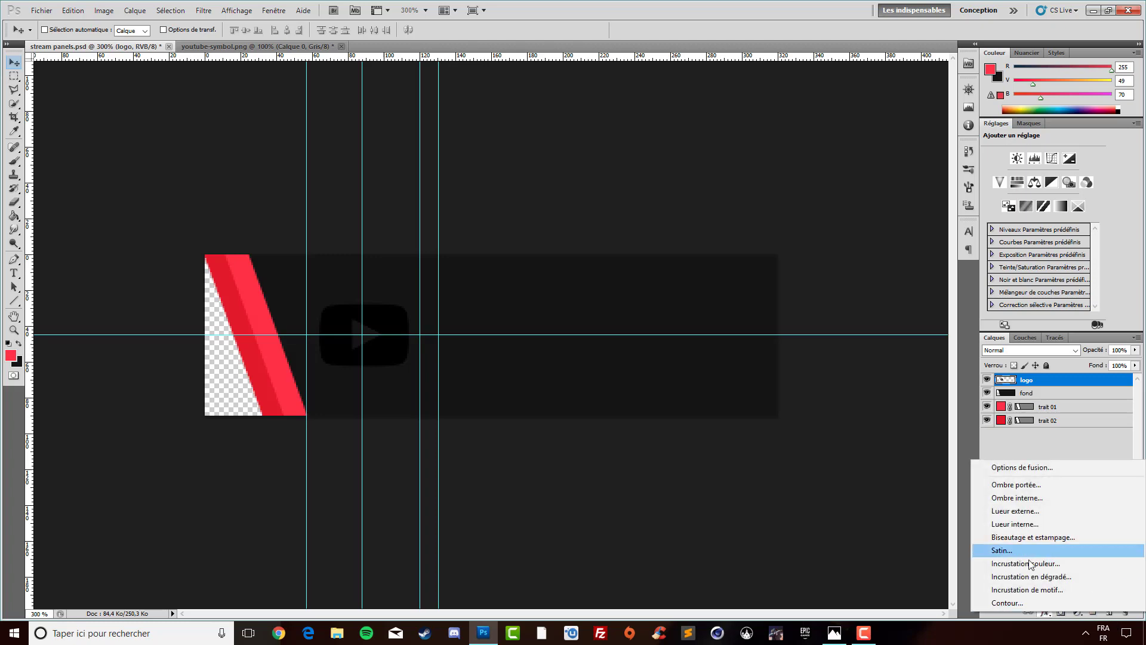
{"action": "left_click", "coordinate": [1056, 564]}
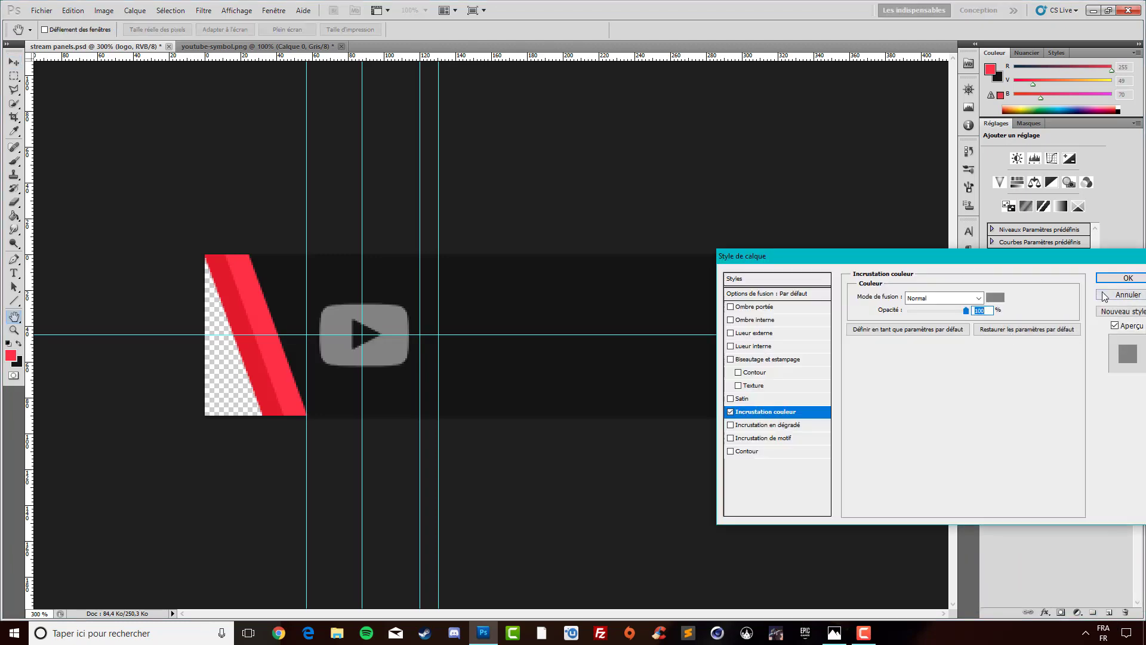
{"action": "left_click", "coordinate": [994, 298]}
{"action": "left_click_drag", "start_coordinate": [805, 183], "coordinate": [673, 30]}
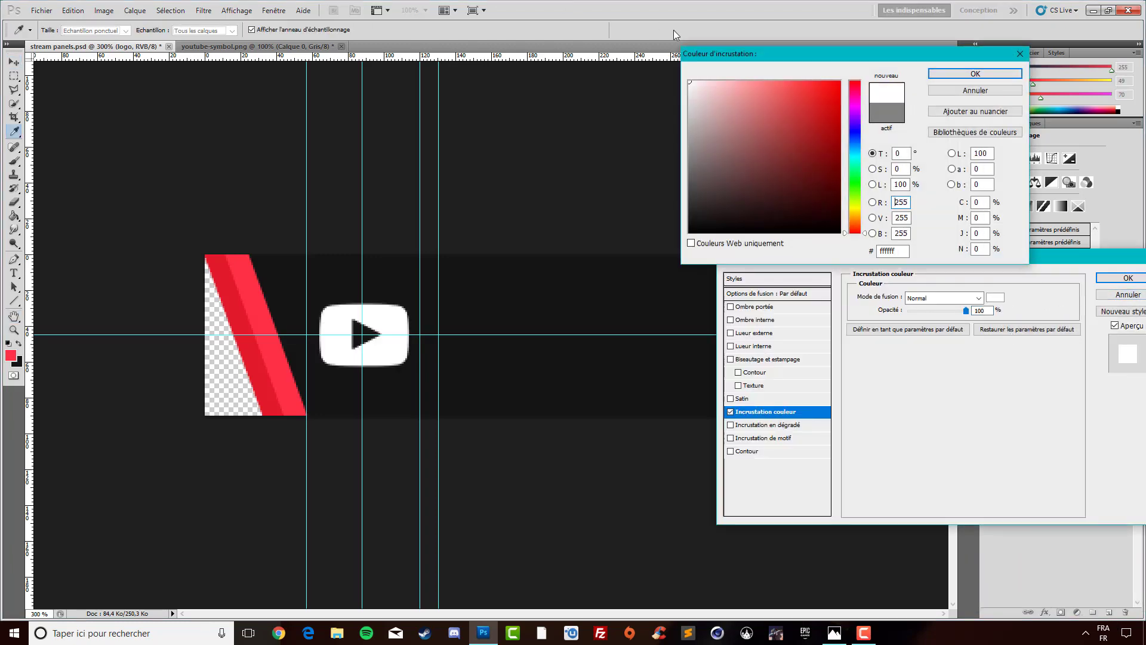
{"action": "left_click", "coordinate": [967, 77]}
{"action": "left_click", "coordinate": [1128, 279]}
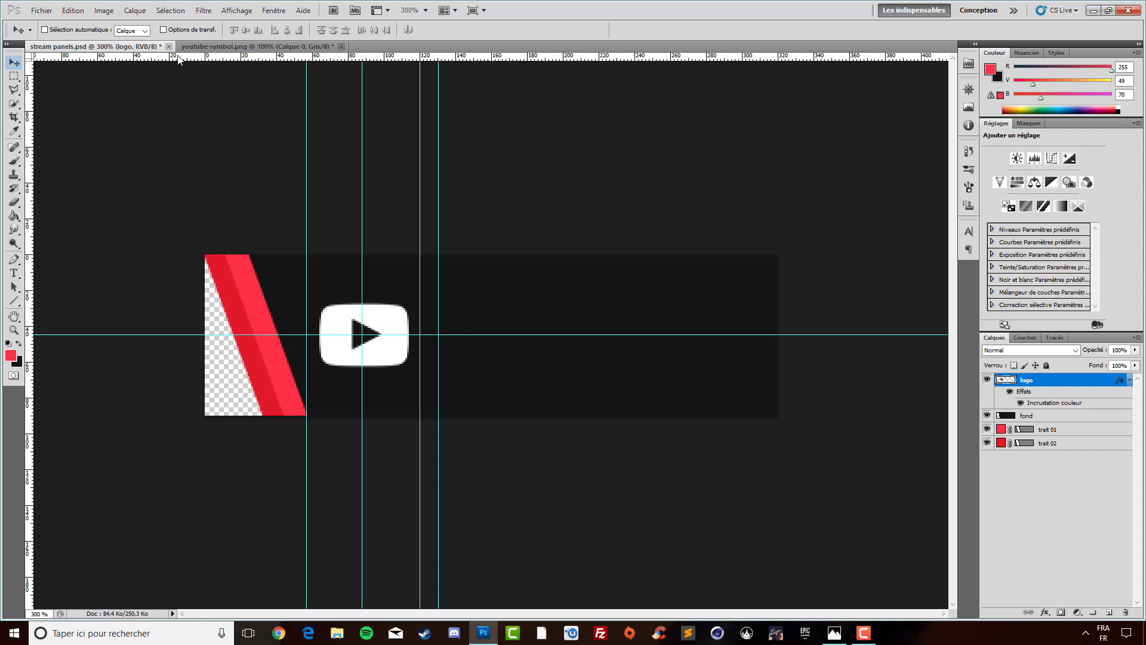
- Add horizontal guides above and below the logo
{"action": "mouse_move", "coordinate": [178, 58]}
{"action": "left_mouse_down"}
{"action": "mouse_move", "coordinate": [173, 338]}
{"action": "mouse_move", "coordinate": [180, 291]}
{"action": "left_mouse_up"}
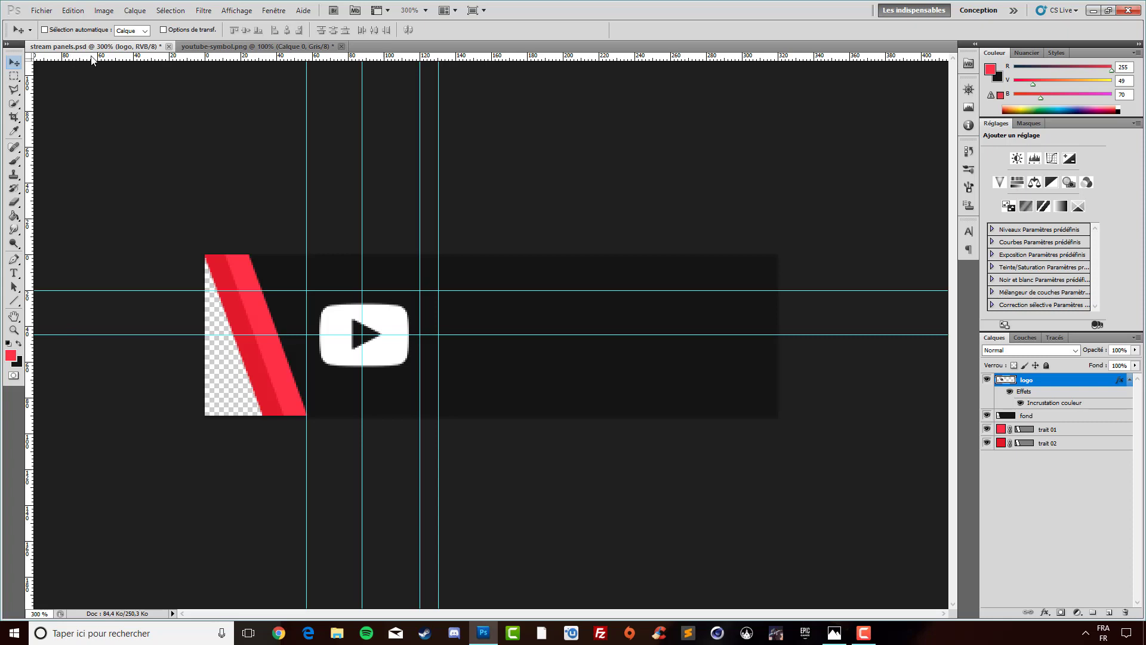
{"action": "left_click_drag", "start_coordinate": [92, 60], "coordinate": [65, 368]}
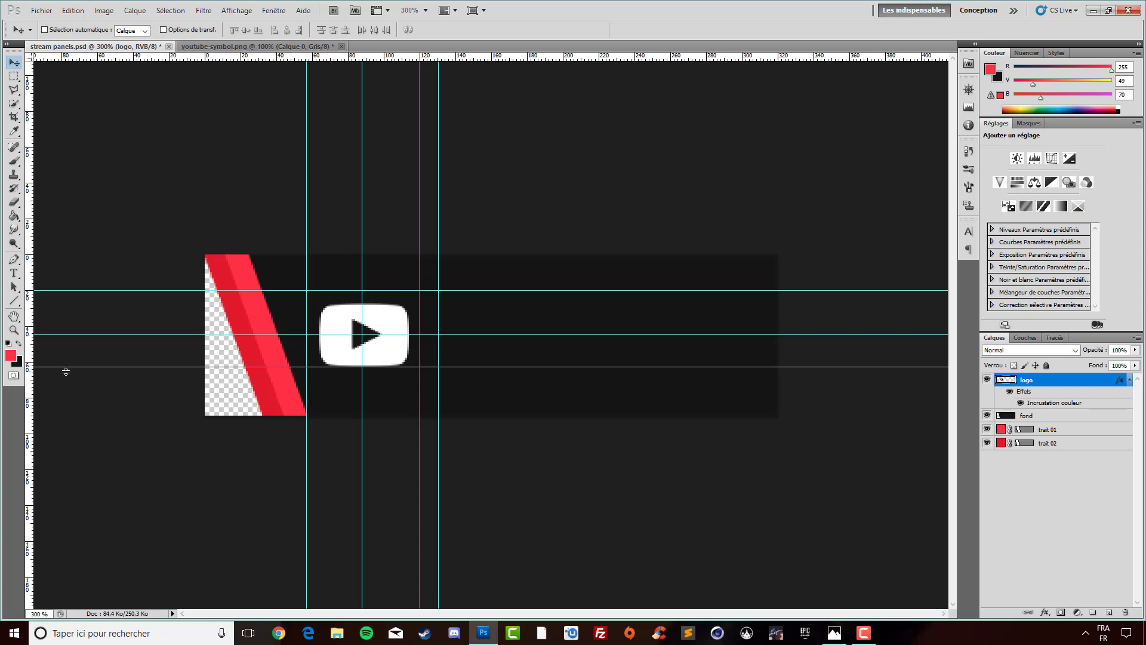
{"action": "left_click_drag", "start_coordinate": [65, 371], "coordinate": [68, 380]}
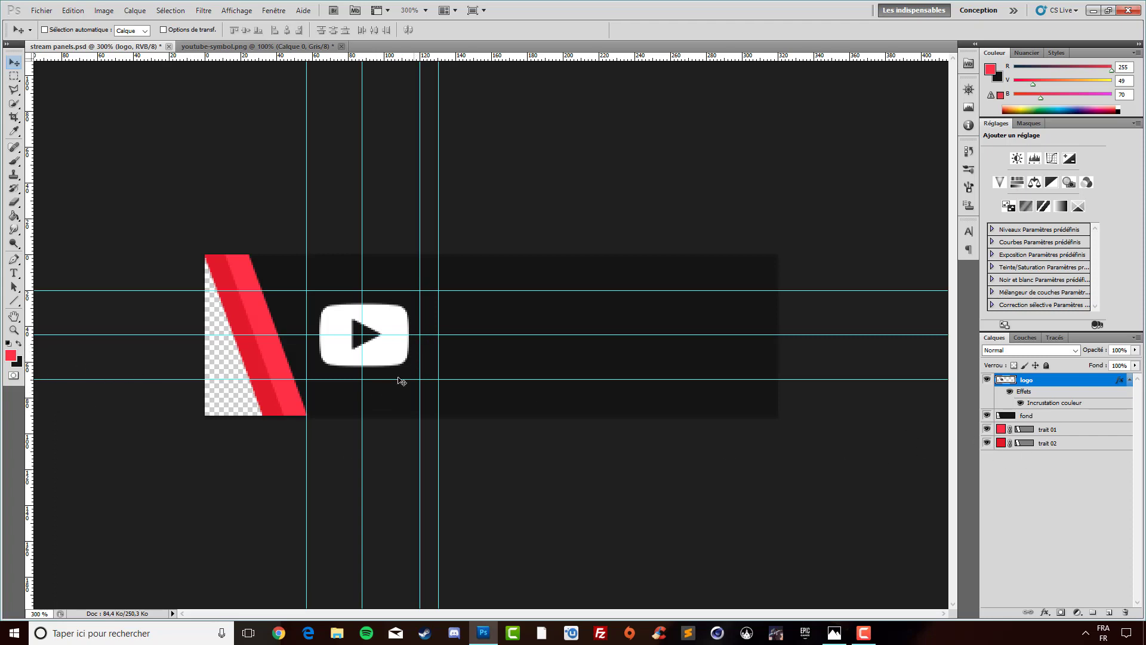
- Add white 'STREAM' text and position it just right of the logo
{"action": "left_click", "coordinate": [1023, 512]}
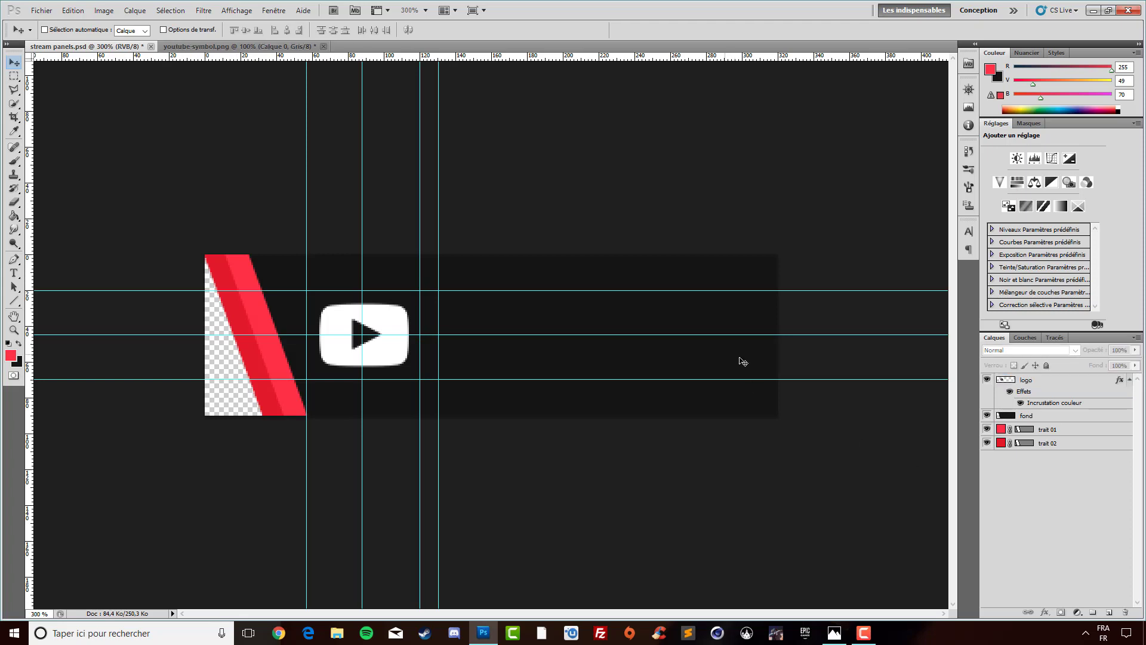
{"action": "left_click", "coordinate": [14, 273]}
{"action": "left_click", "coordinate": [471, 320]}
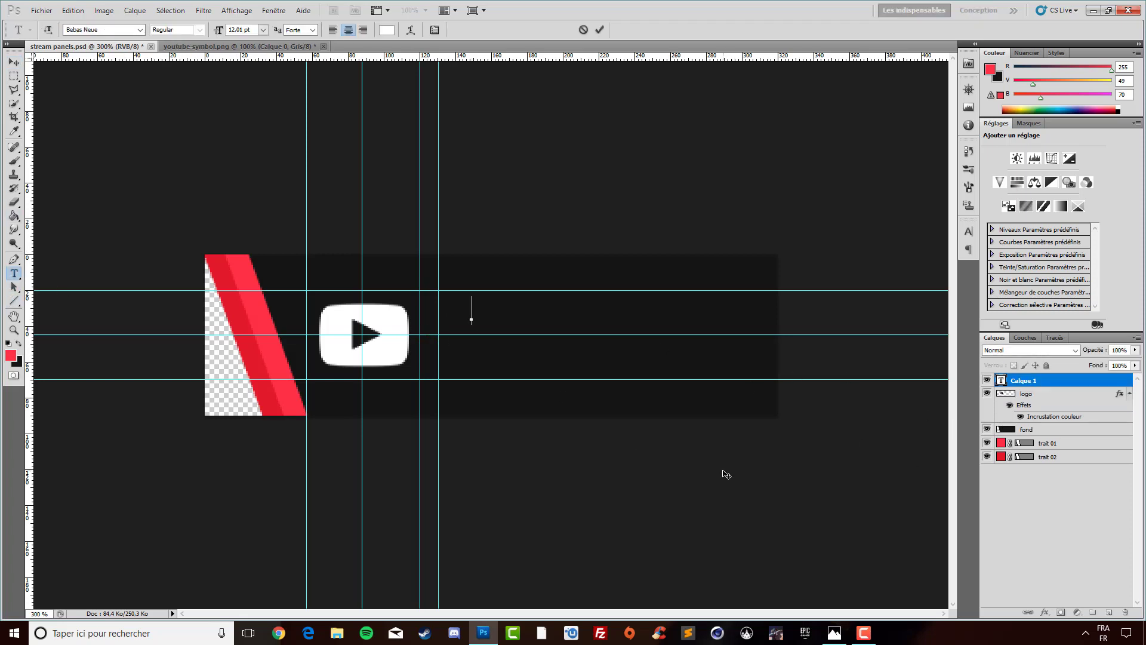
{"action": "type", "text": "STREAM"}
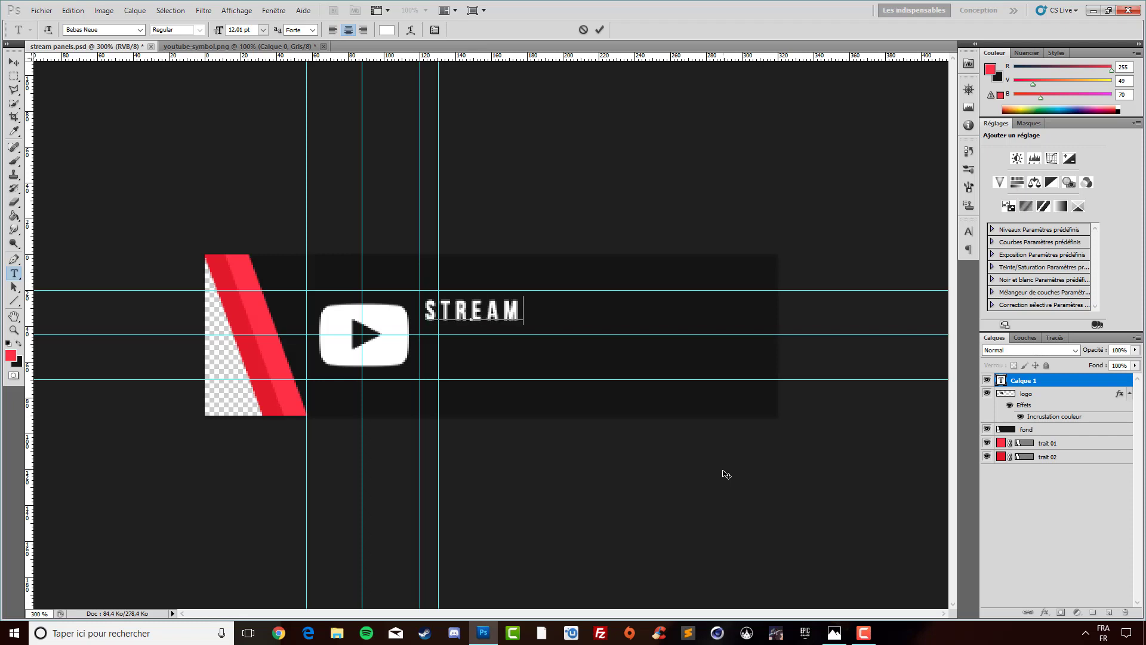
{"action": "left_click", "coordinate": [13, 62]}
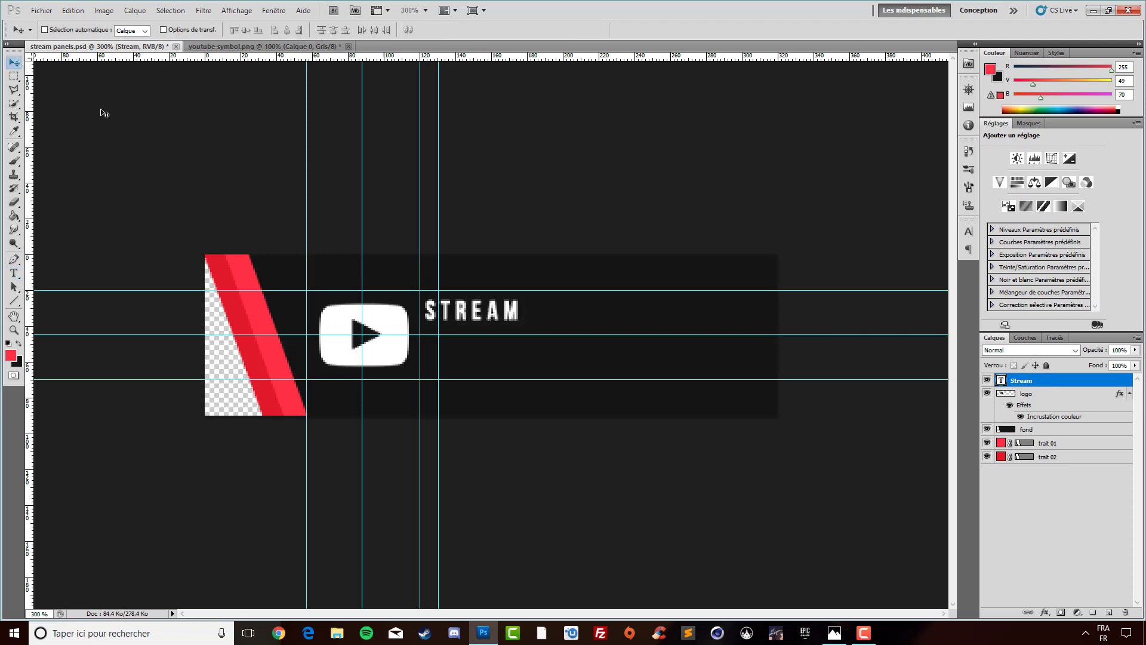
{"action": "left_click_drag", "start_coordinate": [483, 321], "coordinate": [495, 334]}
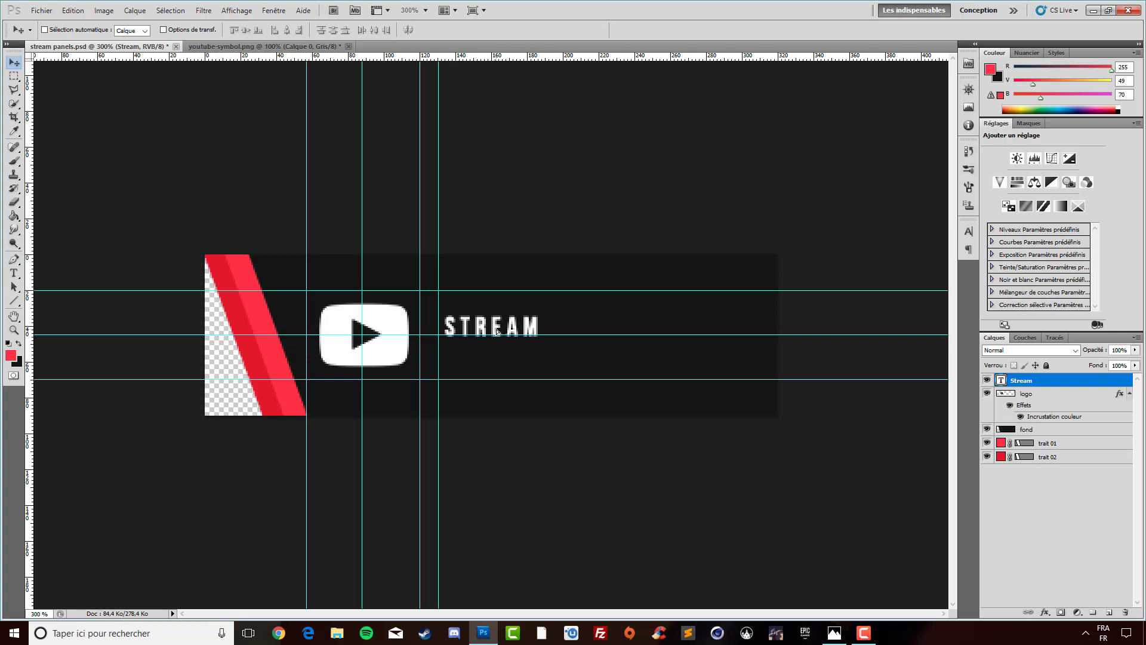
{"action": "key", "text": "Up"}
{"action": "key", "text": "Right"}
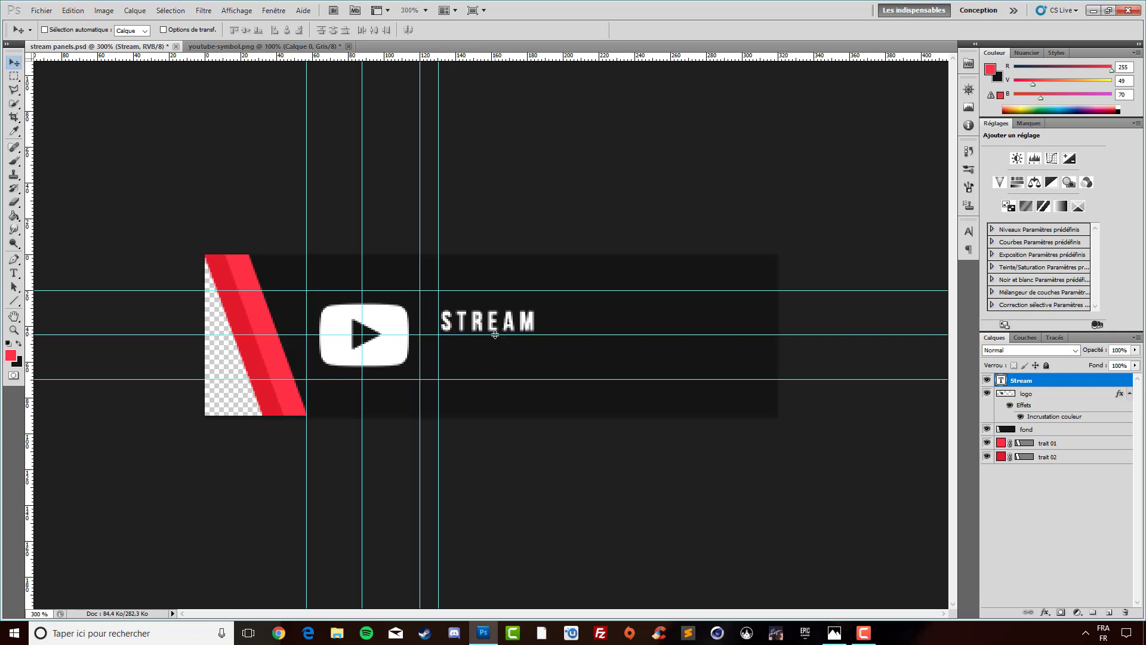
{"action": "key", "text": "Left"}
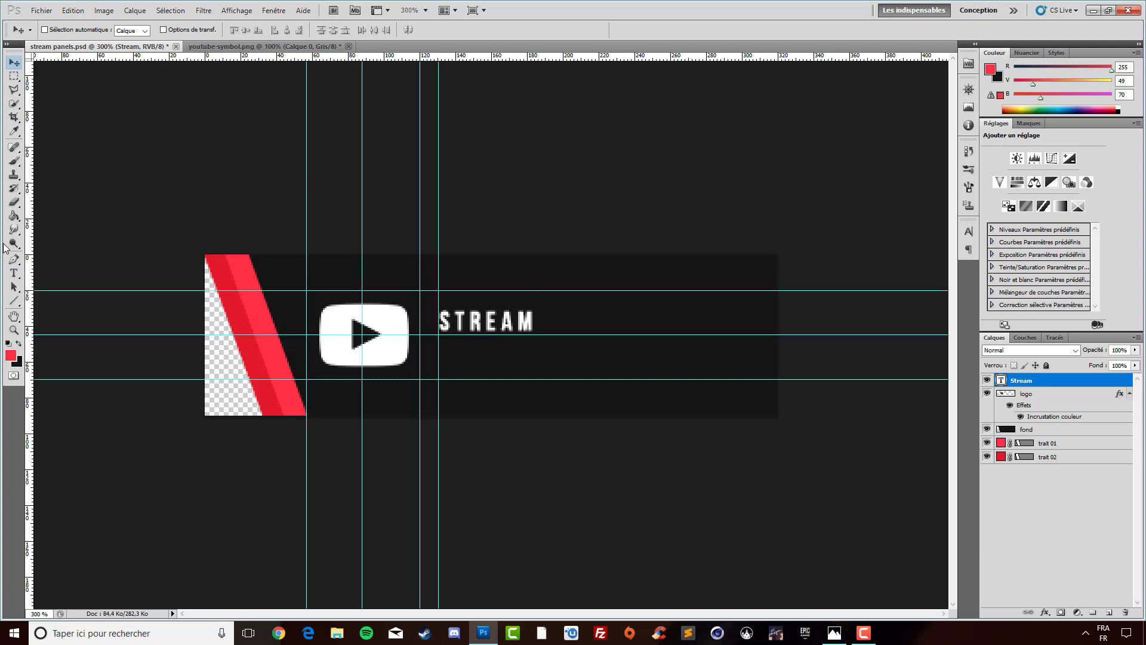
- Add larger 'YOUTUBE' text and align it directly beneath STREAM
{"action": "left_click", "coordinate": [14, 273]}
{"action": "left_click", "coordinate": [474, 368]}
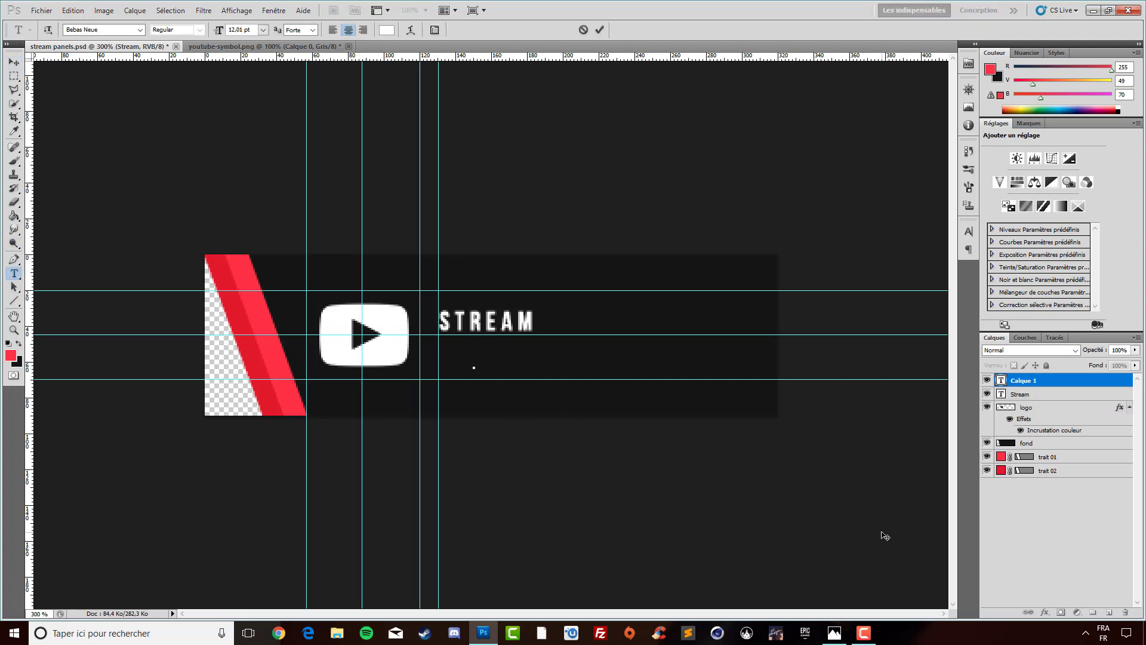
{"action": "type", "text": "YOU"}
{"action": "type", "text": "TUBE"}
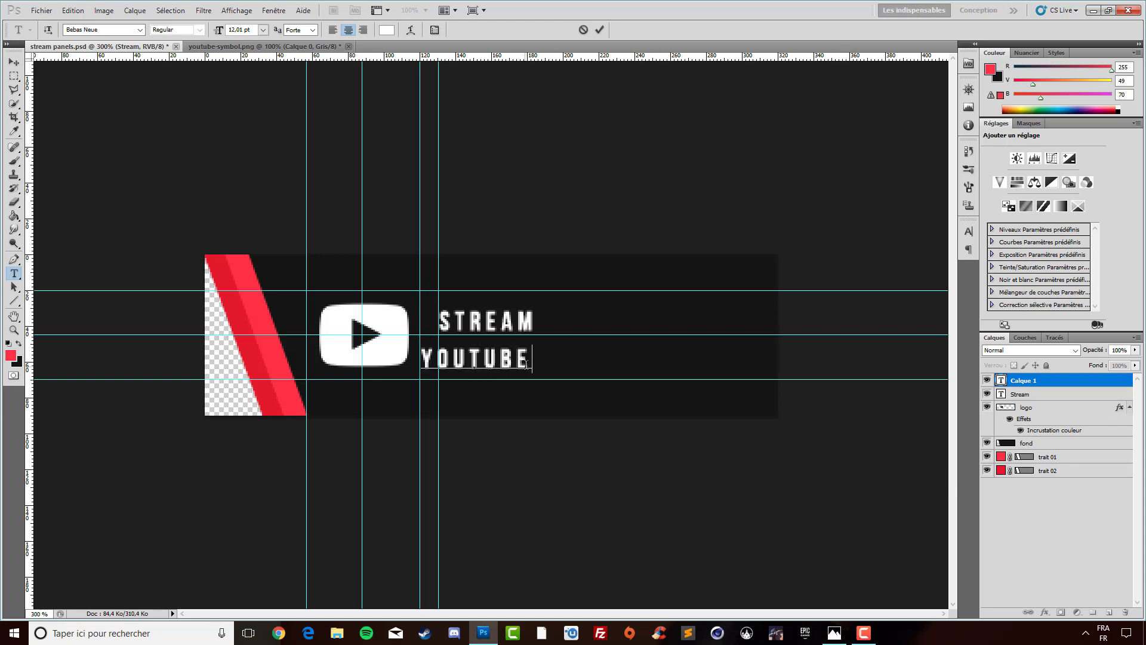
{"action": "left_click_drag", "start_coordinate": [528, 361], "coordinate": [421, 361]}
{"action": "left_click_drag", "start_coordinate": [218, 32], "coordinate": [221, 32]}
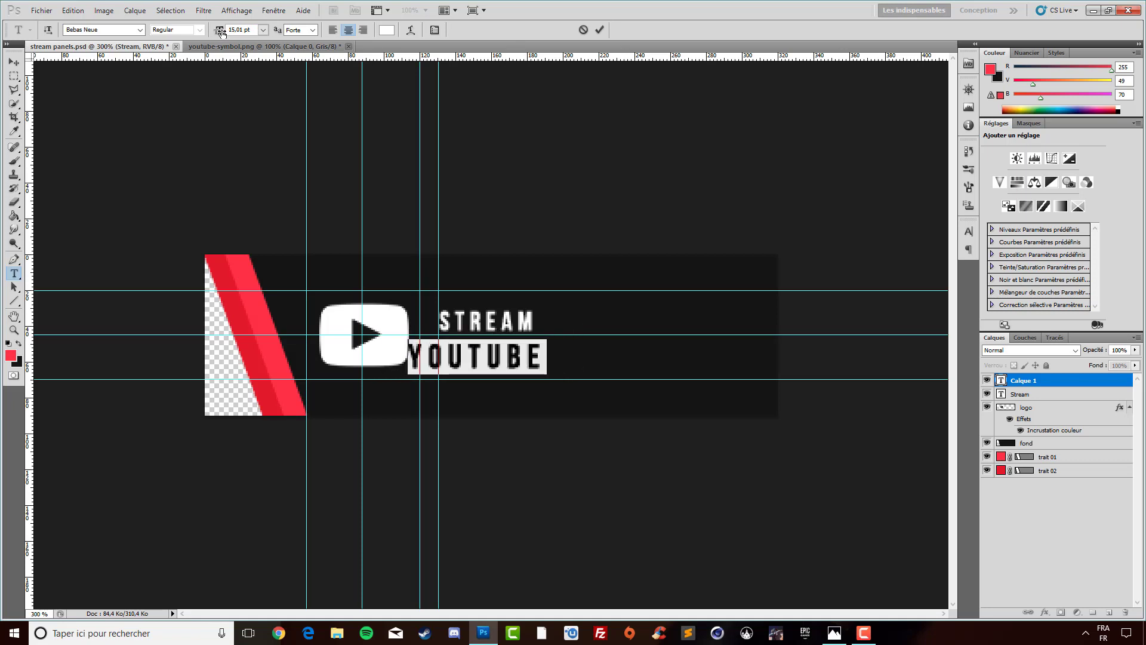
{"action": "left_click", "coordinate": [14, 62]}
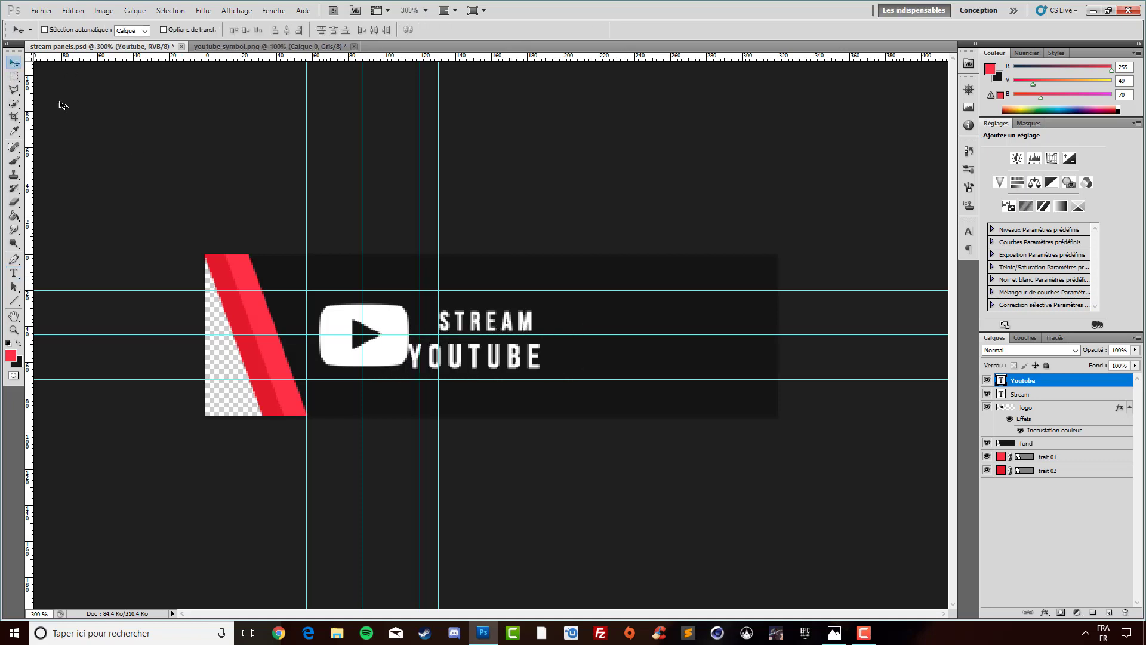
{"action": "left_click_drag", "start_coordinate": [495, 363], "coordinate": [514, 361]}
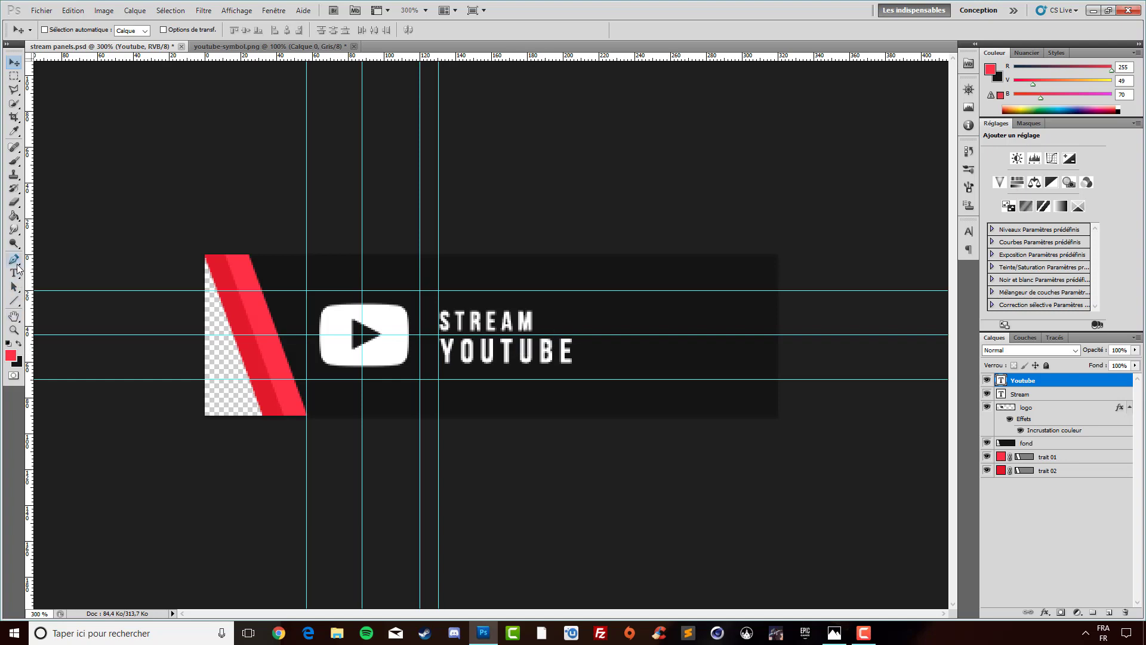
- Recolour the YOUTUBE text red by sampling the red stripe colour
{"action": "left_click", "coordinate": [15, 273]}
{"action": "left_click", "coordinate": [515, 358]}
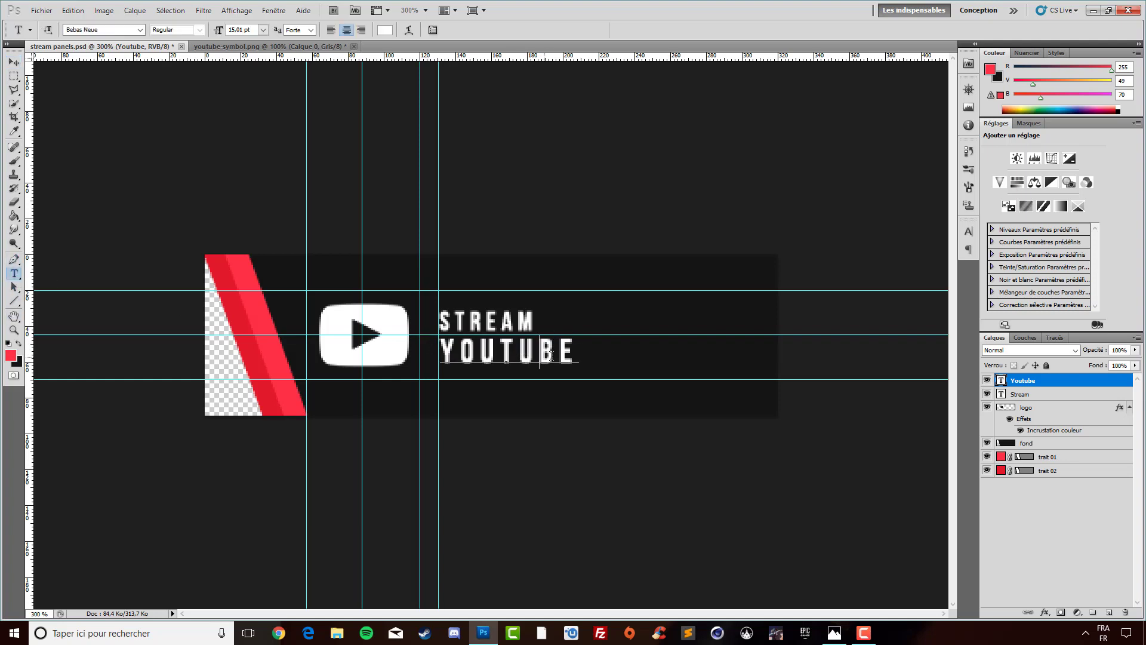
{"action": "double_click", "coordinate": [515, 359]}
{"action": "left_click", "coordinate": [387, 30]}
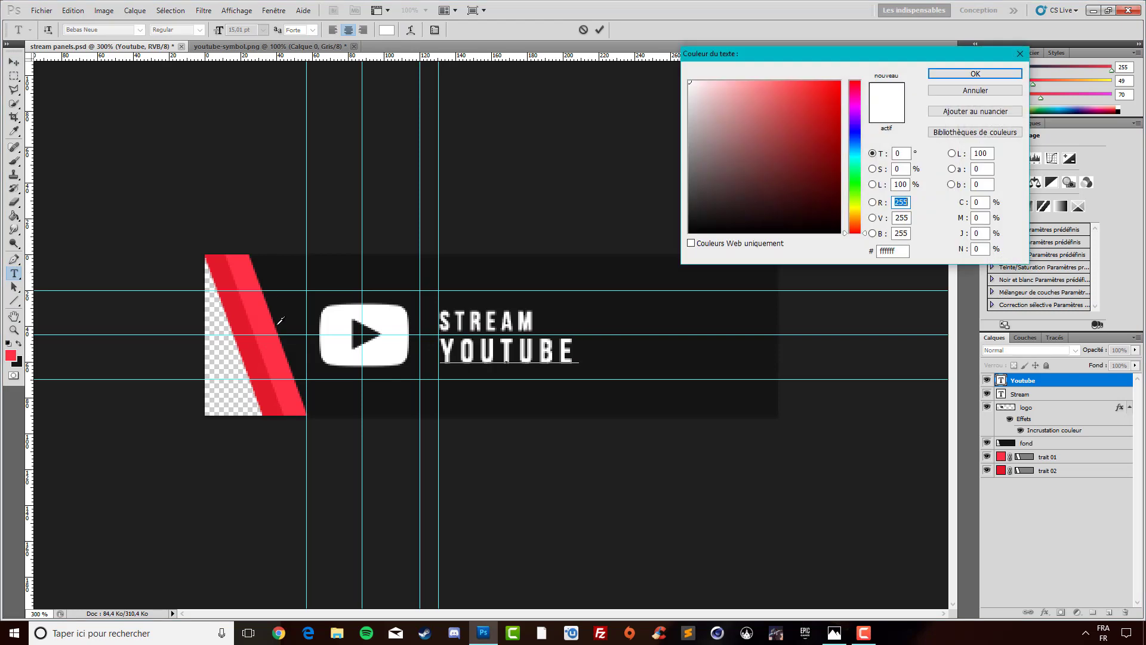
{"action": "left_click", "coordinate": [261, 320]}
{"action": "left_click", "coordinate": [961, 73]}
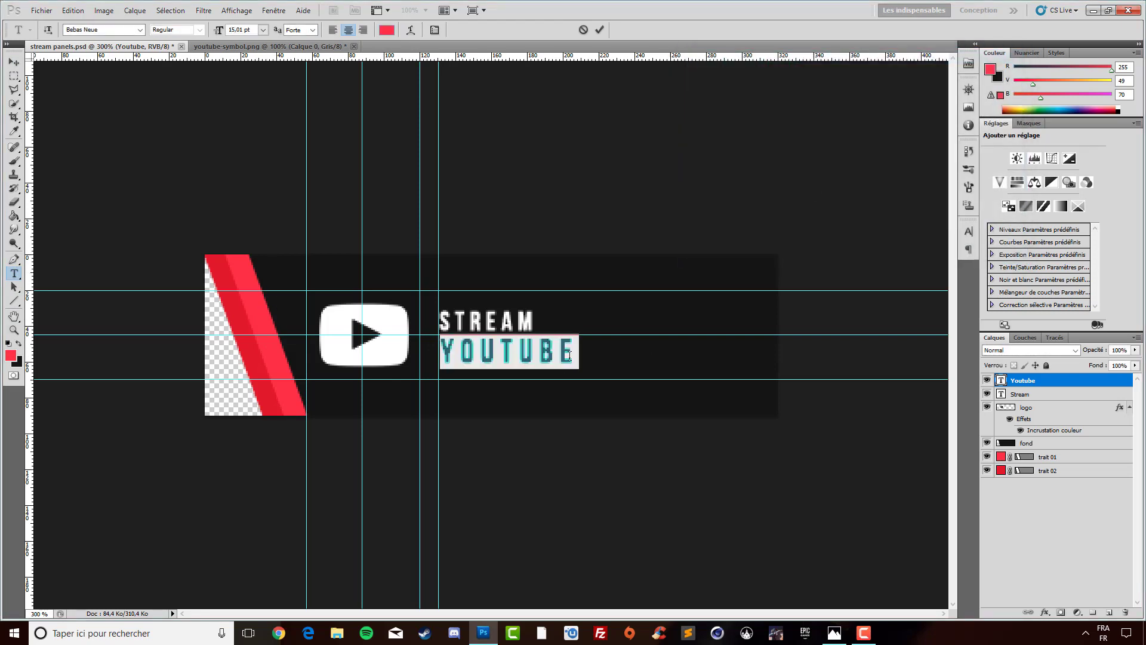
{"action": "left_click", "coordinate": [517, 374]}
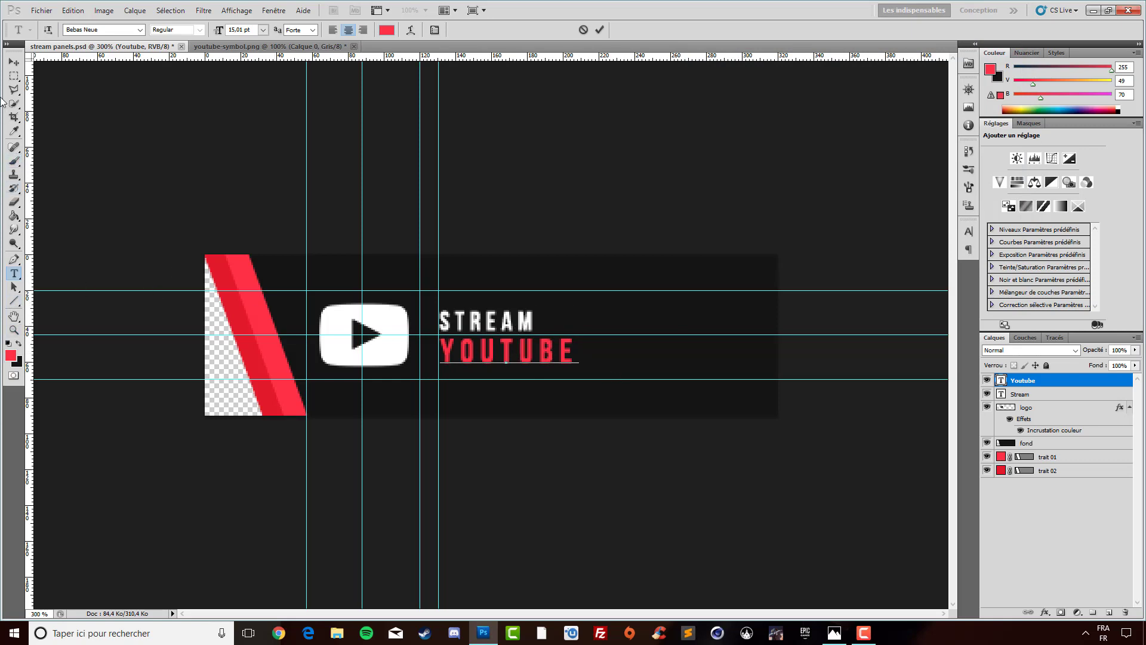
{"action": "left_click", "coordinate": [12, 75]}
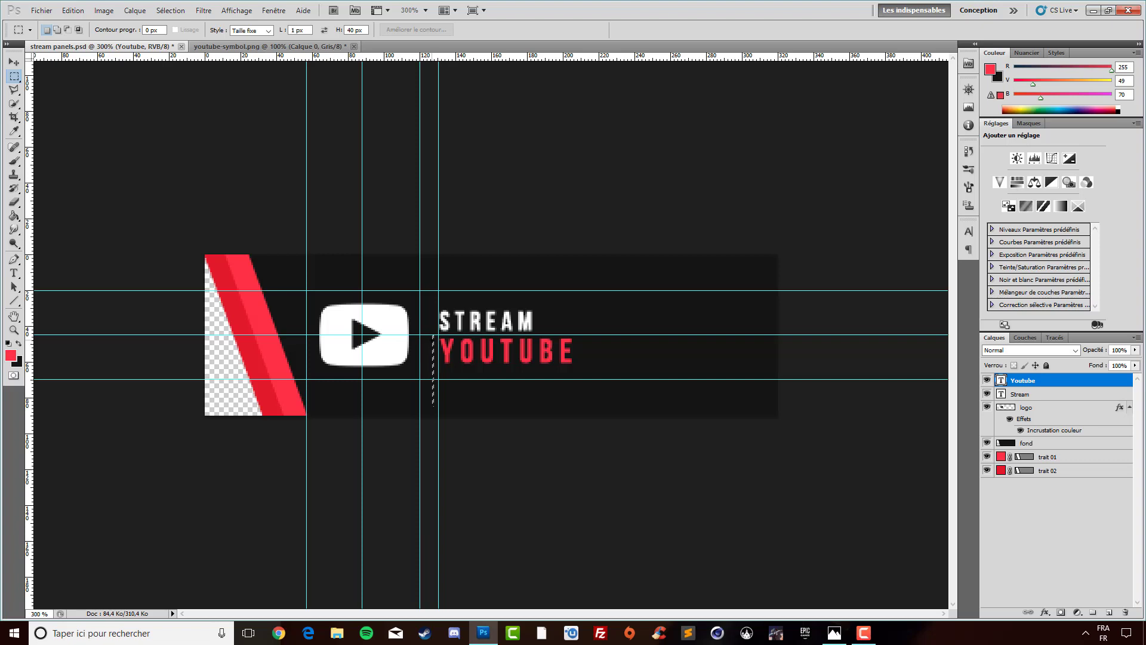
- Create a new empty layer named 'barre rose'
{"action": "left_click", "coordinate": [1109, 613]}
{"action": "double_click", "coordinate": [1035, 380]}
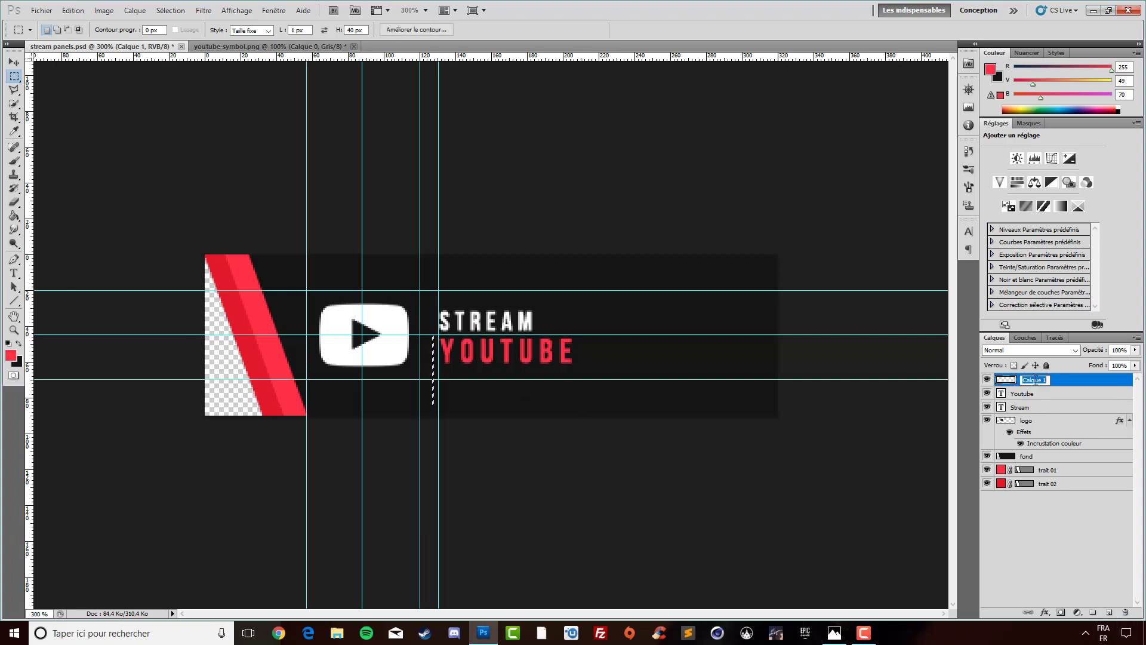
{"action": "type", "text": "barre"}
{"action": "type", "text": " rose"}
{"action": "key", "text": "Return"}
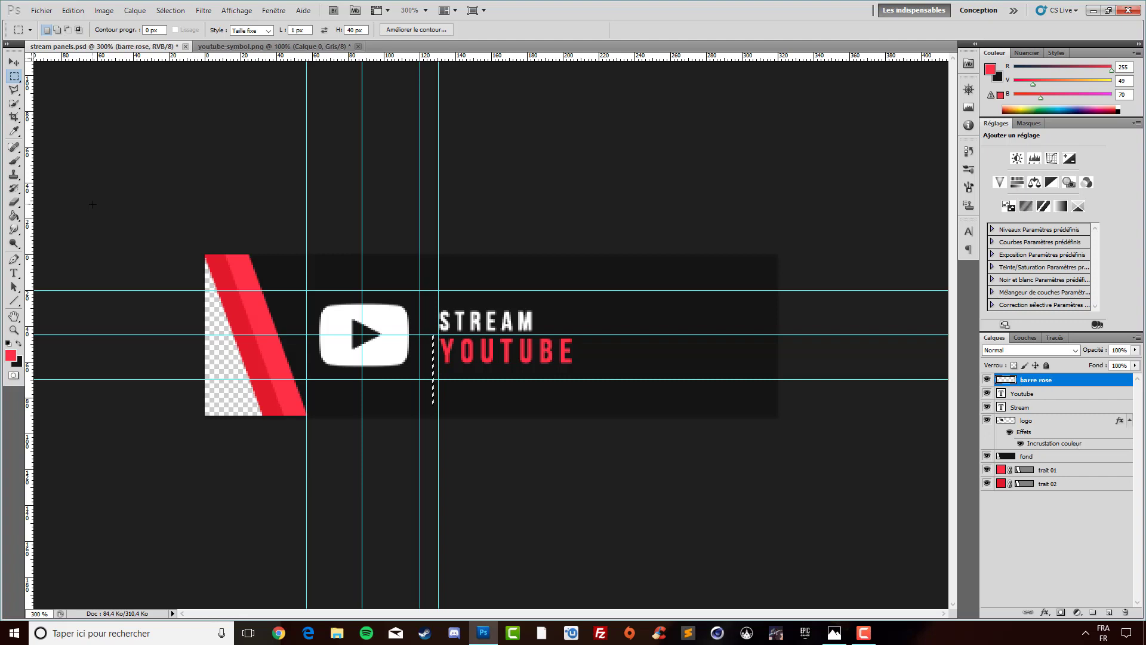
- Fill the thin selection with red and position the bar left of the text
{"action": "left_click", "coordinate": [13, 215]}
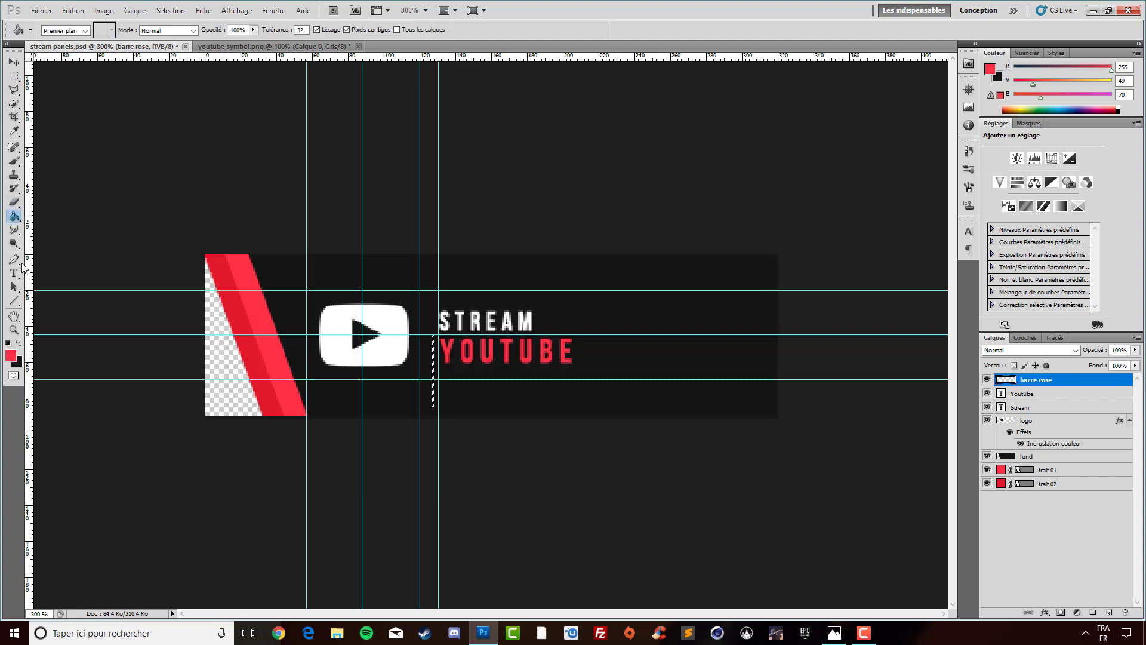
{"action": "left_click", "coordinate": [433, 362]}
{"action": "key", "text": "ctrl+d"}
{"action": "left_click", "coordinate": [13, 62]}
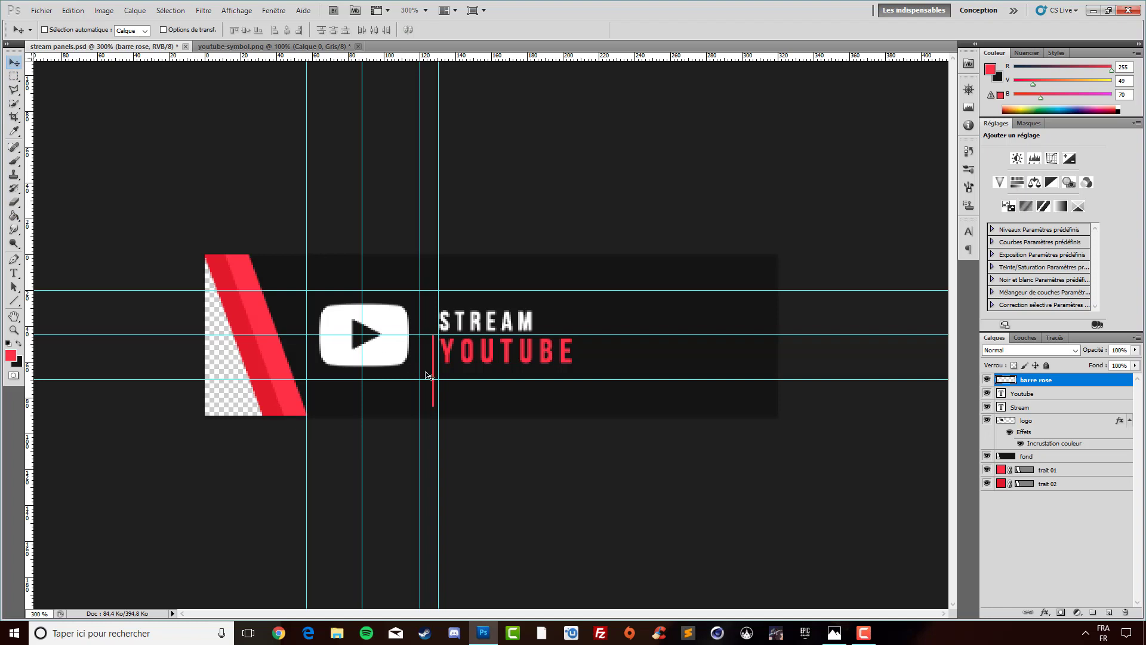
{"action": "left_click_drag", "start_coordinate": [428, 375], "coordinate": [426, 364]}
{"action": "left_click", "coordinate": [1051, 545]}
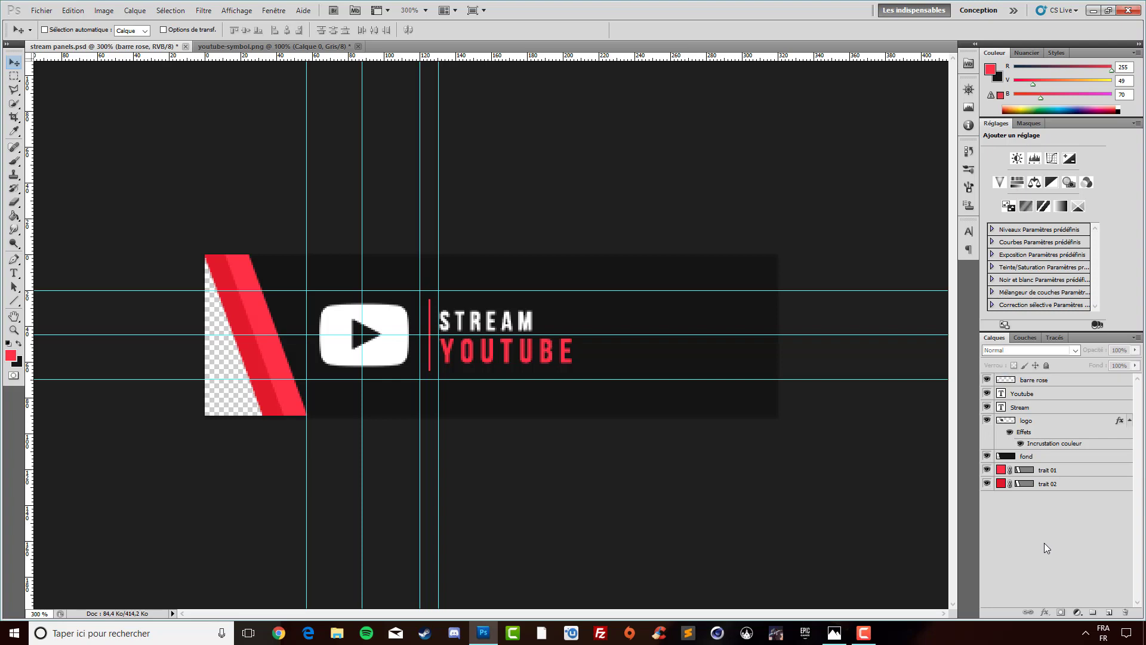
- Fine-tune the vertical position of the STREAM and YOUTUBE text together
{"action": "left_click", "coordinate": [1033, 408]}
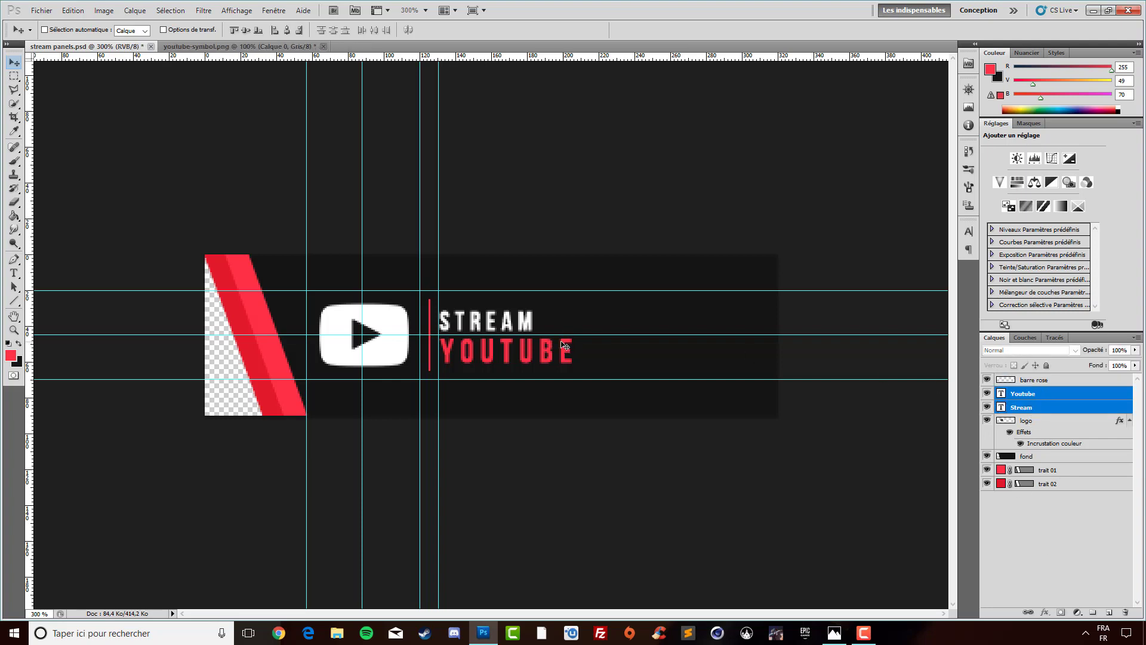
{"action": "key", "text": "Up"}
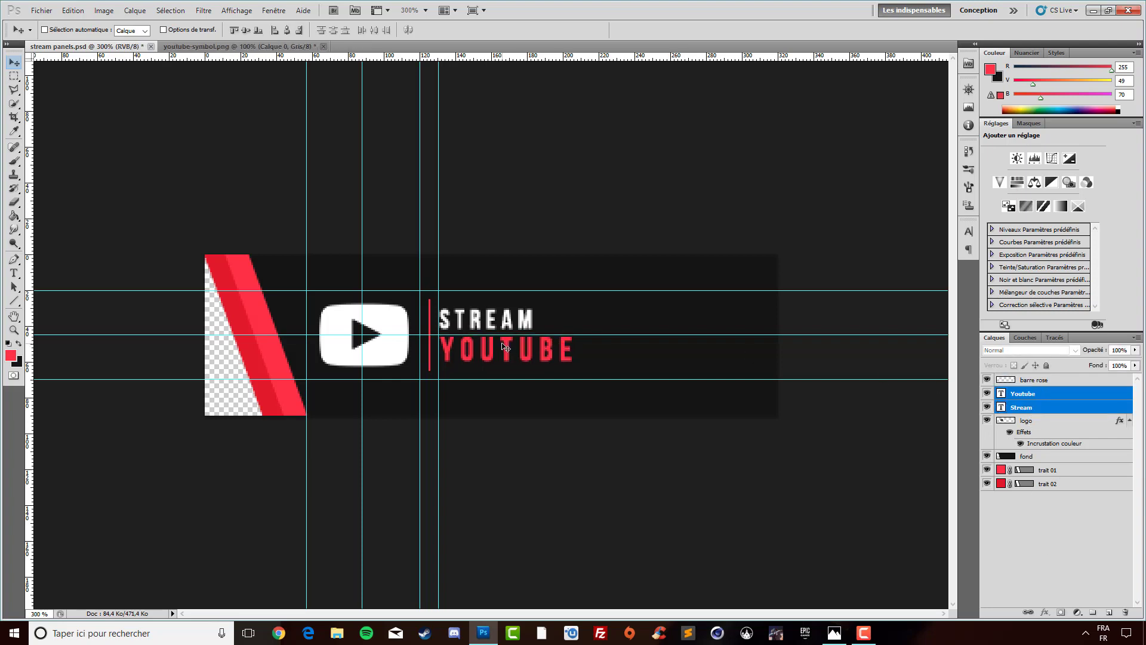
{"action": "key", "text": "Up"}
{"action": "key", "text": "Up"}
{"action": "key", "text": "Up"}
{"action": "key", "text": "Up"}
{"action": "key", "text": "Up"}
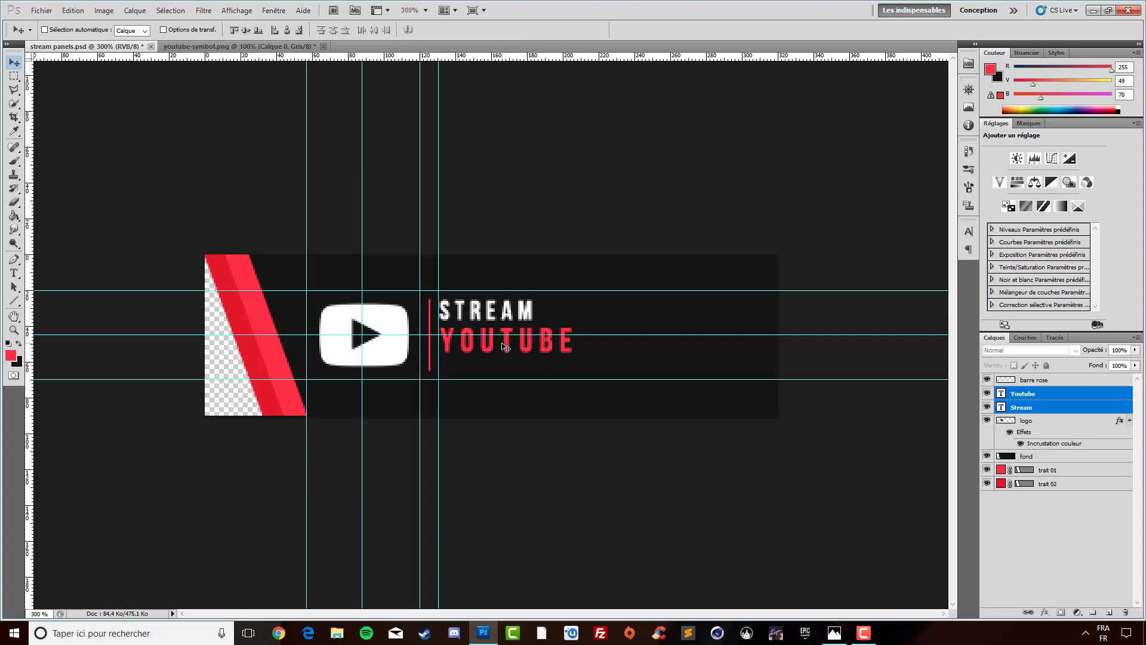
{"action": "key", "text": "Up"}
{"action": "key", "text": "Up"}
{"action": "key", "text": "Up"}
{"action": "key", "text": "Up"}
{"action": "mouse_move", "coordinate": [487, 341]}
{"action": "left_mouse_down"}
{"action": "mouse_move", "coordinate": [486, 361]}
{"action": "mouse_move", "coordinate": [484, 348]}
{"action": "left_mouse_up"}
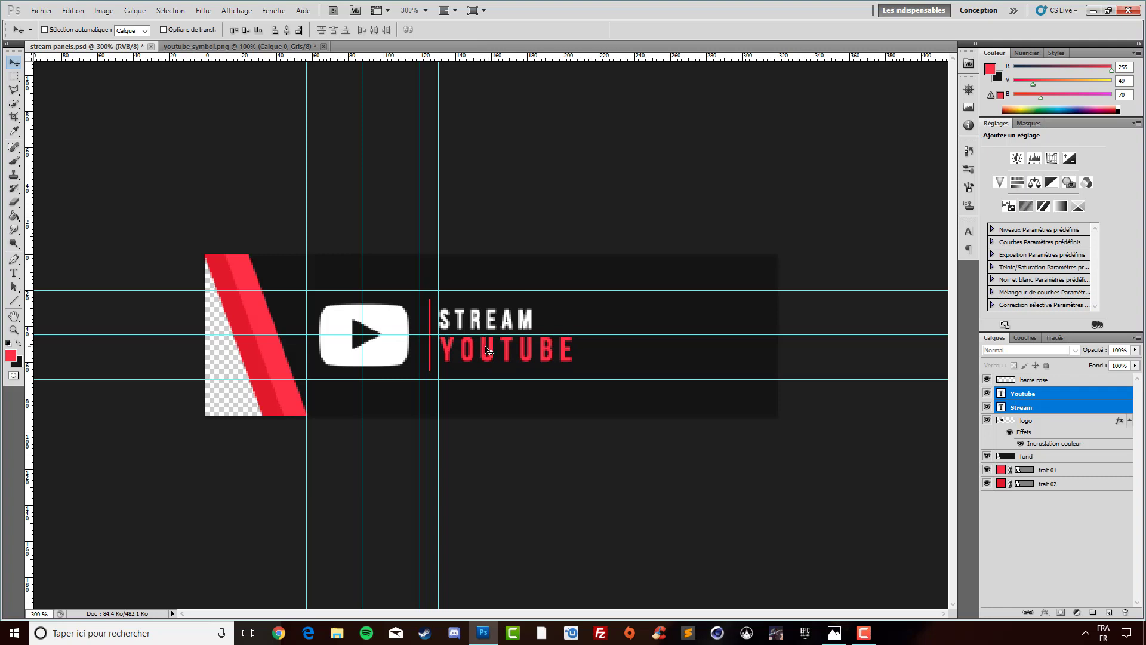
{"action": "key", "text": "Up"}
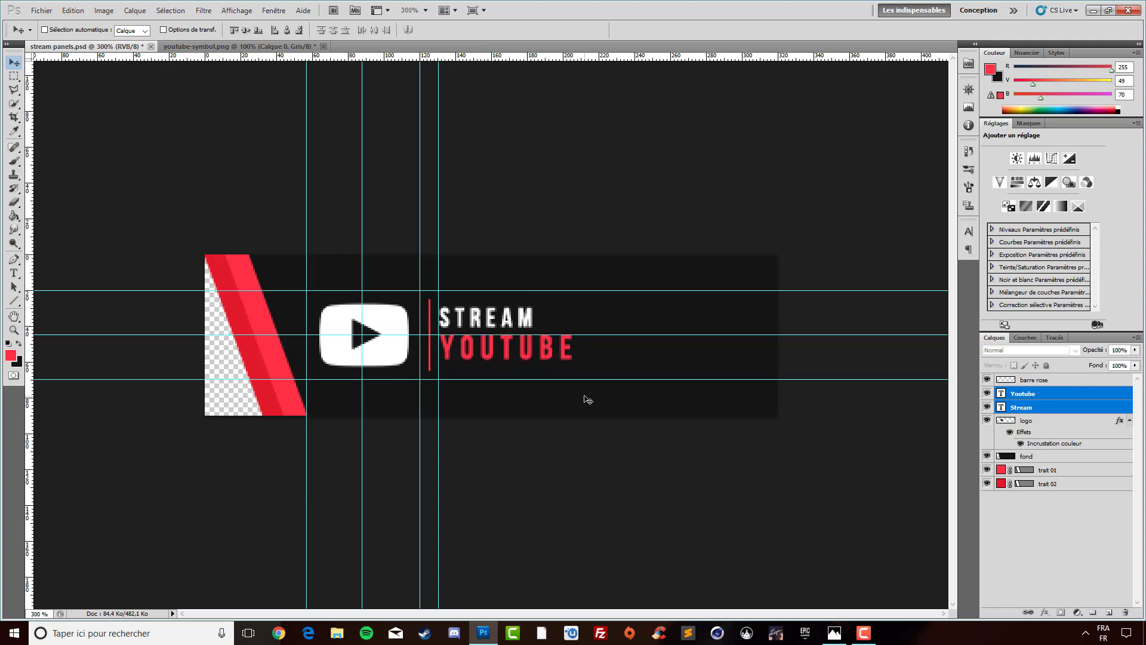
{"action": "key", "text": "Down"}
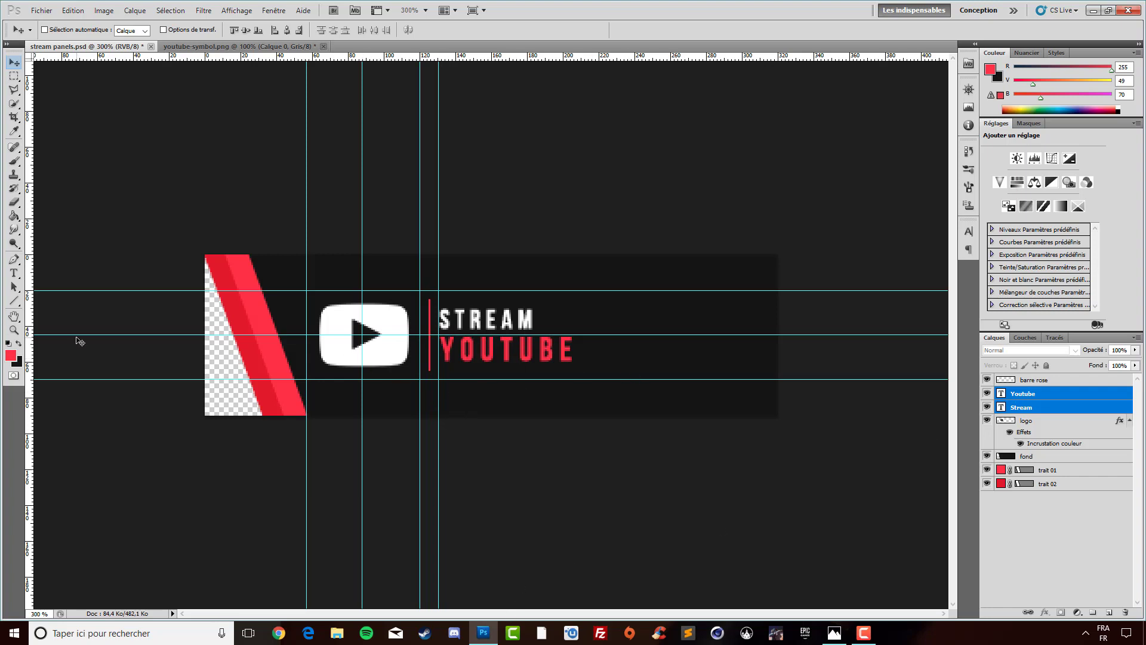
- Hide the guides, view at actual pixel size, and compare against the reference image
{"action": "key", "text": "ctrl+h"}
{"action": "left_click", "coordinate": [14, 330]}
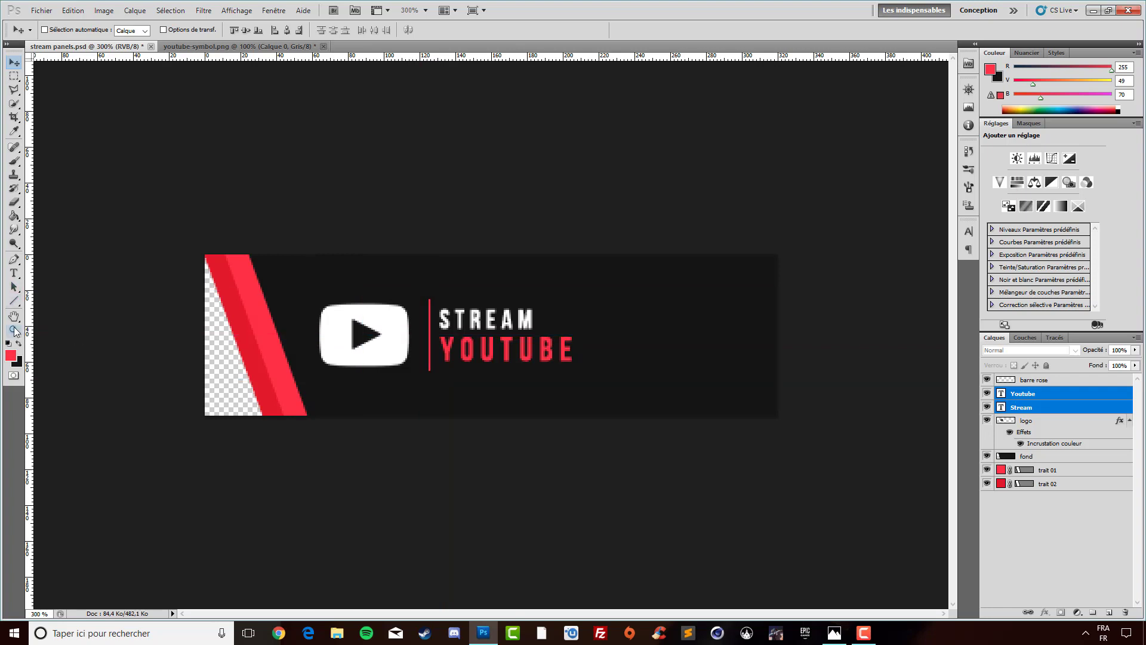
{"action": "right_click", "coordinate": [529, 321]}
{"action": "left_click", "coordinate": [573, 346]}
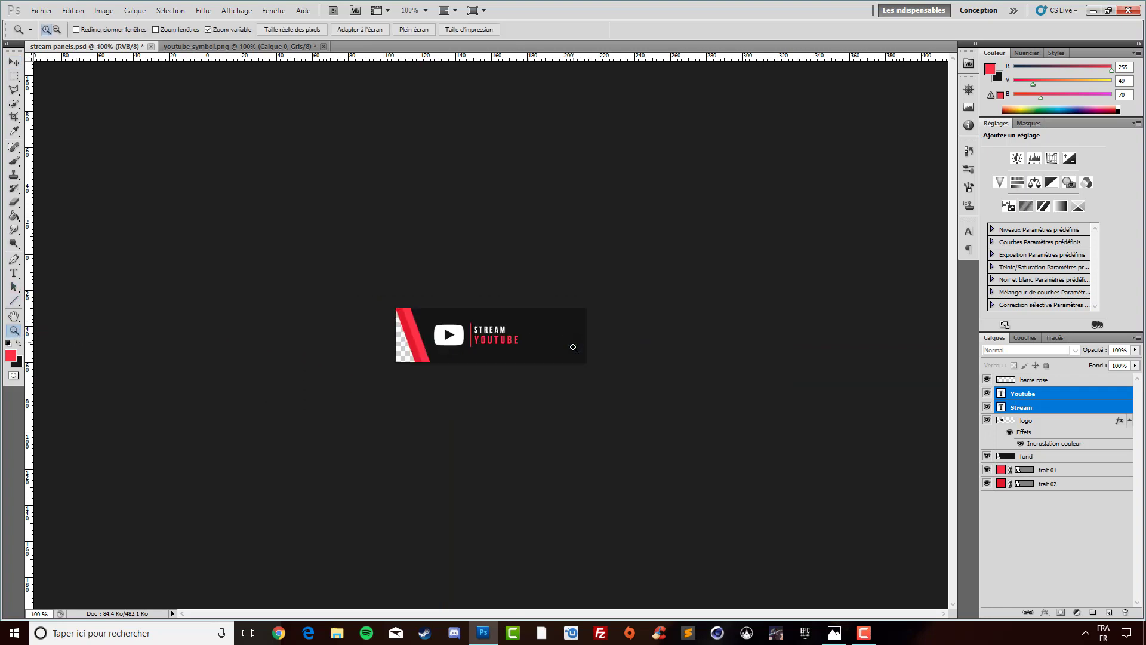
{"action": "left_click", "coordinate": [839, 637]}
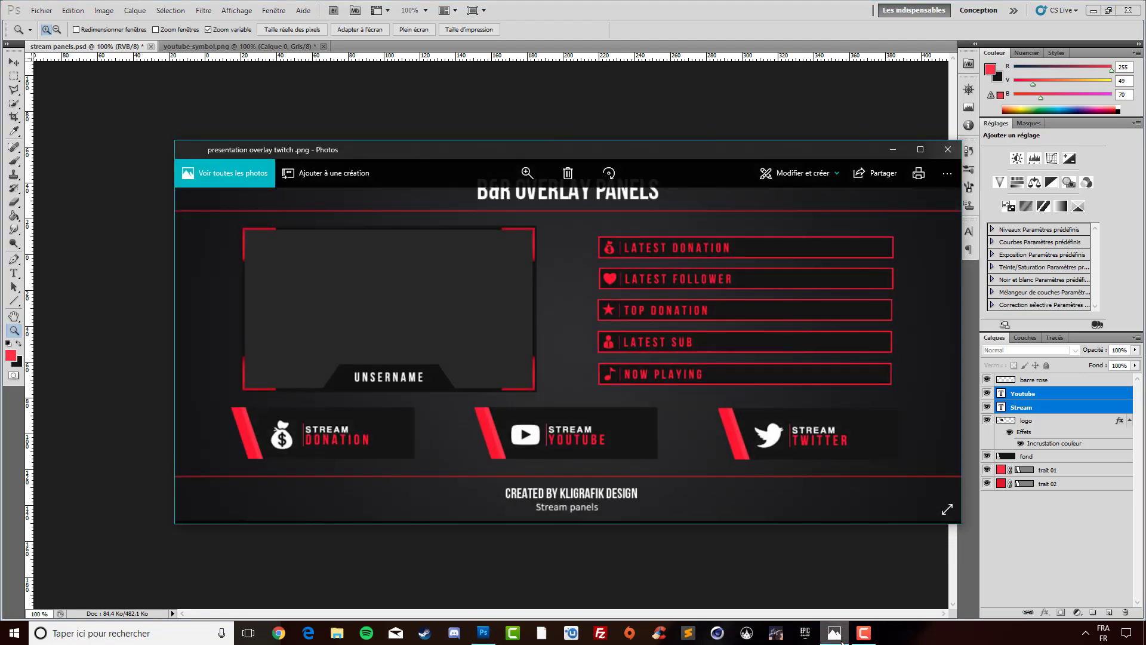
{"action": "left_click", "coordinate": [834, 634]}
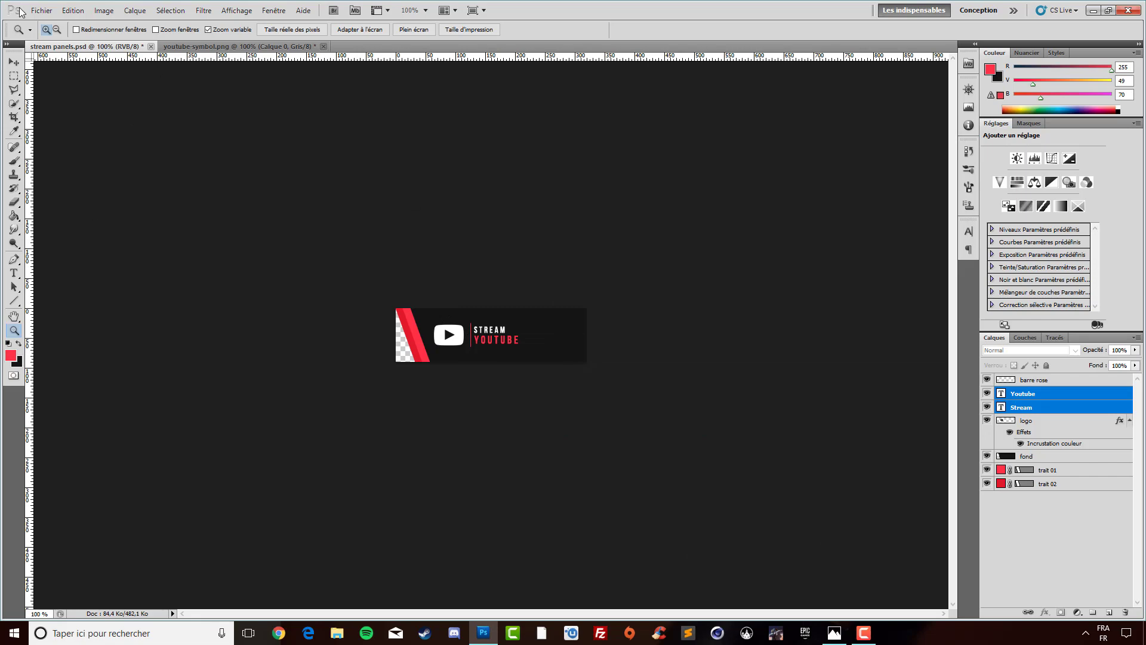
{"action": "left_click", "coordinate": [41, 8]}
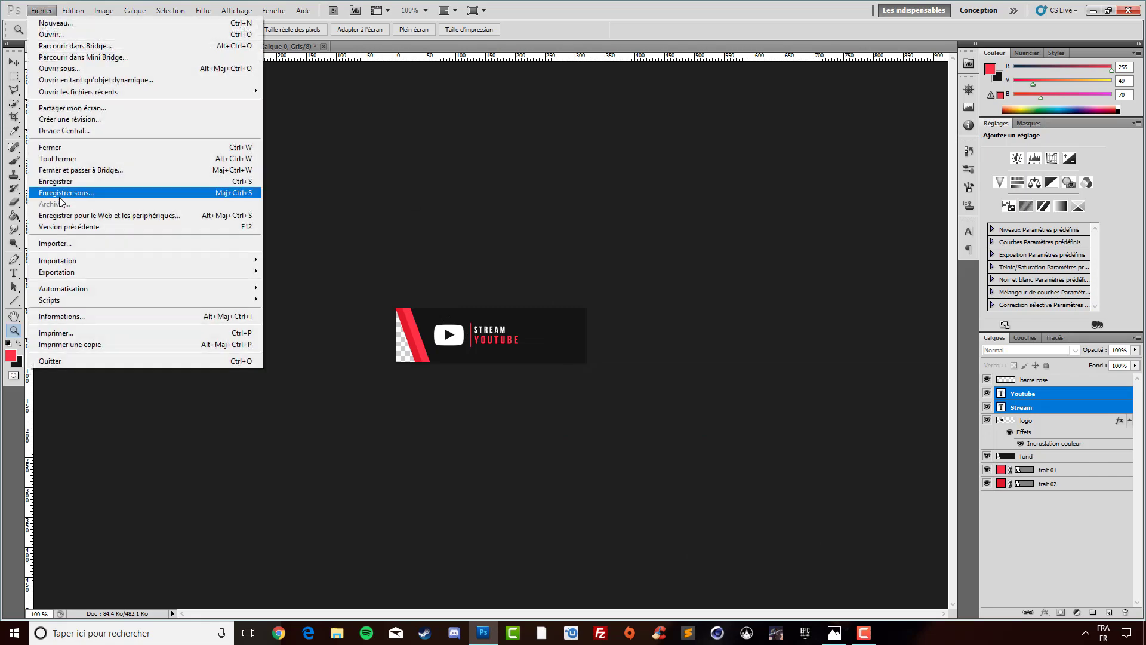
{"action": "left_click", "coordinate": [66, 193]}
{"action": "left_click", "coordinate": [501, 443]}
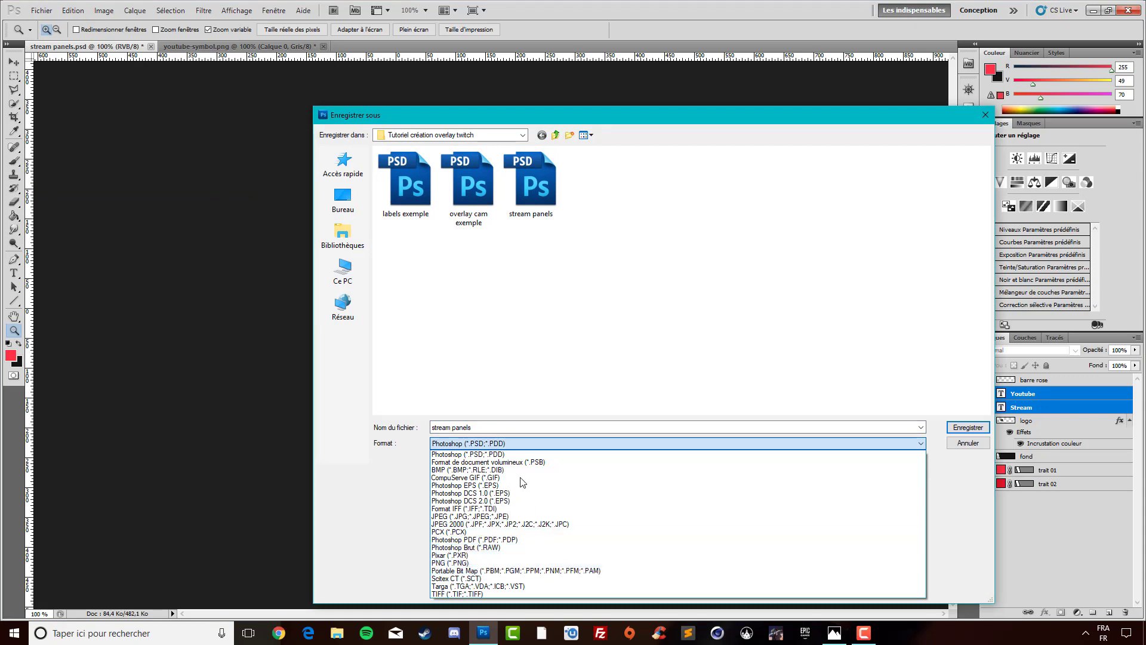
{"action": "left_click", "coordinate": [968, 445]}
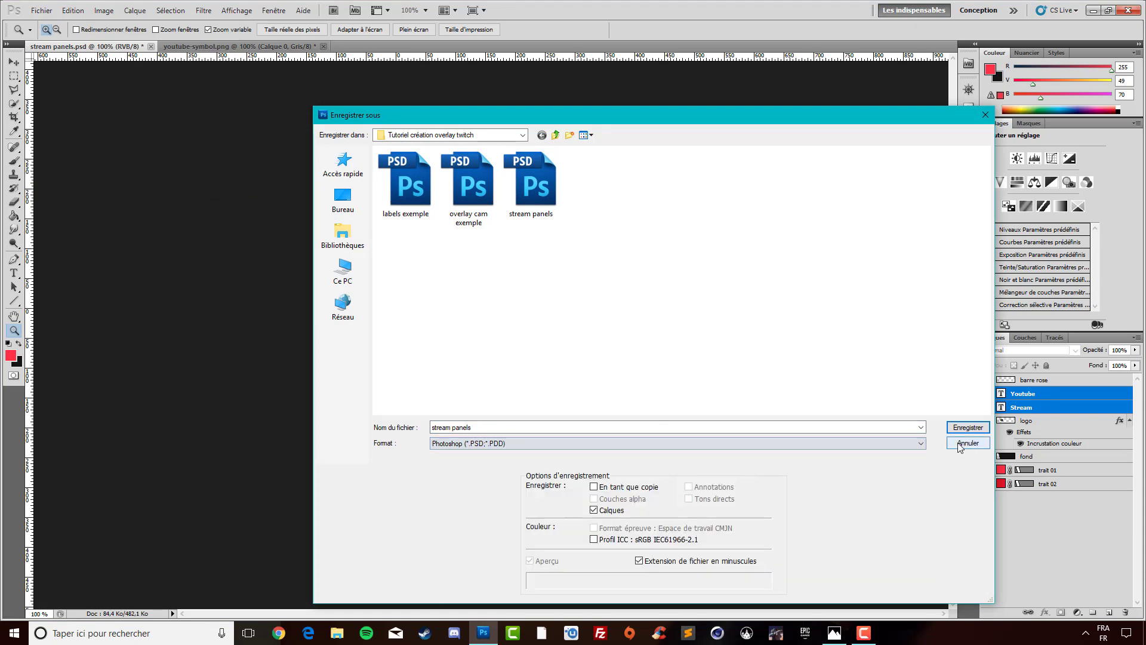
{"action": "left_click", "coordinate": [968, 444]}
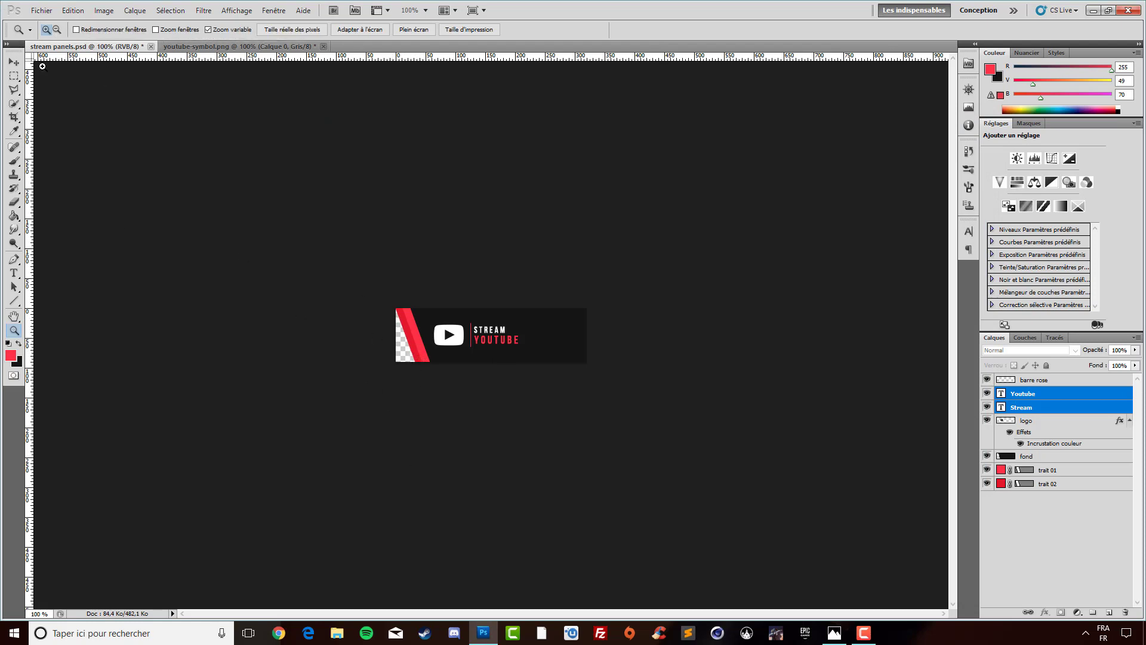
{"action": "left_click", "coordinate": [1049, 393]}
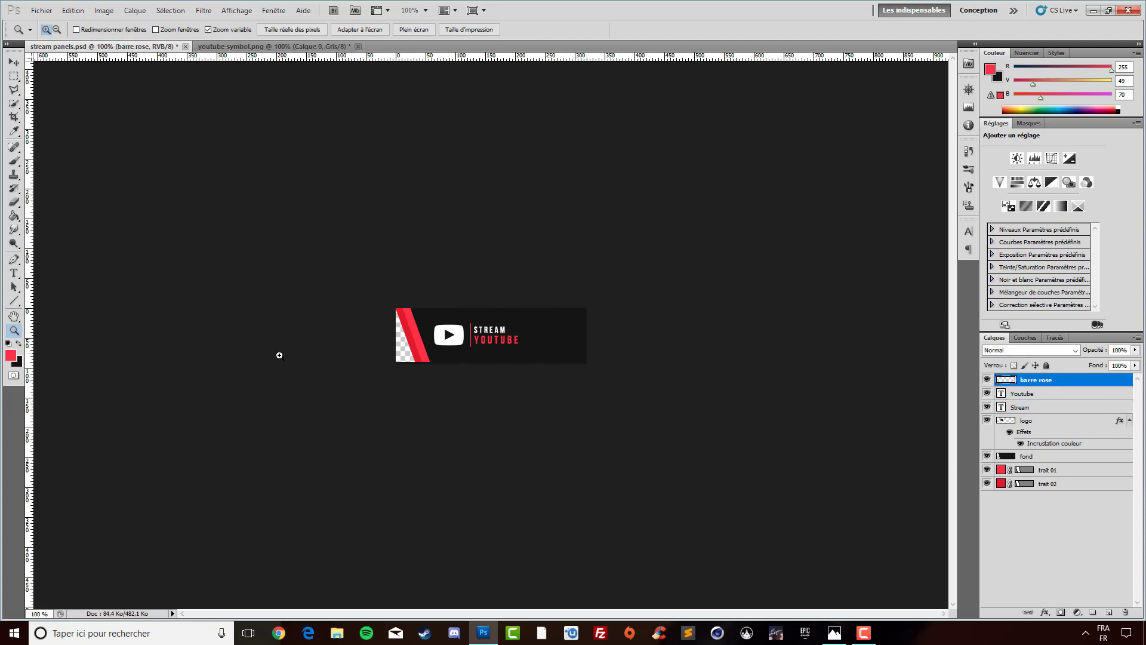
- Group all layers from trait 02 to barre rose into a group named 'youtube'
{"action": "left_click", "coordinate": [833, 634]}
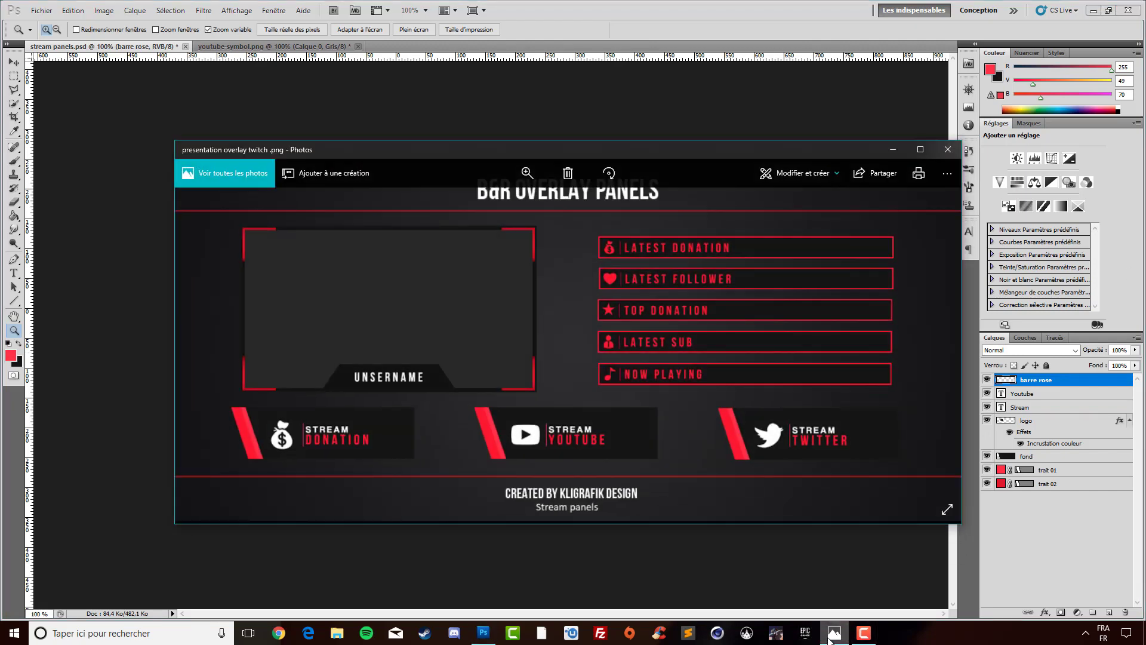
{"action": "left_click", "coordinate": [834, 634]}
{"action": "left_click", "coordinate": [1023, 531]}
{"action": "left_click", "coordinate": [1051, 483]}
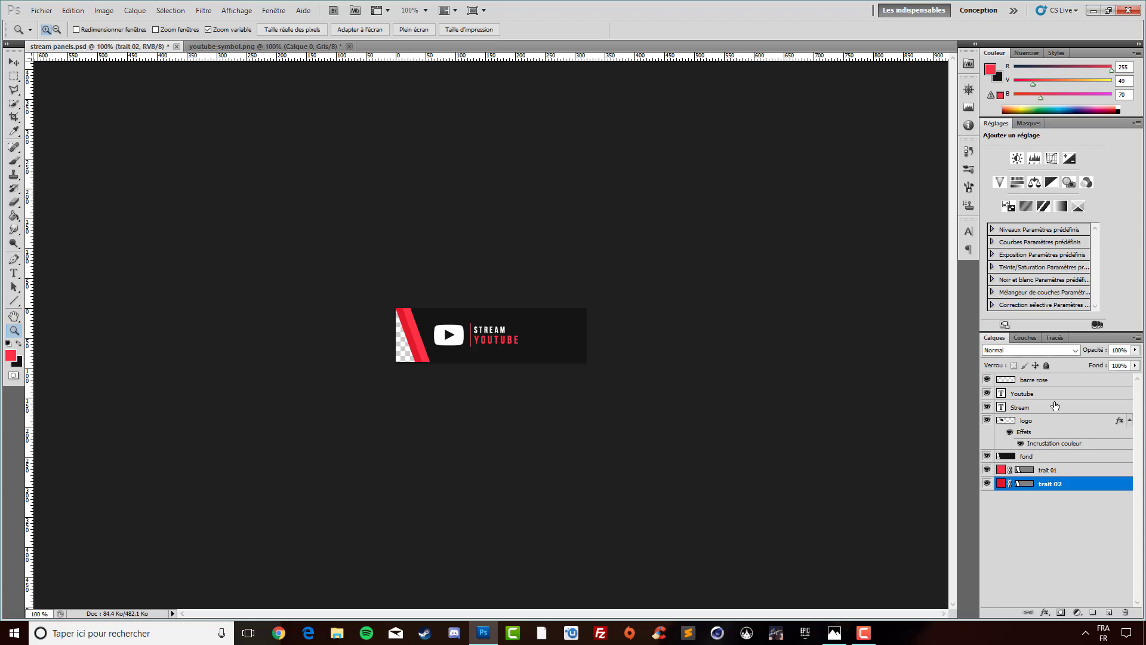
{"action": "left_click", "coordinate": [1042, 380], "text": "shift"}
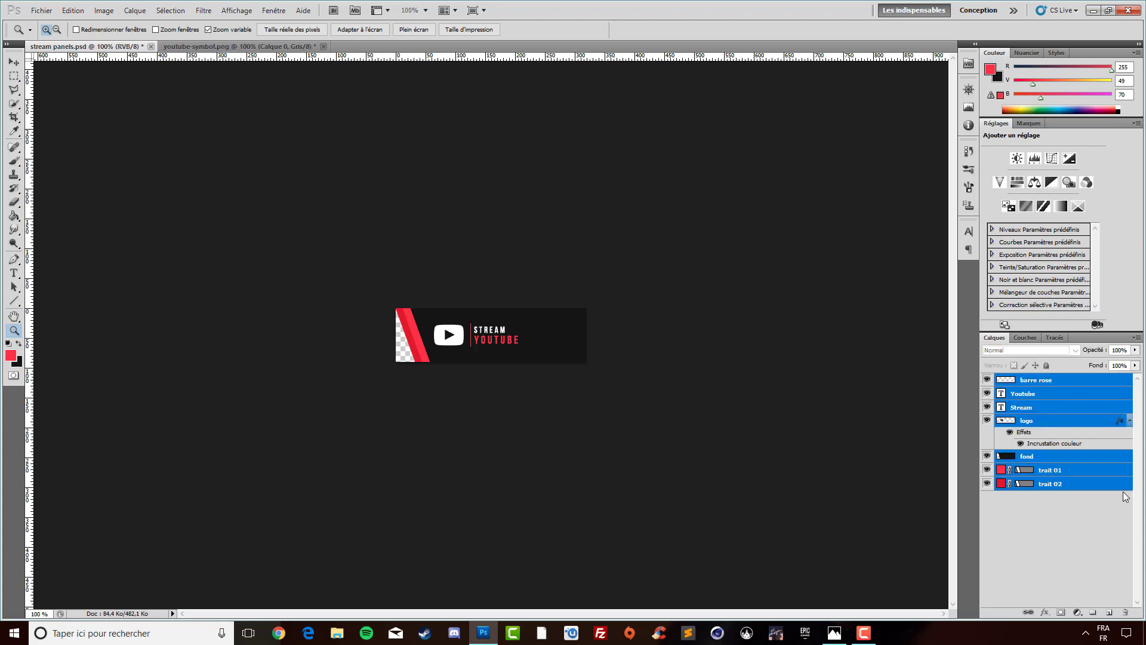
{"action": "key", "text": "ctrl+g"}
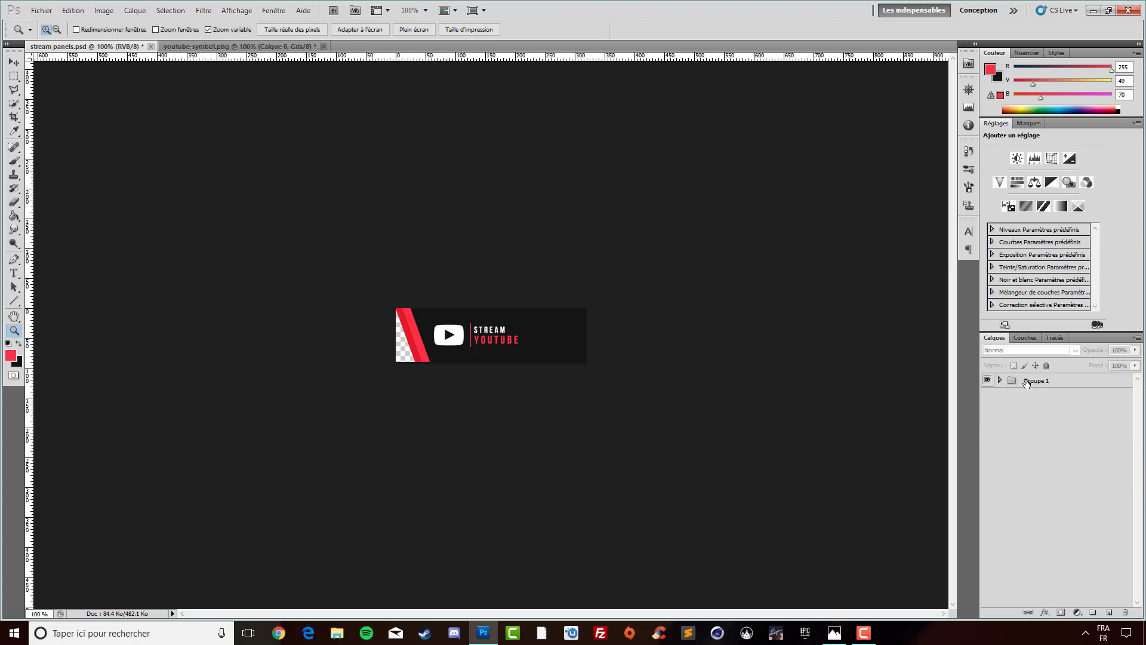
{"action": "double_click", "coordinate": [1038, 380]}
{"action": "type", "text": "youtube"}
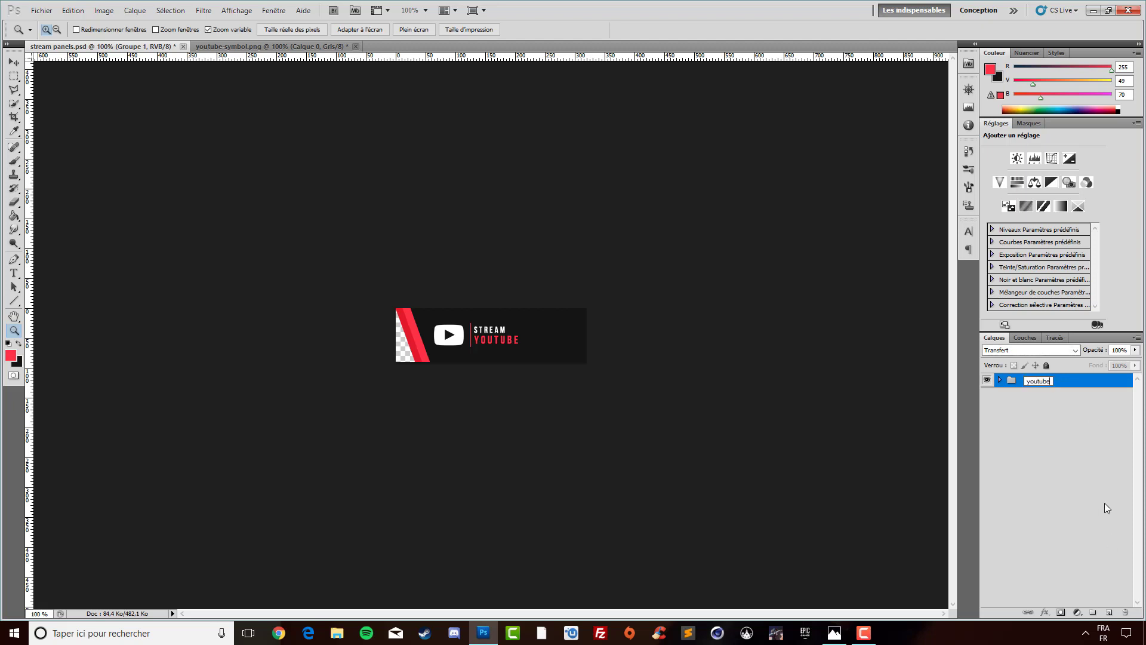
{"action": "left_click", "coordinate": [1070, 445]}
- Duplicate the youtube group as a new group named 'twitter'
{"action": "left_click", "coordinate": [1037, 382]}
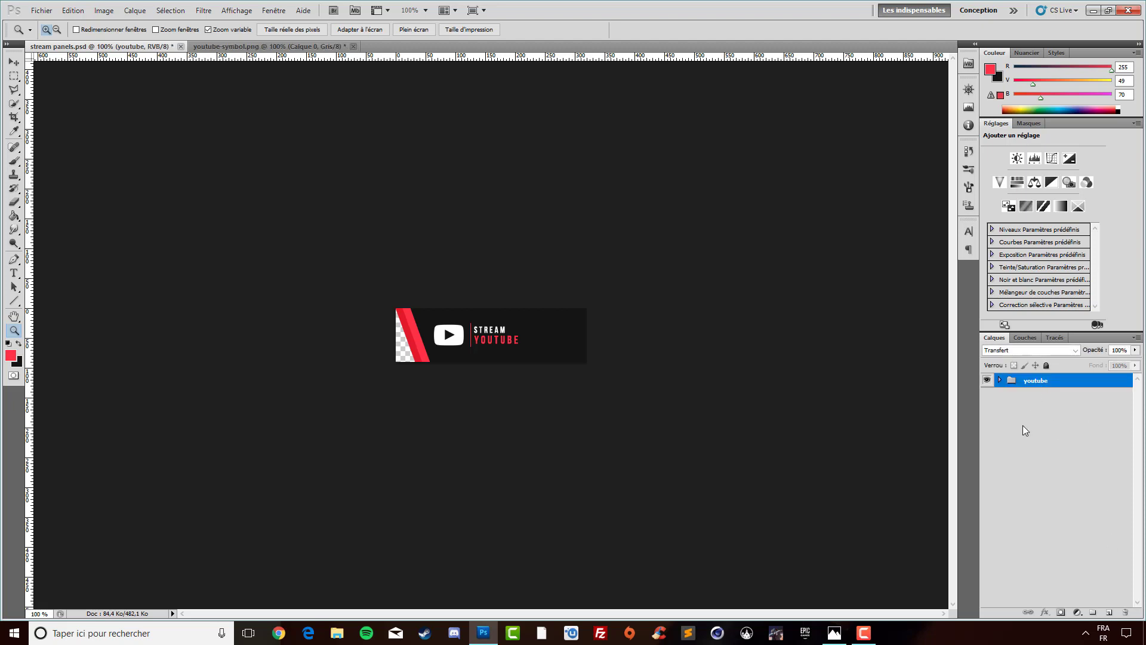
{"action": "right_click", "coordinate": [1039, 380]}
{"action": "left_click", "coordinate": [1042, 404]}
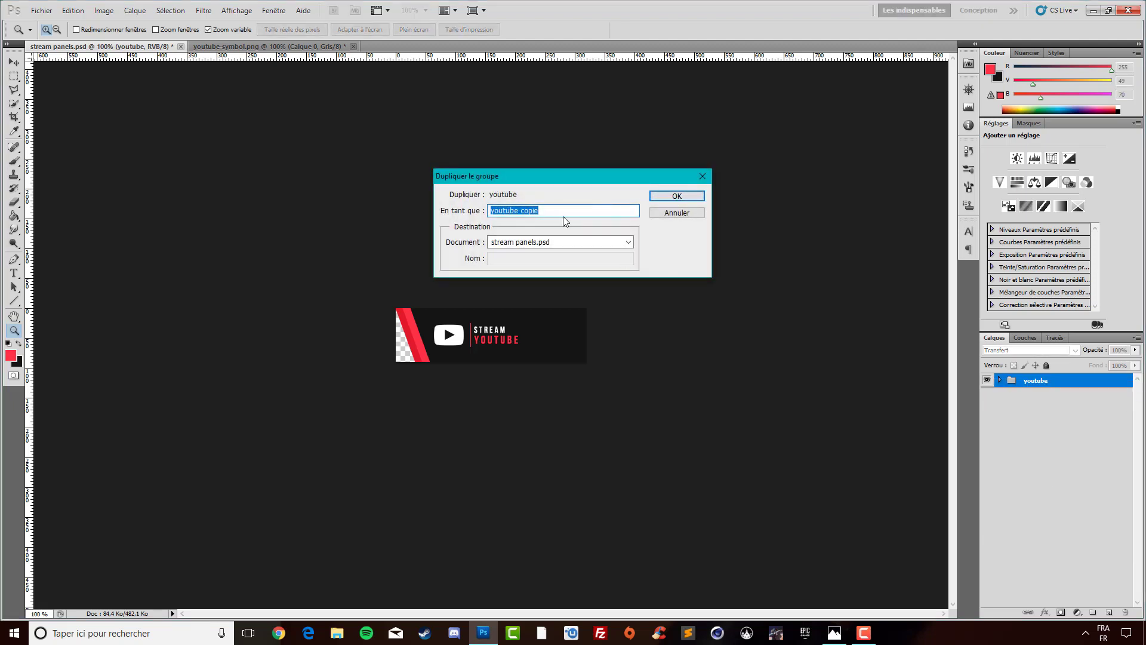
{"action": "type", "text": "twitt"}
{"action": "type", "text": "er"}
{"action": "key", "text": "Return"}
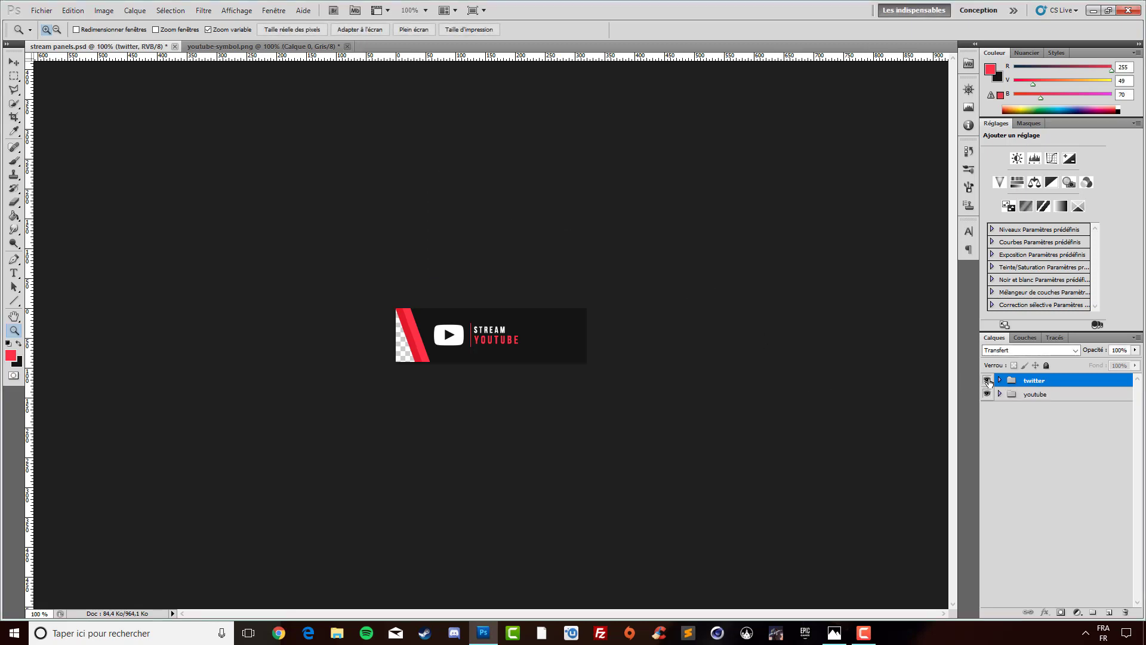
- Expand the twitter group and inspect its text, fond and trait layers
{"action": "left_click", "coordinate": [999, 380]}
{"action": "left_click", "coordinate": [1044, 410]}
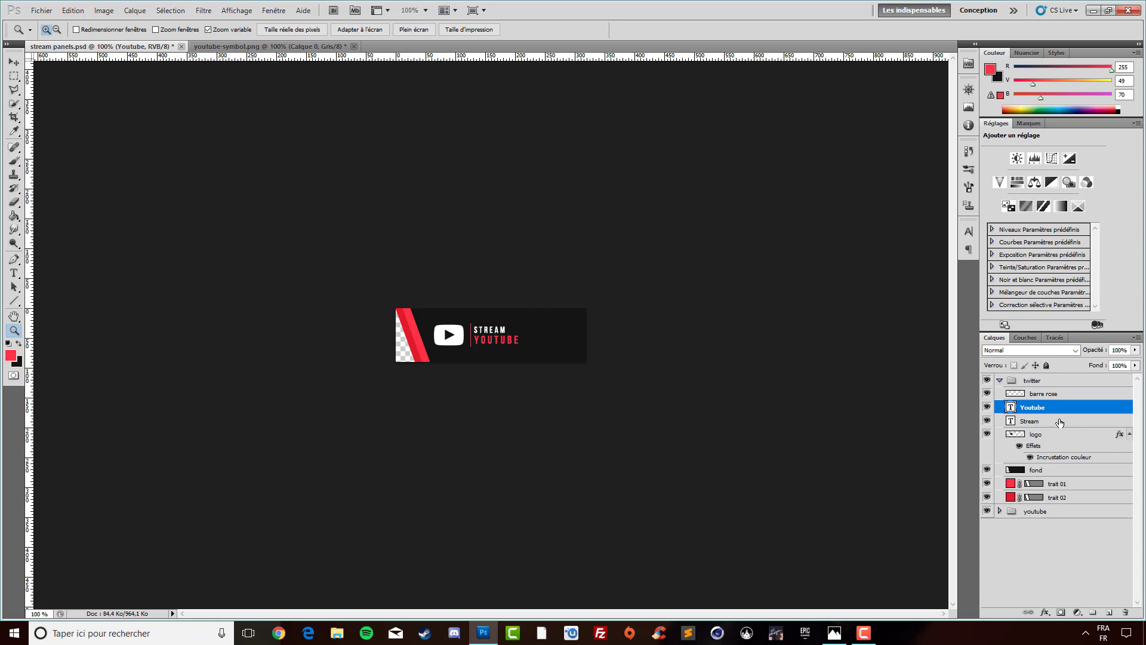
{"action": "left_click", "coordinate": [1040, 422]}
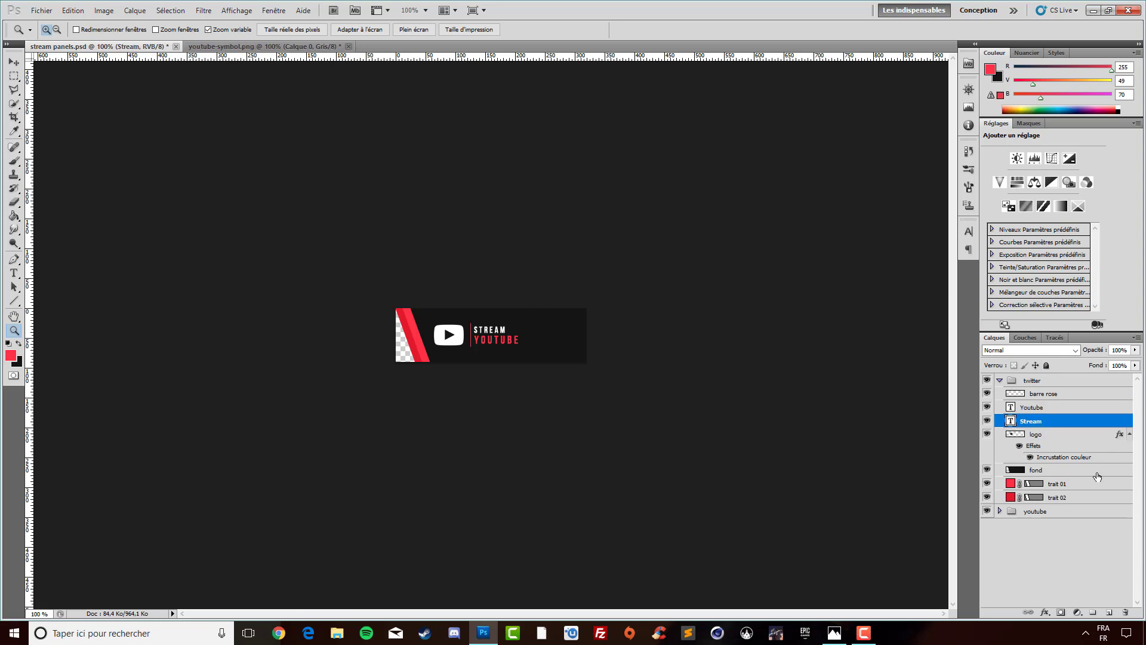
{"action": "left_click", "coordinate": [1047, 483]}
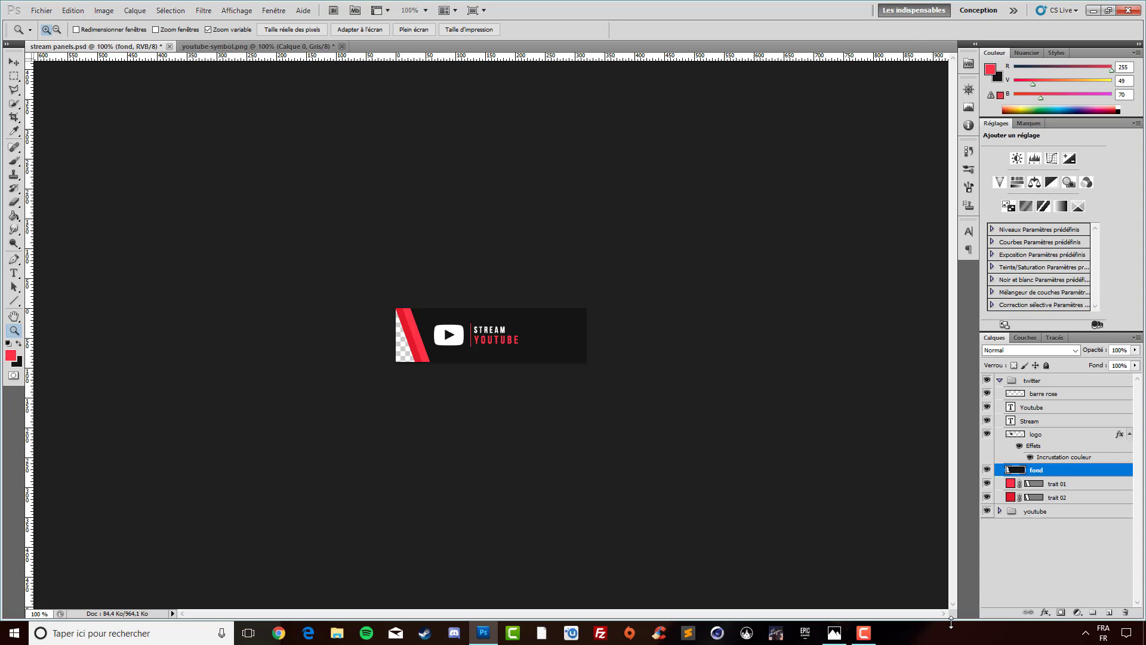
{"action": "left_click", "coordinate": [1124, 557]}
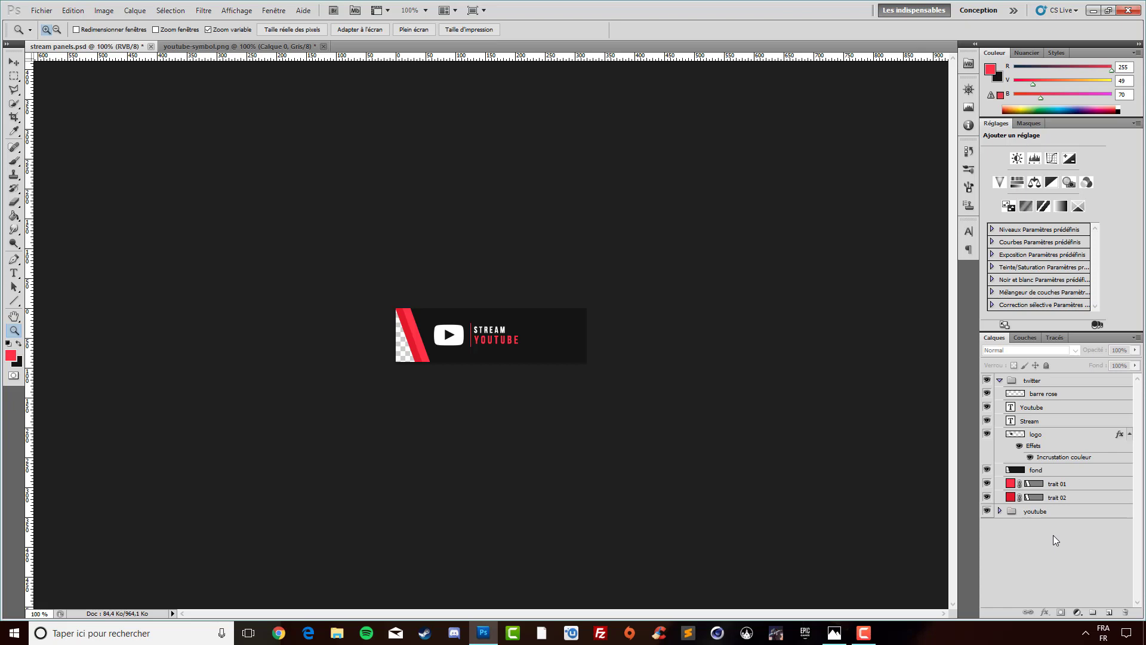
{"action": "left_click", "coordinate": [1053, 497]}
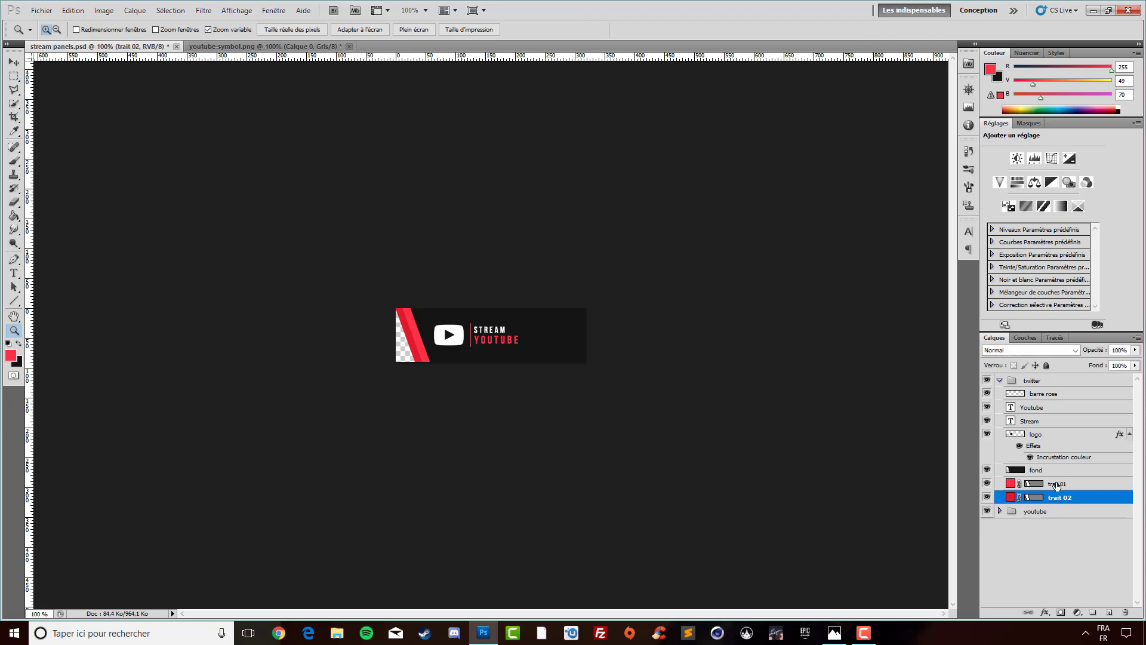
{"action": "left_click", "coordinate": [1039, 549]}
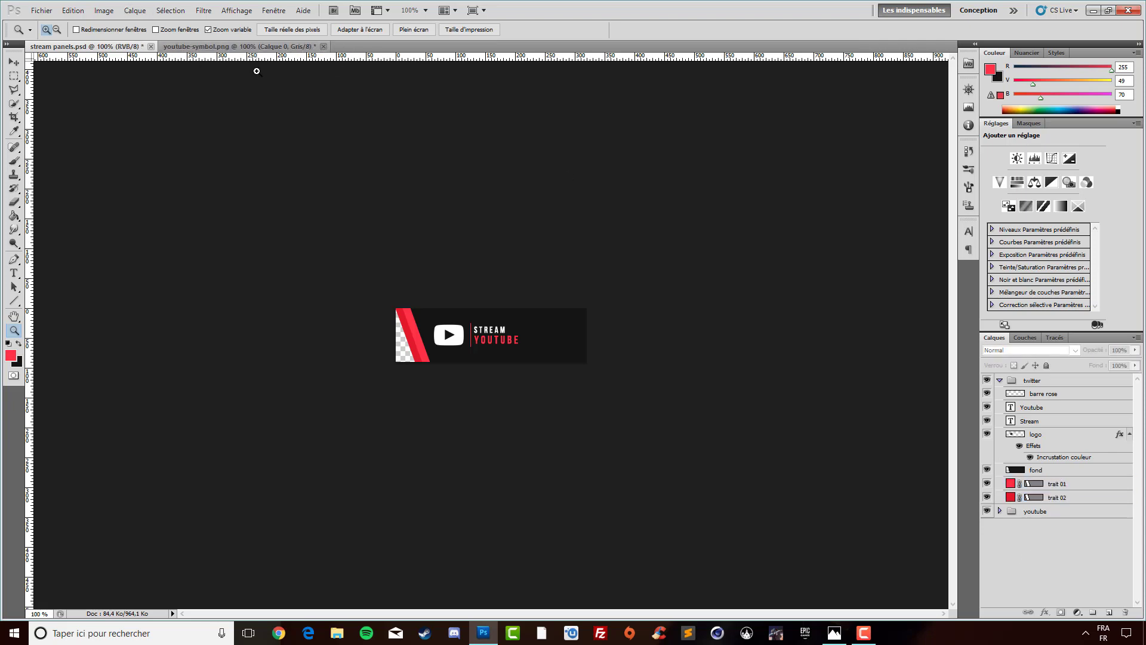
- Close youtube-symbol.png without saving its changes
{"action": "left_click", "coordinate": [250, 47]}
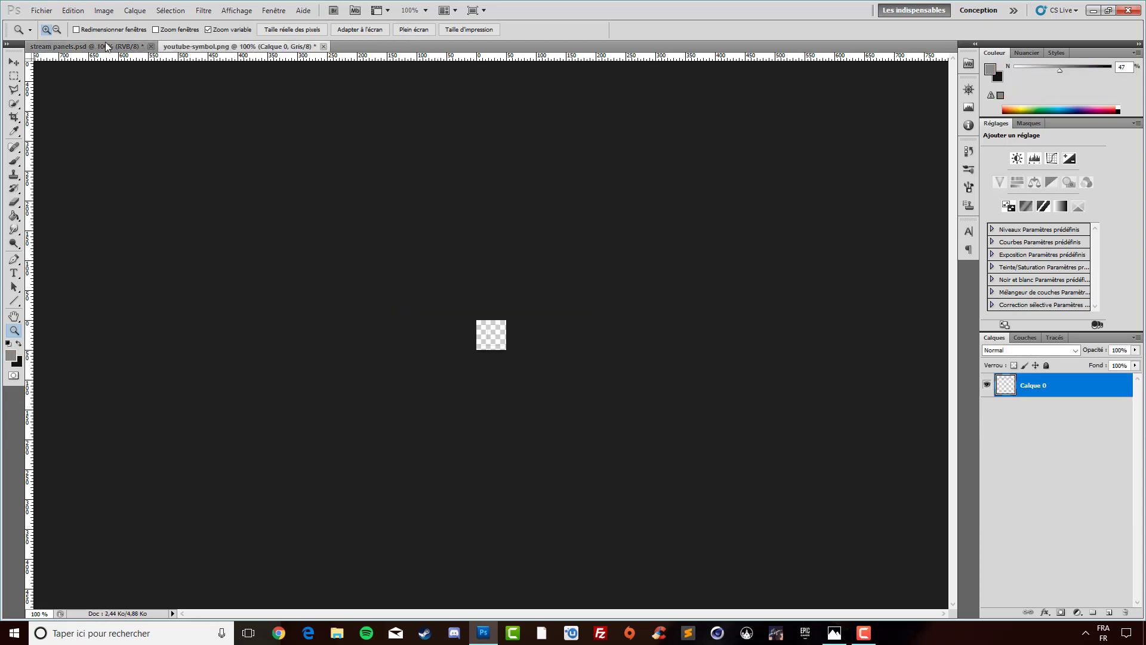
{"action": "left_click", "coordinate": [323, 46]}
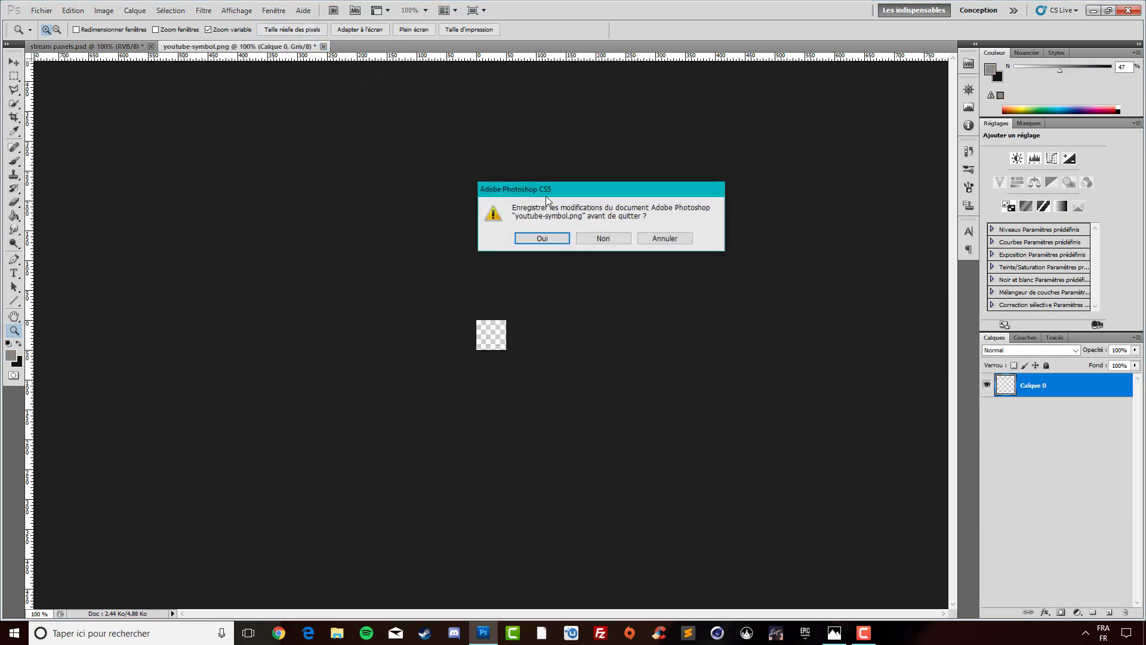
{"action": "left_click", "coordinate": [602, 238]}
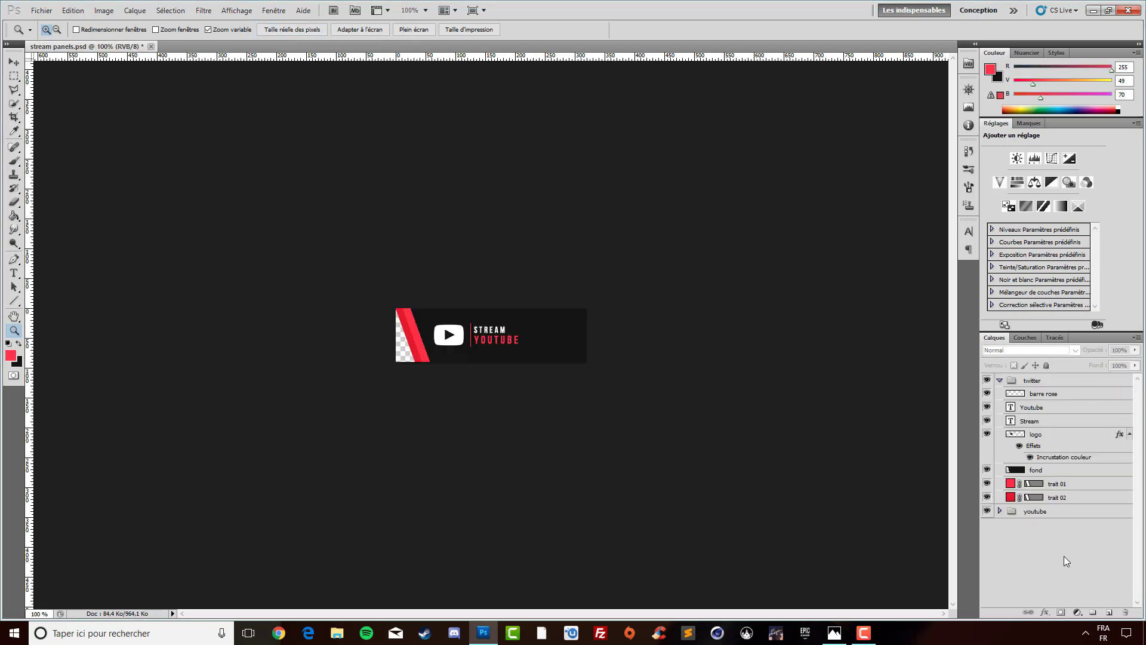